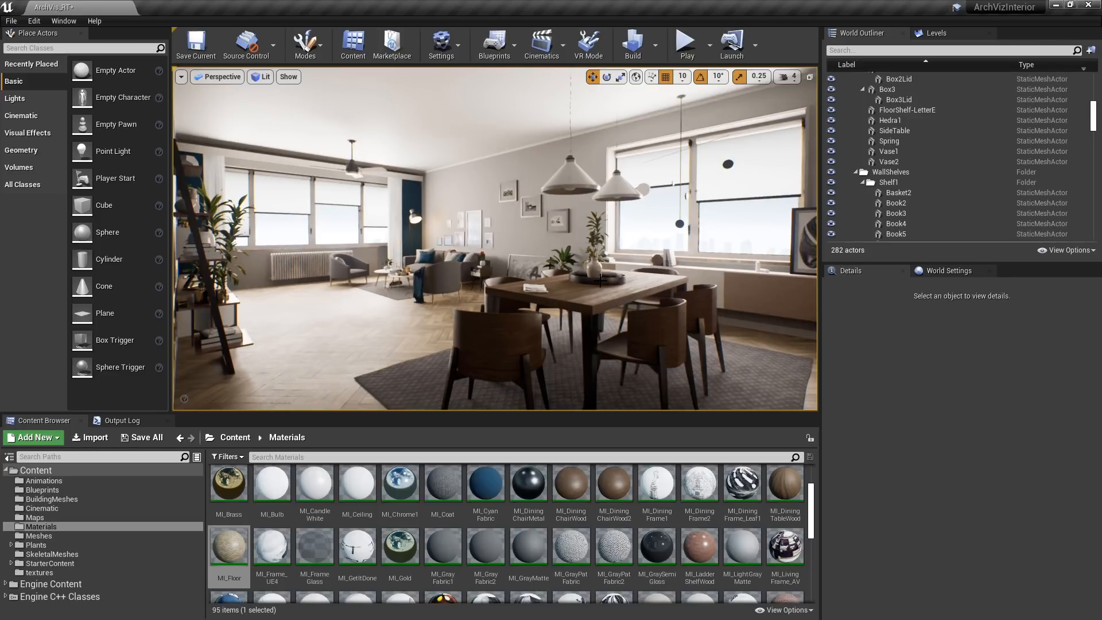
Turn on the frame-rate display in the viewport with the console command stat fps.
{"action": "key", "text": "grave"}
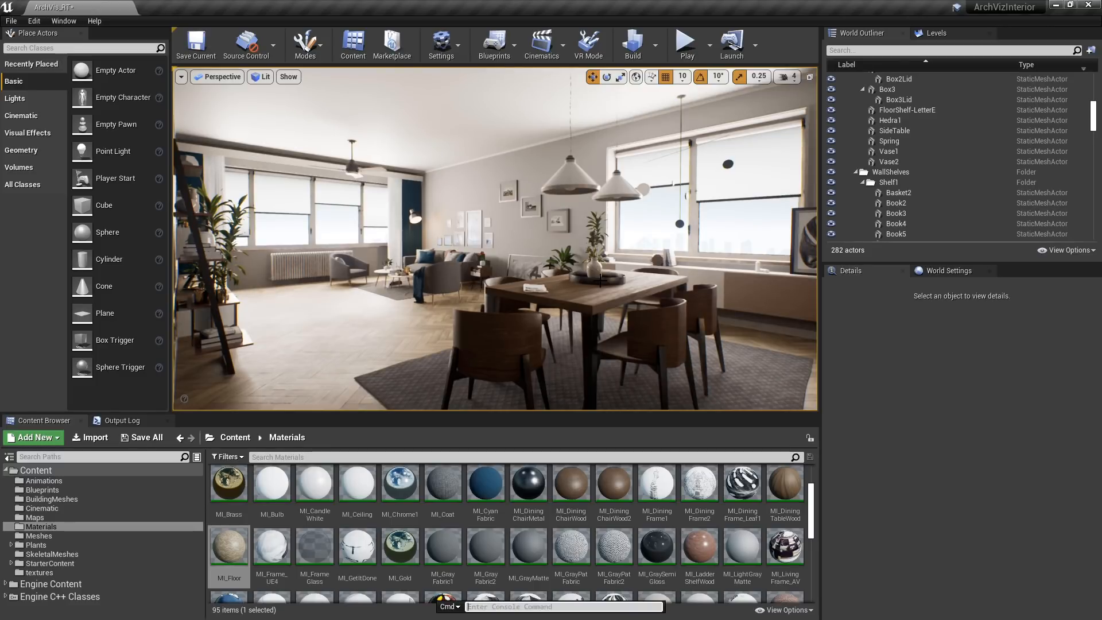
{"action": "type", "text": "stat"}
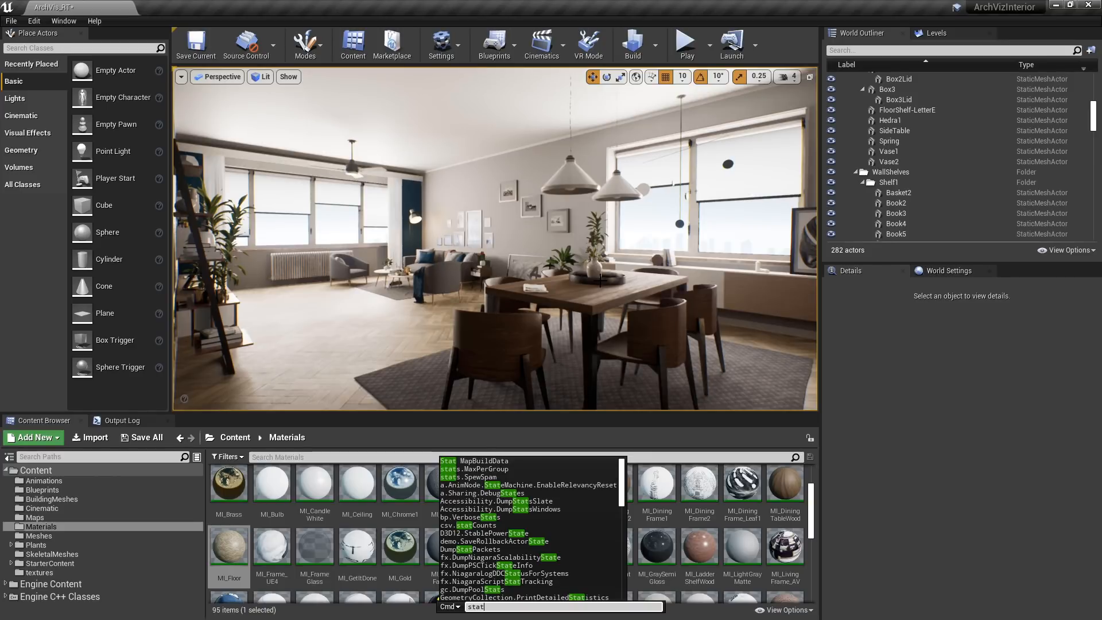
{"action": "type", "text": " fps"}
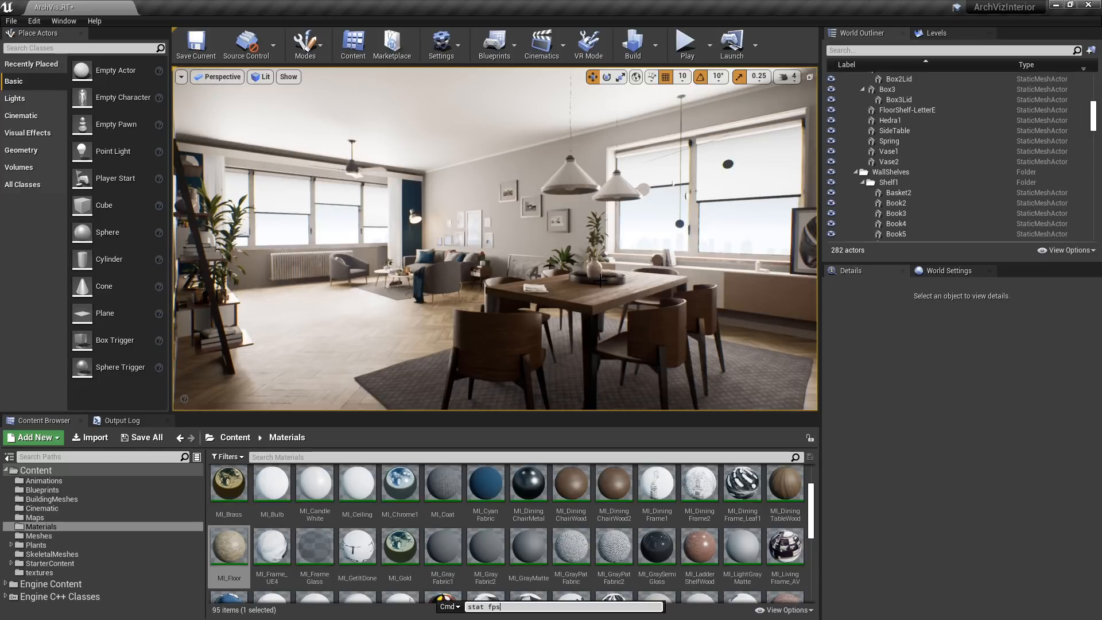
{"action": "key", "text": "Return"}
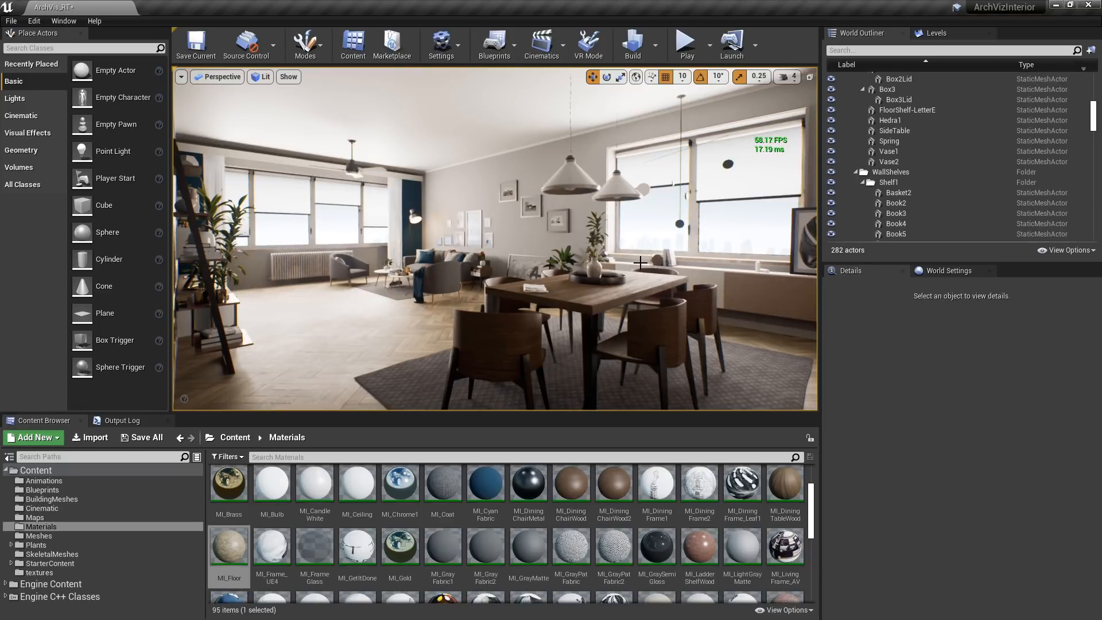
Turn on the viewport's frame timing statistics with the console command stat unit, and cancel the pending autosave.
{"action": "key", "text": "grave"}
{"action": "type", "text": "s"}
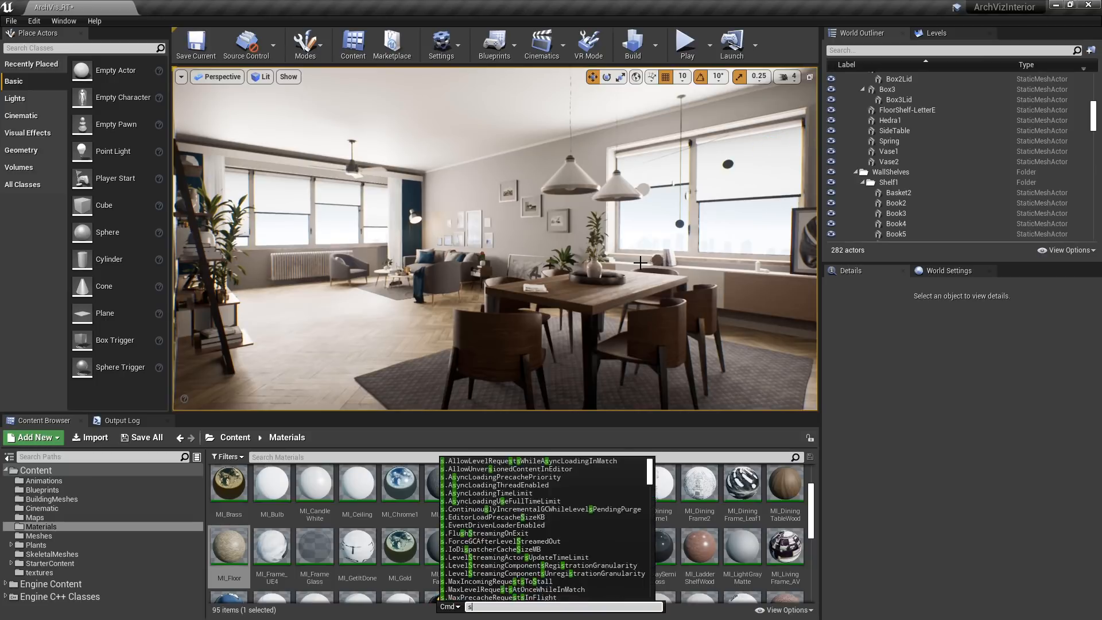
{"action": "type", "text": "tat unit"}
{"action": "key", "text": "Return"}
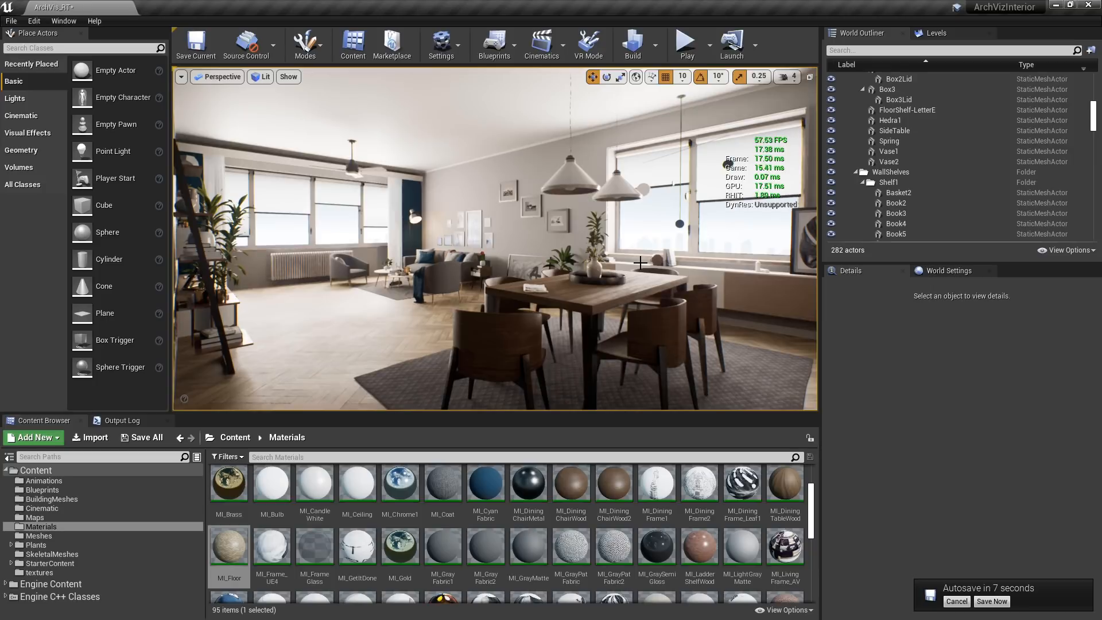
{"action": "left_click", "coordinate": [956, 601]}
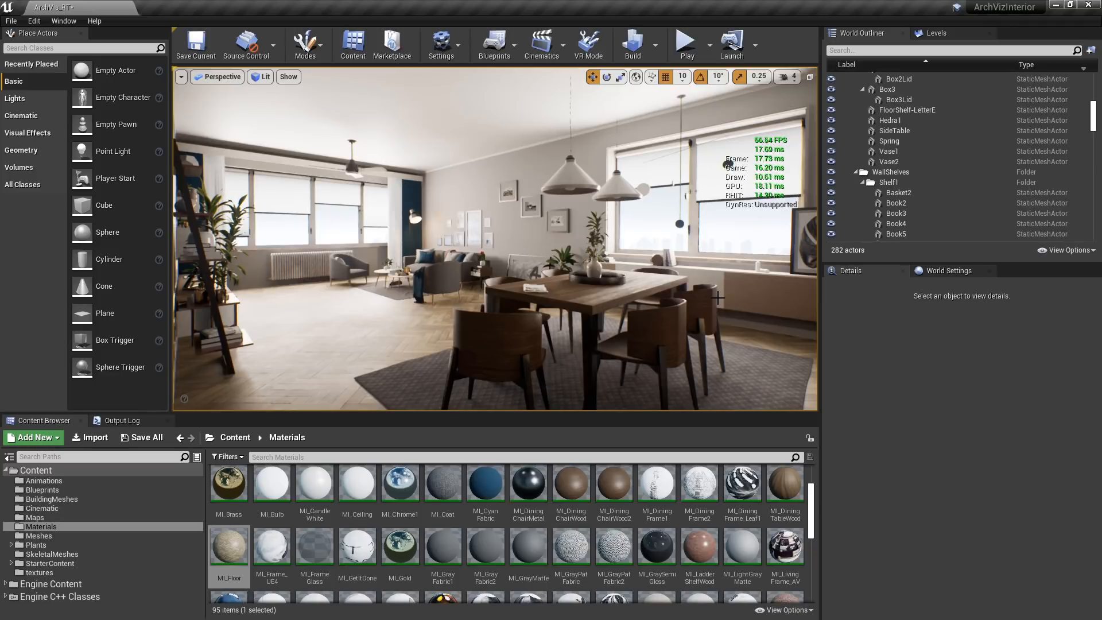
Disable materials in ray tracing with the console command r.RayTracing.EnableMaterials 0.
{"action": "key", "text": "grave"}
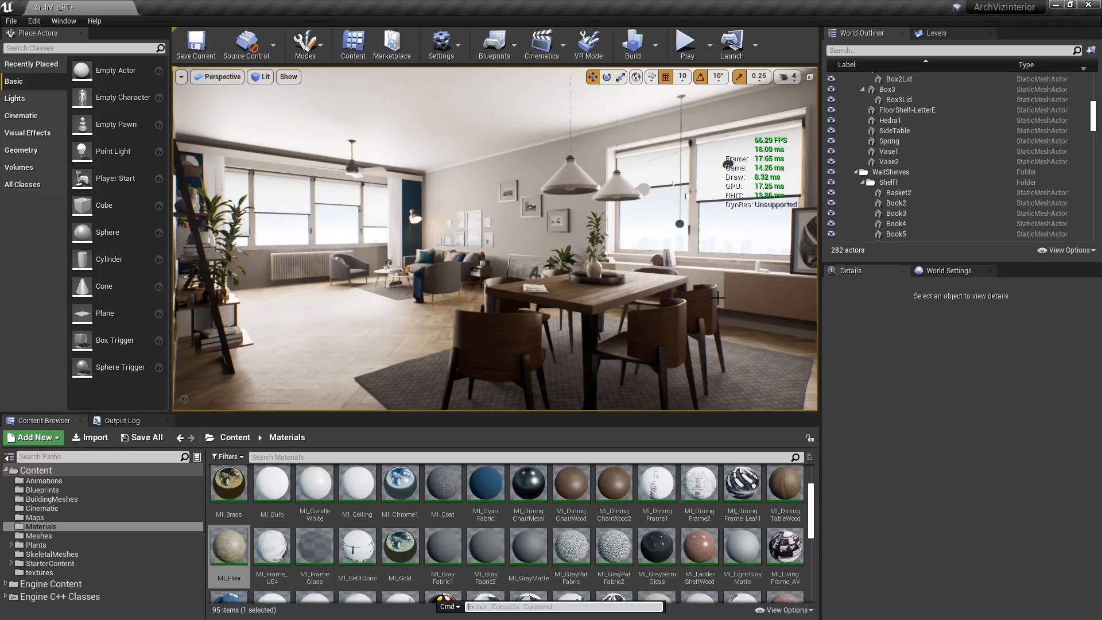
{"action": "type", "text": "r.ra"}
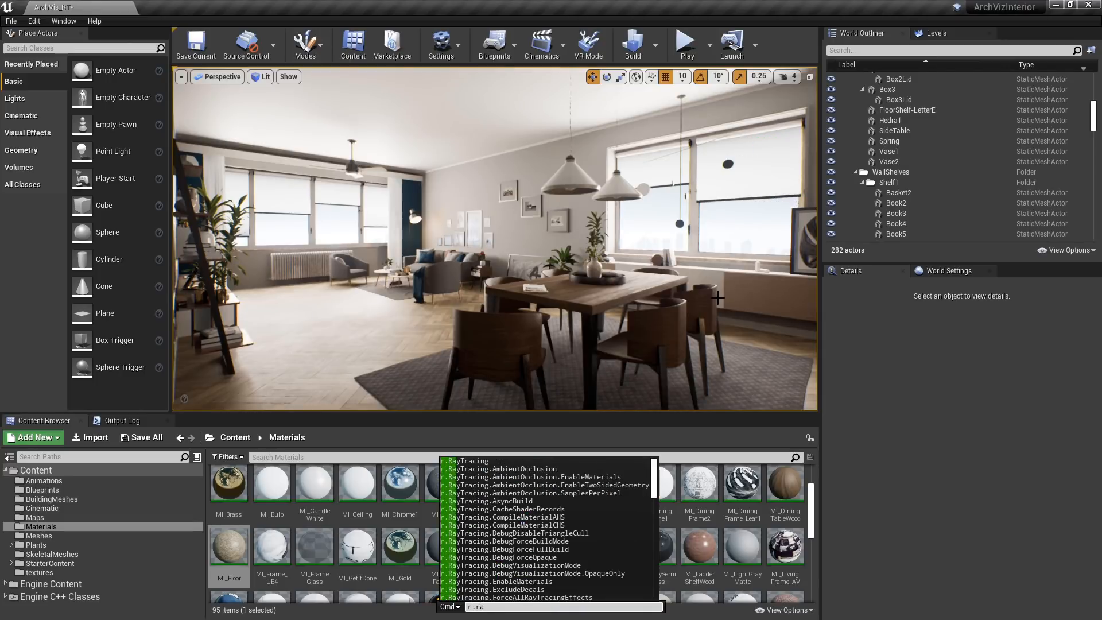
{"action": "type", "text": "ytracing"}
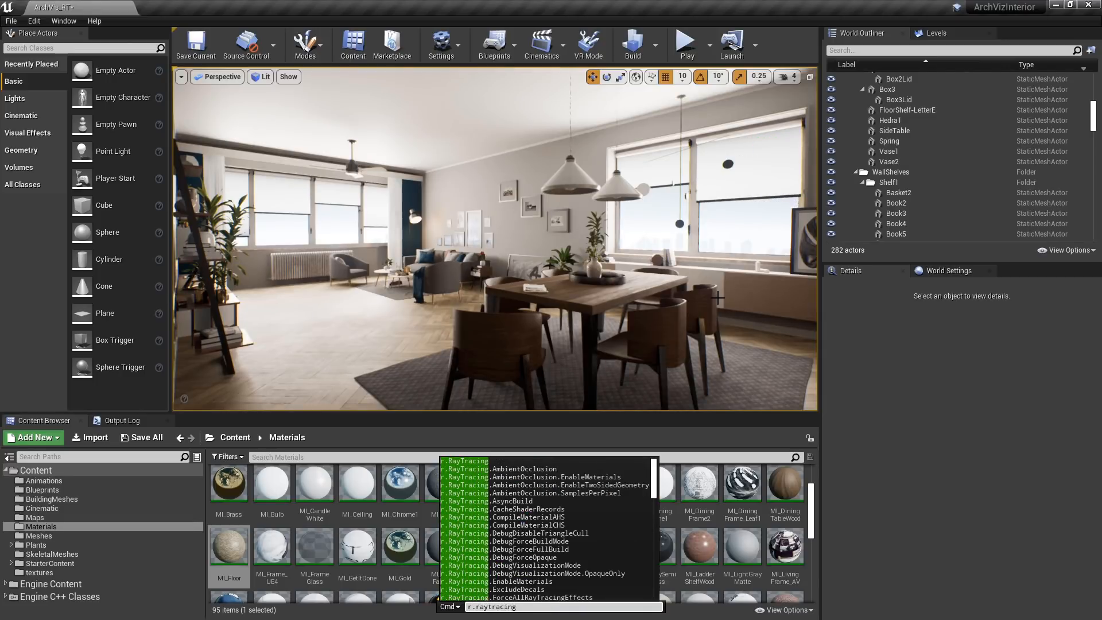
{"action": "type", "text": ".enable"}
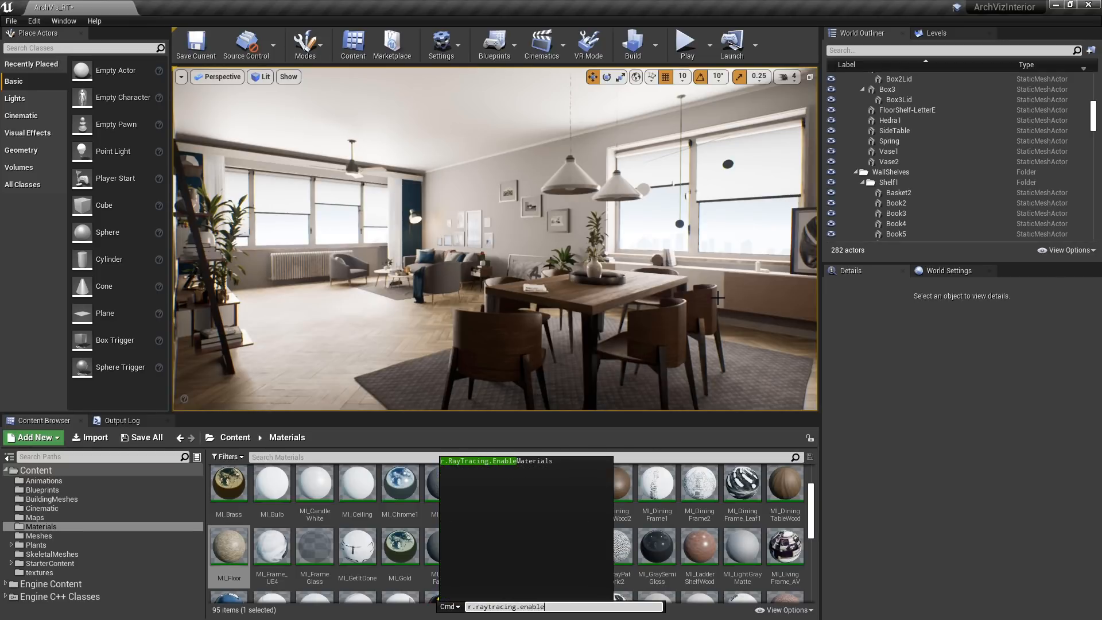
{"action": "key", "text": "Tab"}
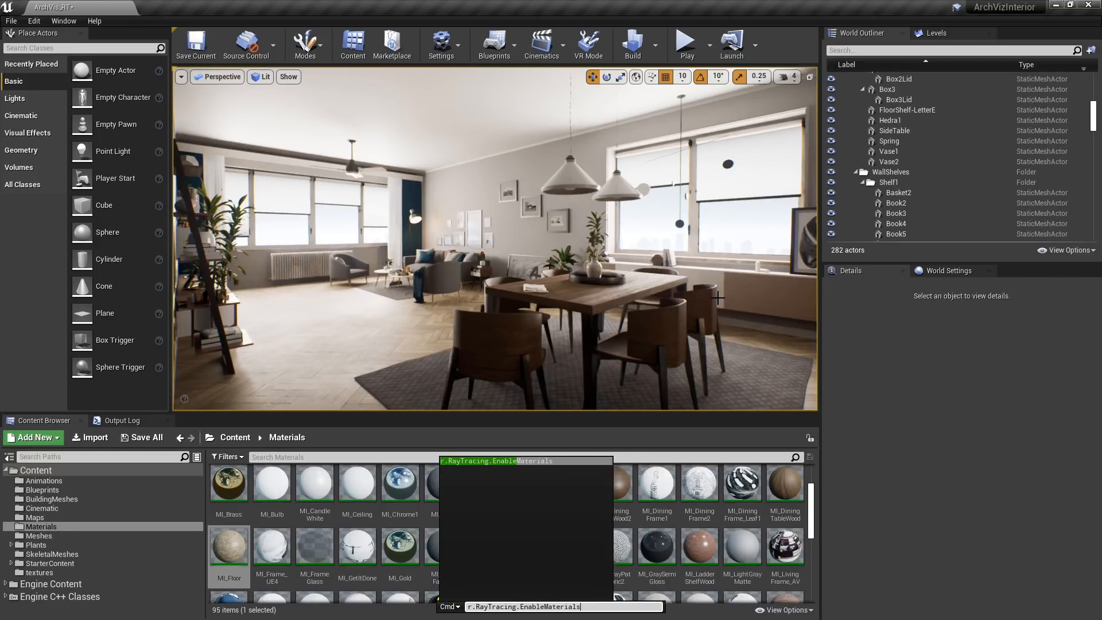
{"action": "type", "text": "0"}
{"action": "key", "text": "Return"}
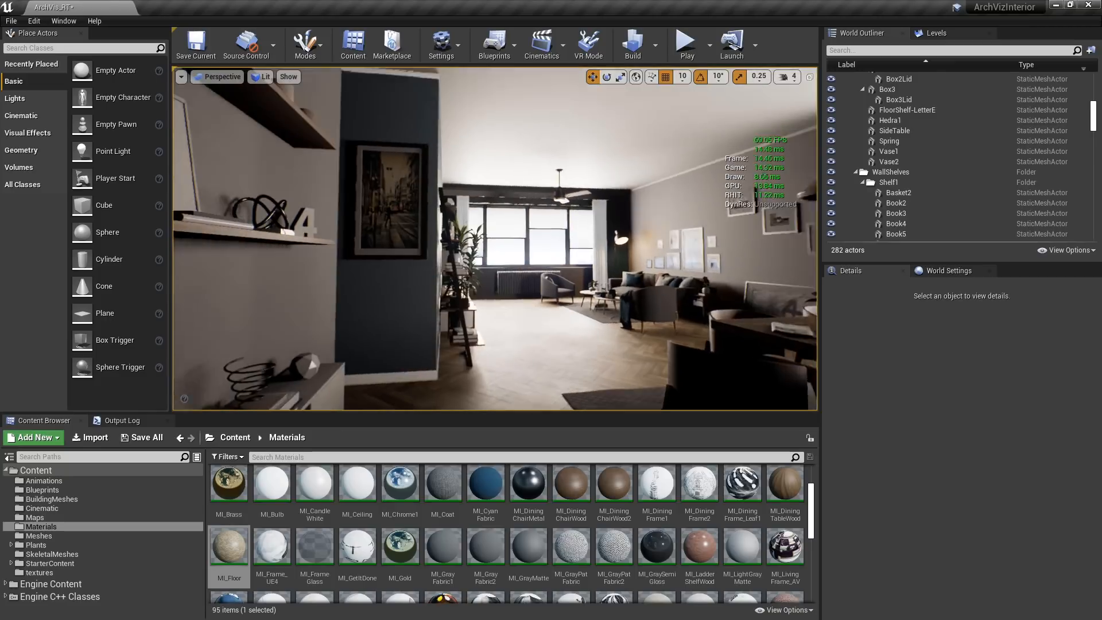
With the TV screen's reflections in sight, re-enable ray tracing materials using the console command r.RayTracing.EnableMaterials 1.
{"action": "right_click_drag", "start_coordinate": [529, 277], "coordinate": [481, 278]}
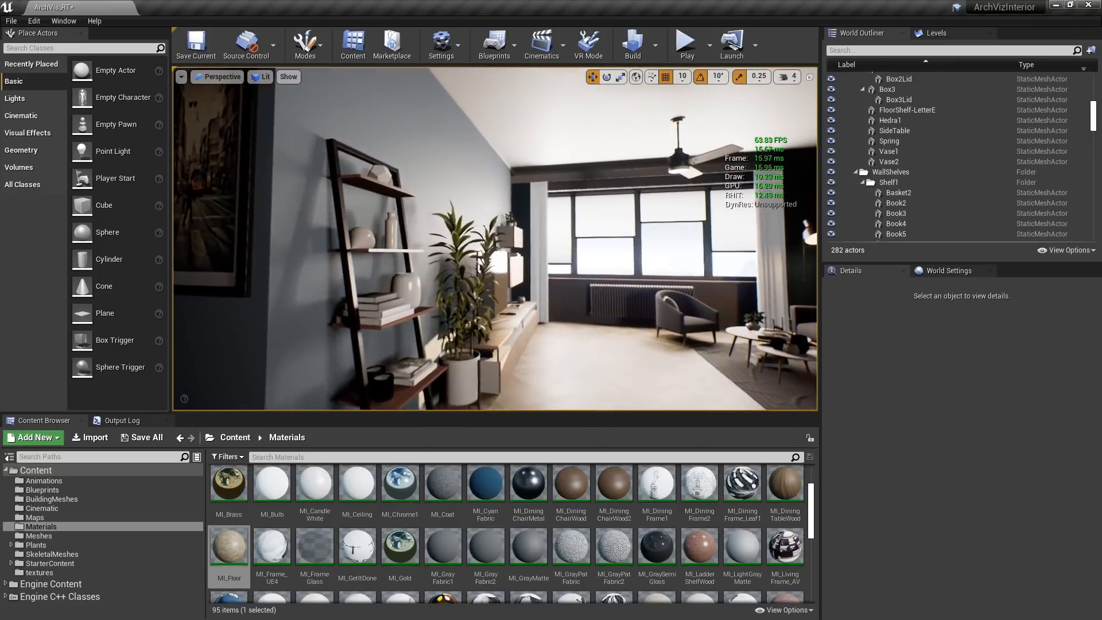
{"action": "right_click_drag", "start_coordinate": [495, 239], "coordinate": [459, 238]}
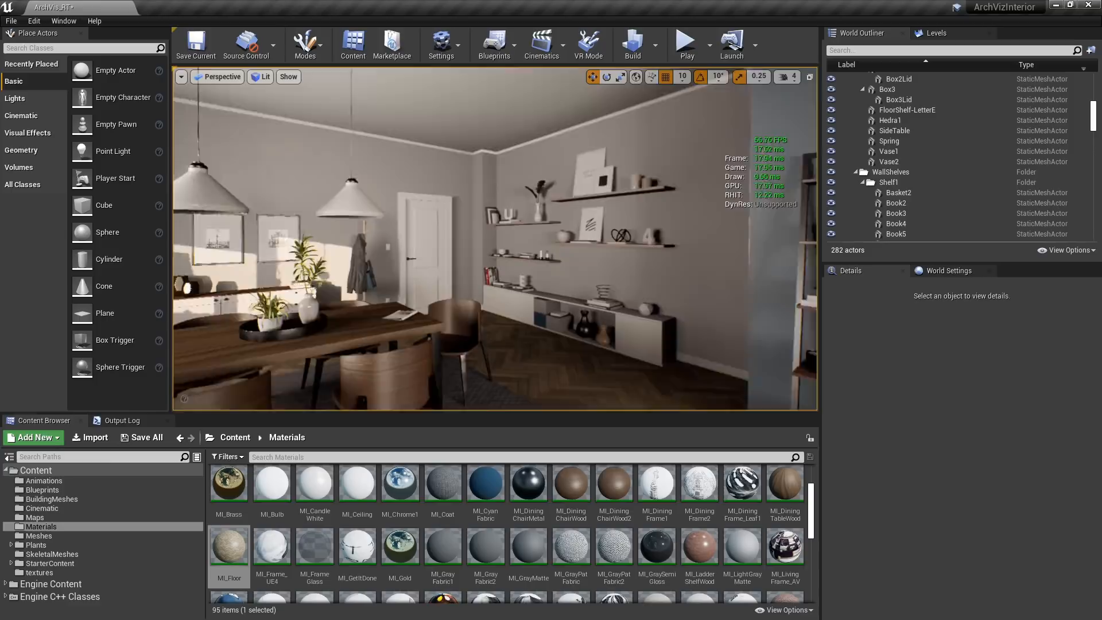
{"action": "right_click_drag", "start_coordinate": [495, 238], "coordinate": [525, 238]}
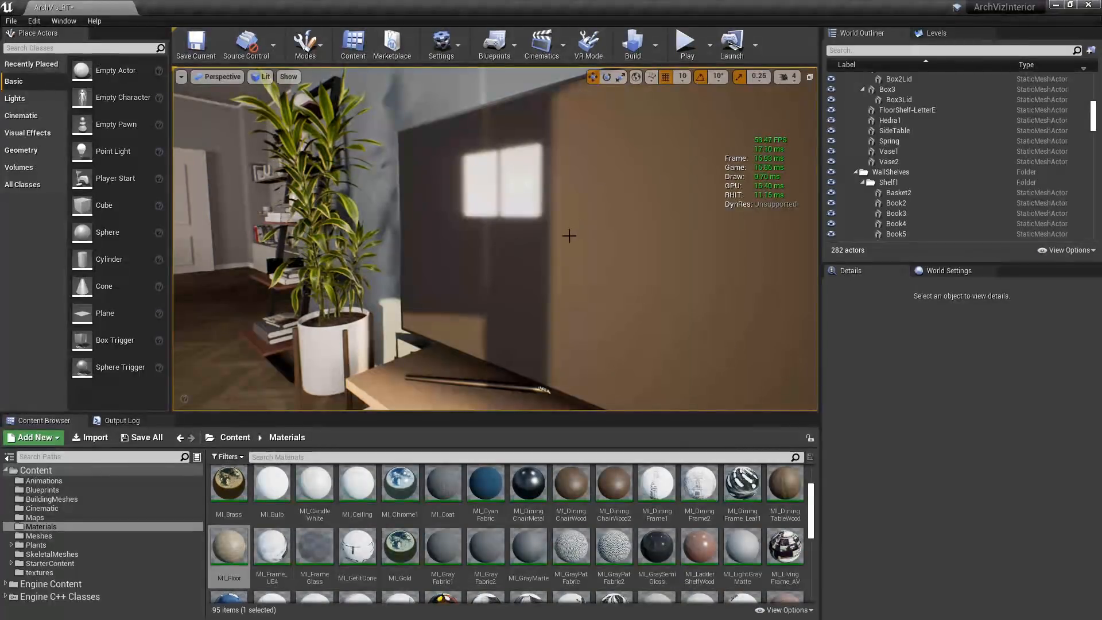
{"action": "right_click_drag", "start_coordinate": [569, 235], "coordinate": [548, 235]}
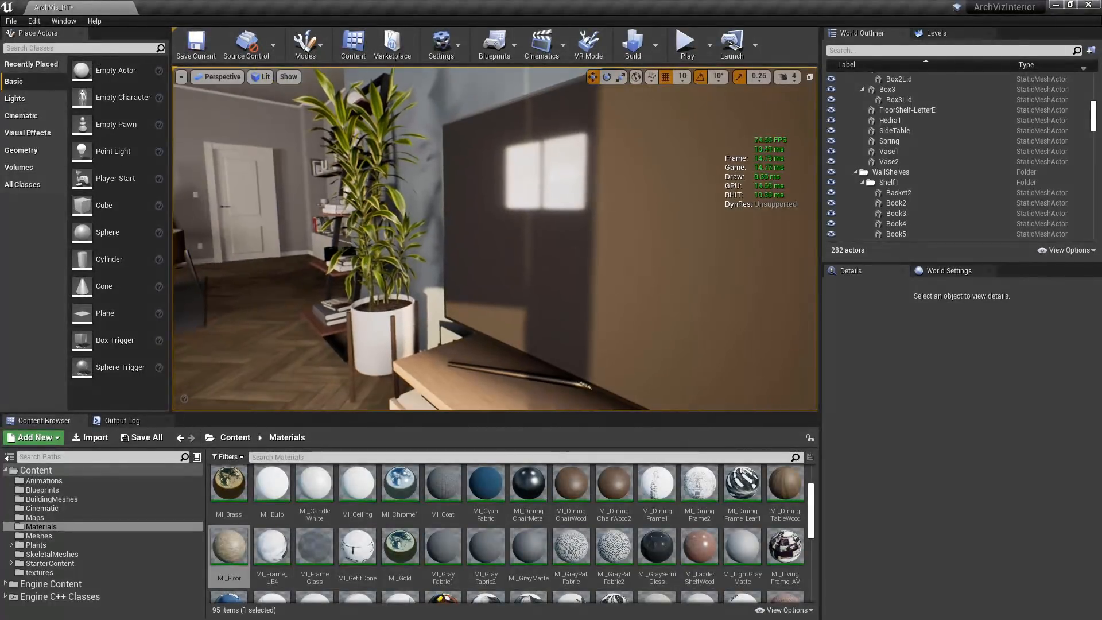
{"action": "mouse_move", "coordinate": [549, 273]}
{"action": "right_mouse_down"}
{"action": "mouse_move", "coordinate": [540, 273]}
{"action": "mouse_move", "coordinate": [549, 273]}
{"action": "right_mouse_up"}
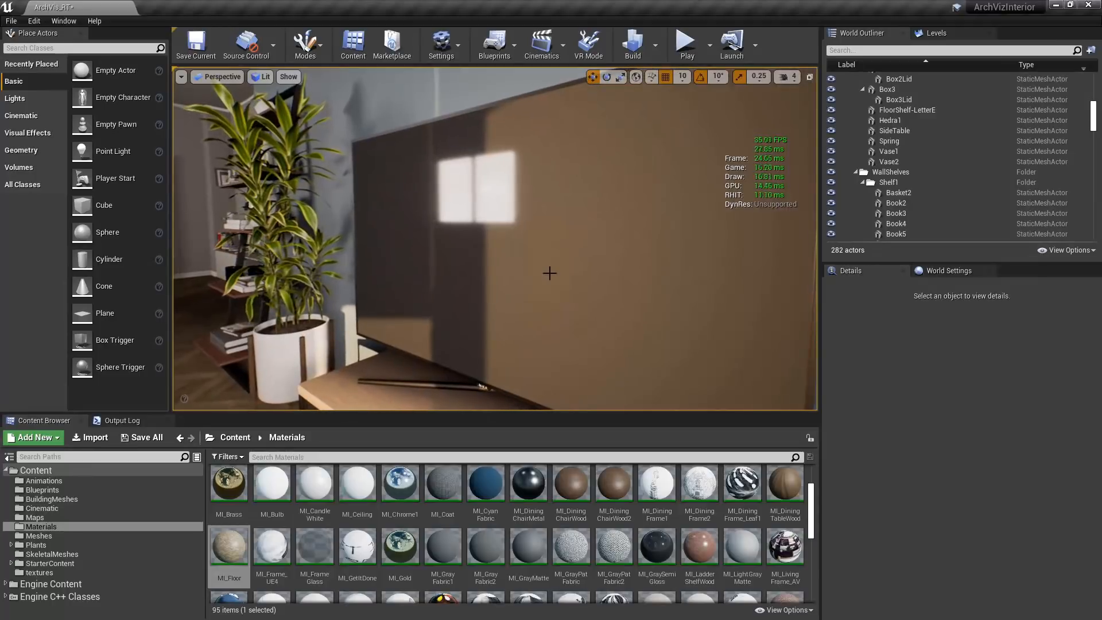
{"action": "key", "text": "grave"}
{"action": "key", "text": "Up"}
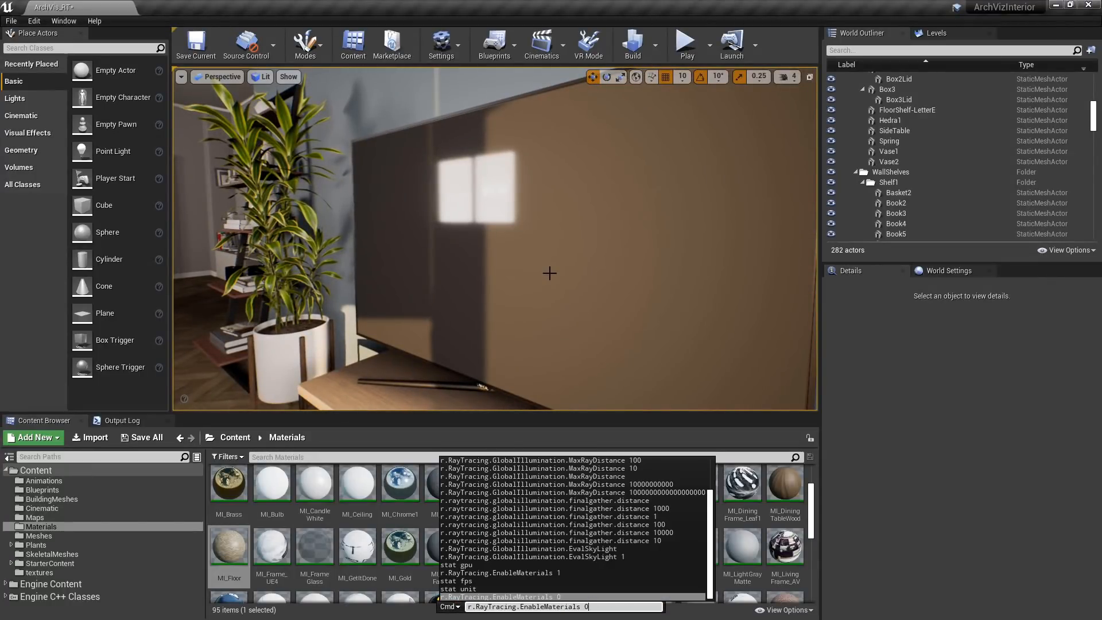
{"action": "key", "text": "BackSpace"}
{"action": "type", "text": "1"}
{"action": "key", "text": "Return"}
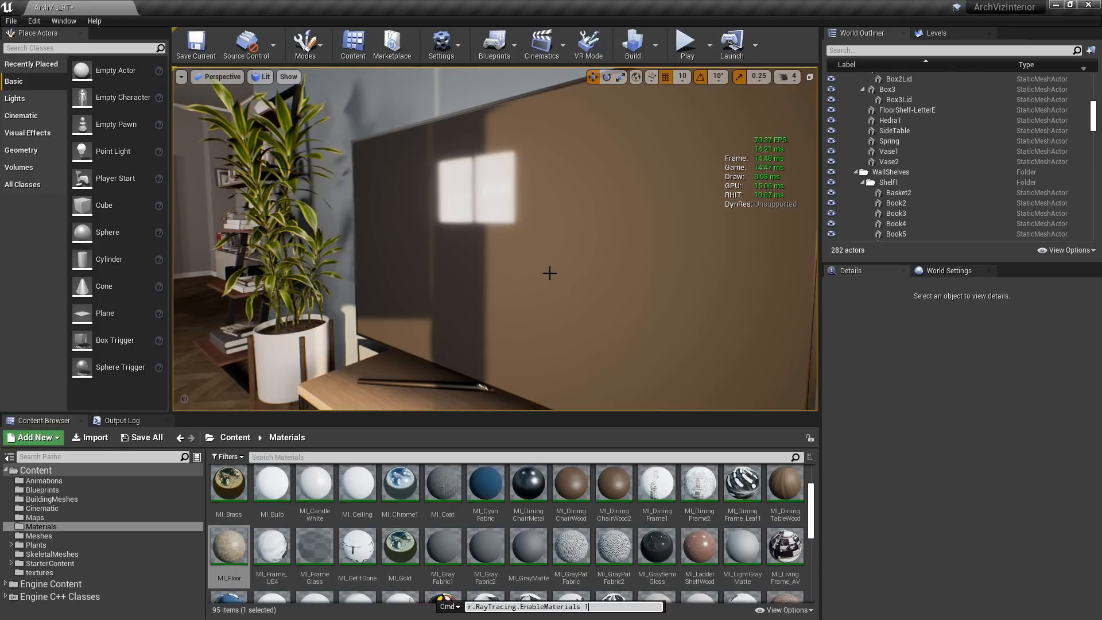
{"action": "key", "text": "Return"}
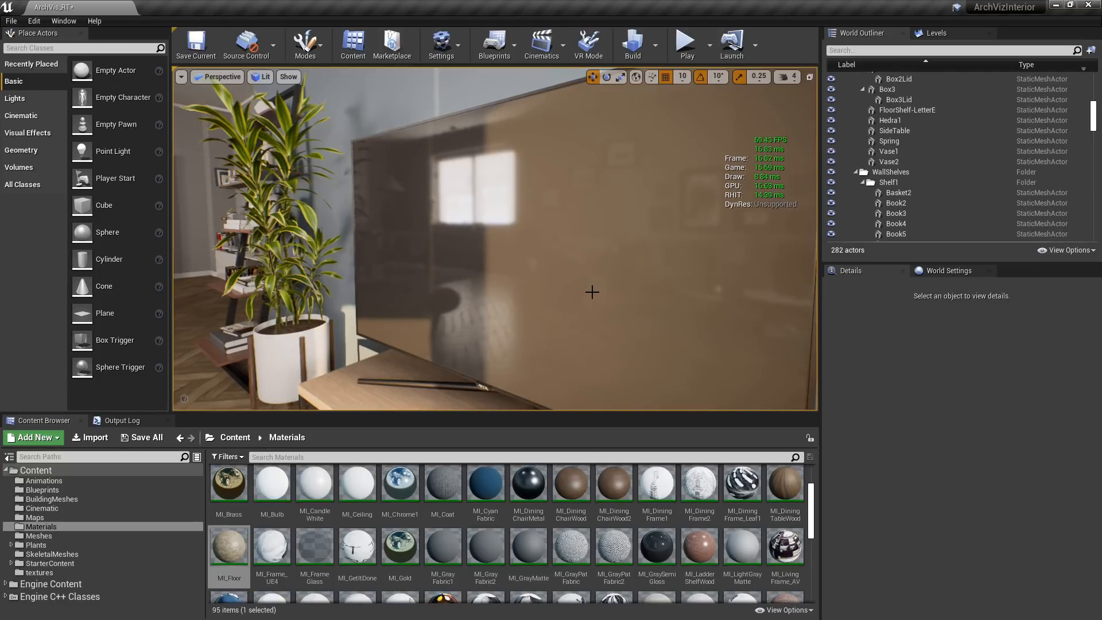
Select the wooden floor SM_Floor and open its assigned material instance MI_Floor for editing.
{"action": "right_click_drag", "start_coordinate": [593, 292], "coordinate": [464, 256]}
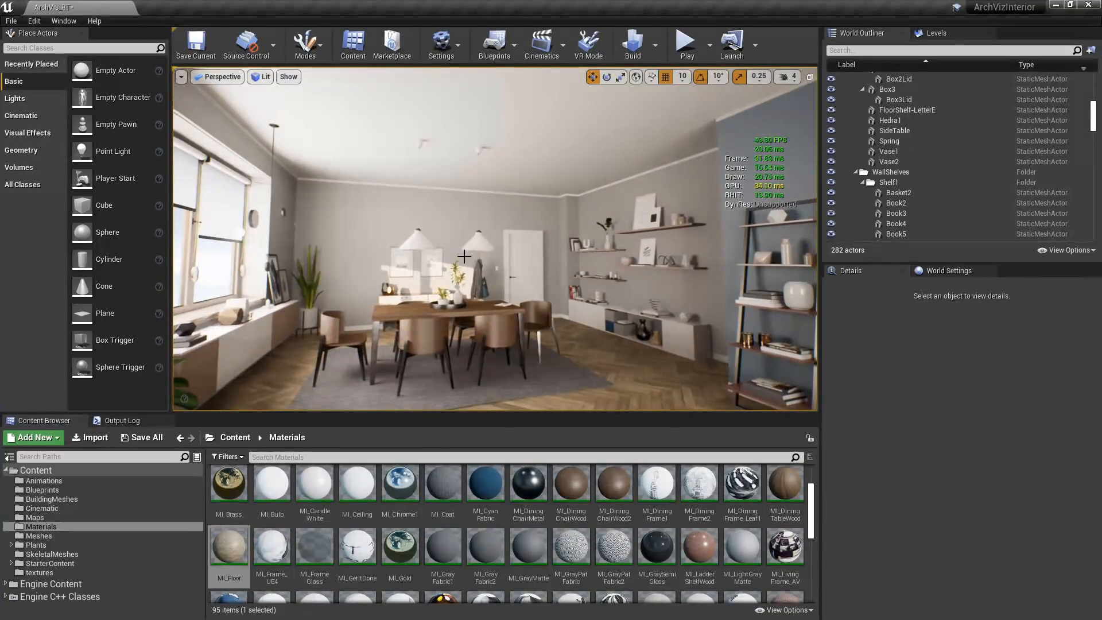
{"action": "mouse_move", "coordinate": [507, 324]}
{"action": "right_mouse_down"}
{"action": "mouse_move", "coordinate": [520, 321]}
{"action": "mouse_move", "coordinate": [505, 322]}
{"action": "right_mouse_up"}
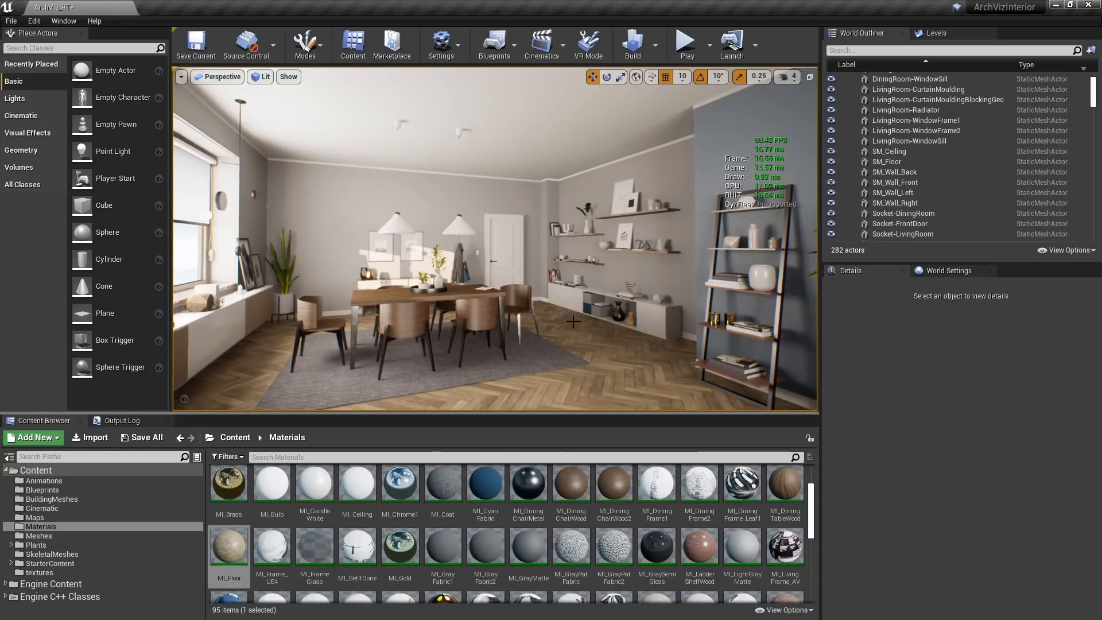
{"action": "left_click", "coordinate": [632, 361]}
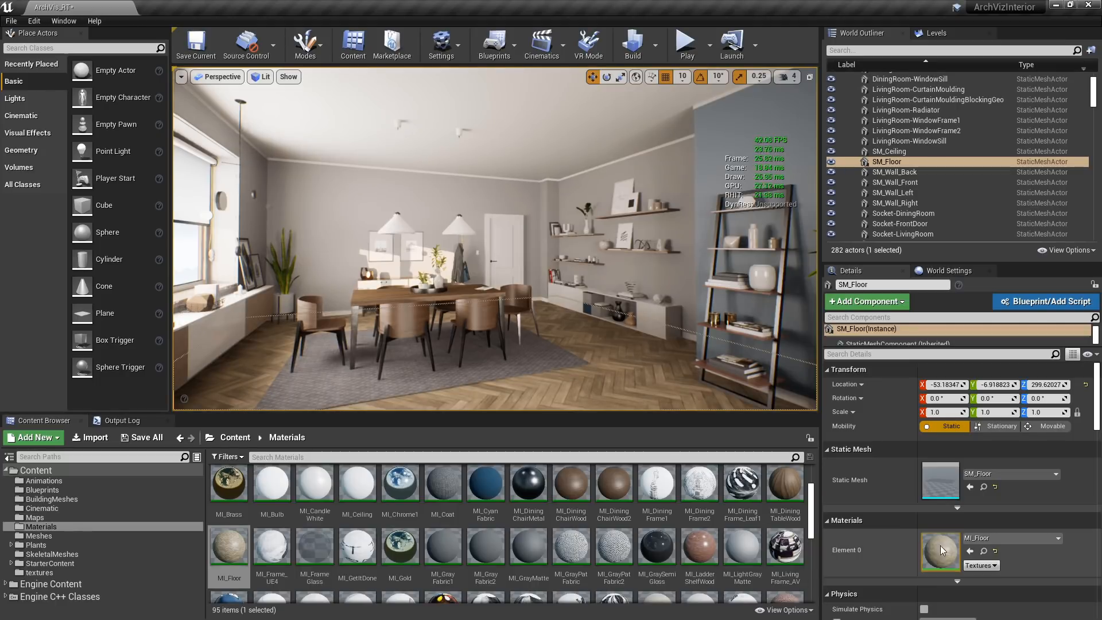
{"action": "double_click", "coordinate": [948, 552]}
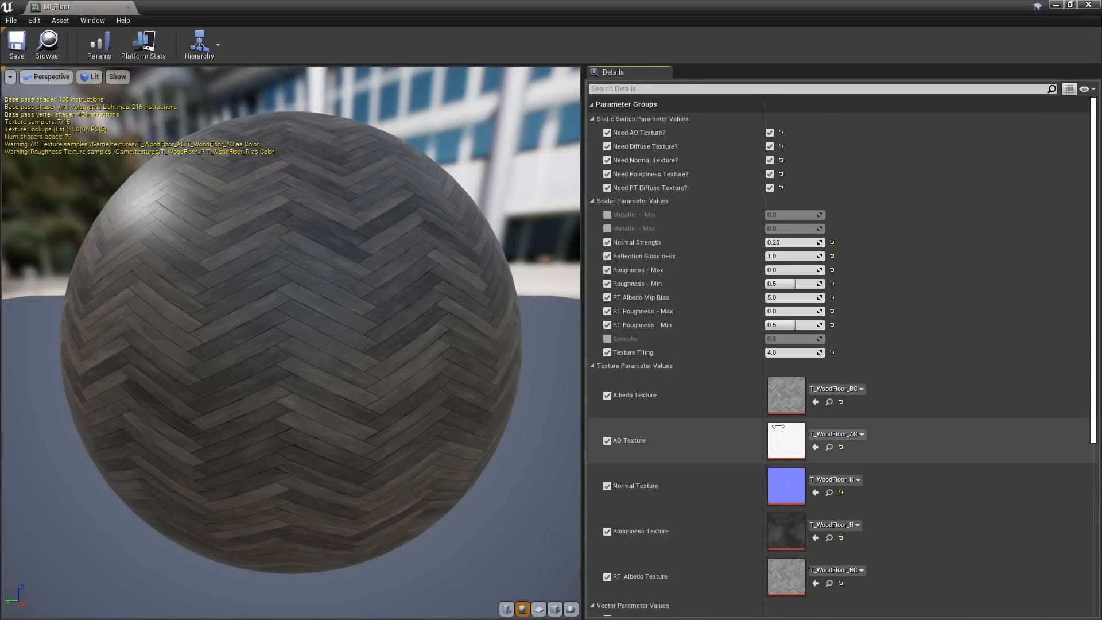
Open MI_Floor's parent material, M_RTMasterMaterial, in the material editor.
{"action": "scroll", "coordinate": [878, 373], "scroll_direction": "down", "scroll_amount": 5}
{"action": "scroll", "coordinate": [878, 376], "scroll_direction": "down", "scroll_amount": 1}
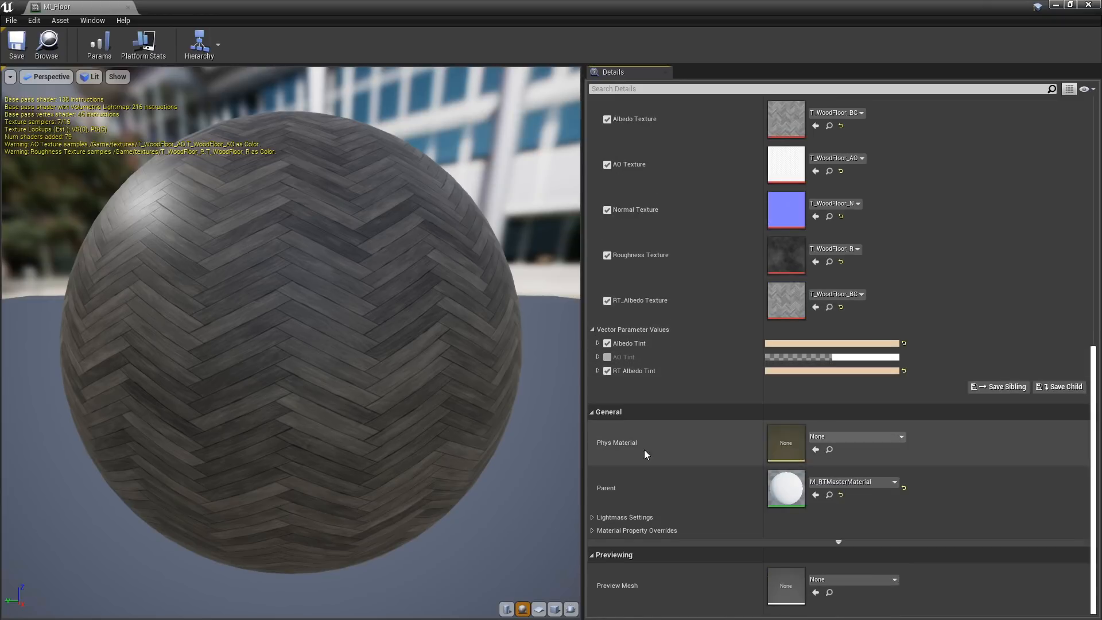
{"action": "double_click", "coordinate": [786, 486]}
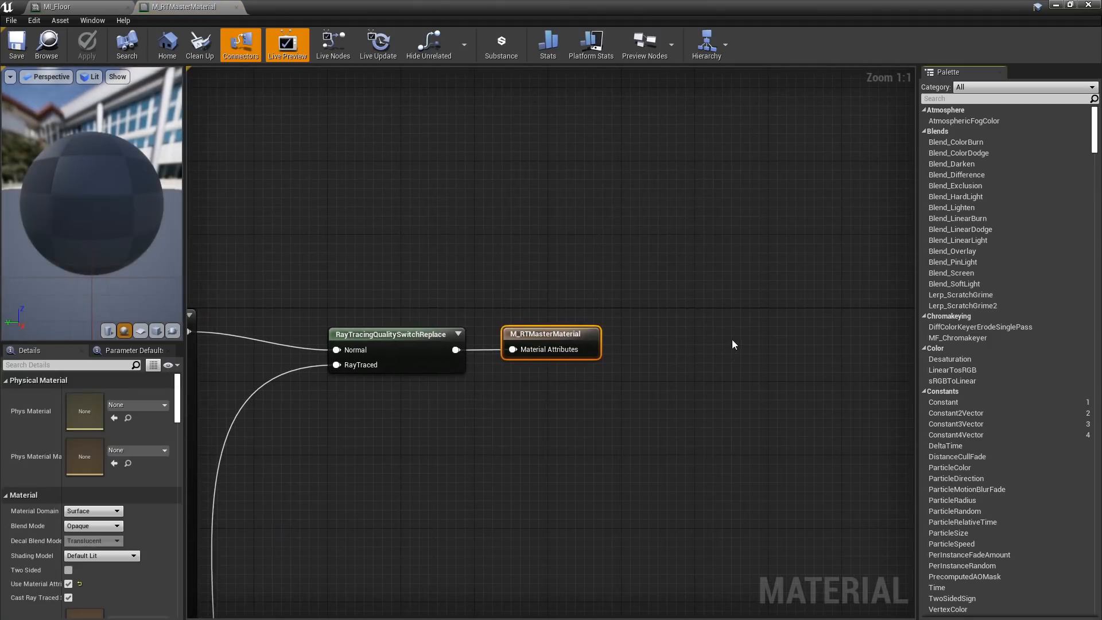
Examine how the two MakeMaterialAttributes nodes feed the Normal and RayTraced inputs of the ray tracing quality switch.
{"action": "right_click_drag", "start_coordinate": [286, 278], "coordinate": [515, 263]}
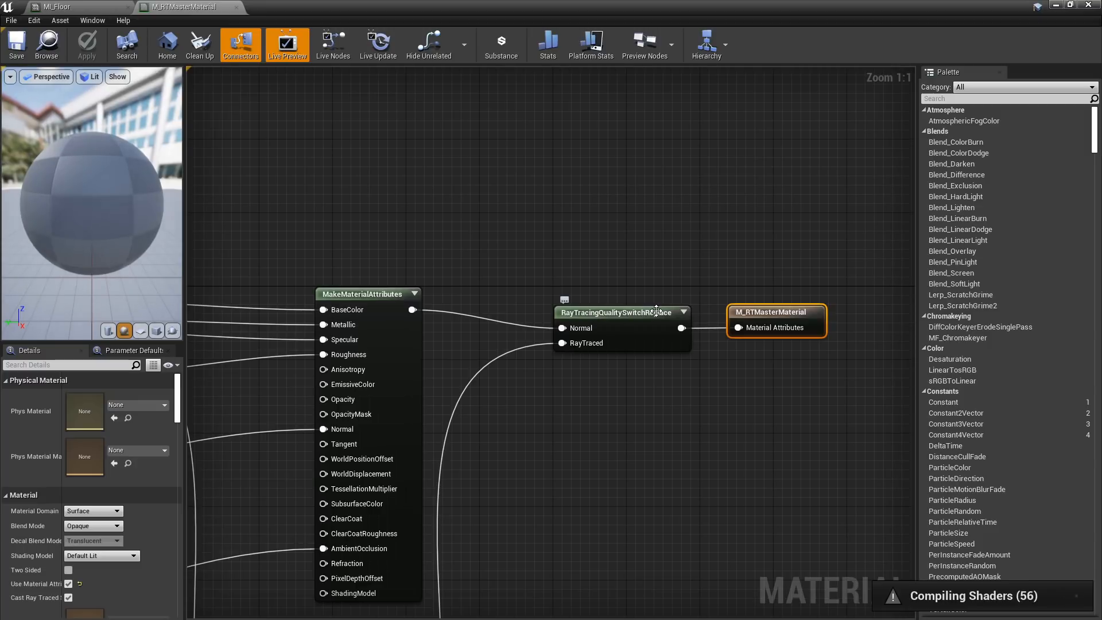
{"action": "right_click_drag", "start_coordinate": [570, 417], "coordinate": [602, 396]}
{"action": "scroll", "coordinate": [602, 395], "scroll_direction": "down", "scroll_amount": 4}
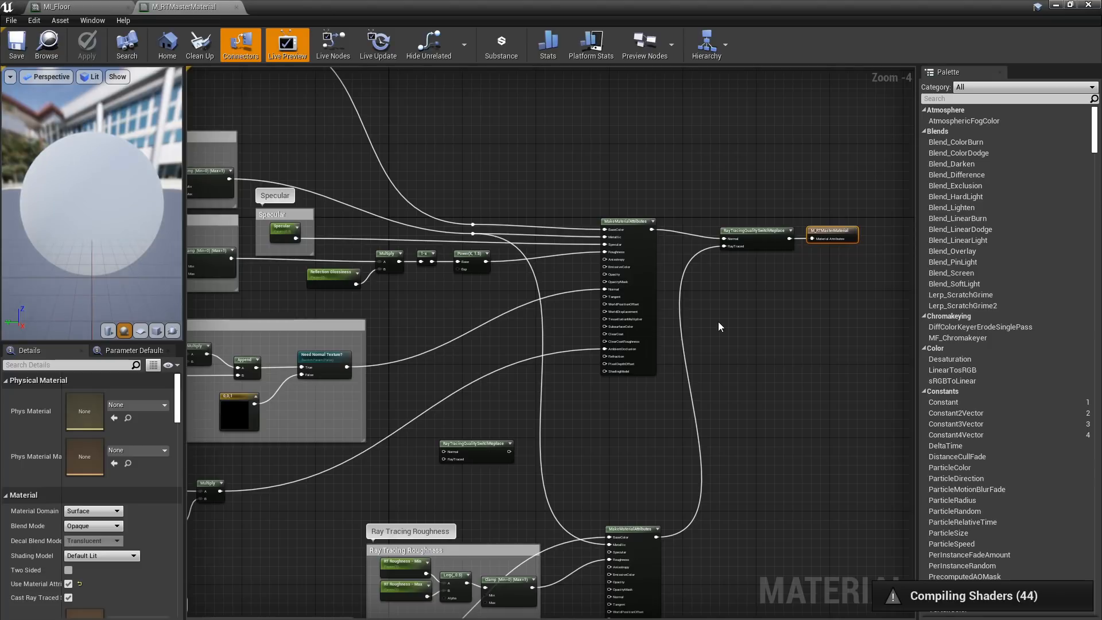
{"action": "right_click_drag", "start_coordinate": [645, 473], "coordinate": [633, 390]}
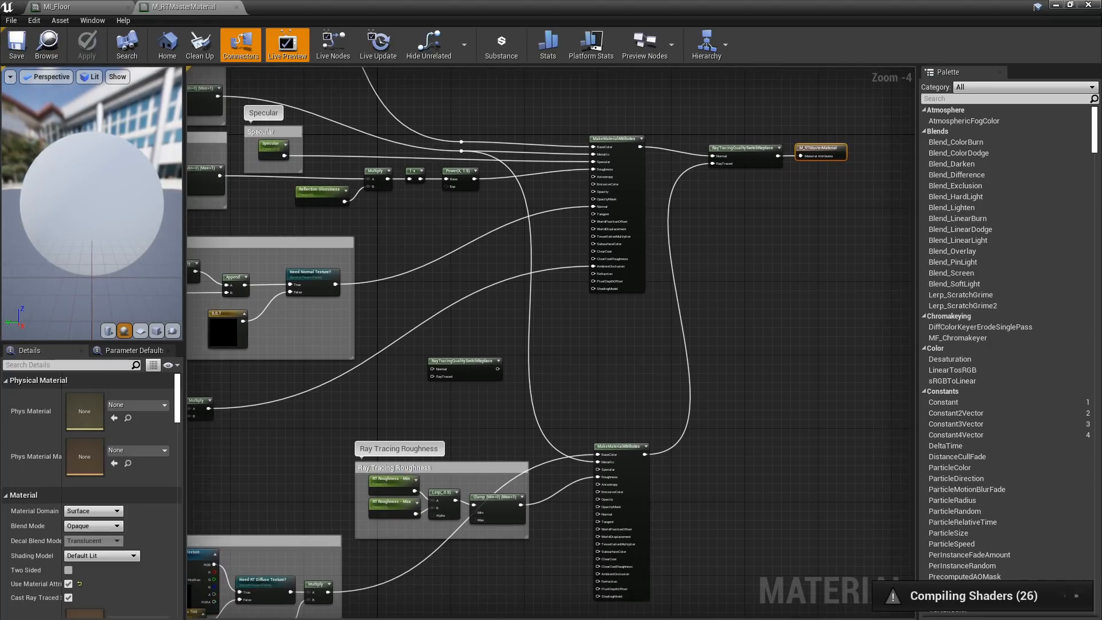
{"action": "scroll", "coordinate": [608, 361], "scroll_direction": "up", "scroll_amount": 3}
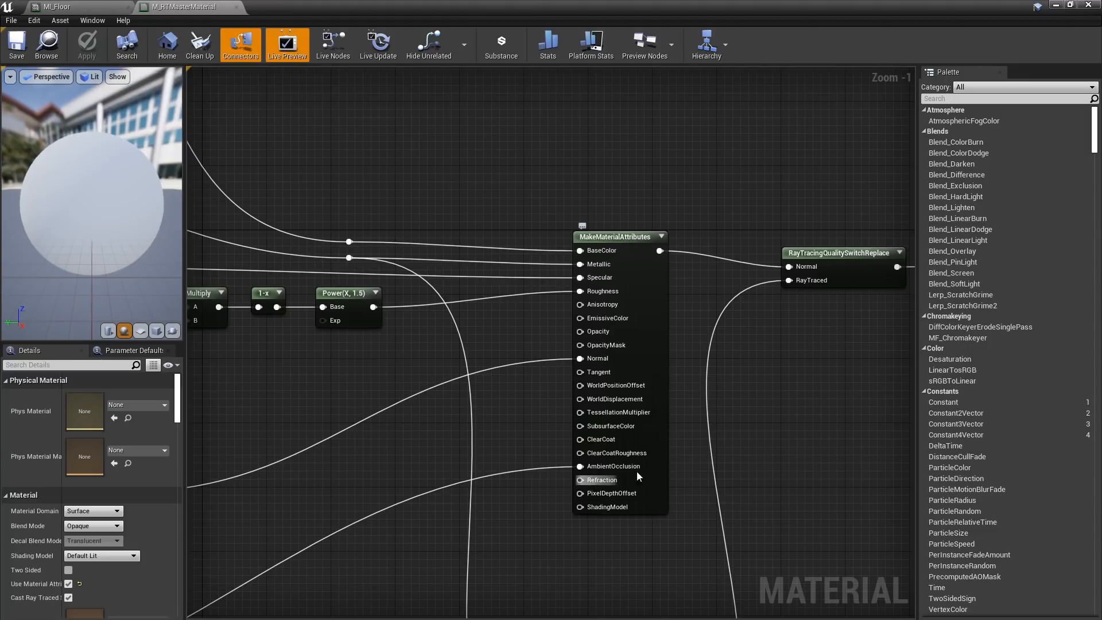
{"action": "right_click_drag", "start_coordinate": [795, 360], "coordinate": [649, 434]}
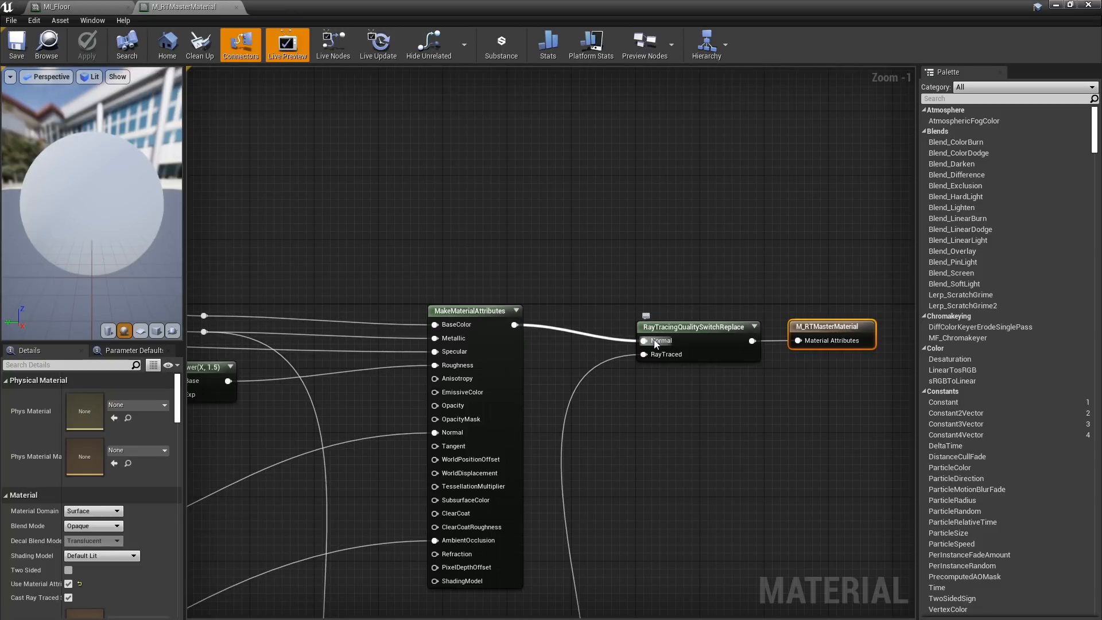
Find RayTracingQualitySwitch by searching for "raytracing" and add that node to the master material's graph.
{"action": "right_click", "coordinate": [656, 430]}
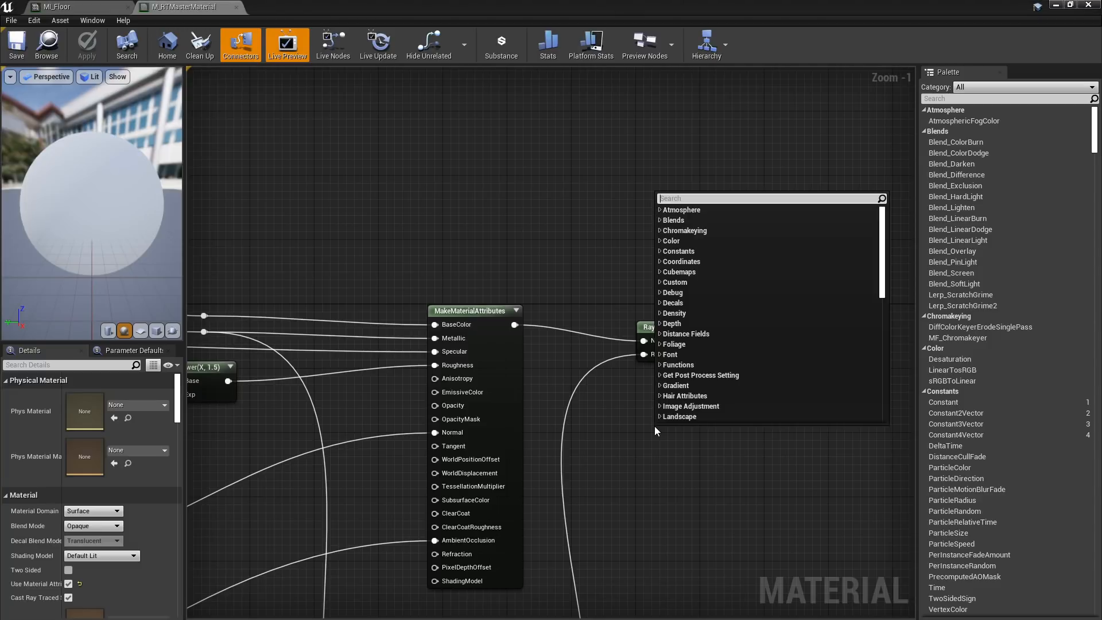
{"action": "type", "text": "raytracing"}
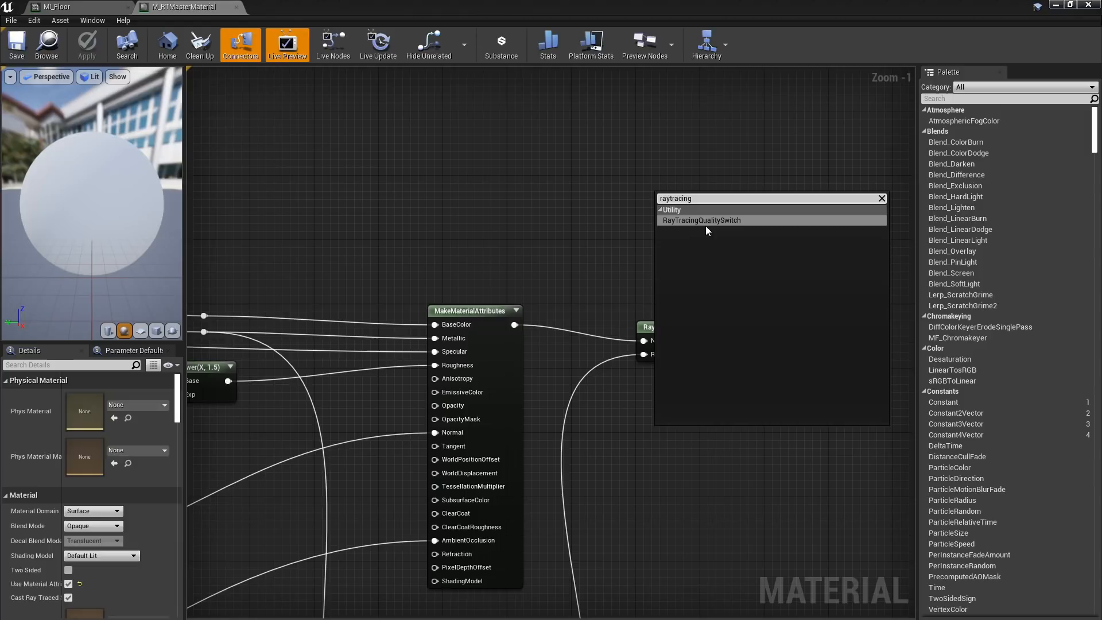
{"action": "left_click", "coordinate": [705, 223]}
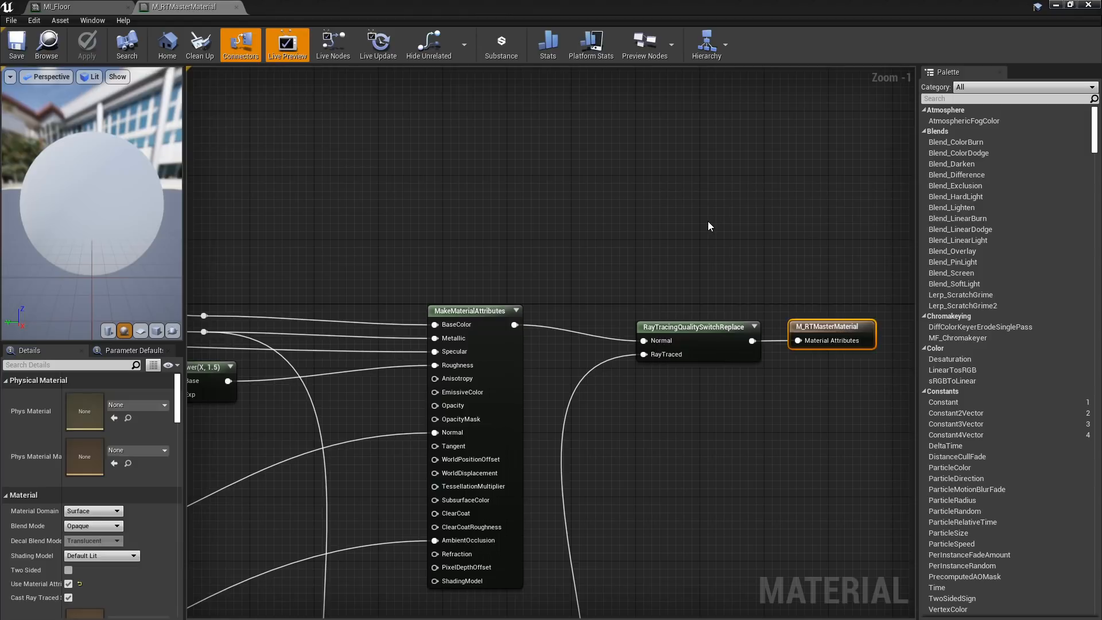
Delete the newly added, unconnected RayTracingQualitySwitchReplace node and bring the lower MakeMaterialAttributes node into view.
{"action": "left_click_drag", "start_coordinate": [728, 442], "coordinate": [718, 408]}
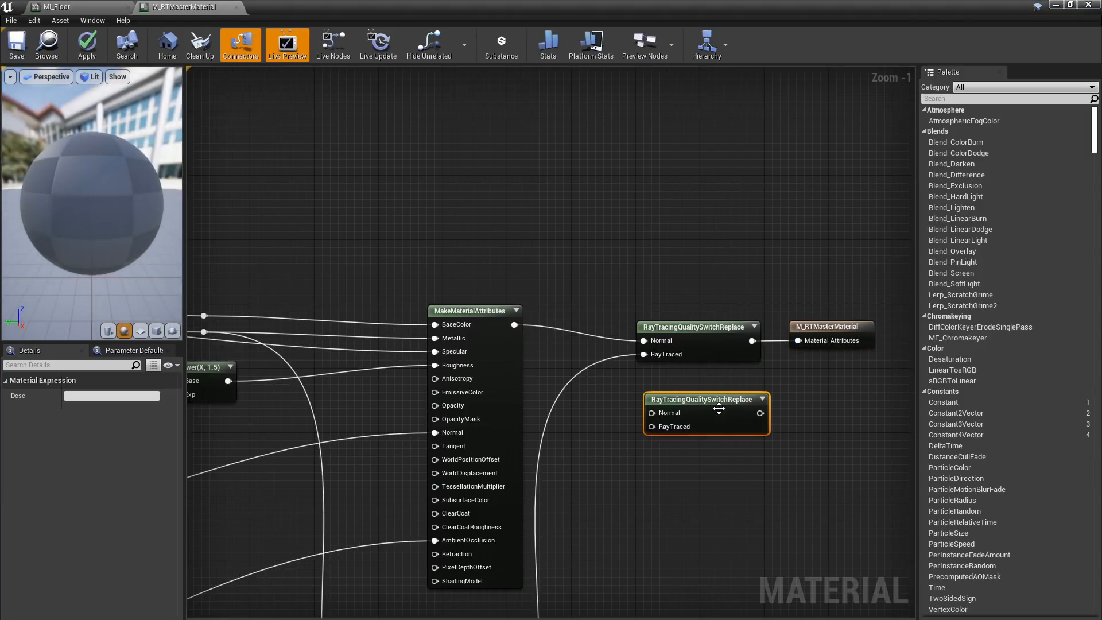
{"action": "key", "text": "Delete"}
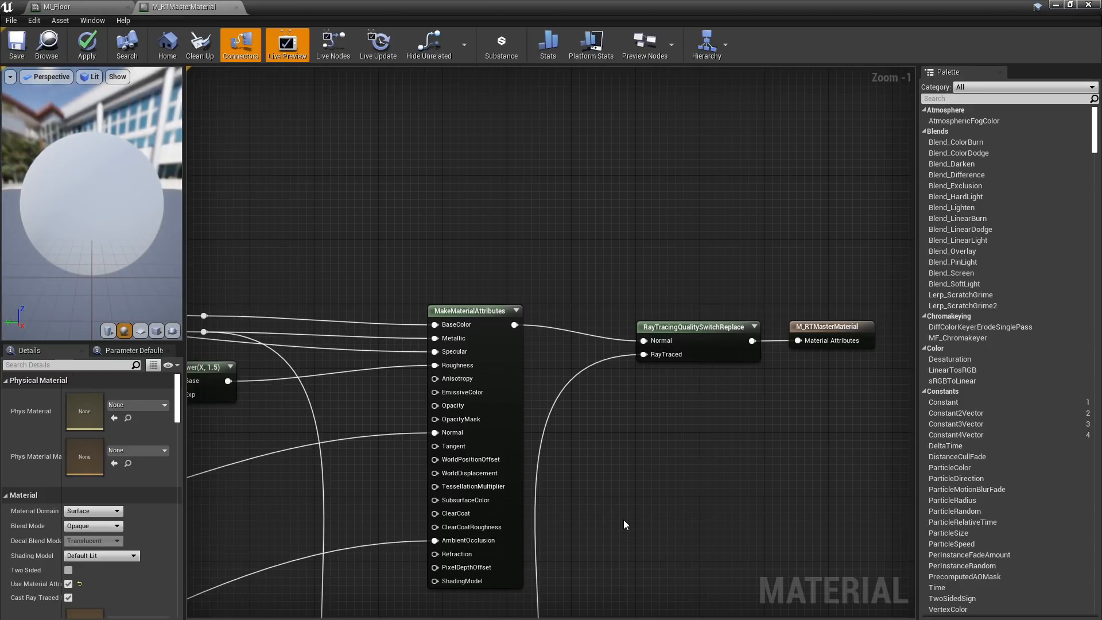
{"action": "right_click_drag", "start_coordinate": [624, 523], "coordinate": [646, 378]}
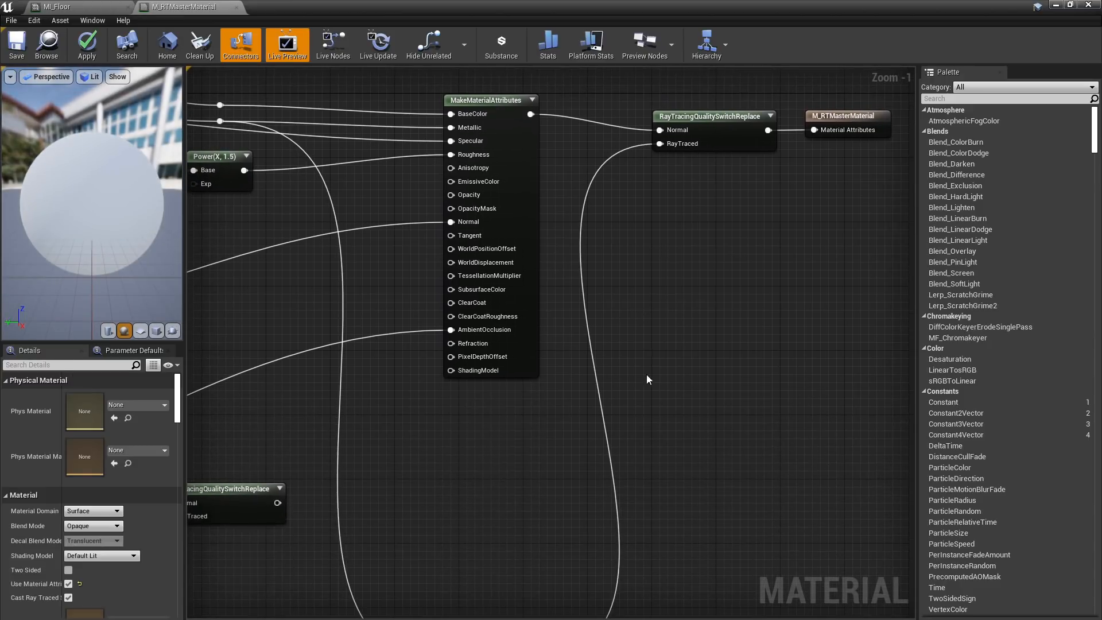
{"action": "right_click_drag", "start_coordinate": [663, 503], "coordinate": [700, 182]}
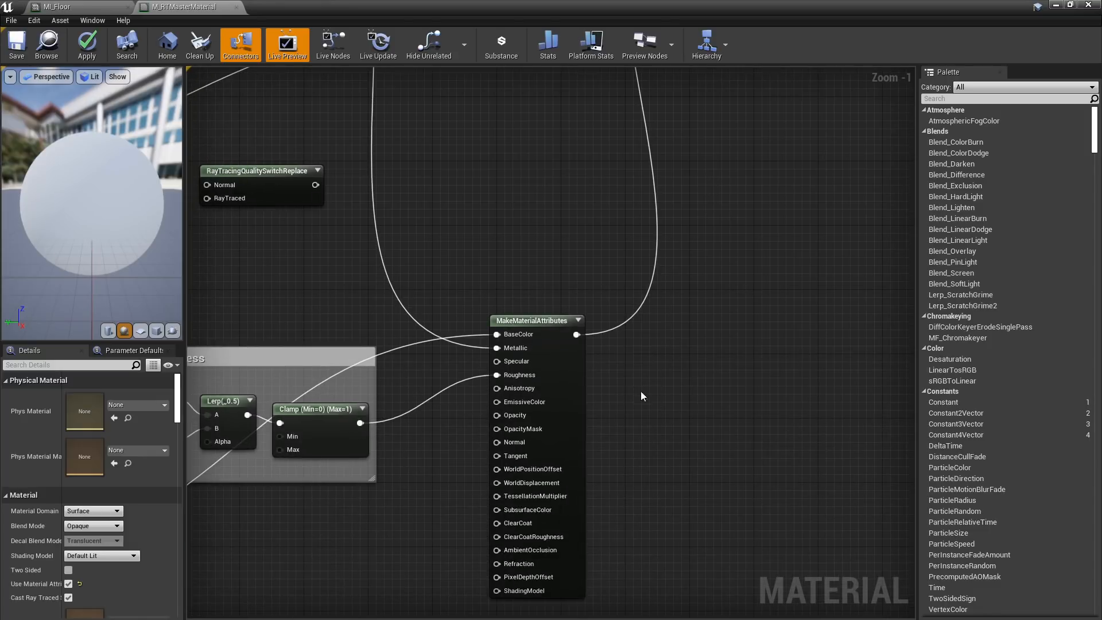
{"action": "right_click_drag", "start_coordinate": [641, 396], "coordinate": [709, 338]}
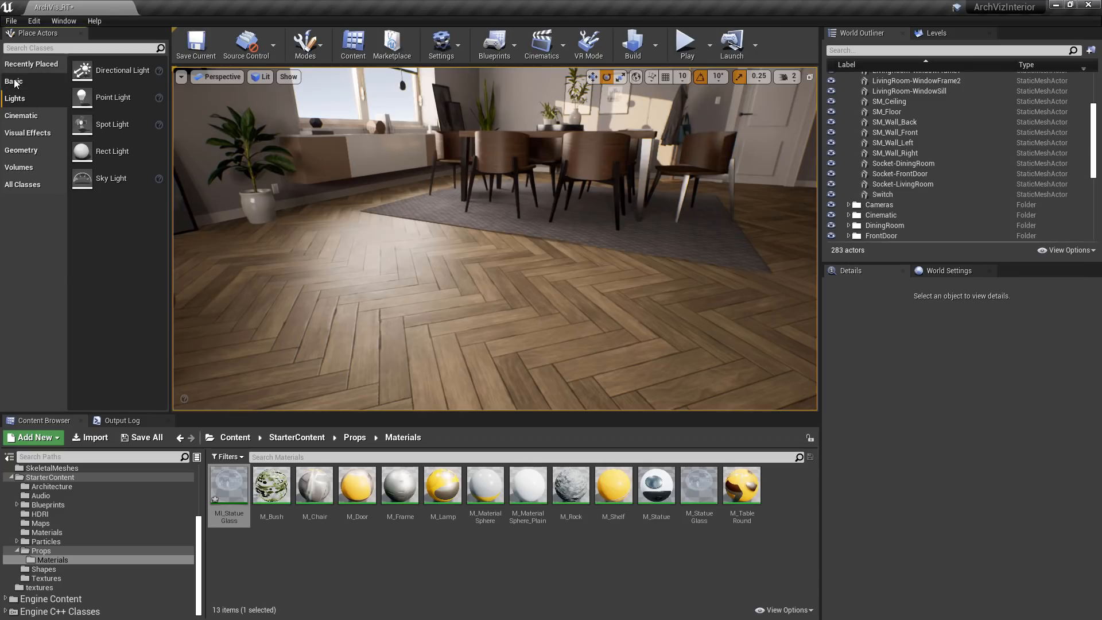
Place a basic cube on the wooden floor in front of the dining area and raise it vertically.
{"action": "left_click", "coordinate": [14, 83]}
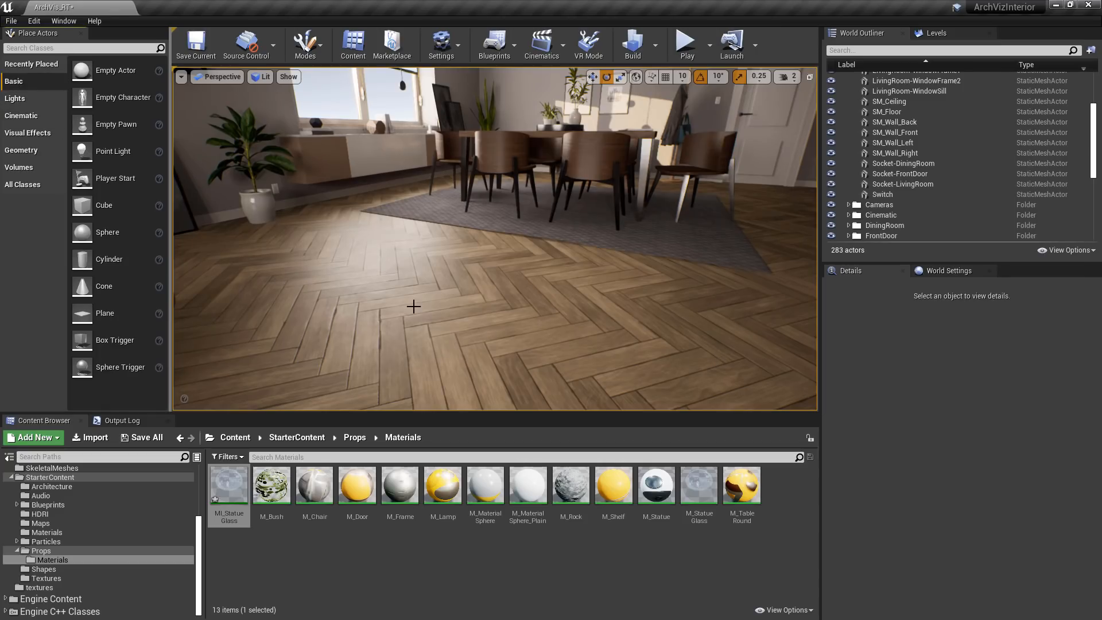
{"action": "left_click_drag", "start_coordinate": [82, 204], "coordinate": [504, 339]}
{"action": "mouse_move", "coordinate": [657, 291]}
{"action": "right_mouse_down"}
{"action": "mouse_move", "coordinate": [571, 402]}
{"action": "mouse_move", "coordinate": [657, 290]}
{"action": "right_mouse_up"}
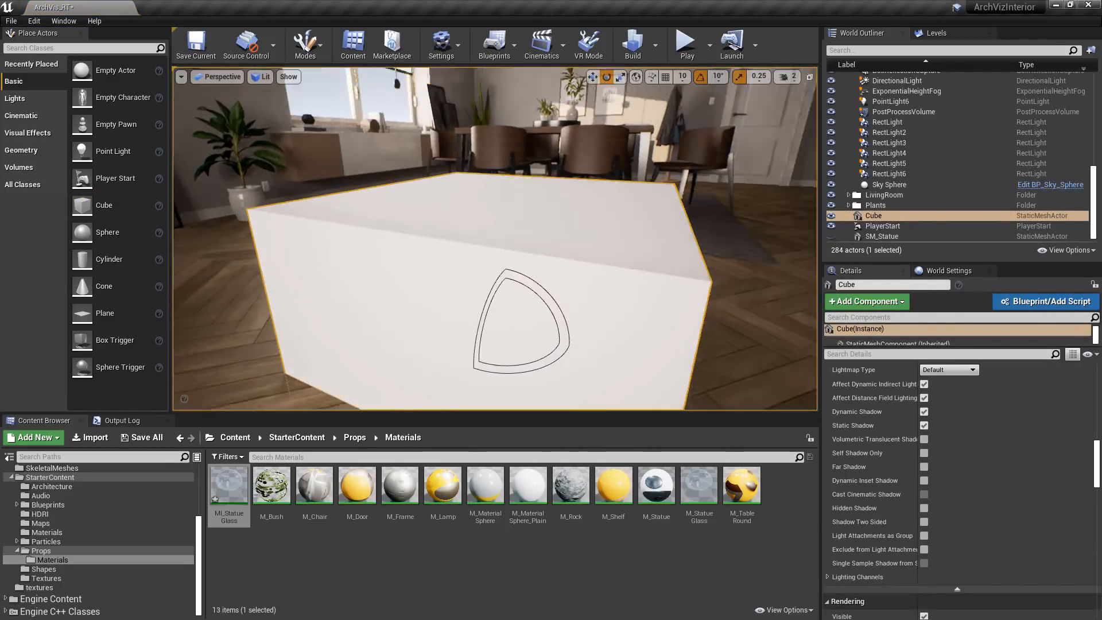
{"action": "right_click_drag", "start_coordinate": [573, 360], "coordinate": [574, 360]}
{"action": "key", "text": "w"}
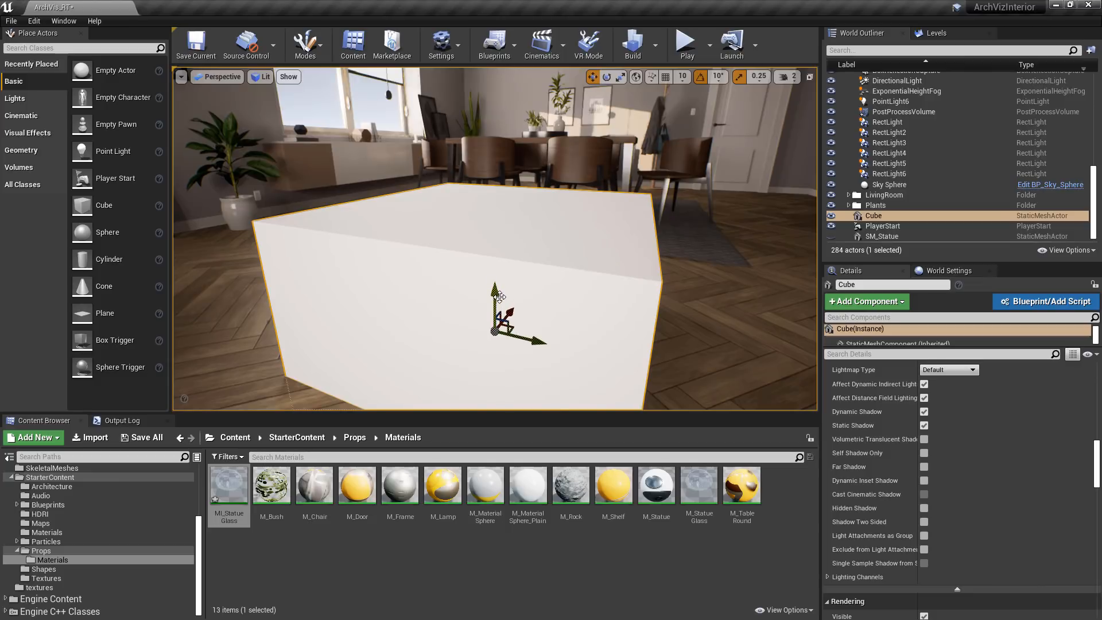
{"action": "left_click_drag", "start_coordinate": [493, 293], "coordinate": [478, 151]}
Apply the StarterContent material M_Metal_Chrome to the cube.
{"action": "left_click", "coordinate": [47, 532]}
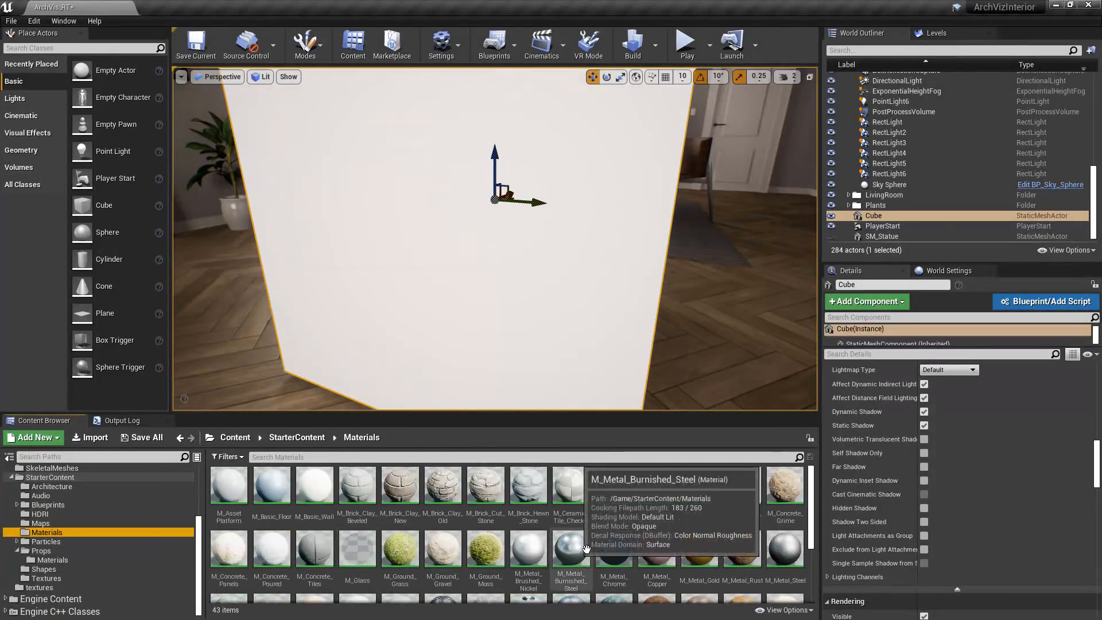
{"action": "left_click_drag", "start_coordinate": [611, 552], "coordinate": [574, 382]}
{"action": "mouse_move", "coordinate": [574, 259]}
{"action": "right_mouse_down"}
{"action": "mouse_move", "coordinate": [571, 339]}
{"action": "mouse_move", "coordinate": [568, 252]}
{"action": "mouse_move", "coordinate": [615, 247]}
{"action": "mouse_move", "coordinate": [597, 255]}
{"action": "mouse_move", "coordinate": [595, 285]}
{"action": "mouse_move", "coordinate": [577, 287]}
{"action": "mouse_move", "coordinate": [571, 262]}
{"action": "right_mouse_up"}
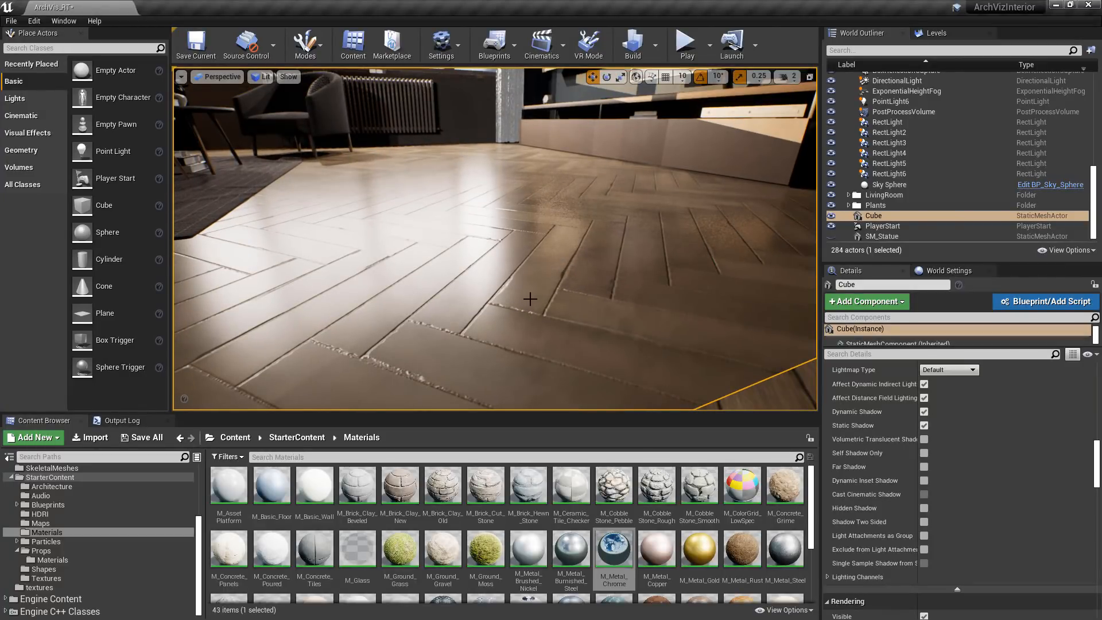
Examine the floor reflection in the chrome cube and compare its sharpness with the real floor beside it.
{"action": "right_click_drag", "start_coordinate": [530, 298], "coordinate": [463, 277]}
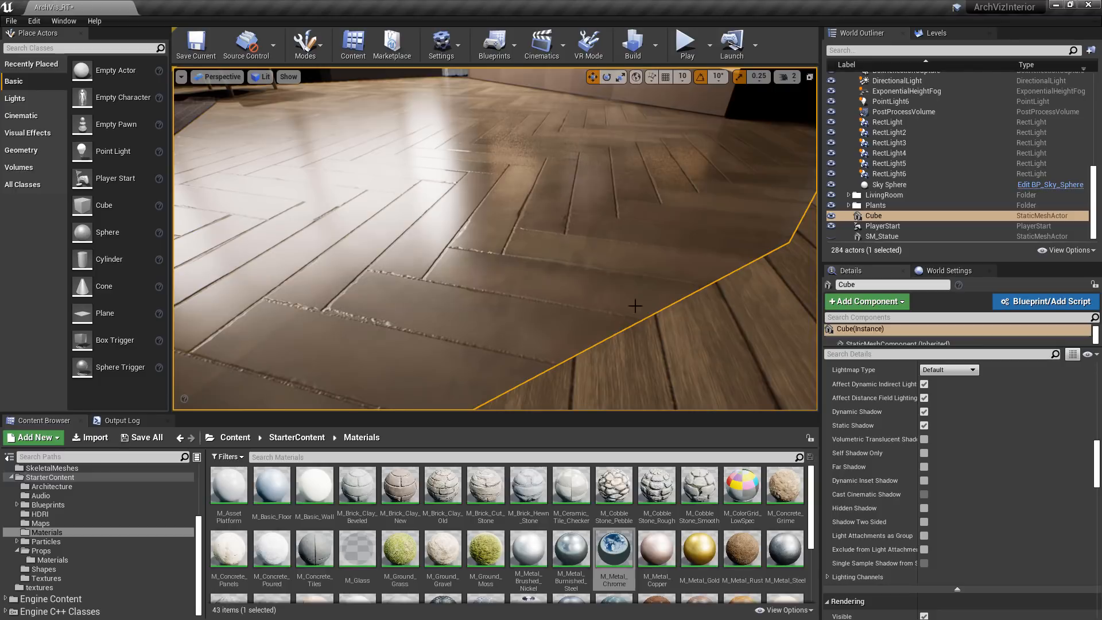
{"action": "mouse_move", "coordinate": [620, 281]}
{"action": "right_mouse_down"}
{"action": "mouse_move", "coordinate": [554, 246]}
{"action": "mouse_move", "coordinate": [619, 281]}
{"action": "right_mouse_up"}
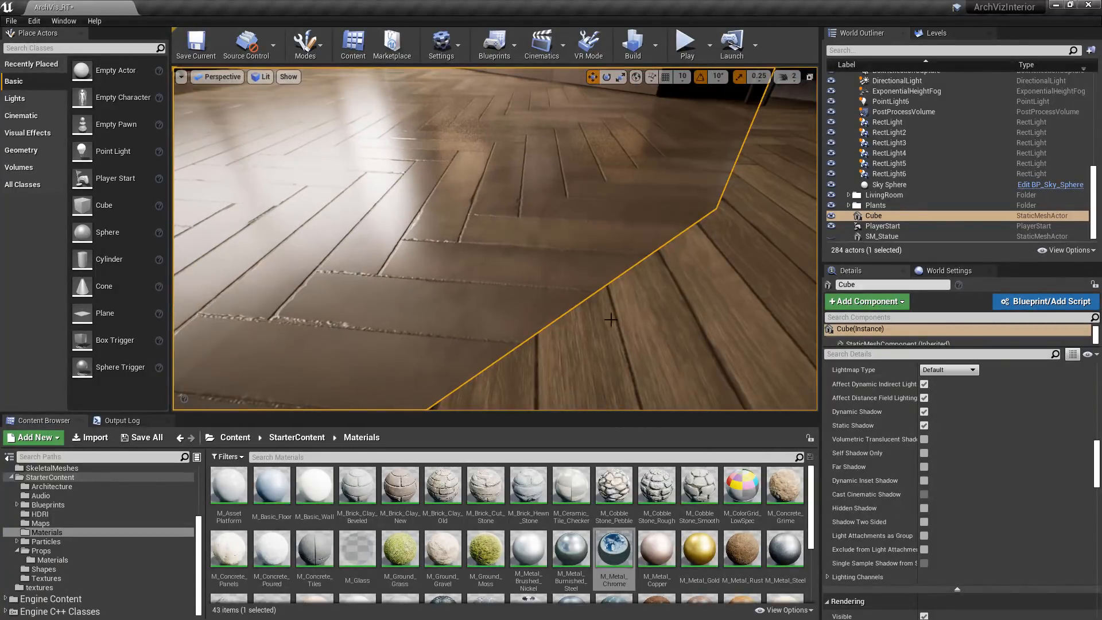
{"action": "mouse_move", "coordinate": [644, 303]}
{"action": "right_mouse_down"}
{"action": "mouse_move", "coordinate": [746, 302]}
{"action": "mouse_move", "coordinate": [660, 312]}
{"action": "right_mouse_up"}
{"action": "right_click_drag", "start_coordinate": [555, 266], "coordinate": [531, 241]}
{"action": "right_click_drag", "start_coordinate": [458, 241], "coordinate": [550, 227]}
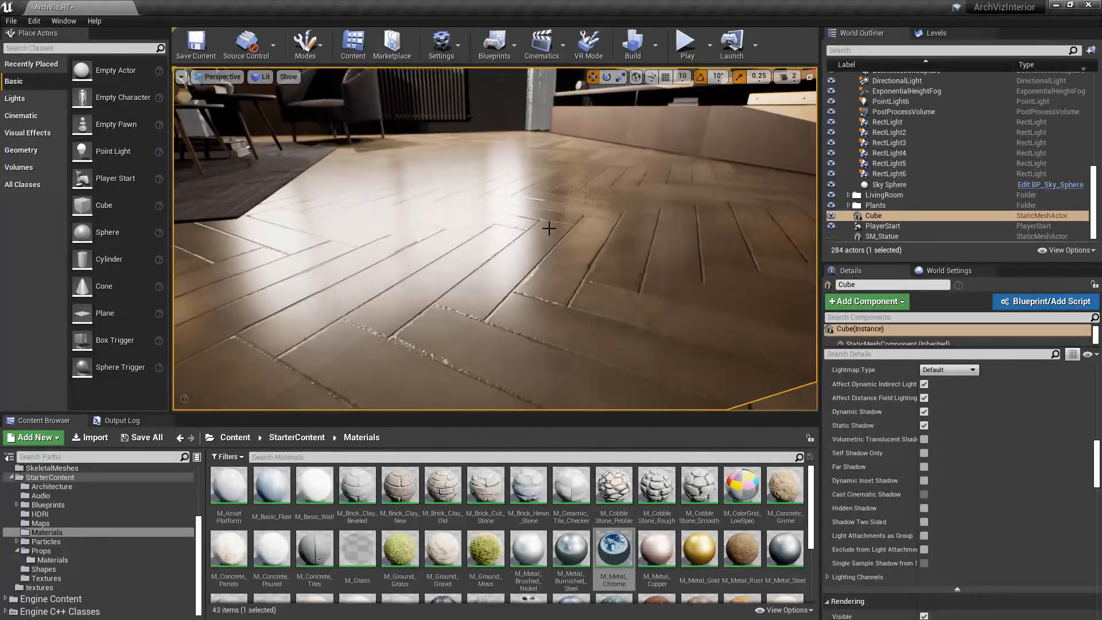
{"action": "right_click_drag", "start_coordinate": [564, 264], "coordinate": [558, 247]}
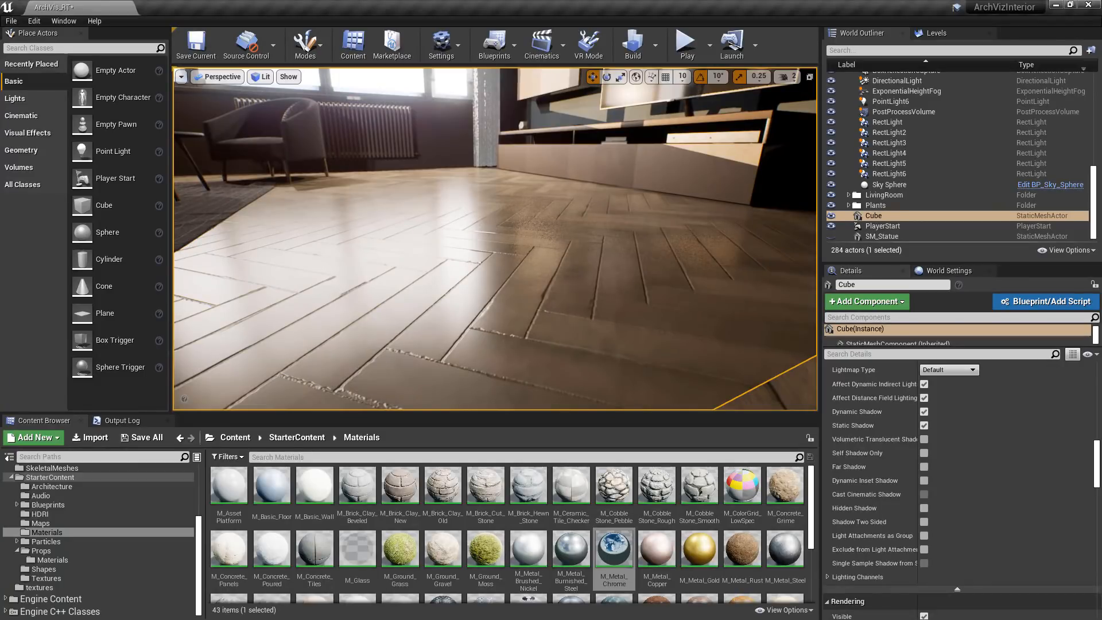
{"action": "right_click_drag", "start_coordinate": [557, 246], "coordinate": [591, 270]}
Select SM_Floor and open its material instance MI_Floor.
{"action": "left_click", "coordinate": [688, 321]}
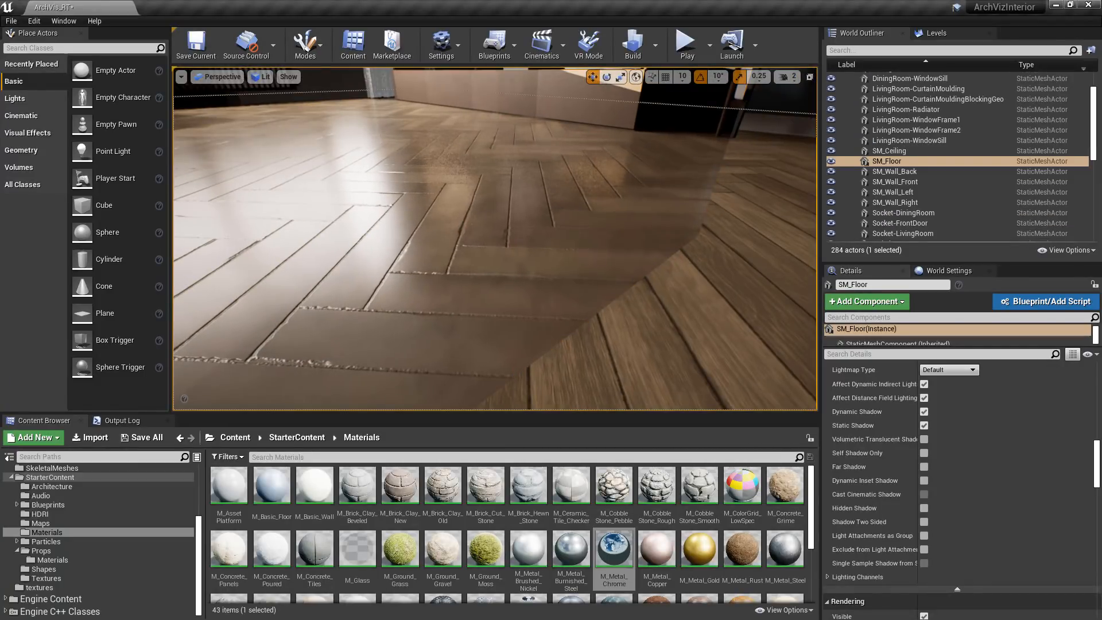
{"action": "scroll", "coordinate": [930, 516], "scroll_direction": "up", "scroll_amount": 10}
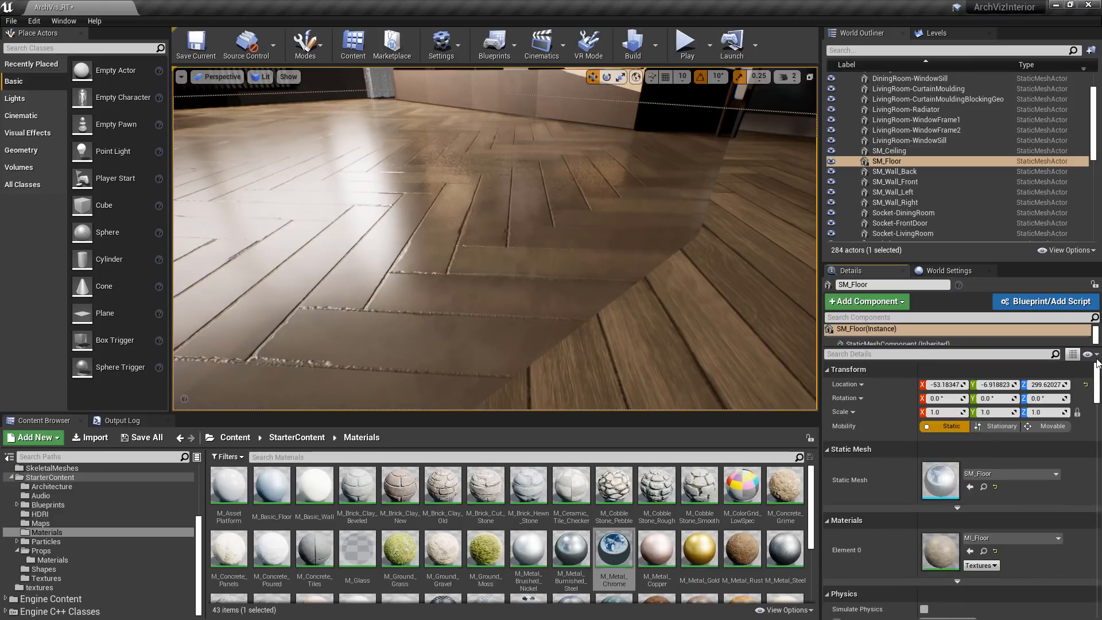
{"action": "double_click", "coordinate": [942, 541]}
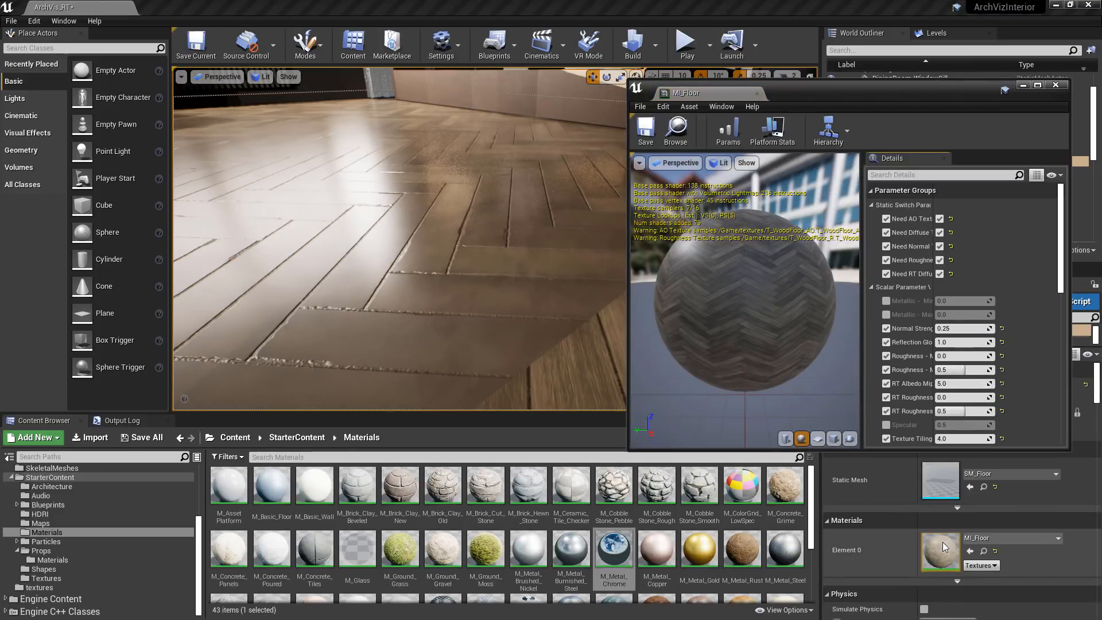
Open the albedo texture T_WoodFloor_BC from MI_Floor's texture parameters and maximize its editor window.
{"action": "left_click_drag", "start_coordinate": [1062, 247], "coordinate": [1062, 326]}
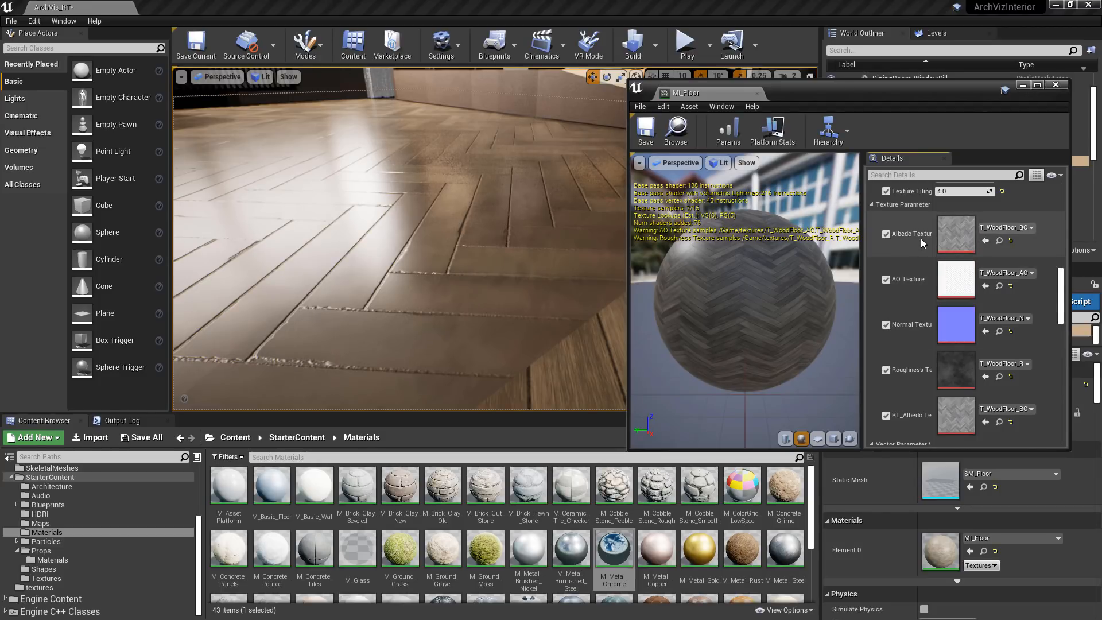
{"action": "double_click", "coordinate": [964, 241]}
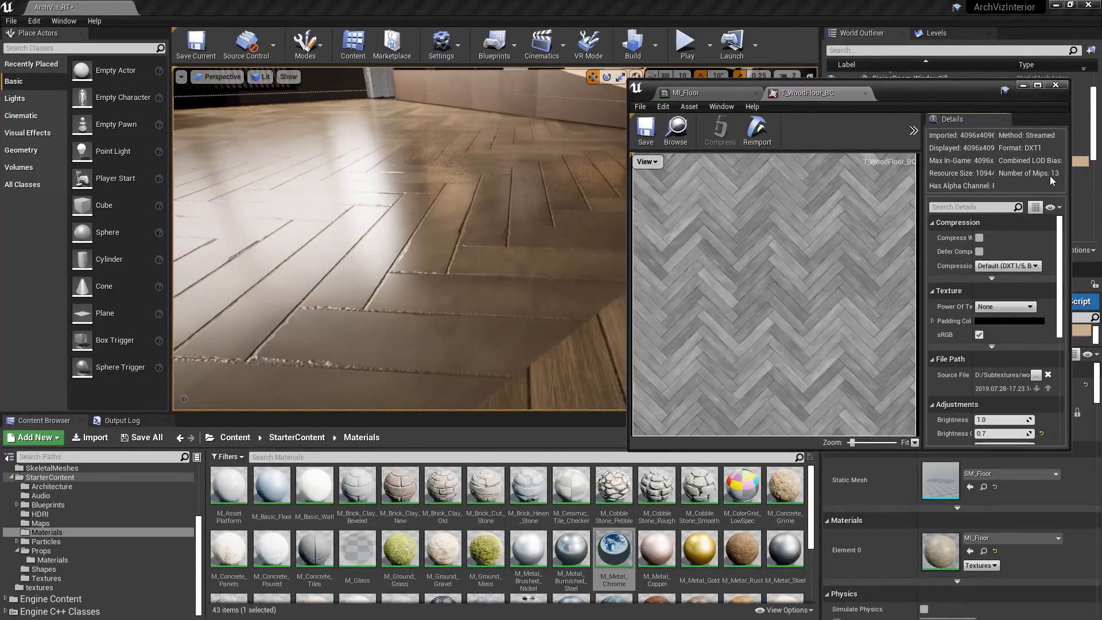
{"action": "left_click", "coordinate": [1037, 85]}
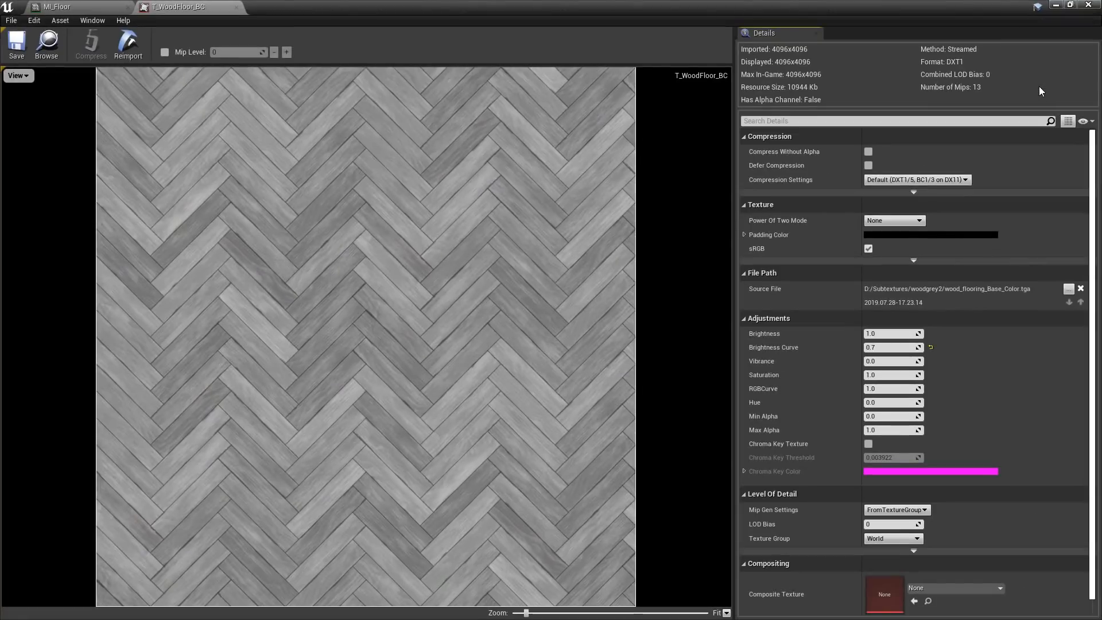
Enable the mip level preview for T_WoodFloor_BC and step it up to mip level 8.
{"action": "left_click", "coordinate": [165, 53]}
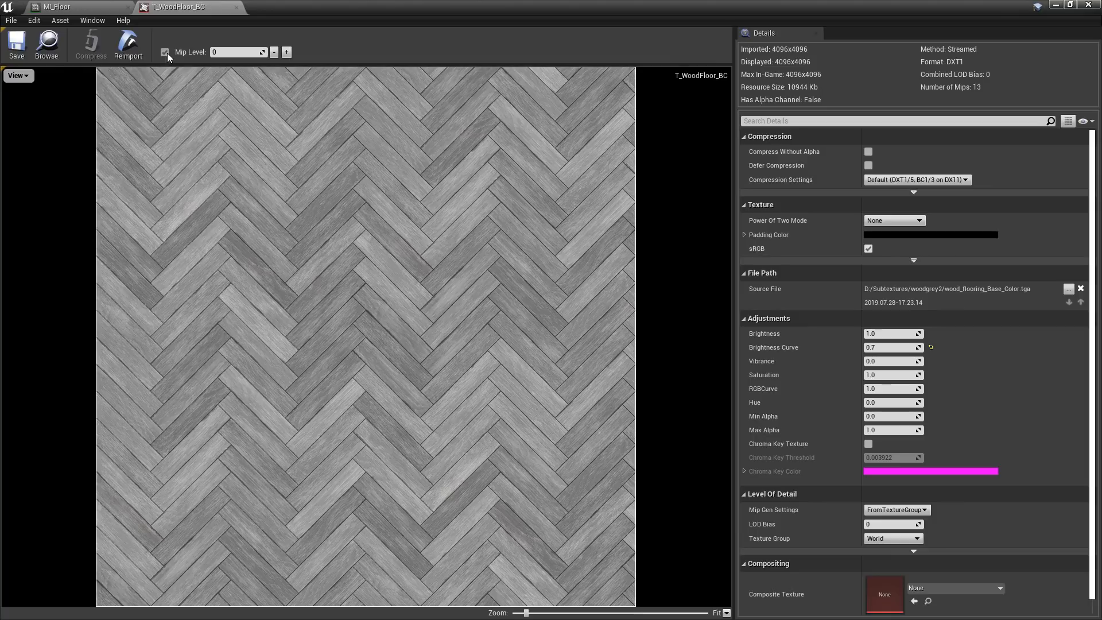
{"action": "left_click", "coordinate": [287, 53]}
{"action": "left_click", "coordinate": [287, 53]}
{"action": "left_click", "coordinate": [287, 53]}
{"action": "left_click", "coordinate": [287, 53]}
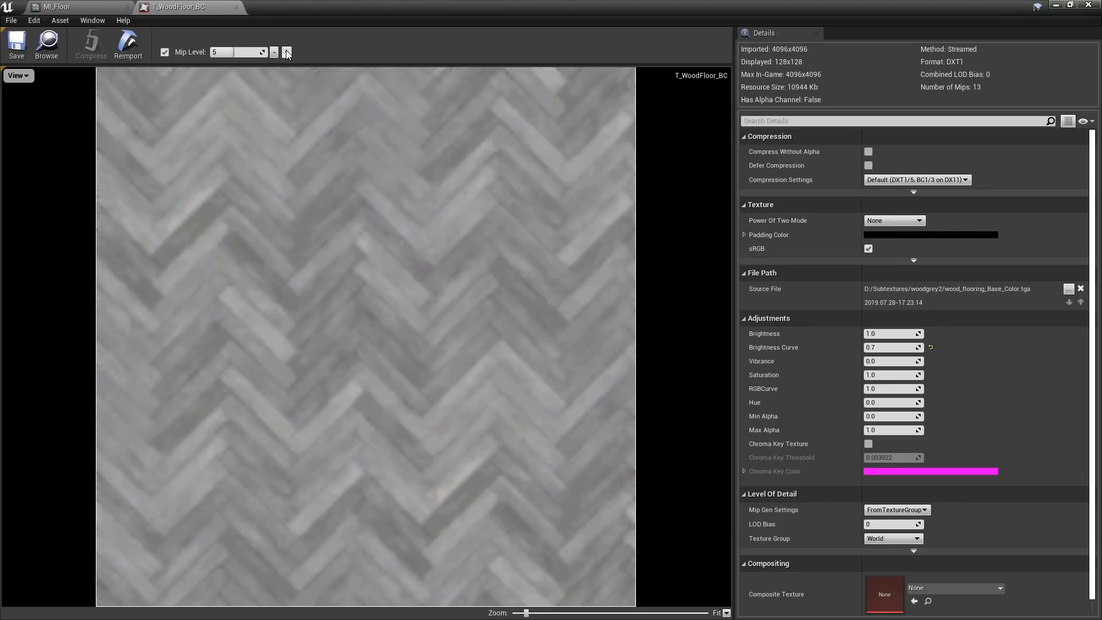
{"action": "left_click", "coordinate": [287, 53]}
{"action": "left_click", "coordinate": [287, 53]}
{"action": "left_click", "coordinate": [287, 53]}
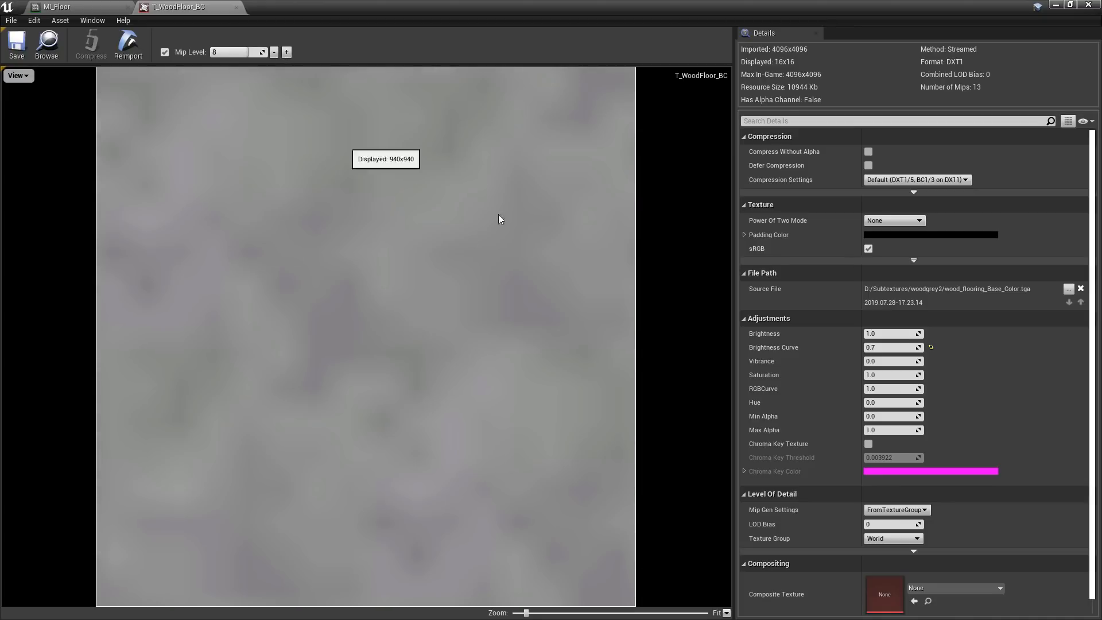
Step the T_WoodFloor_BC preview back down to mip level 0 and close the texture editor.
{"action": "left_click", "coordinate": [277, 56]}
{"action": "left_click", "coordinate": [276, 56]}
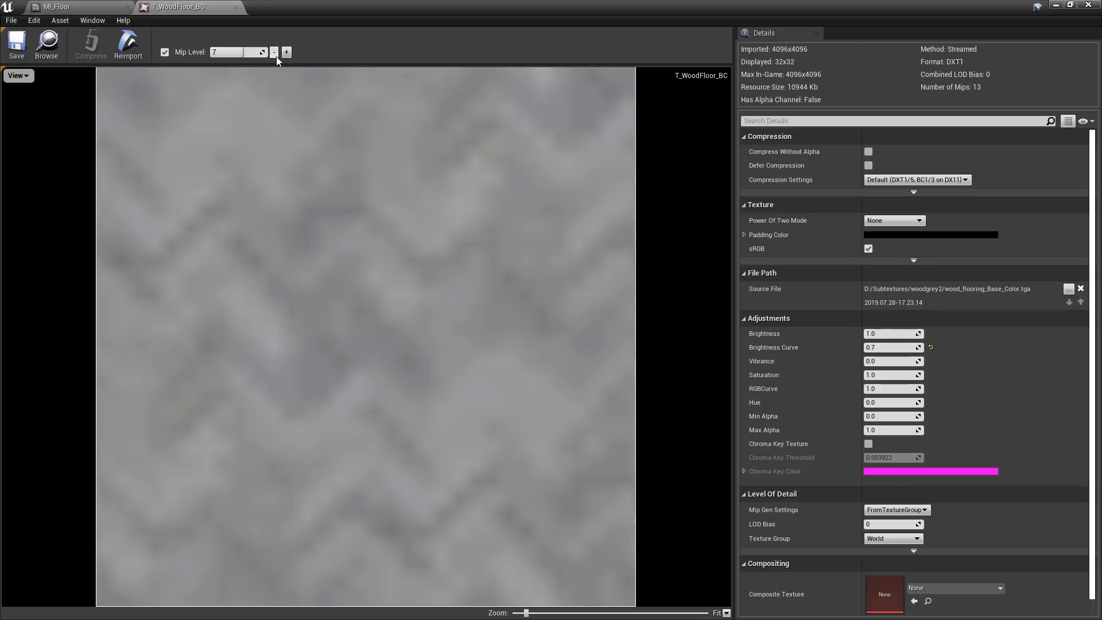
{"action": "left_click", "coordinate": [275, 53]}
{"action": "left_click", "coordinate": [274, 53]}
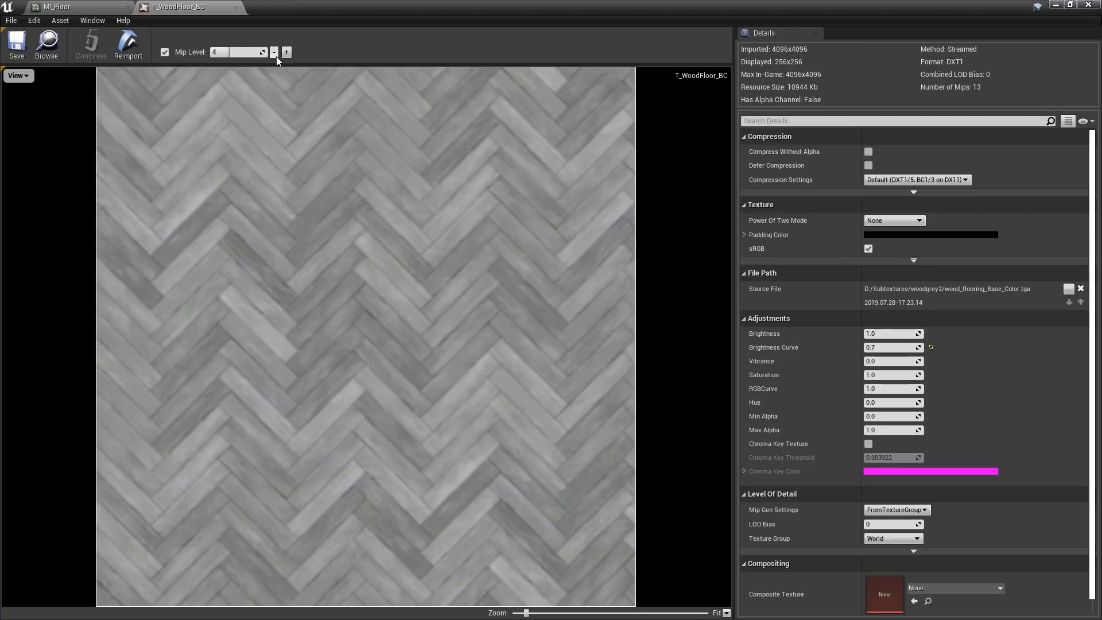
{"action": "left_click", "coordinate": [276, 56]}
{"action": "left_click", "coordinate": [276, 55]}
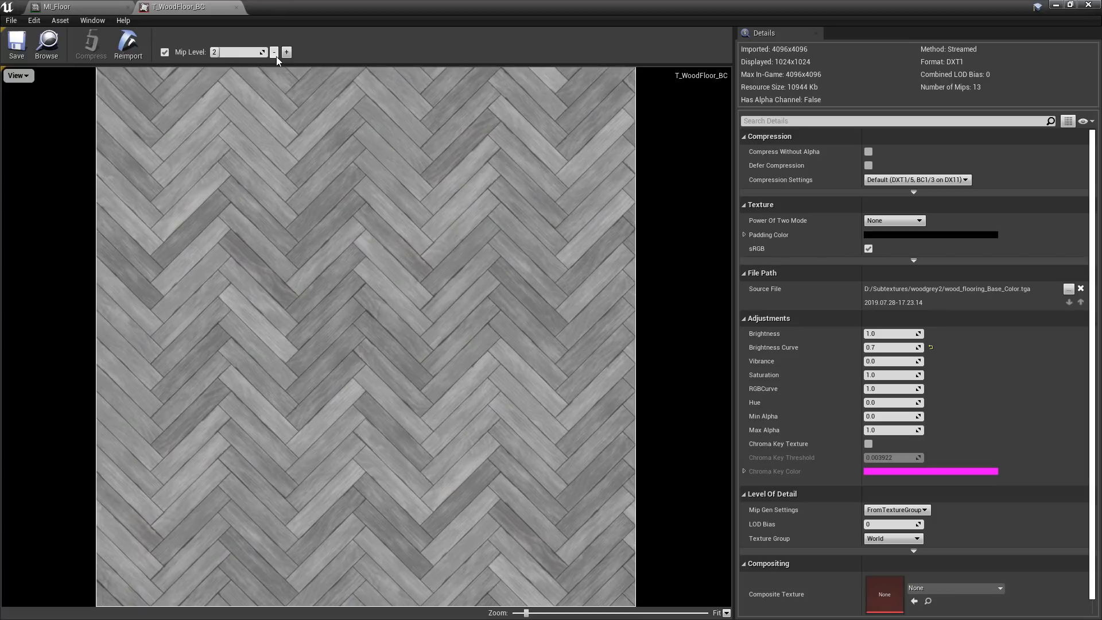
{"action": "left_click", "coordinate": [277, 56]}
{"action": "left_click", "coordinate": [276, 56]}
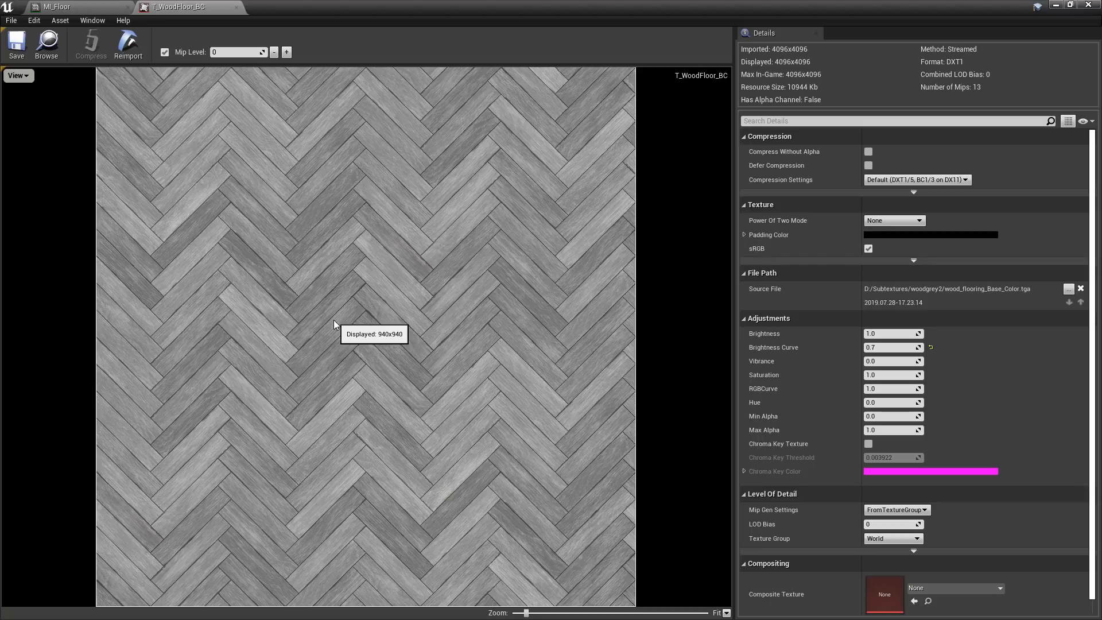
{"action": "left_click", "coordinate": [1088, 4]}
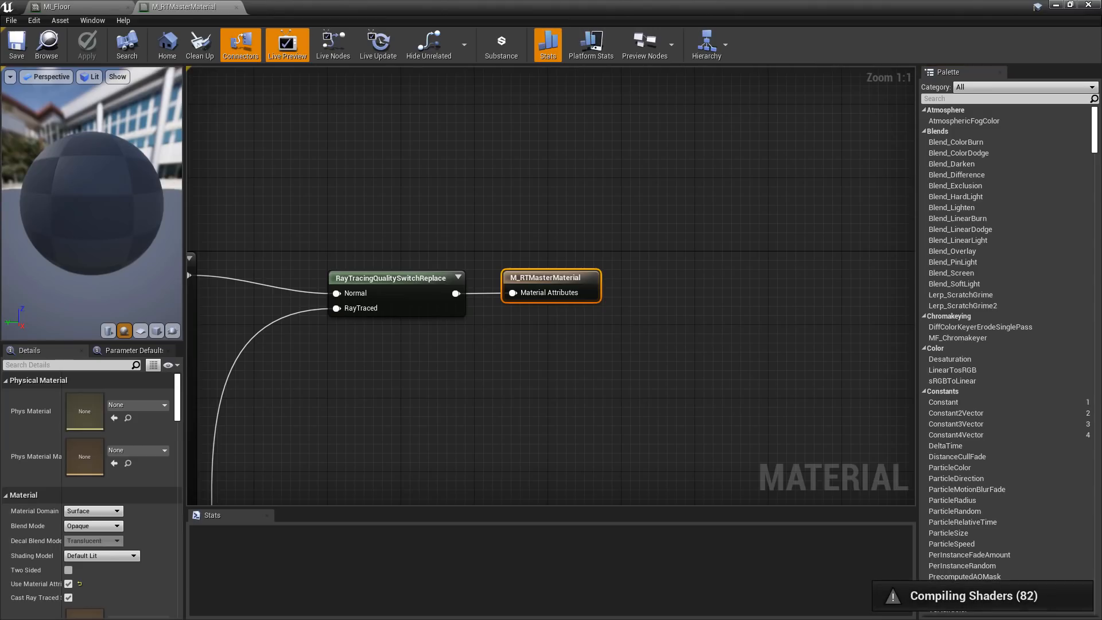
Examine the master material's ray-traced albedo group, where RT Albedo Mip Bias feeds the RT_Albedo Texture sampler.
{"action": "right_click_drag", "start_coordinate": [259, 365], "coordinate": [814, 187]}
{"action": "scroll", "coordinate": [627, 275], "scroll_direction": "down", "scroll_amount": 3}
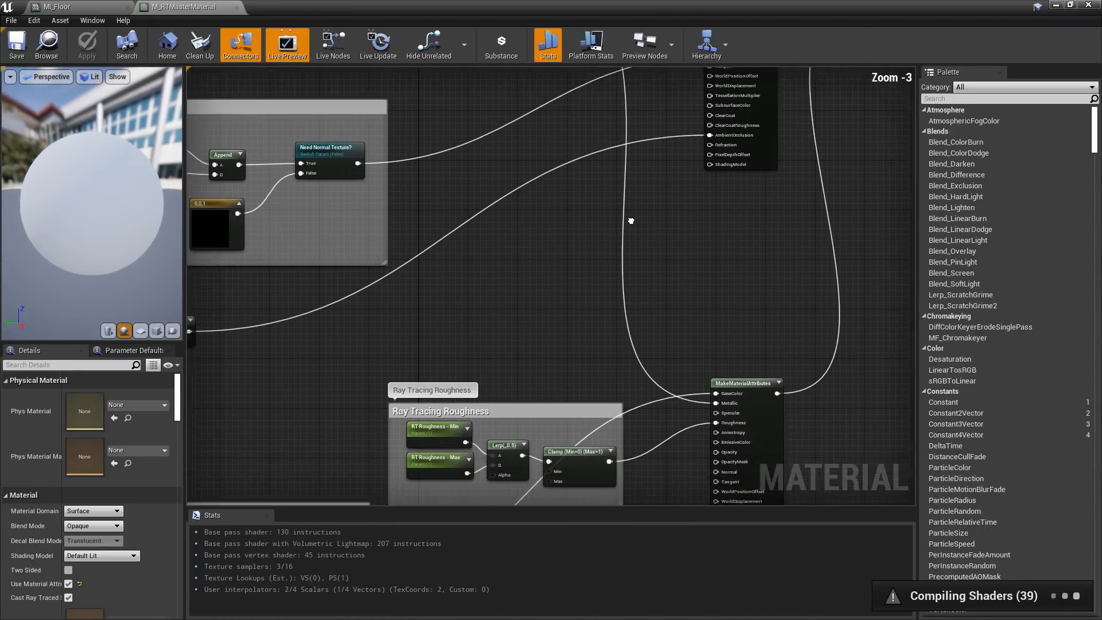
{"action": "key", "text": "Home"}
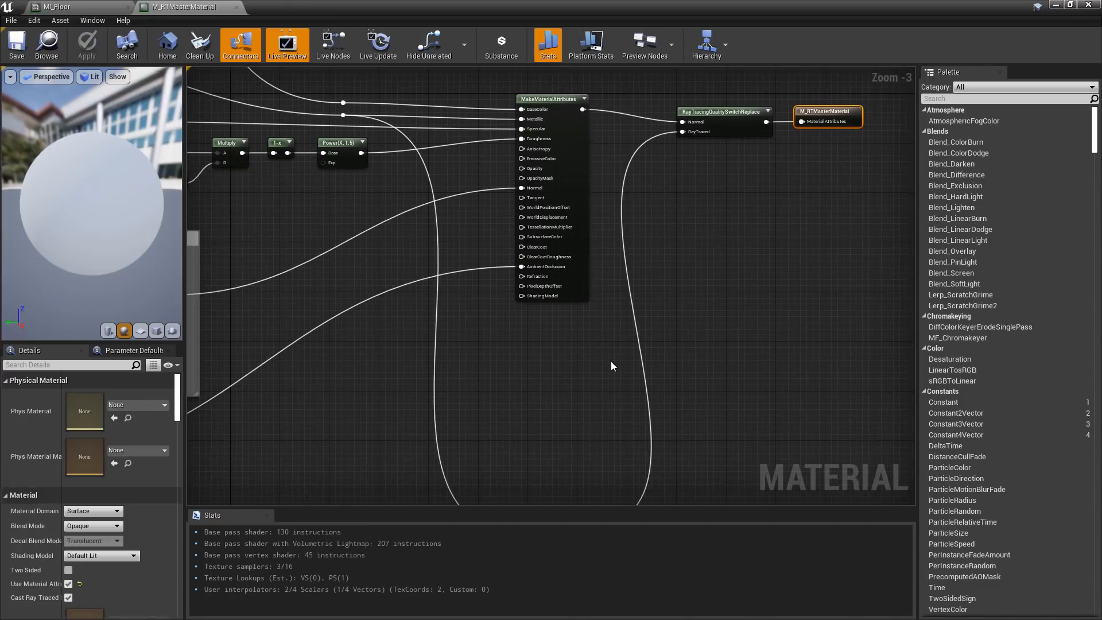
{"action": "right_click_drag", "start_coordinate": [567, 388], "coordinate": [655, 135]}
{"action": "right_click_drag", "start_coordinate": [376, 414], "coordinate": [640, 335]}
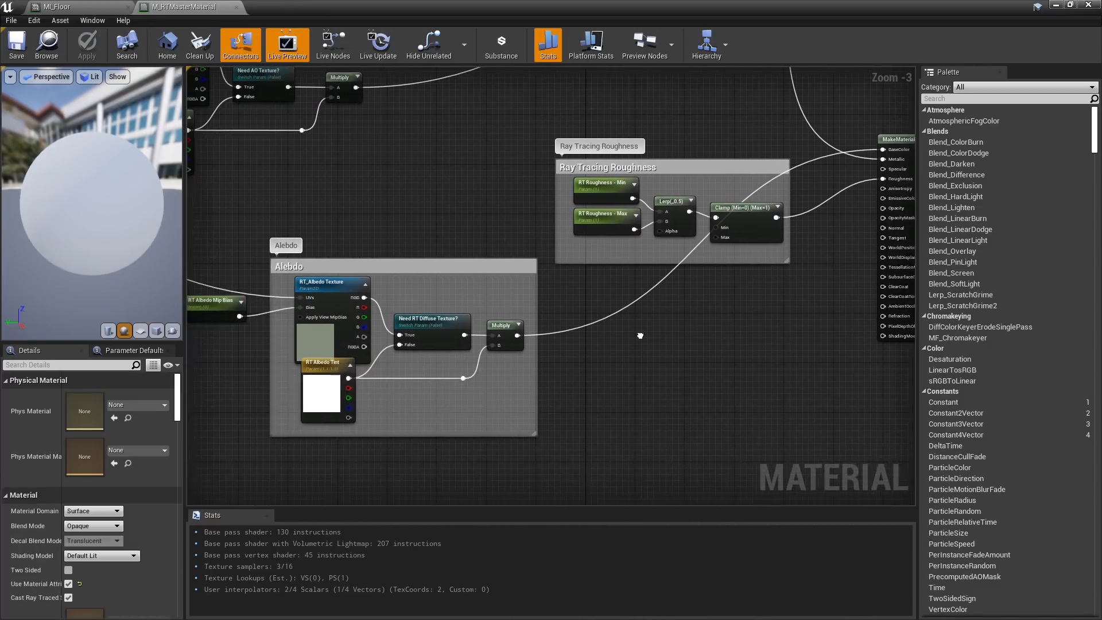
{"action": "right_click_drag", "start_coordinate": [430, 329], "coordinate": [541, 320]}
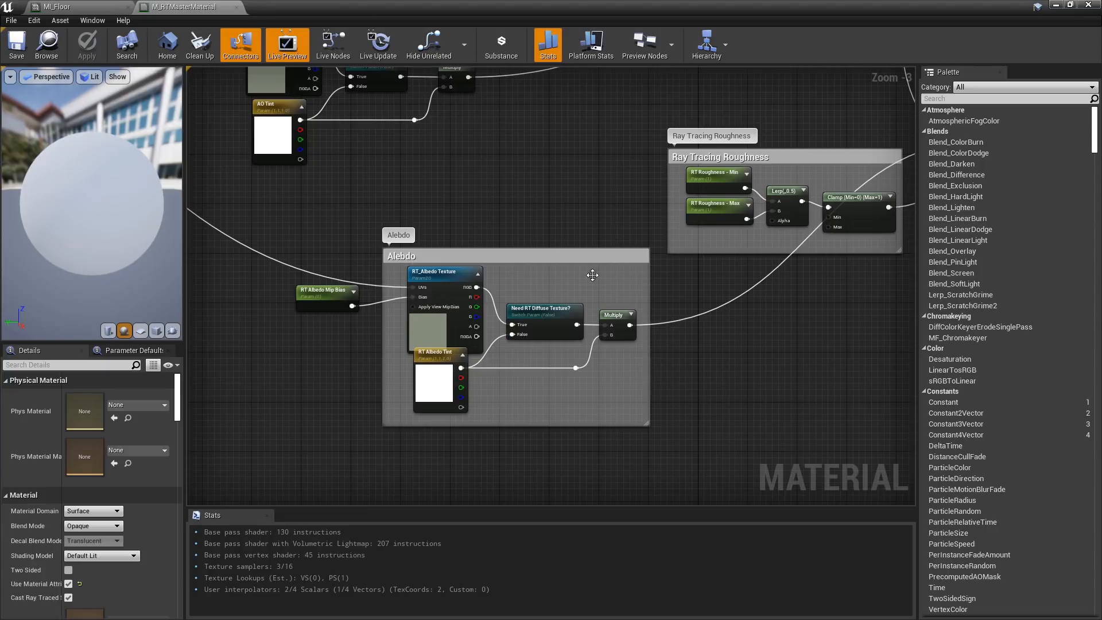
{"action": "scroll", "coordinate": [400, 320], "scroll_direction": "up", "scroll_amount": 3}
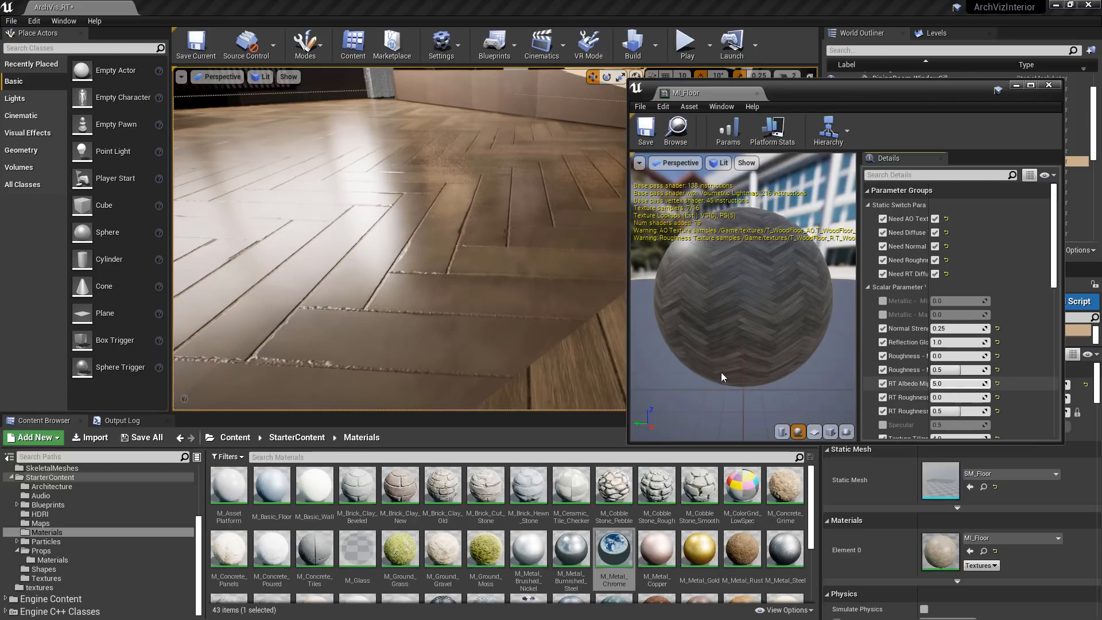
Set MI_Floor's RT Albedo Mip Bias to 1.
{"action": "left_click", "coordinate": [954, 383]}
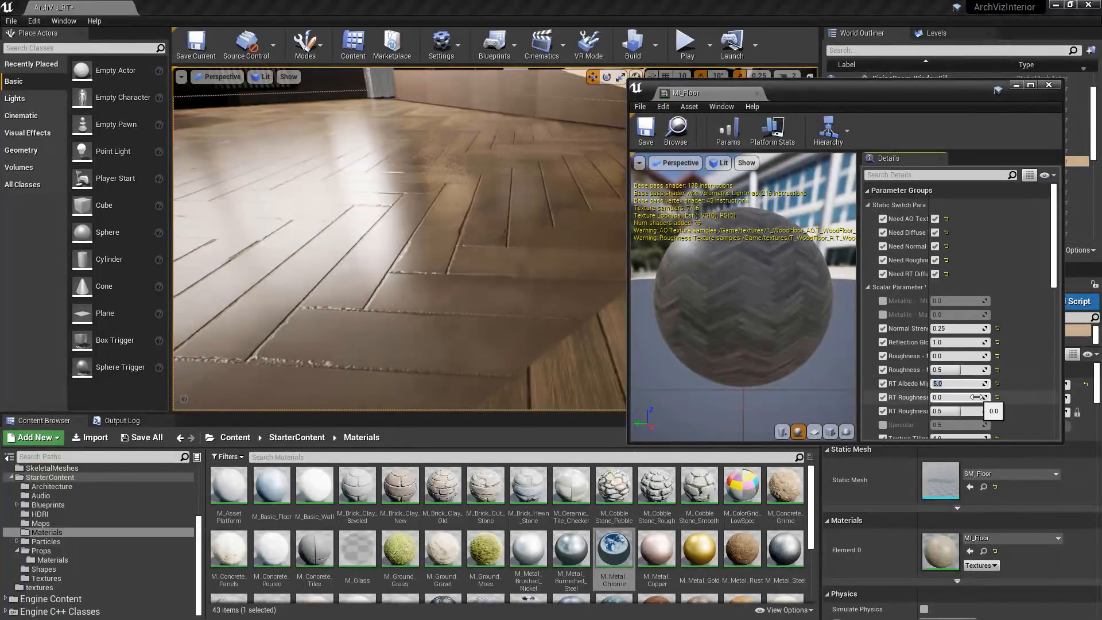
{"action": "type", "text": "1"}
{"action": "key", "text": "Return"}
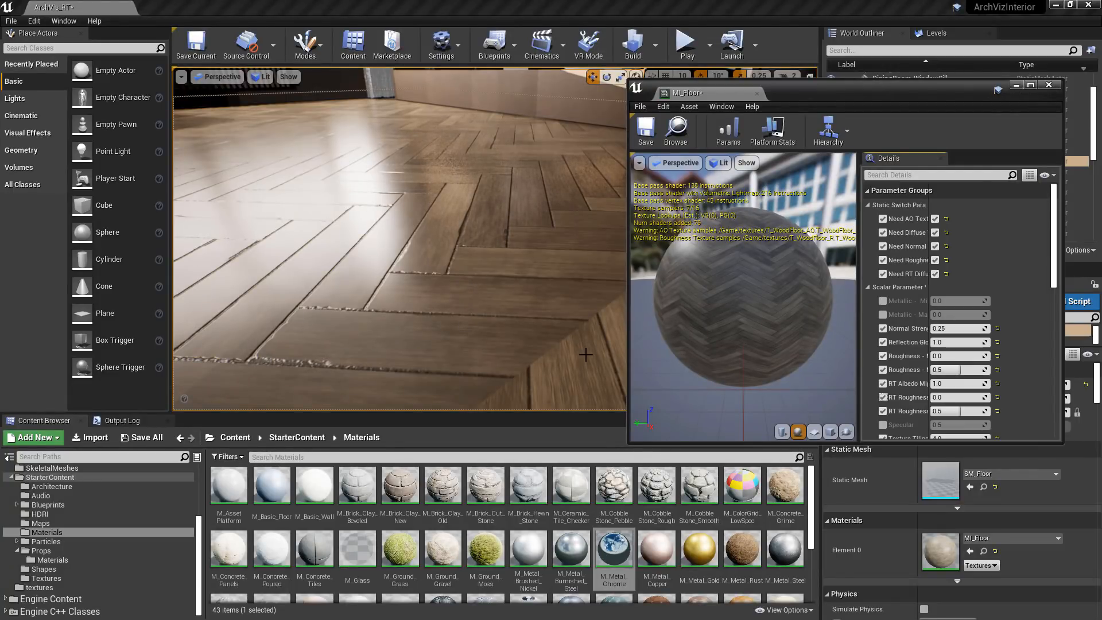
Raise MI_Floor's RT Albedo Mip Bias in stages from 2 up to 6.
{"action": "left_click", "coordinate": [962, 383]}
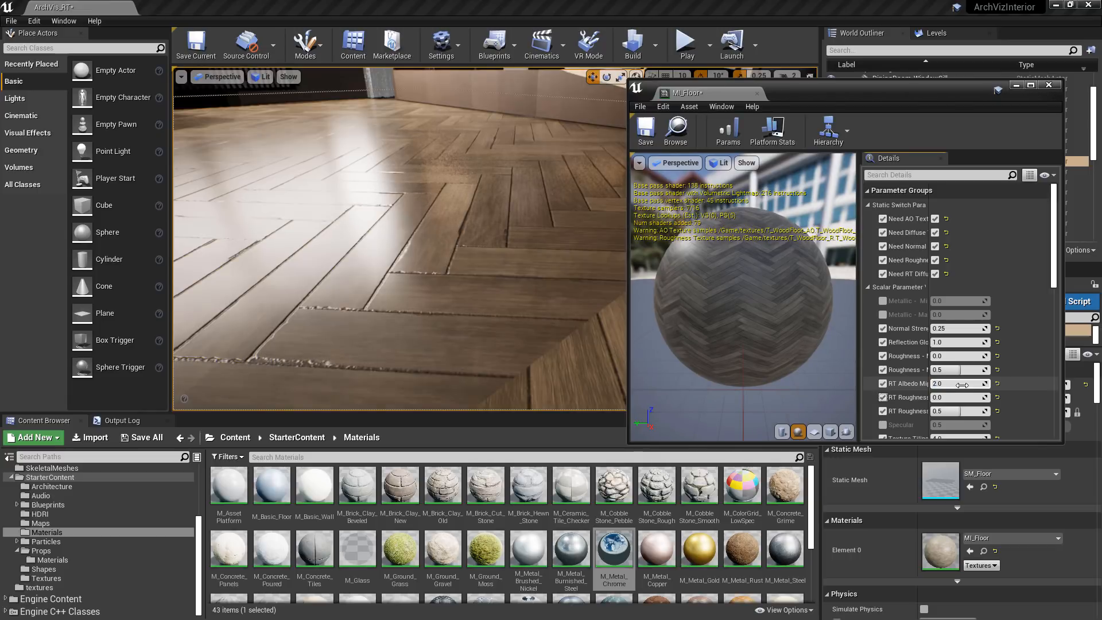
{"action": "left_click", "coordinate": [962, 383]}
{"action": "type", "text": "36"}
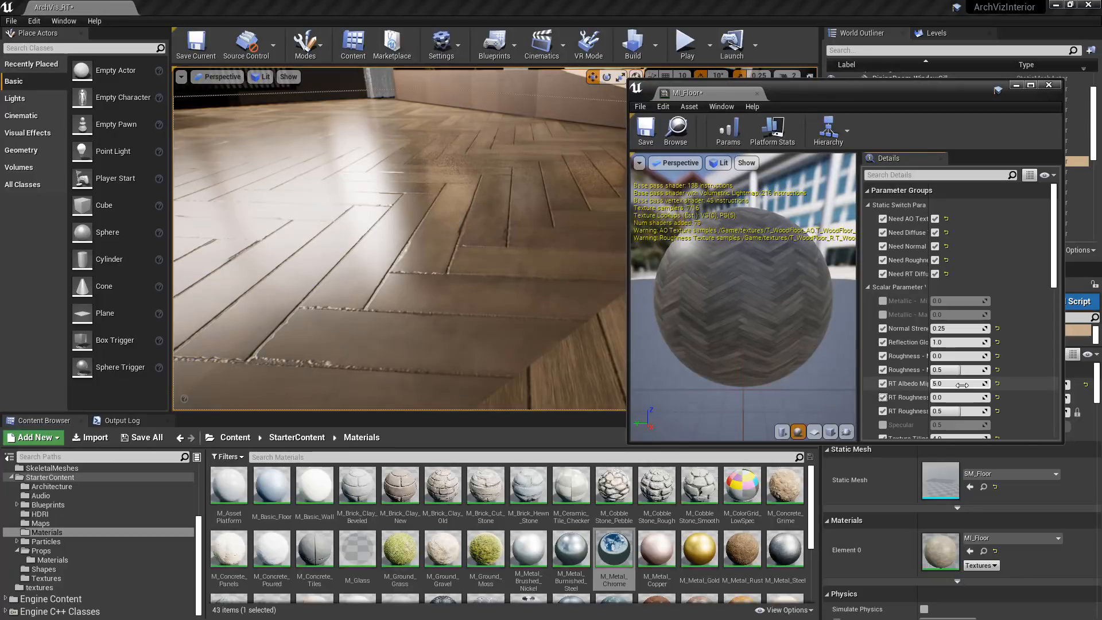
{"action": "key", "text": "Return"}
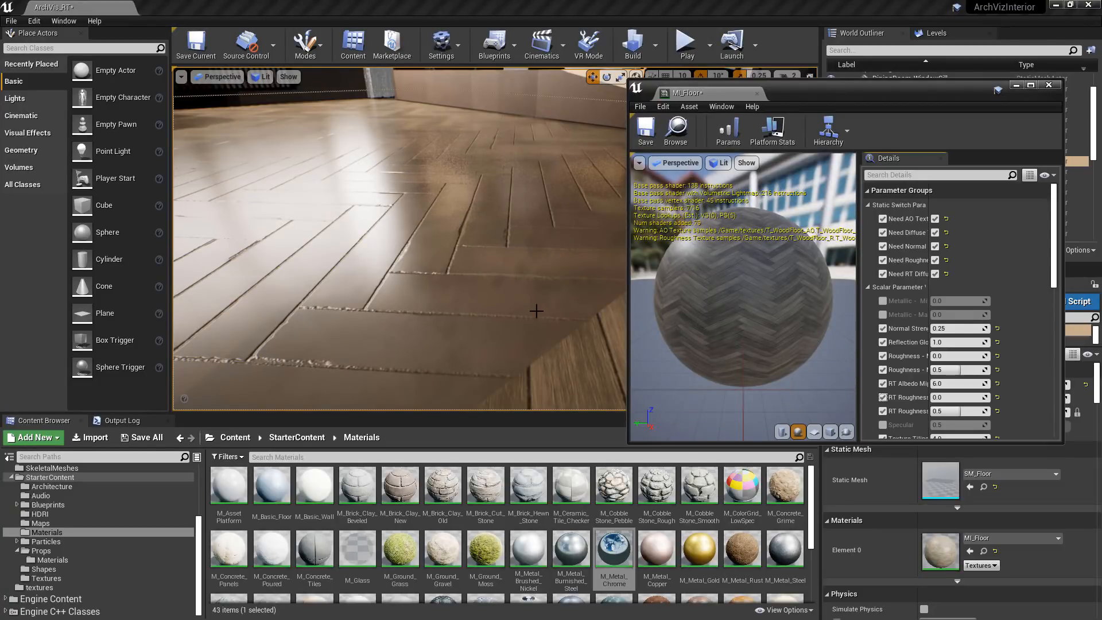
Set MI_Floor's RT Albedo Mip Bias to 3.
{"action": "left_click", "coordinate": [972, 384]}
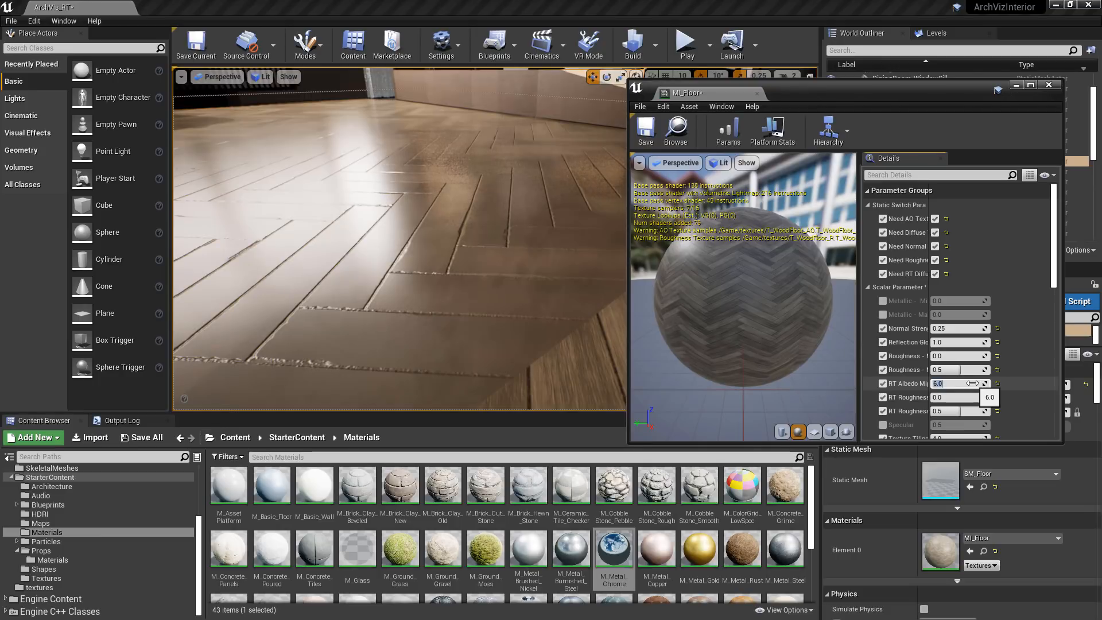
{"action": "type", "text": "3"}
{"action": "key", "text": "Return"}
Add a Constant3Vector below the Ray Tracing Roughness group in the master material and set its blue value to 1.
{"action": "scroll", "coordinate": [1047, 338], "scroll_direction": "down", "scroll_amount": 10}
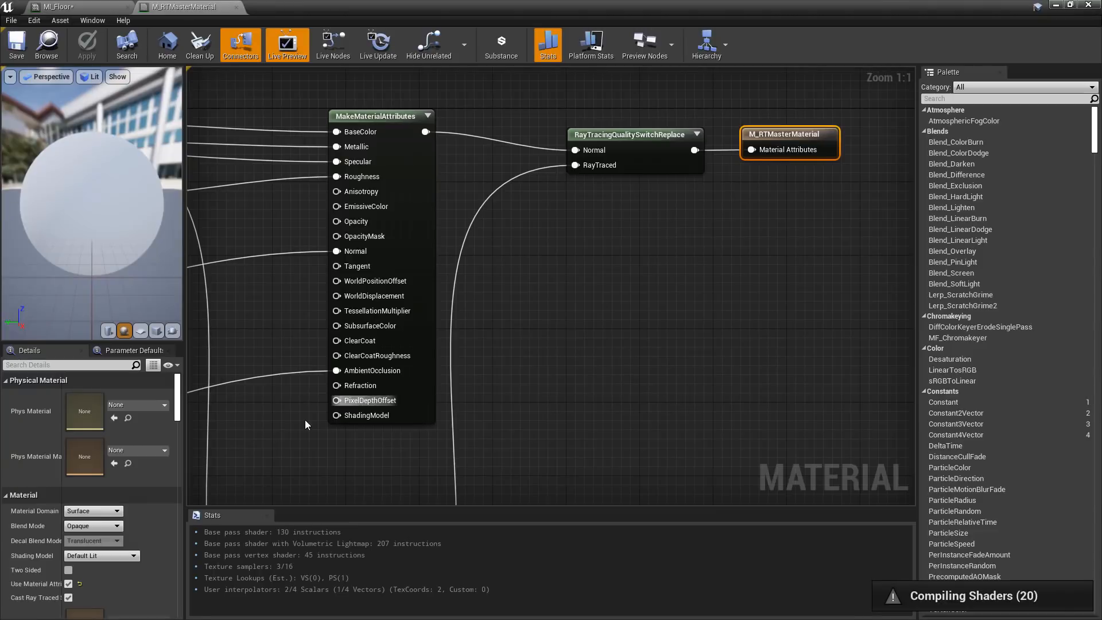
{"action": "right_click_drag", "start_coordinate": [305, 419], "coordinate": [583, 163]}
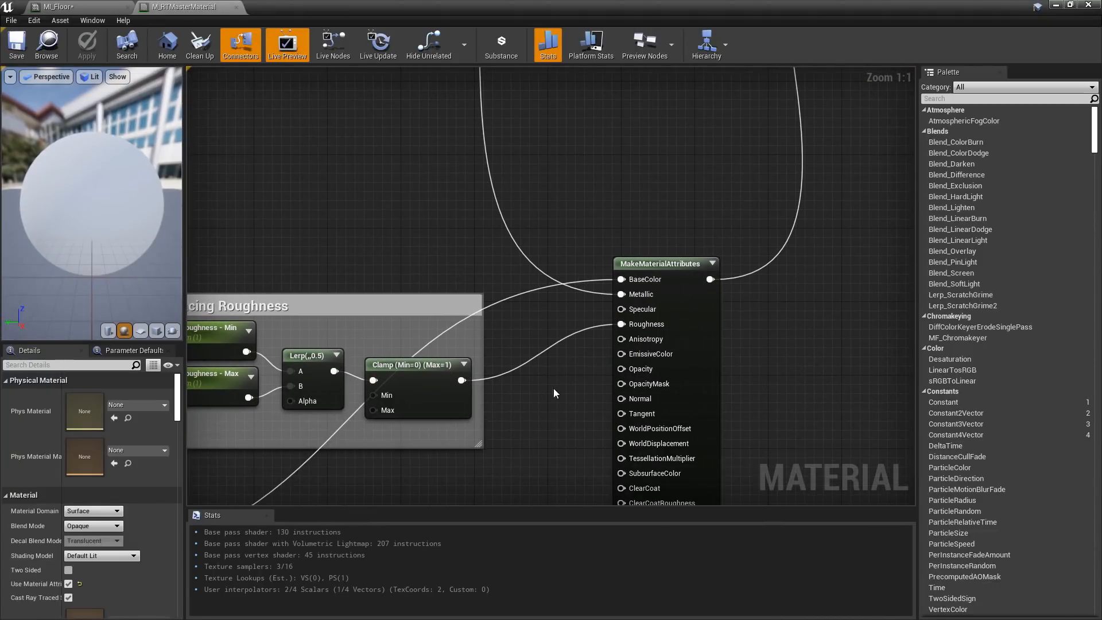
{"action": "mouse_move", "coordinate": [553, 387]}
{"action": "right_mouse_down"}
{"action": "mouse_move", "coordinate": [579, 261]}
{"action": "mouse_move", "coordinate": [672, 242]}
{"action": "right_mouse_up"}
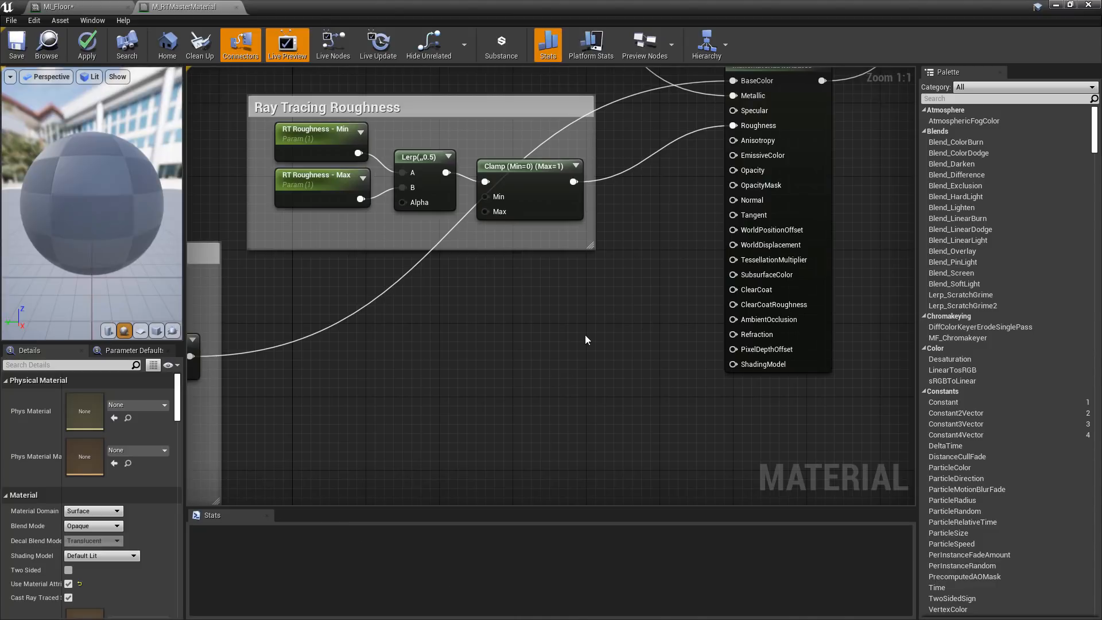
{"action": "left_click", "coordinate": [510, 342]}
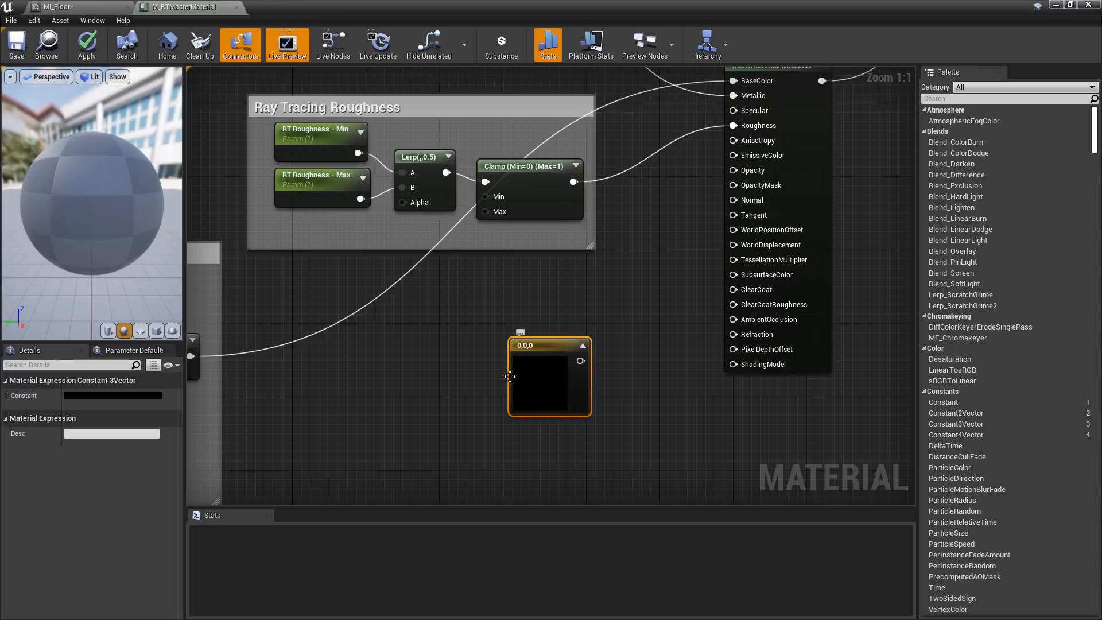
{"action": "double_click", "coordinate": [529, 381]}
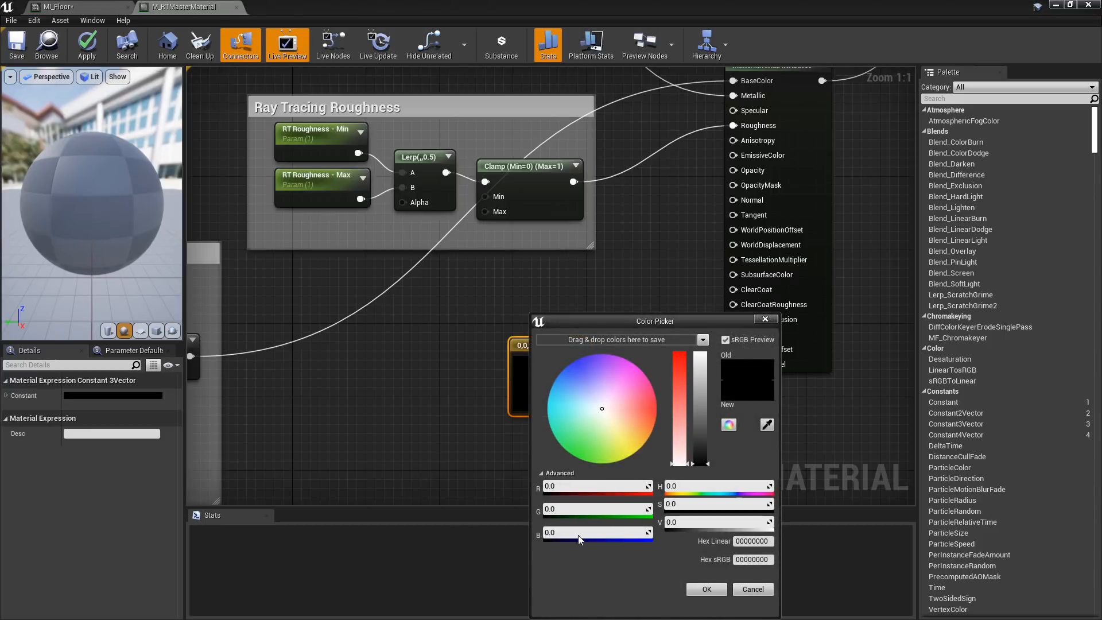
{"action": "left_click", "coordinate": [574, 530]}
{"action": "type", "text": "1"}
{"action": "key", "text": "Return"}
{"action": "key", "text": "Return"}
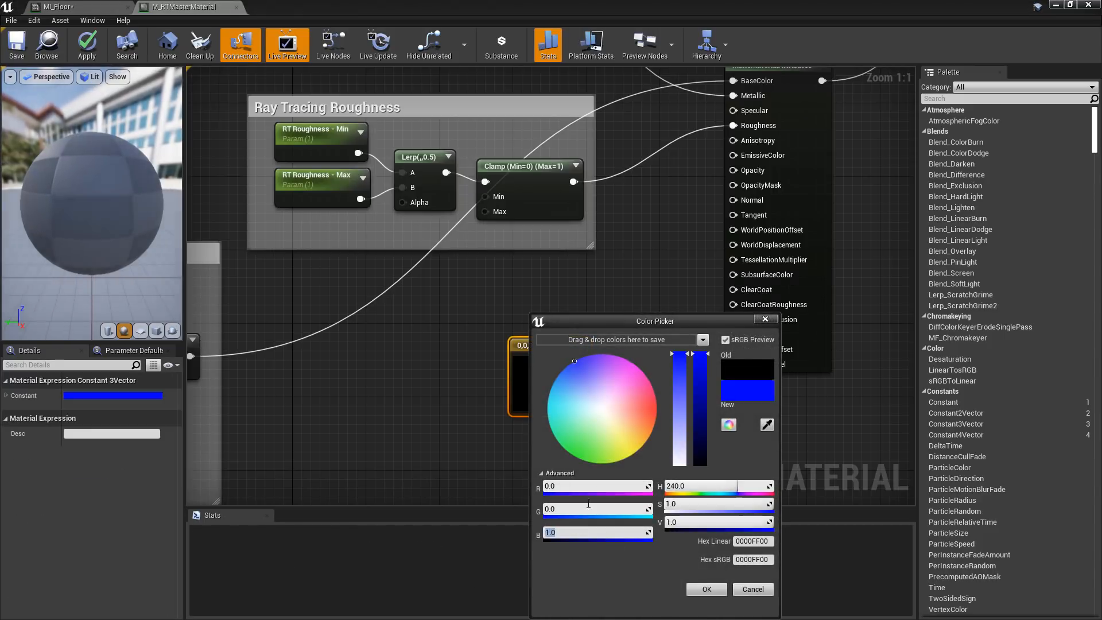
Connect the blue constant to the ray-traced MakeMaterialAttributes Normal input, save M_RTMasterMaterial and check the floor reflection.
{"action": "left_click_drag", "start_coordinate": [580, 360], "coordinate": [736, 201]}
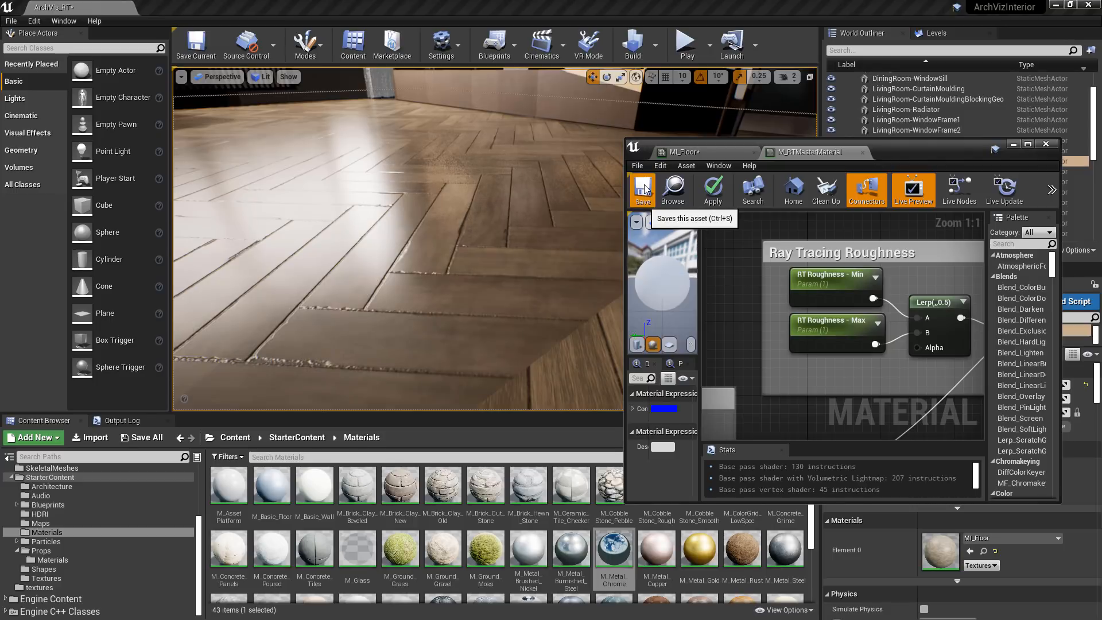
{"action": "left_click", "coordinate": [643, 190]}
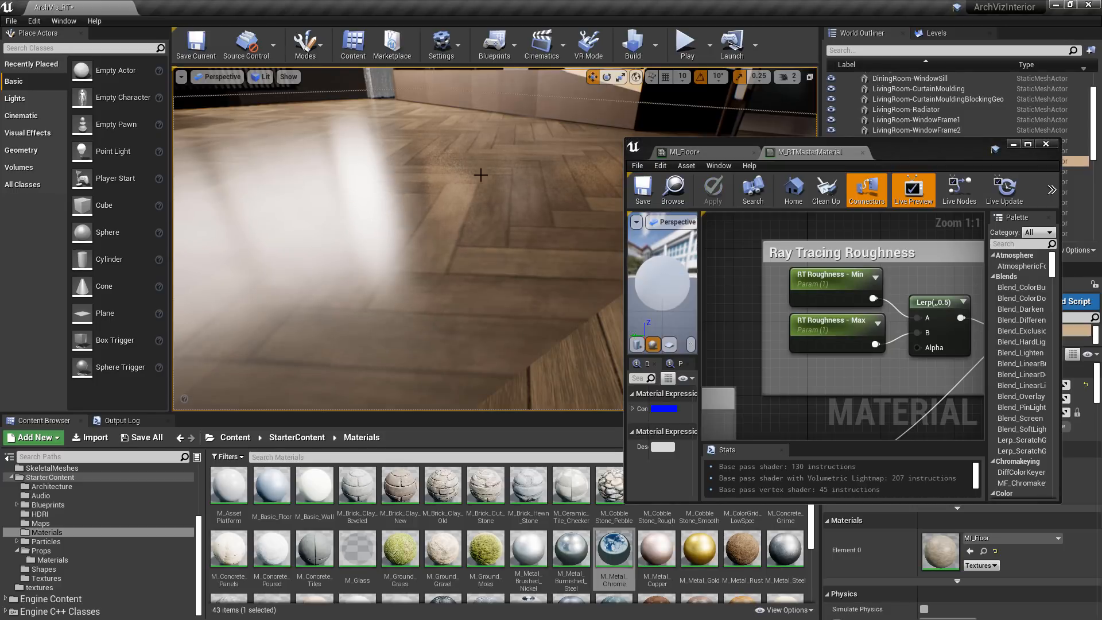
{"action": "right_click_drag", "start_coordinate": [465, 280], "coordinate": [435, 349]}
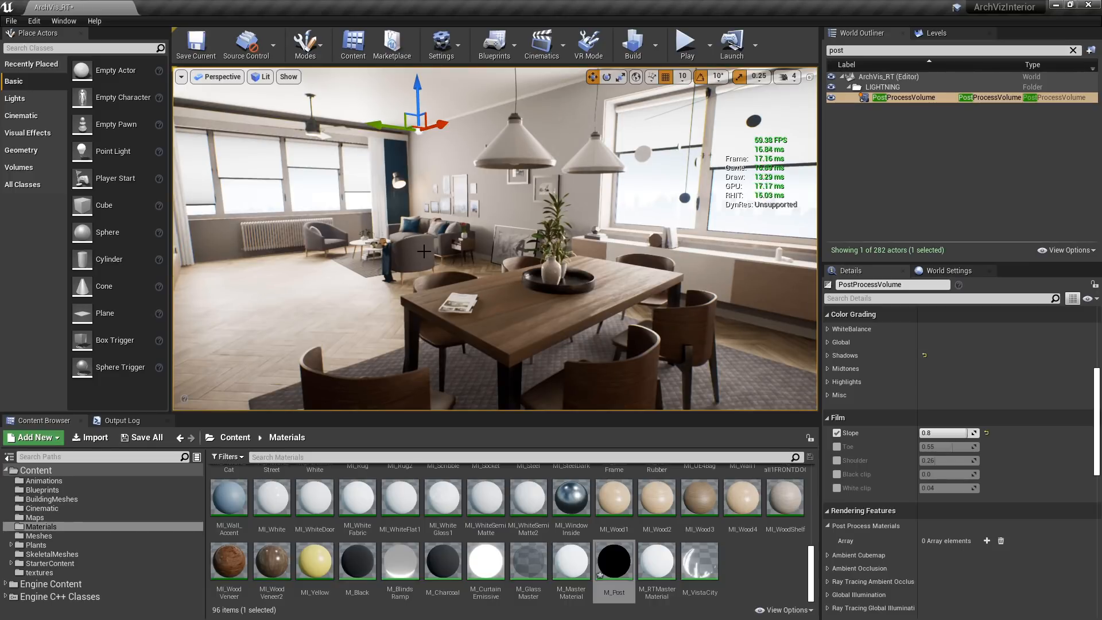
Show the room in the ray tracing debug Roughness view and examine the TV screen beside the potted plant.
{"action": "left_click", "coordinate": [263, 79]}
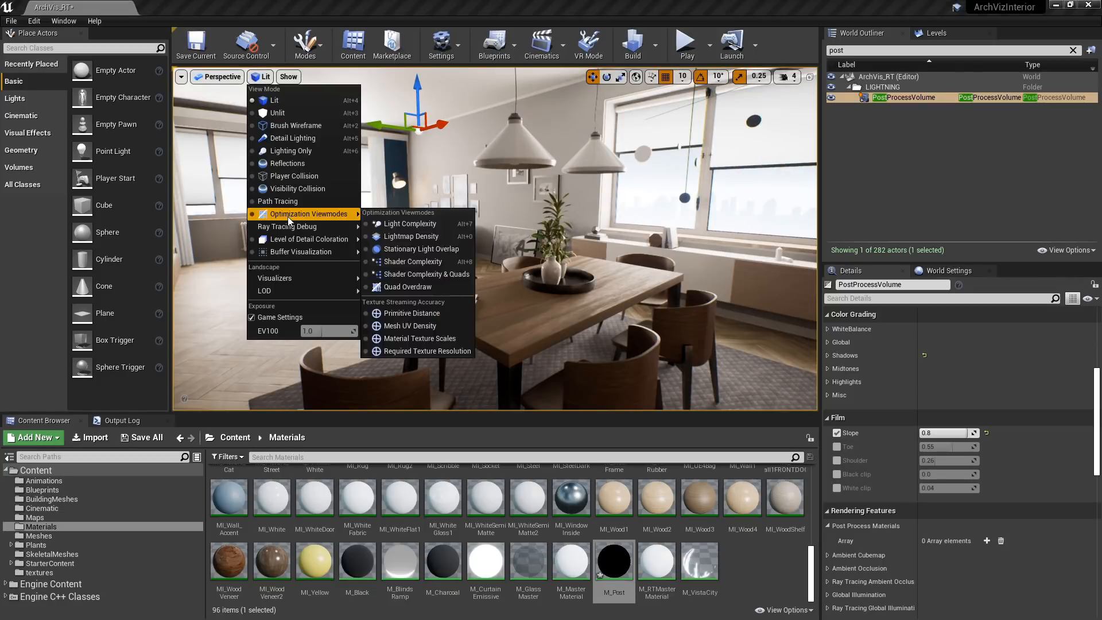
{"action": "mouse_move", "coordinate": [284, 226]}
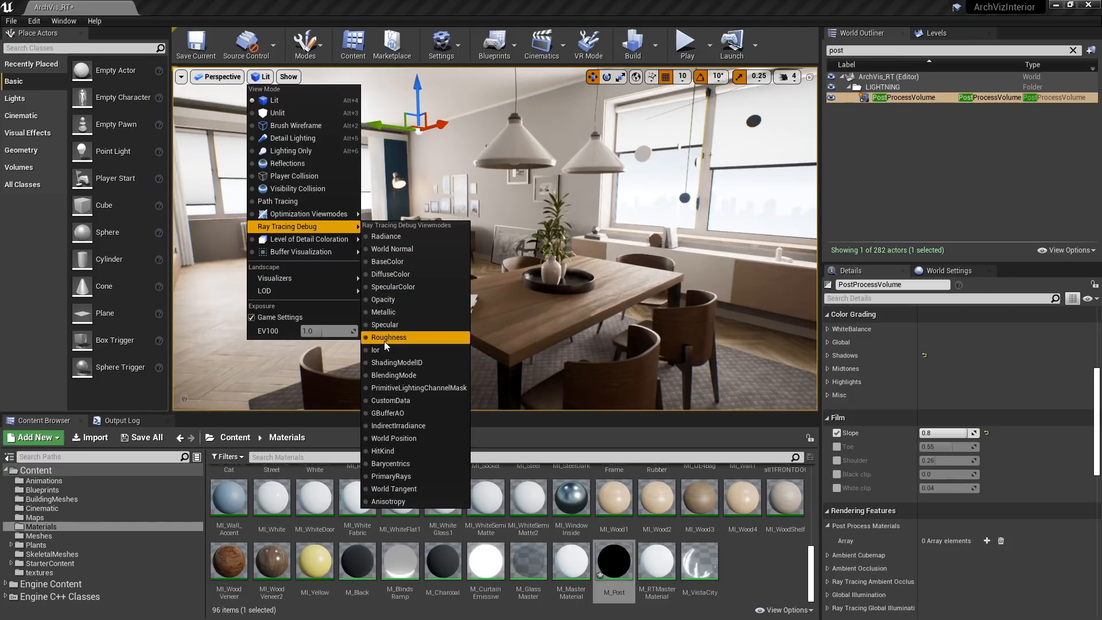
{"action": "key", "text": "Escape"}
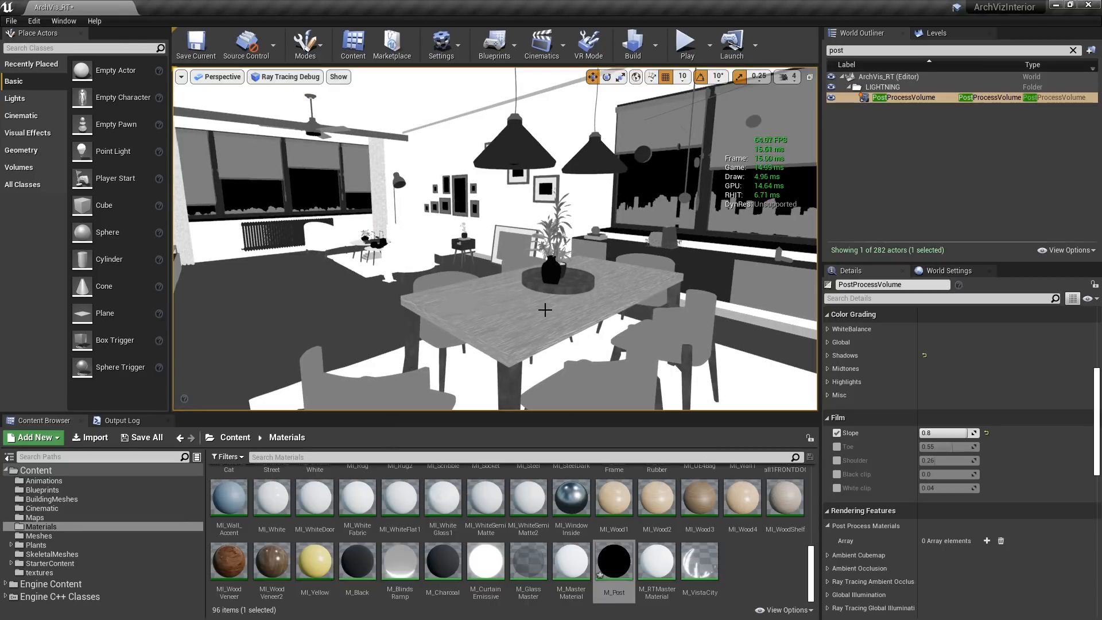
{"action": "right_click_drag", "start_coordinate": [545, 310], "coordinate": [821, 270]}
{"action": "key", "text": "w"}
{"action": "key", "text": "w"}
{"action": "key", "text": "s"}
{"action": "key", "text": "w"}
{"action": "mouse_move", "coordinate": [479, 301]}
{"action": "right_mouse_down"}
{"action": "mouse_move", "coordinate": [459, 298]}
{"action": "mouse_move", "coordinate": [479, 301]}
{"action": "right_mouse_up"}
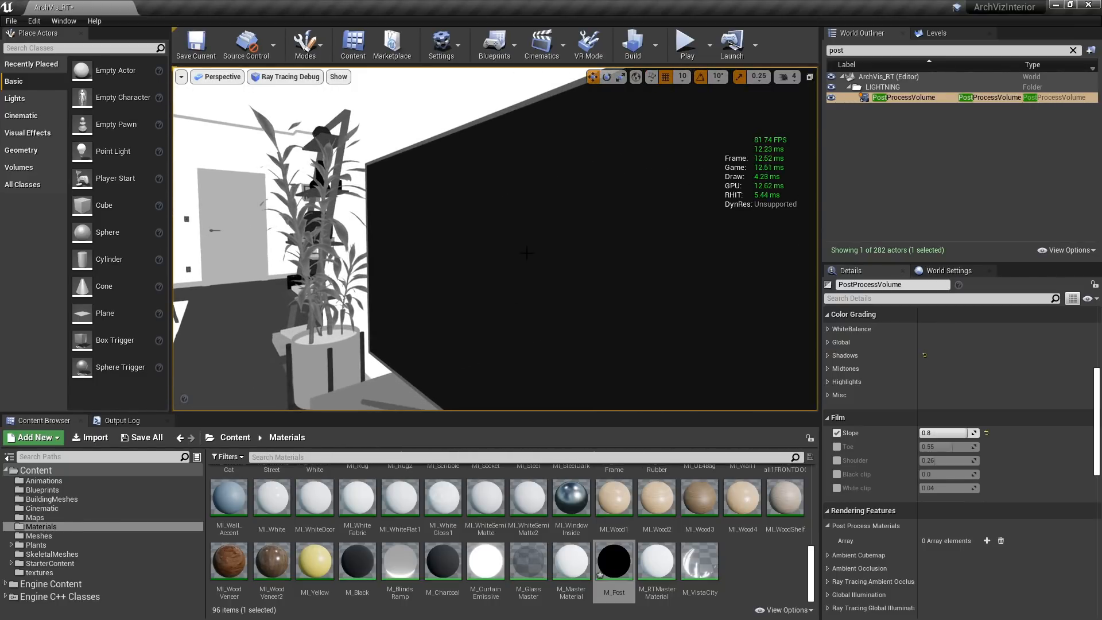
Compare the TV screen in the Lit view and in the ray tracing debug Roughness view.
{"action": "left_click", "coordinate": [284, 77]}
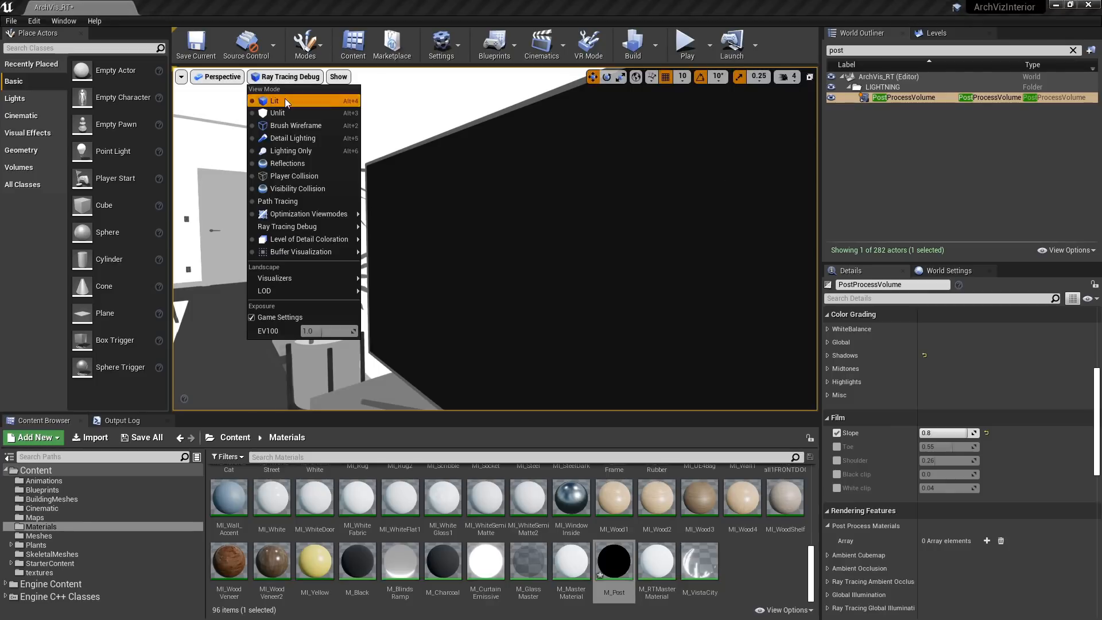
{"action": "left_click", "coordinate": [285, 98]}
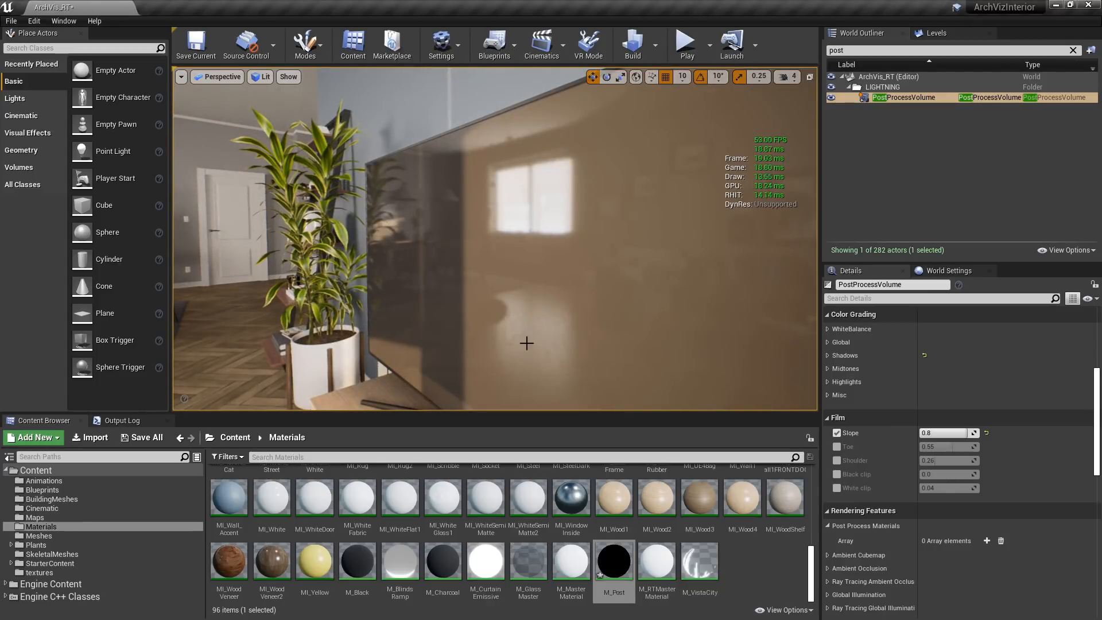
{"action": "left_click", "coordinate": [262, 76]}
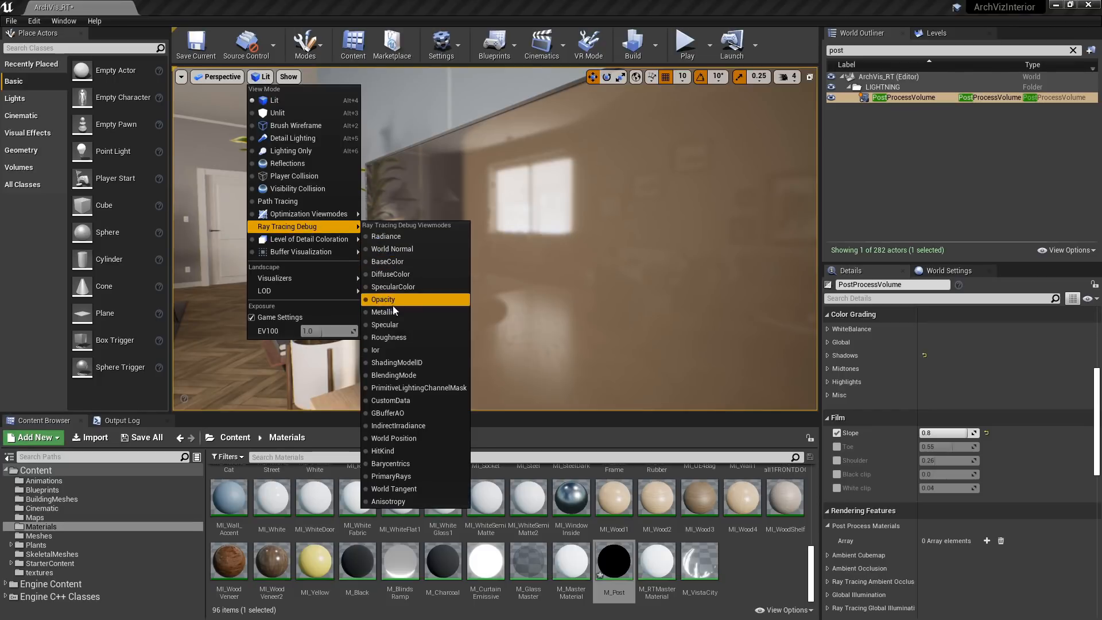
{"action": "left_click", "coordinate": [384, 341]}
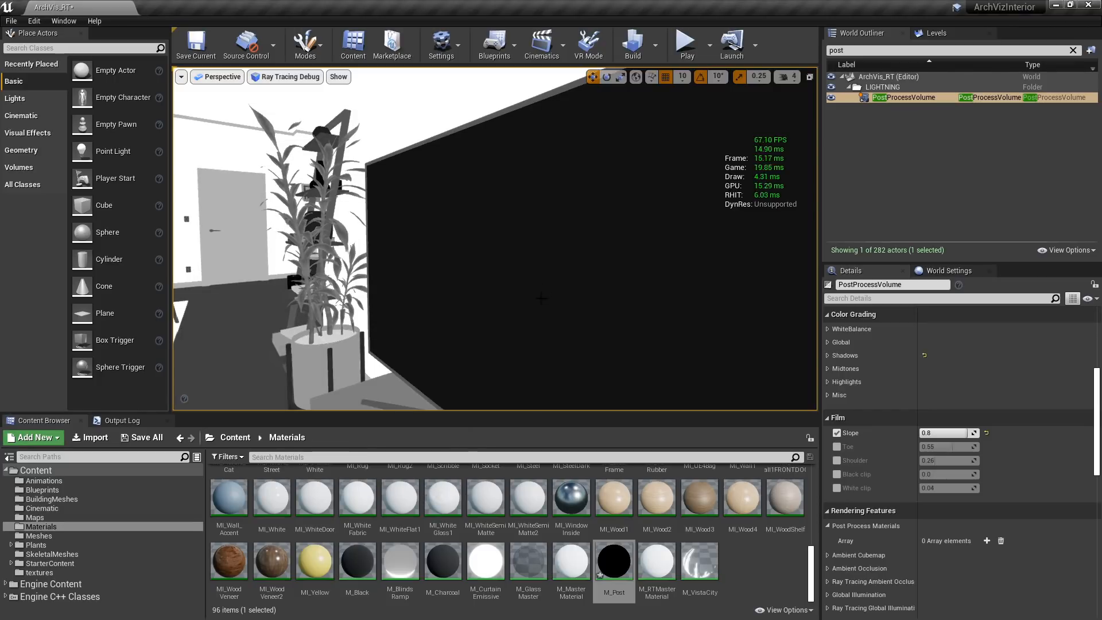
Select the dining table and open its MI_DiningTableWood material instance.
{"action": "right_click_drag", "start_coordinate": [541, 297], "coordinate": [496, 300]}
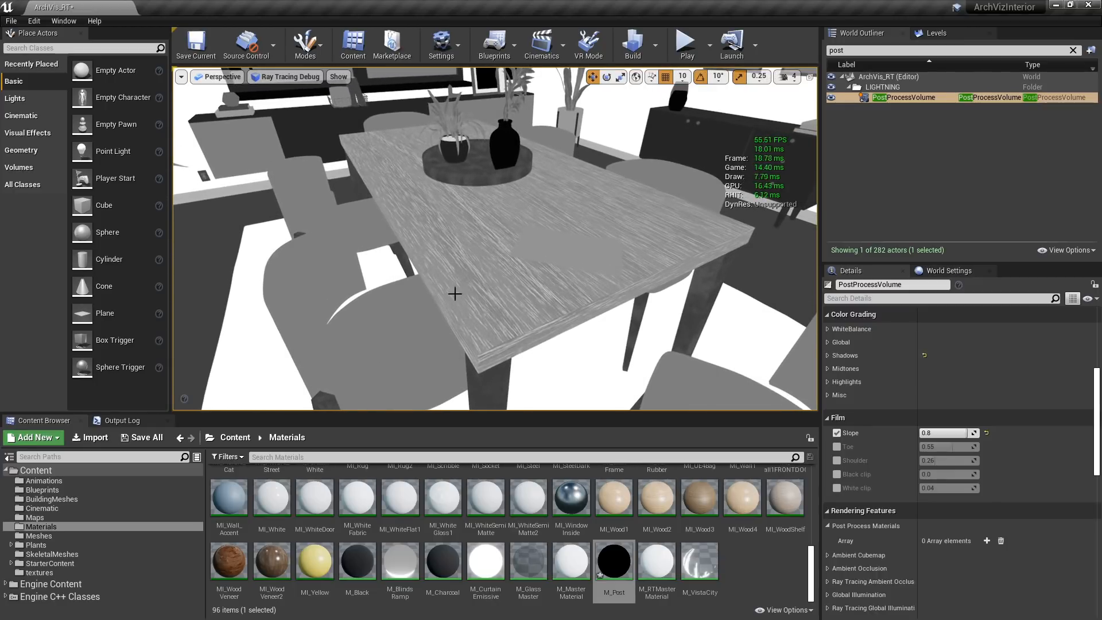
{"action": "right_click_drag", "start_coordinate": [569, 298], "coordinate": [399, 278]}
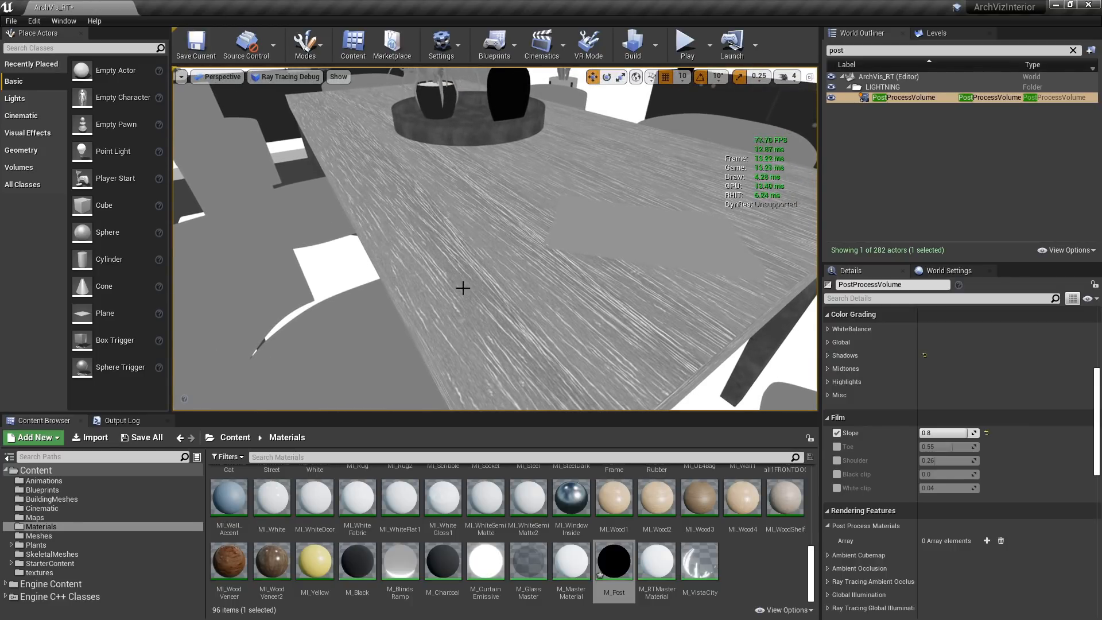
{"action": "scroll", "coordinate": [463, 288], "scroll_direction": "down", "scroll_amount": 5}
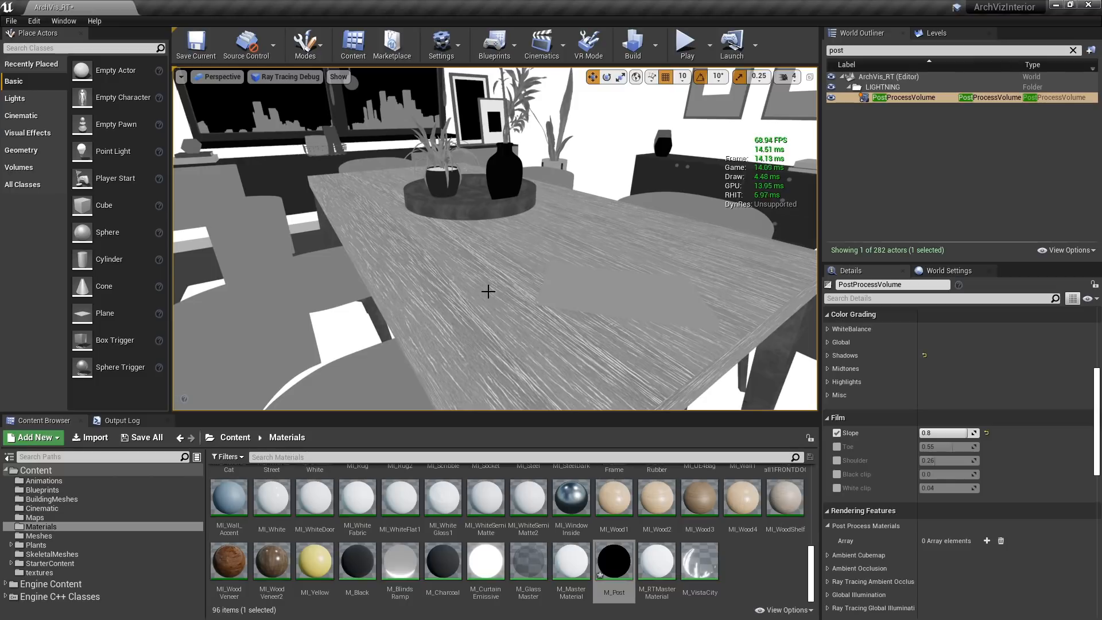
{"action": "left_click", "coordinate": [489, 292]}
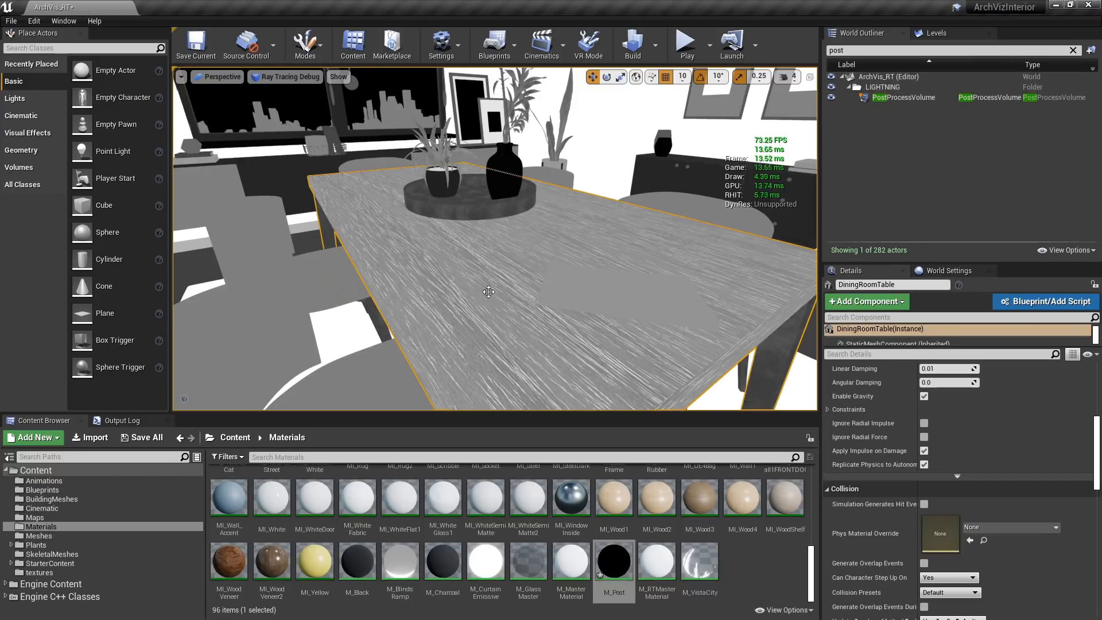
{"action": "scroll", "coordinate": [1011, 470], "scroll_direction": "down", "scroll_amount": 5}
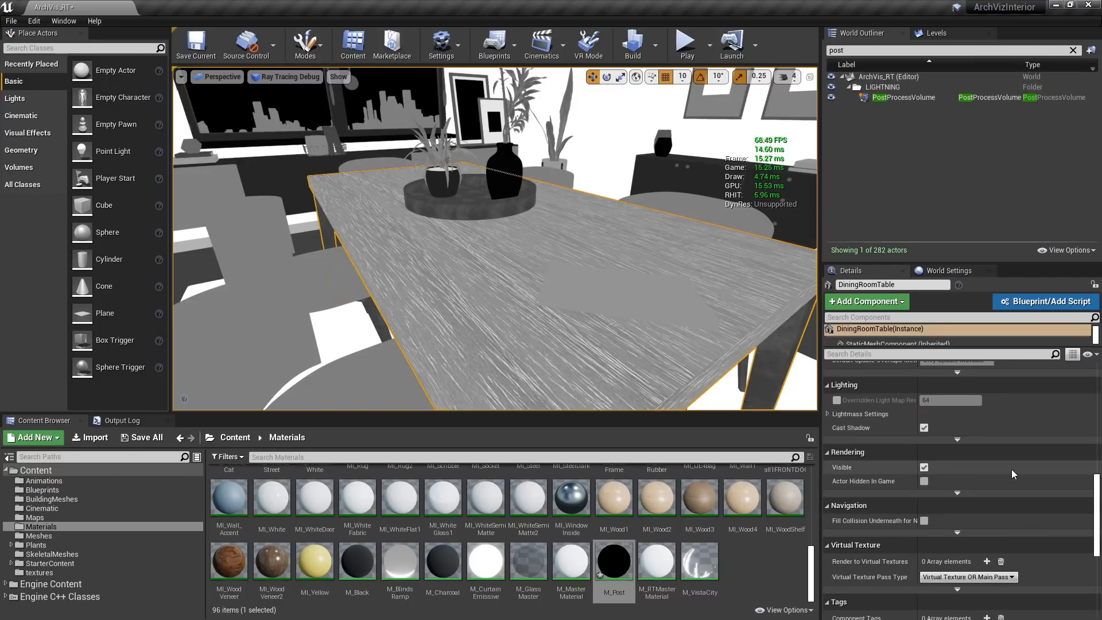
{"action": "scroll", "coordinate": [1011, 470], "scroll_direction": "up", "scroll_amount": 6}
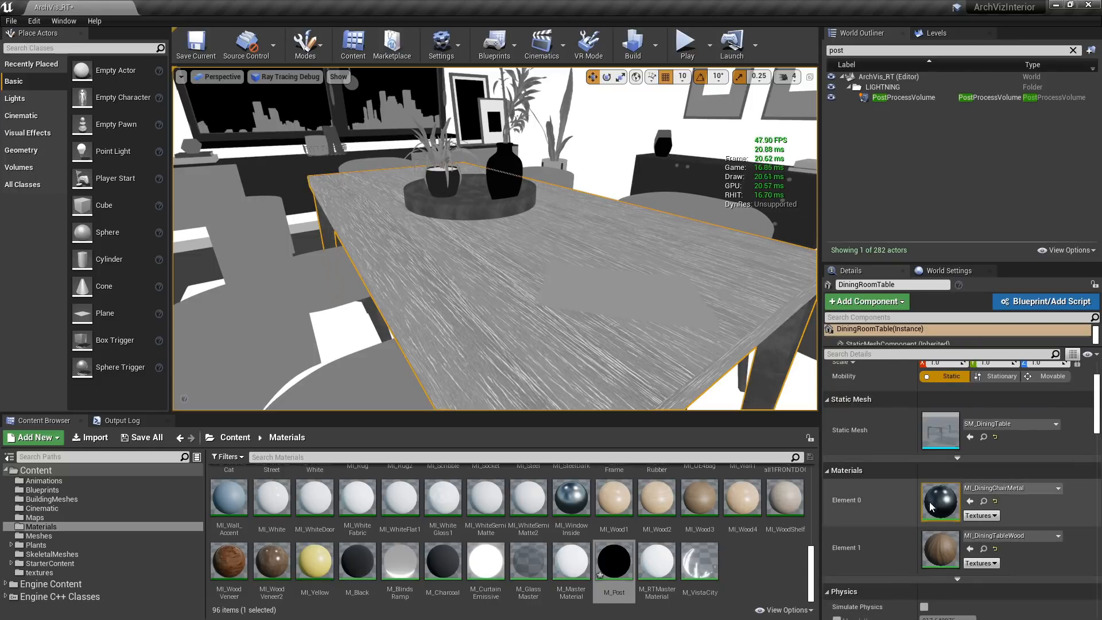
{"action": "double_click", "coordinate": [939, 550]}
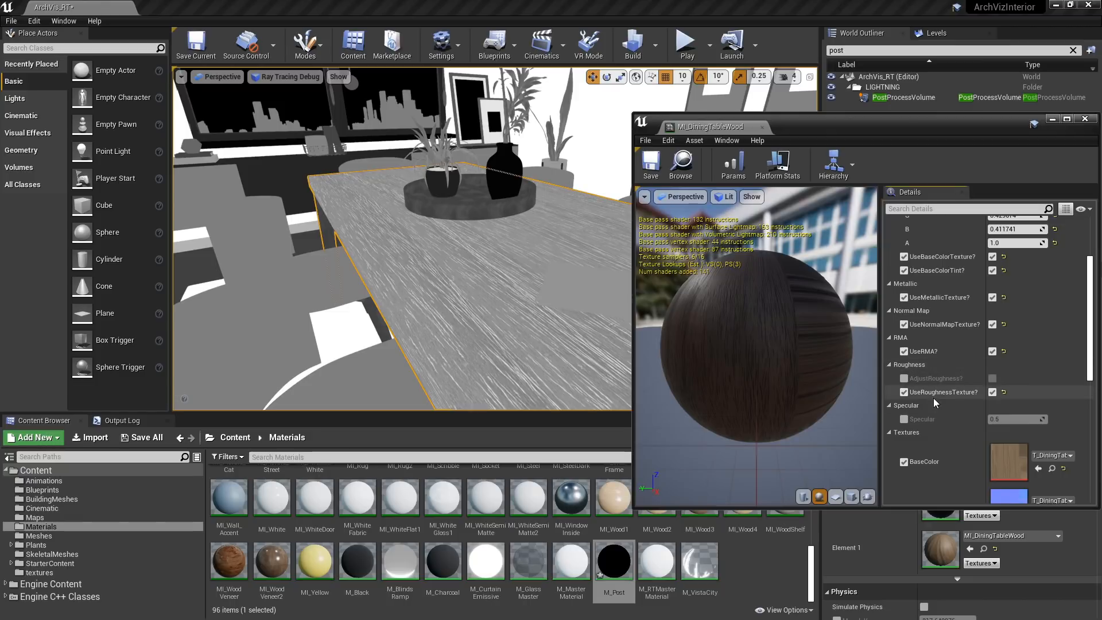
Open the table material's T_DiningTable_RMA texture and hide its red and blue channels to inspect the green channel.
{"action": "scroll", "coordinate": [971, 418], "scroll_direction": "down", "scroll_amount": 3}
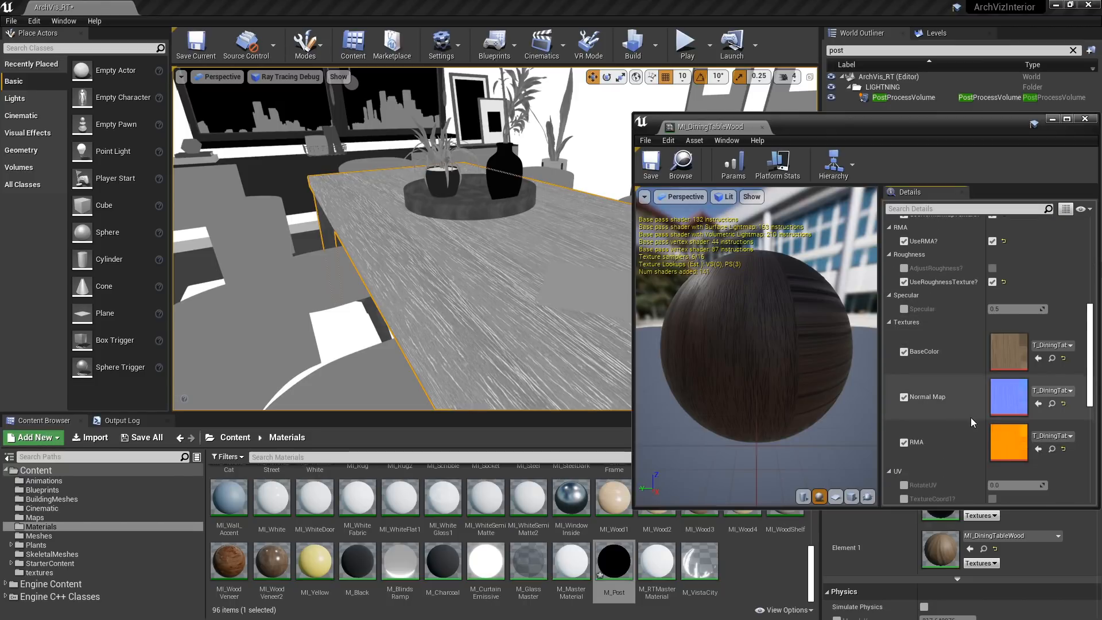
{"action": "double_click", "coordinate": [1008, 442]}
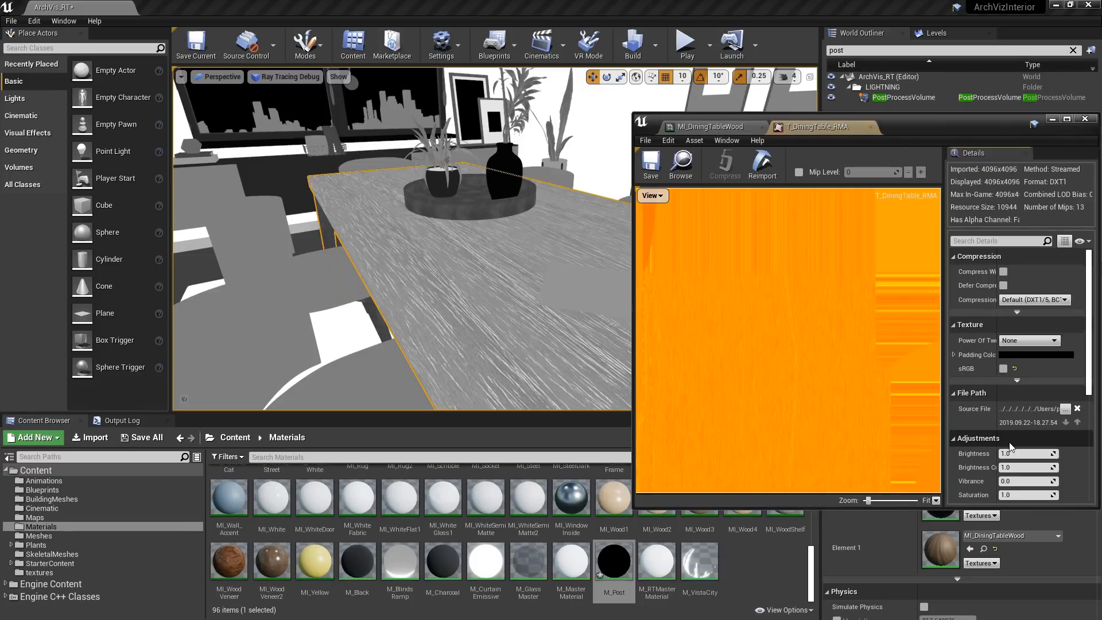
{"action": "left_click", "coordinate": [661, 197]}
{"action": "left_click", "coordinate": [657, 219]}
{"action": "left_click", "coordinate": [651, 195]}
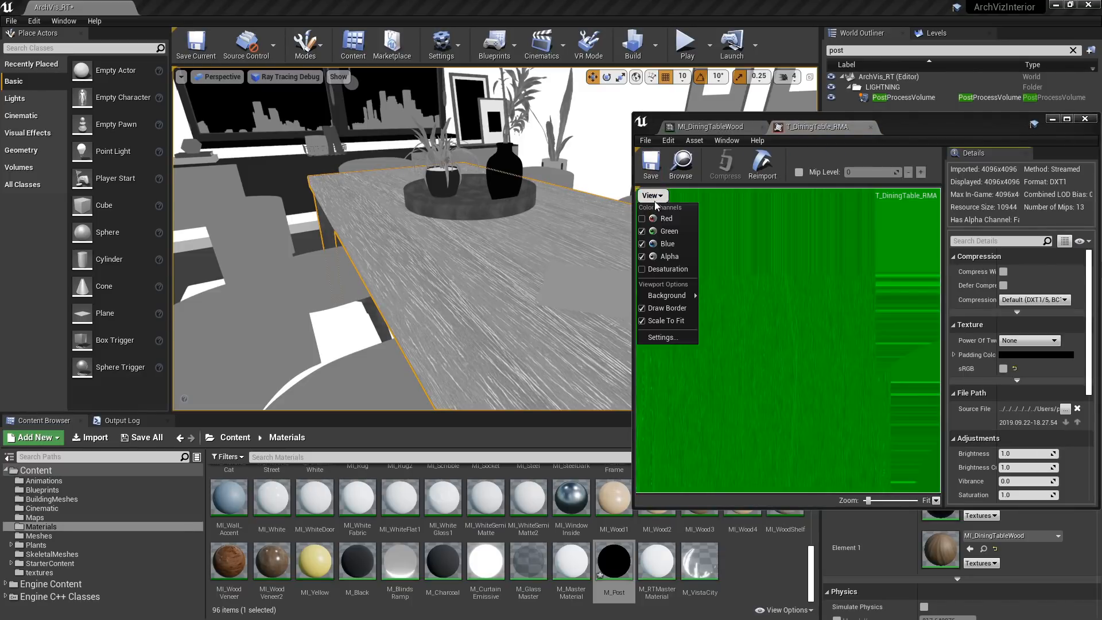
{"action": "left_click", "coordinate": [656, 244]}
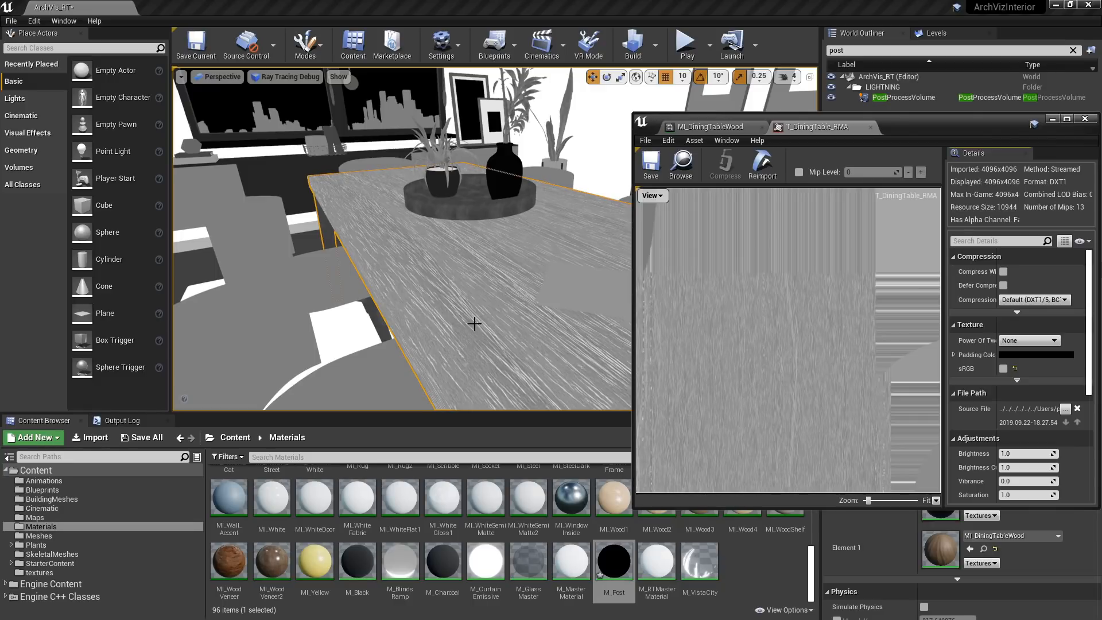
Close the texture editor and look over the dining table in the Roughness view.
{"action": "left_click", "coordinate": [1085, 119]}
{"action": "right_click_drag", "start_coordinate": [468, 302], "coordinate": [577, 264]}
{"action": "left_click", "coordinate": [589, 251]}
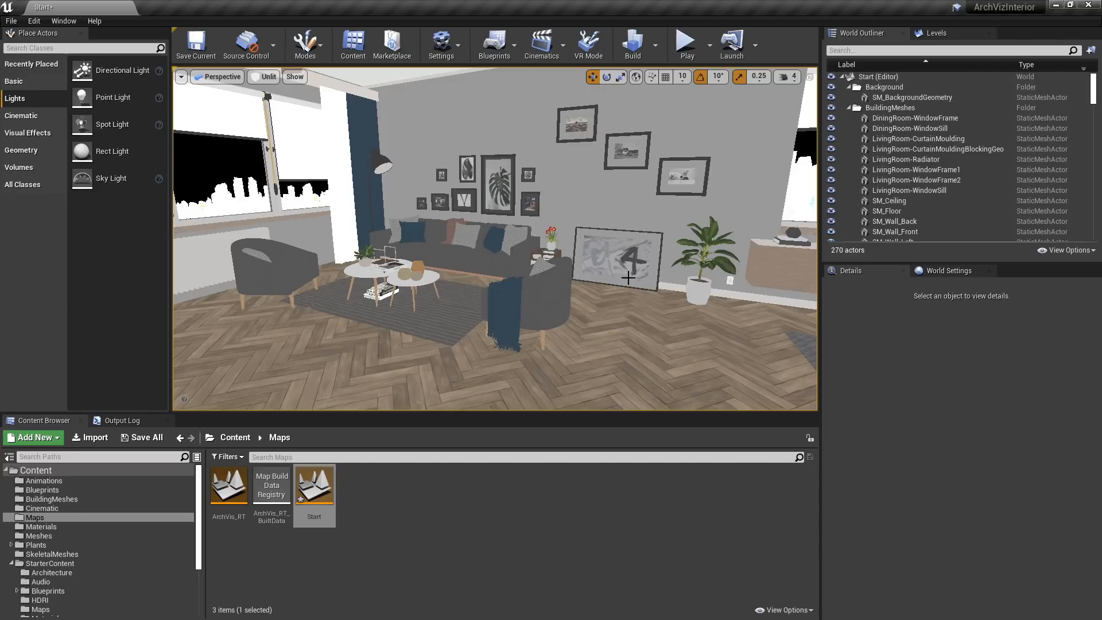
Compare the living room in the Lit view and in the Unlit view.
{"action": "mouse_move", "coordinate": [411, 292]}
{"action": "right_mouse_down"}
{"action": "mouse_move", "coordinate": [660, 292]}
{"action": "mouse_move", "coordinate": [431, 292]}
{"action": "right_mouse_up"}
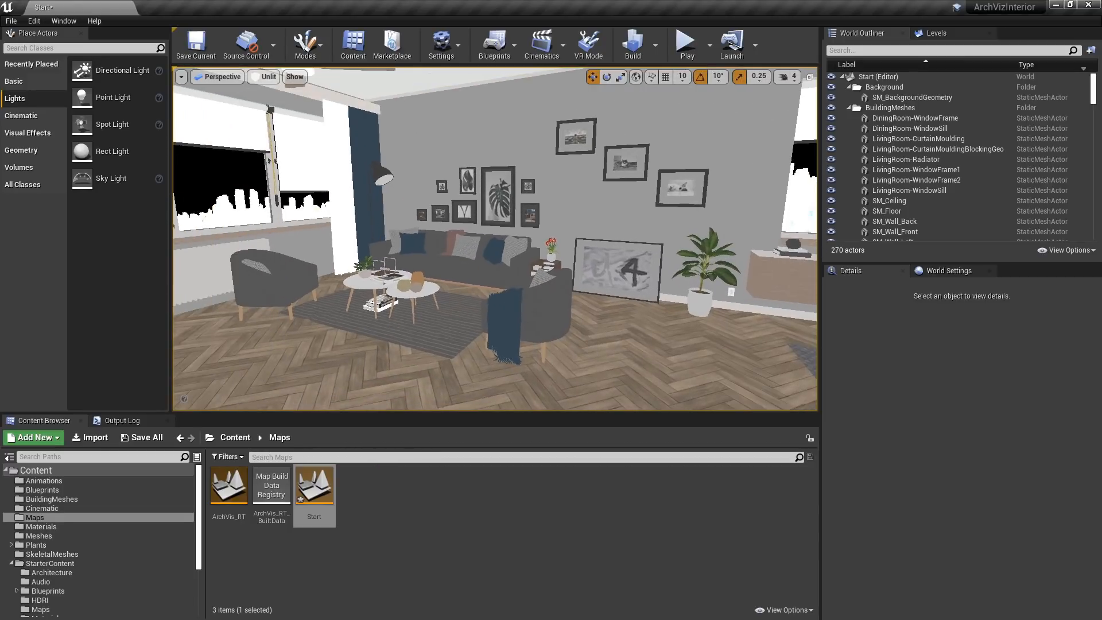
{"action": "left_click", "coordinate": [265, 77]}
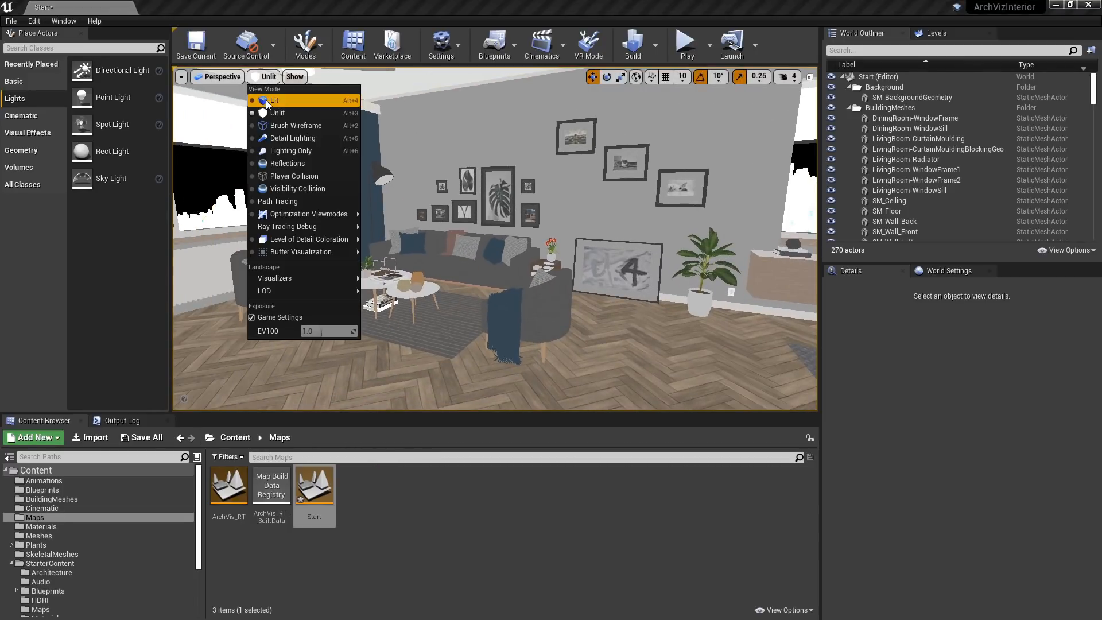
{"action": "left_click", "coordinate": [265, 101]}
{"action": "mouse_move", "coordinate": [340, 302]}
{"action": "right_mouse_down"}
{"action": "mouse_move", "coordinate": [258, 303]}
{"action": "mouse_move", "coordinate": [357, 302]}
{"action": "right_mouse_up"}
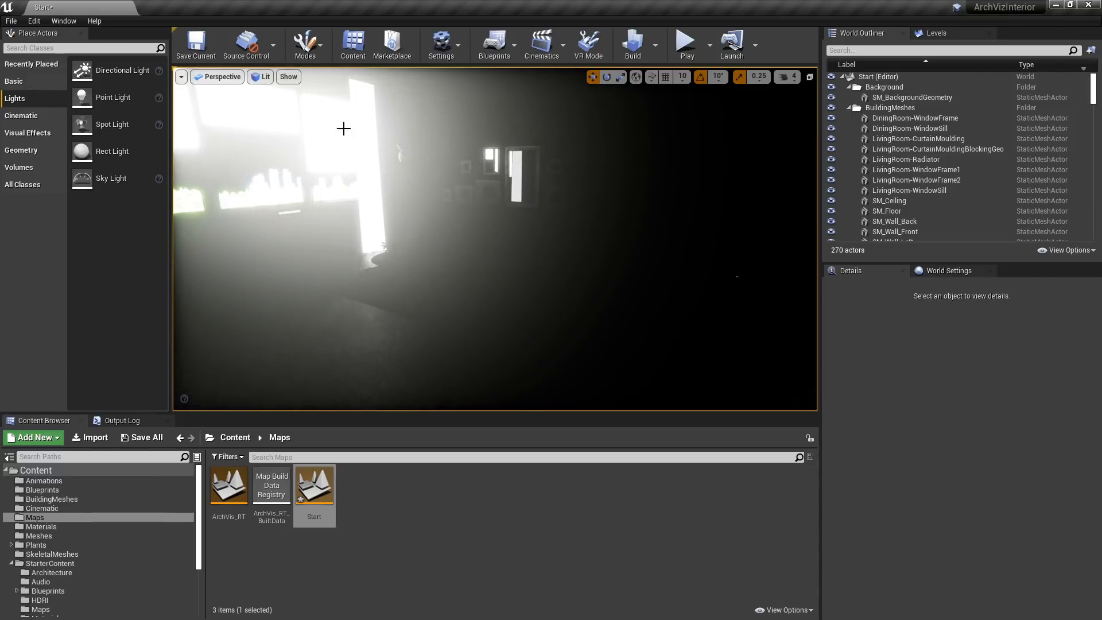
{"action": "left_click", "coordinate": [265, 76]}
{"action": "left_click", "coordinate": [274, 109]}
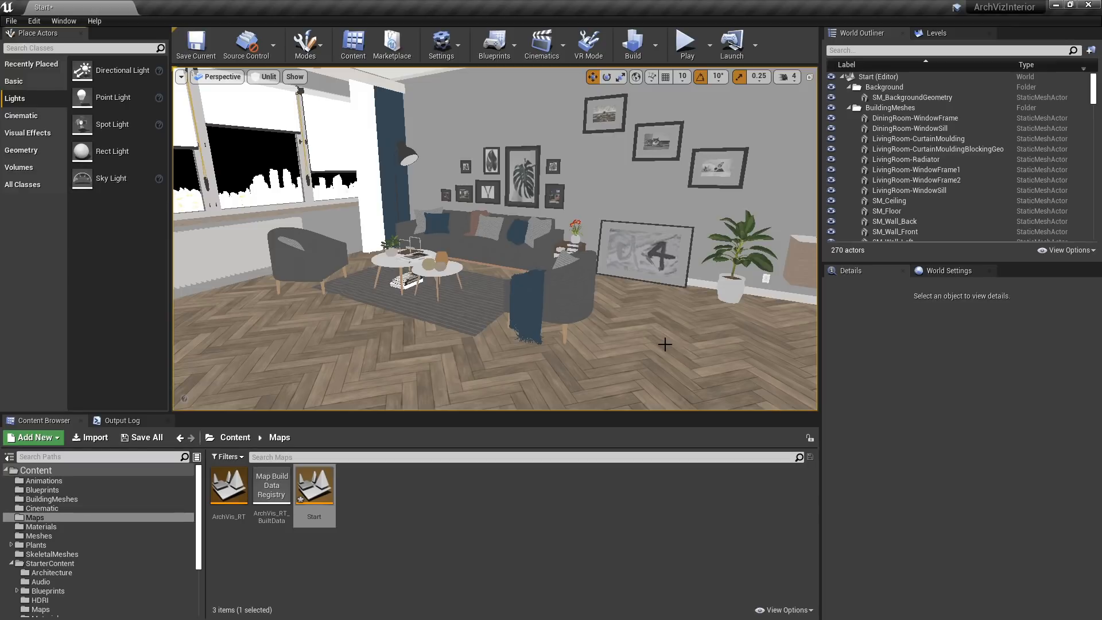
Enable Force No Precomputed Lighting in the level's world settings and acknowledge the message.
{"action": "left_click", "coordinate": [945, 274]}
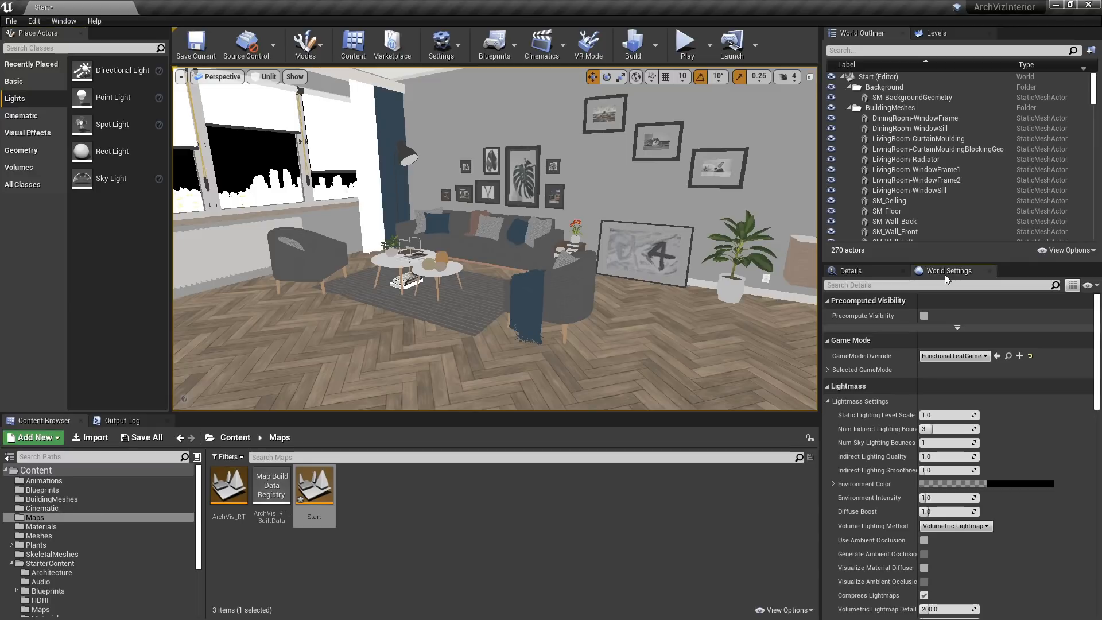
{"action": "scroll", "coordinate": [1035, 373], "scroll_direction": "down", "scroll_amount": 5}
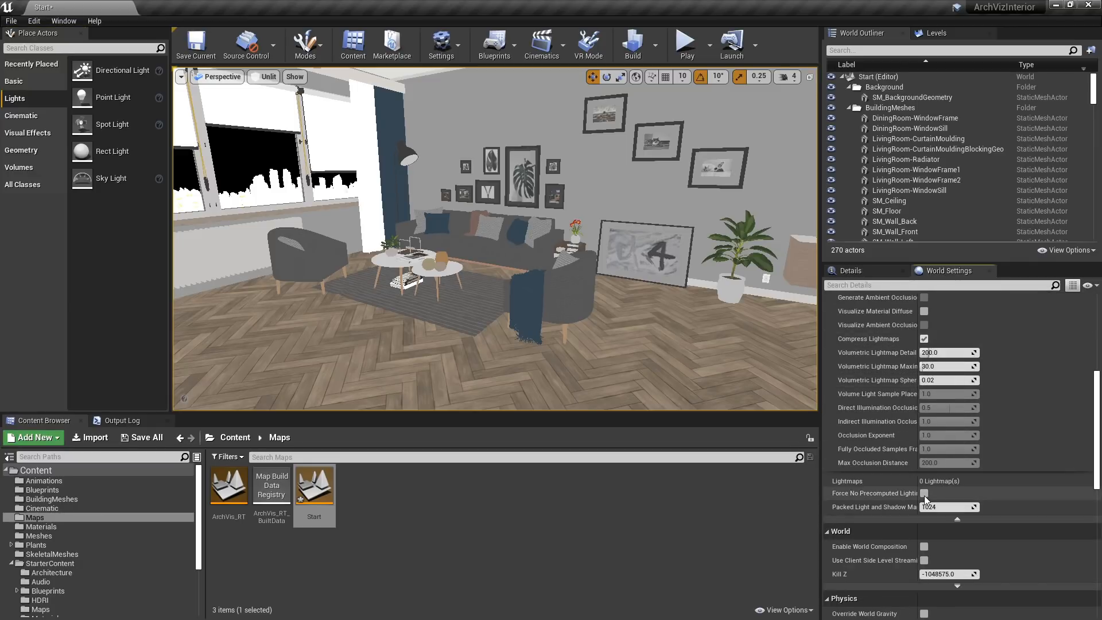
{"action": "scroll", "coordinate": [1028, 427], "scroll_direction": "up", "scroll_amount": 5}
{"action": "scroll", "coordinate": [1028, 421], "scroll_direction": "down", "scroll_amount": 5}
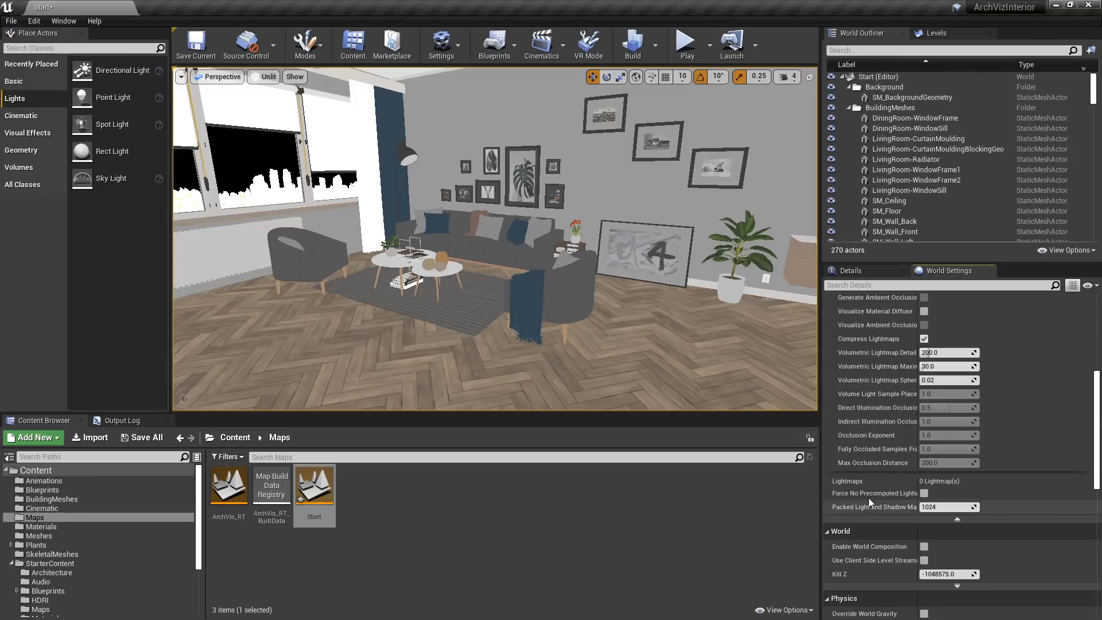
{"action": "left_click", "coordinate": [923, 495]}
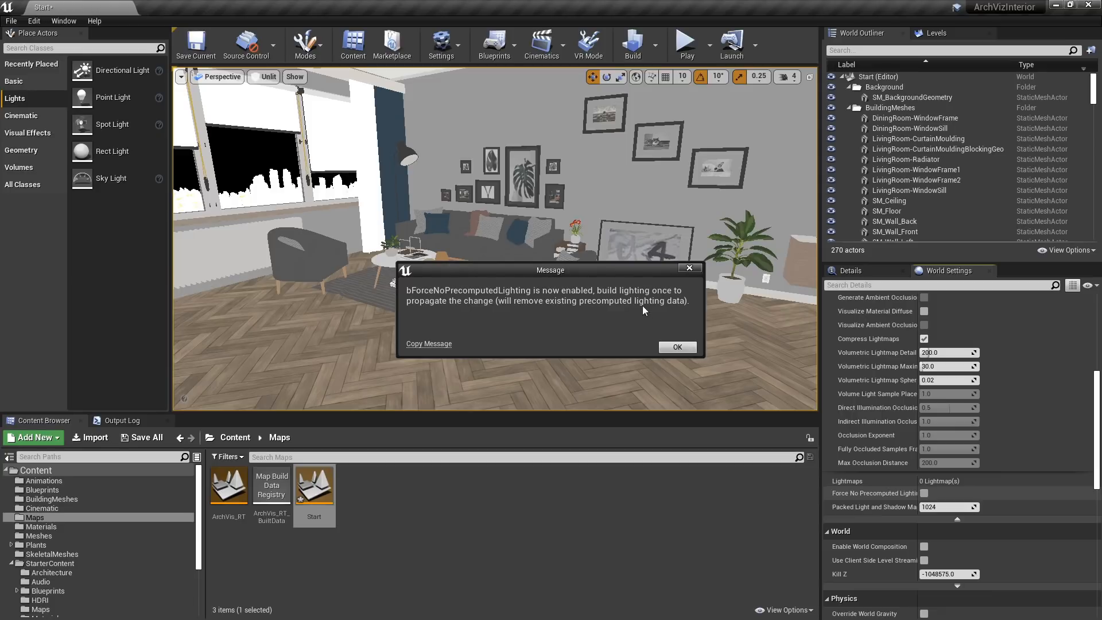
{"action": "left_click", "coordinate": [677, 347]}
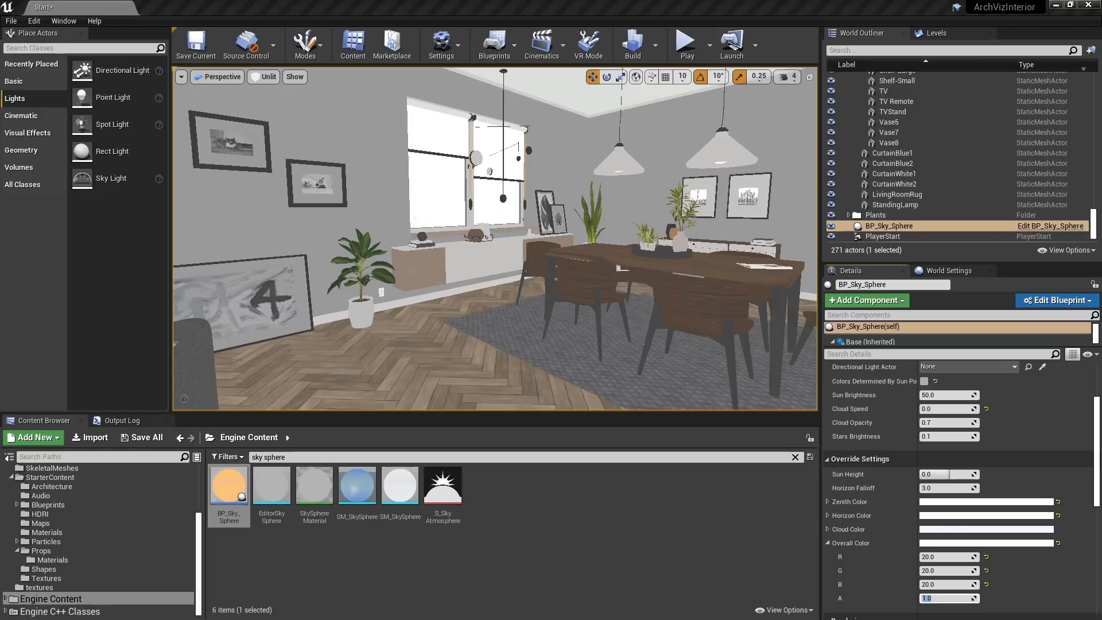
In the Lit view, place a Rect Light by the window, rotate it 90 degrees about the vertical axis and position it over a window pane.
{"action": "key", "text": "alt+4"}
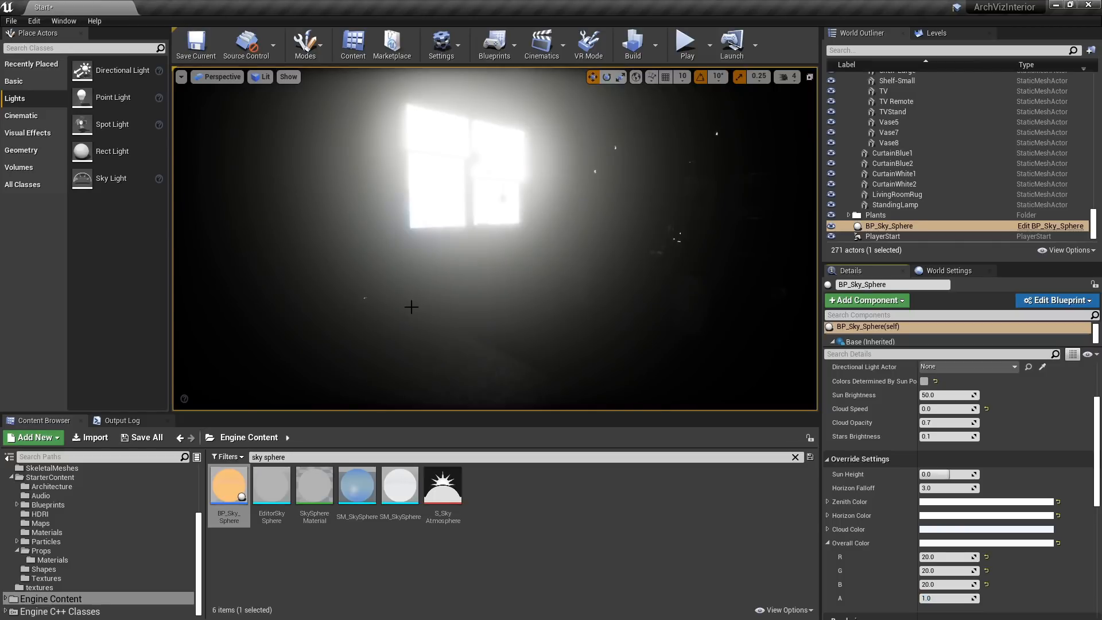
{"action": "left_click_drag", "start_coordinate": [87, 152], "coordinate": [527, 239]}
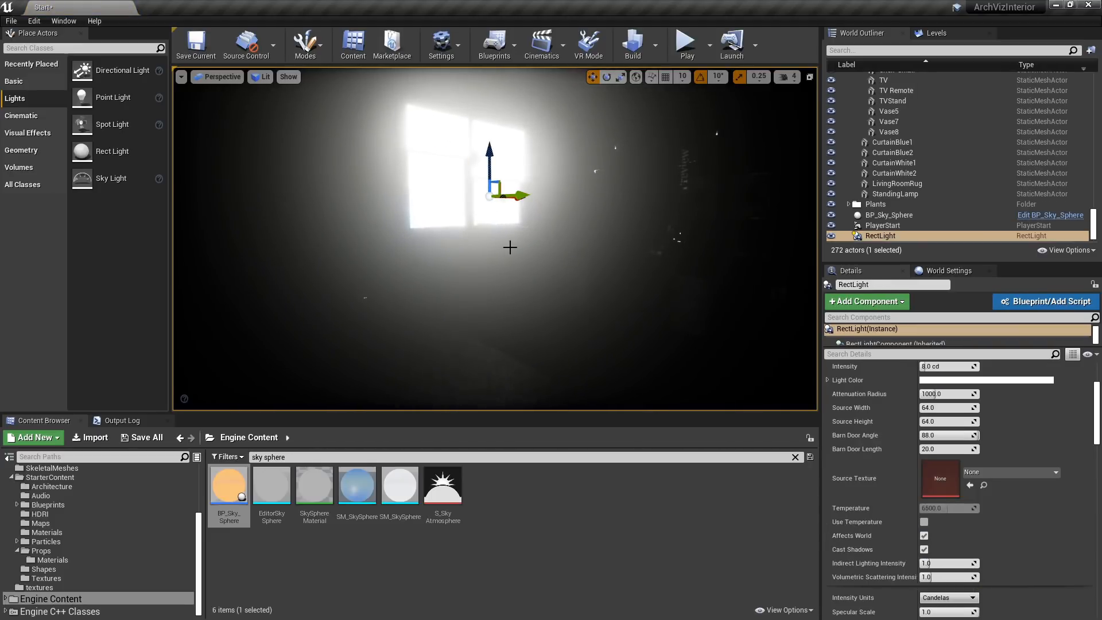
{"action": "mouse_move", "coordinate": [510, 247]}
{"action": "right_mouse_down"}
{"action": "mouse_move", "coordinate": [505, 270]}
{"action": "mouse_move", "coordinate": [510, 229]}
{"action": "right_mouse_up"}
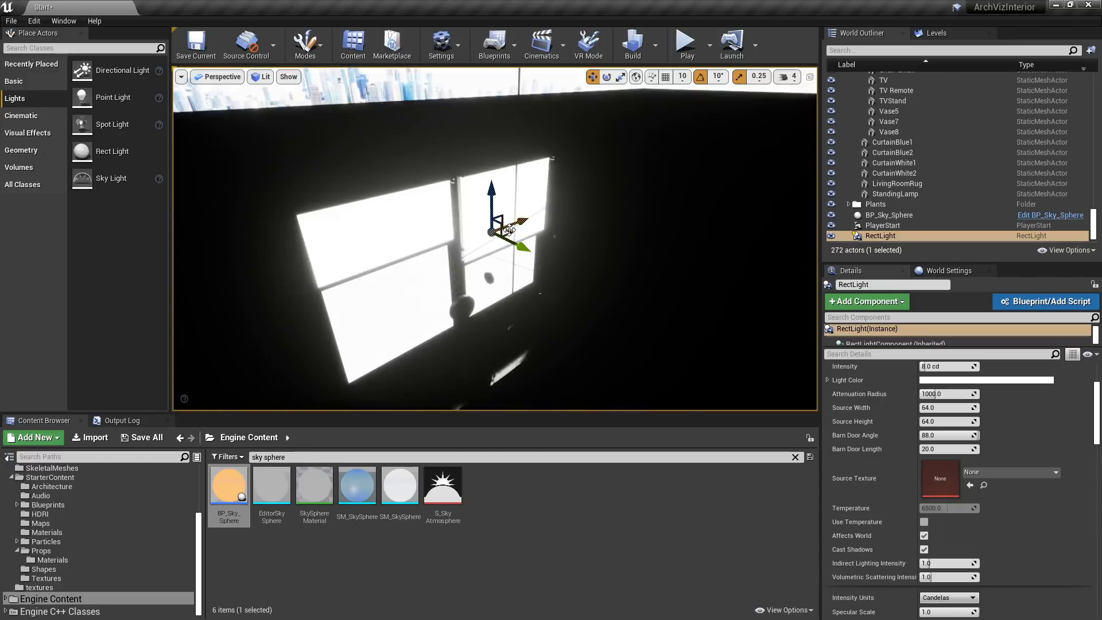
{"action": "left_click_drag", "start_coordinate": [510, 230], "coordinate": [519, 375]}
{"action": "key", "text": "e"}
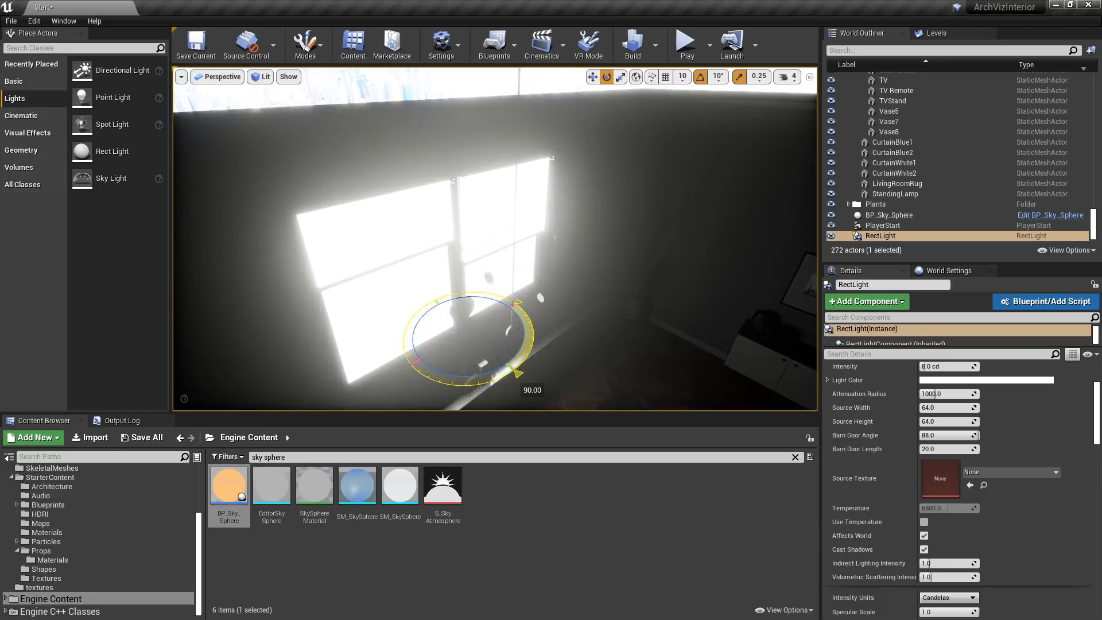
{"action": "key", "text": "w"}
{"action": "left_click_drag", "start_coordinate": [495, 304], "coordinate": [466, 299]}
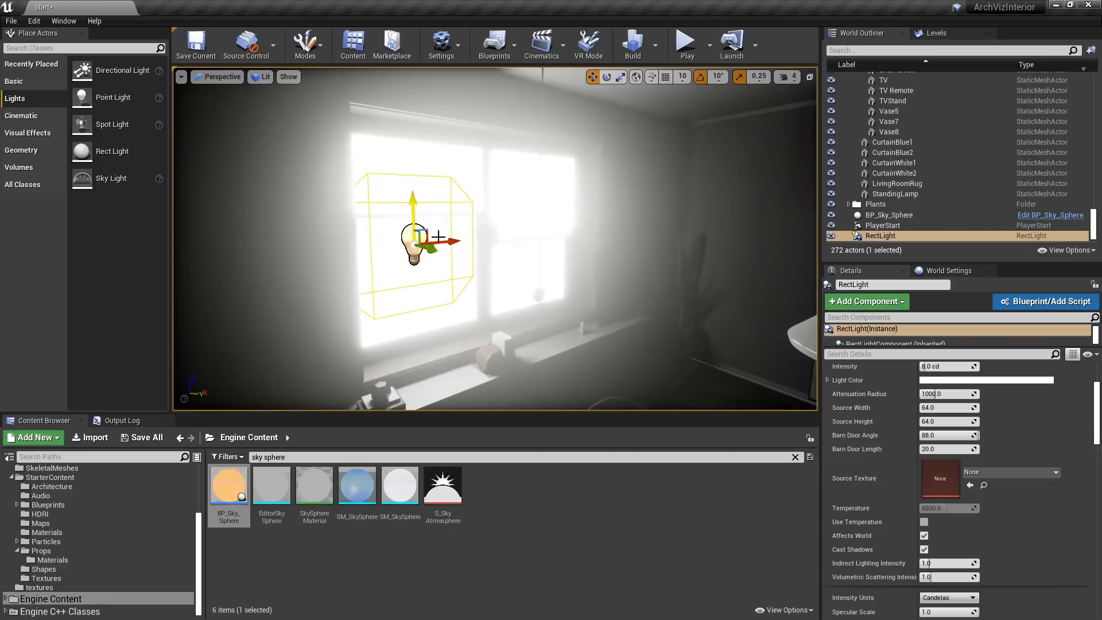
Set the Rect Light's source width to 112 and source height to 148 to fit the window pane.
{"action": "left_click", "coordinate": [933, 408]}
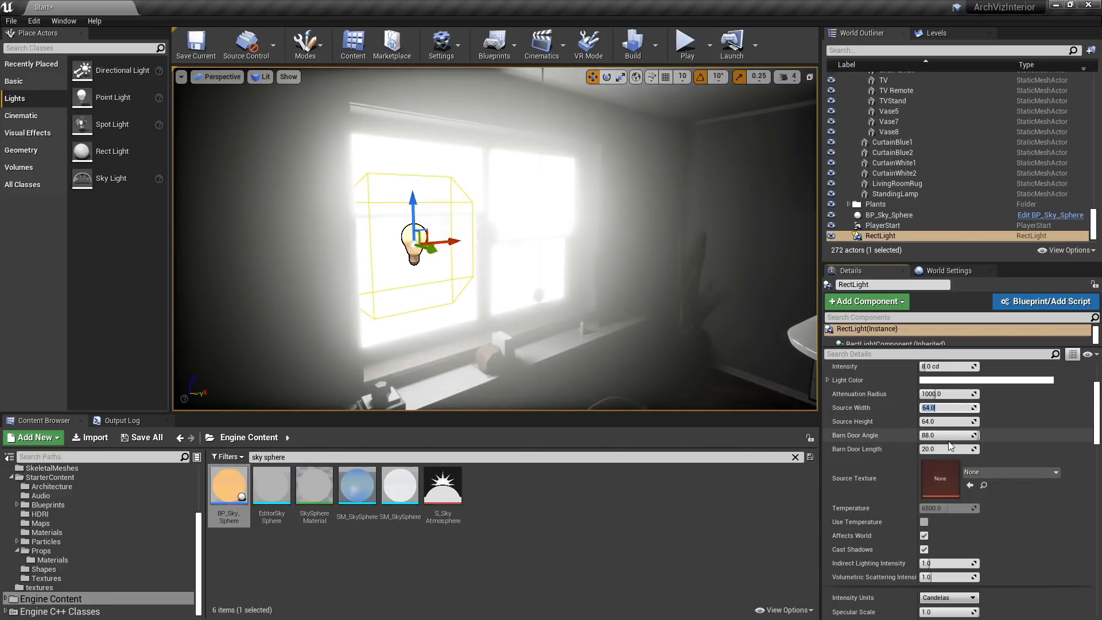
{"action": "type", "text": "112"}
{"action": "key", "text": "Tab"}
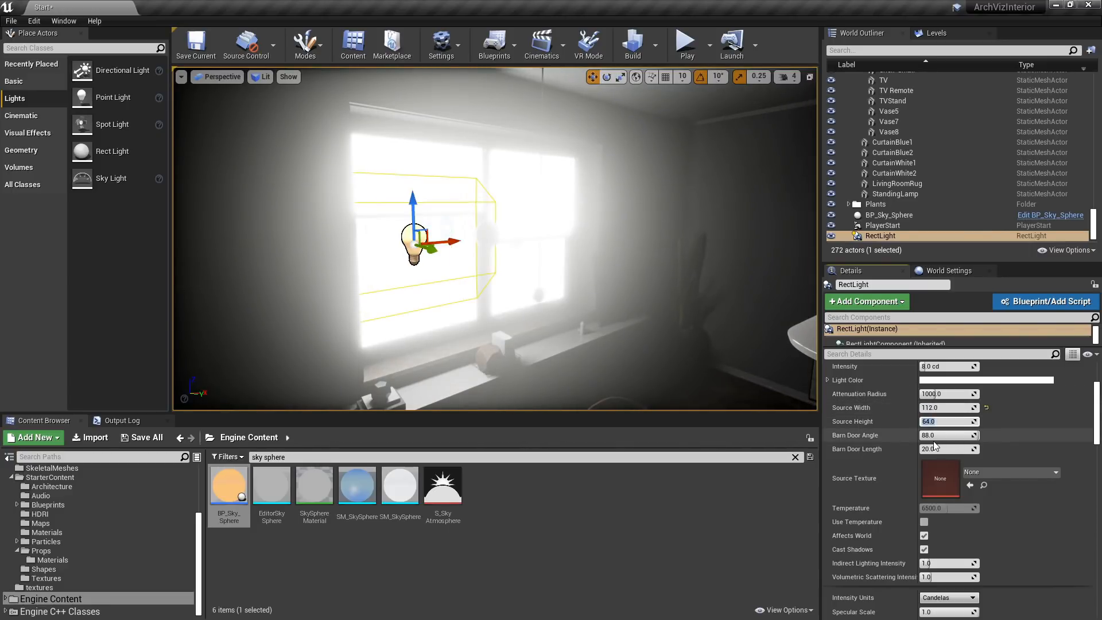
{"action": "type", "text": "128"}
{"action": "key", "text": "Tab"}
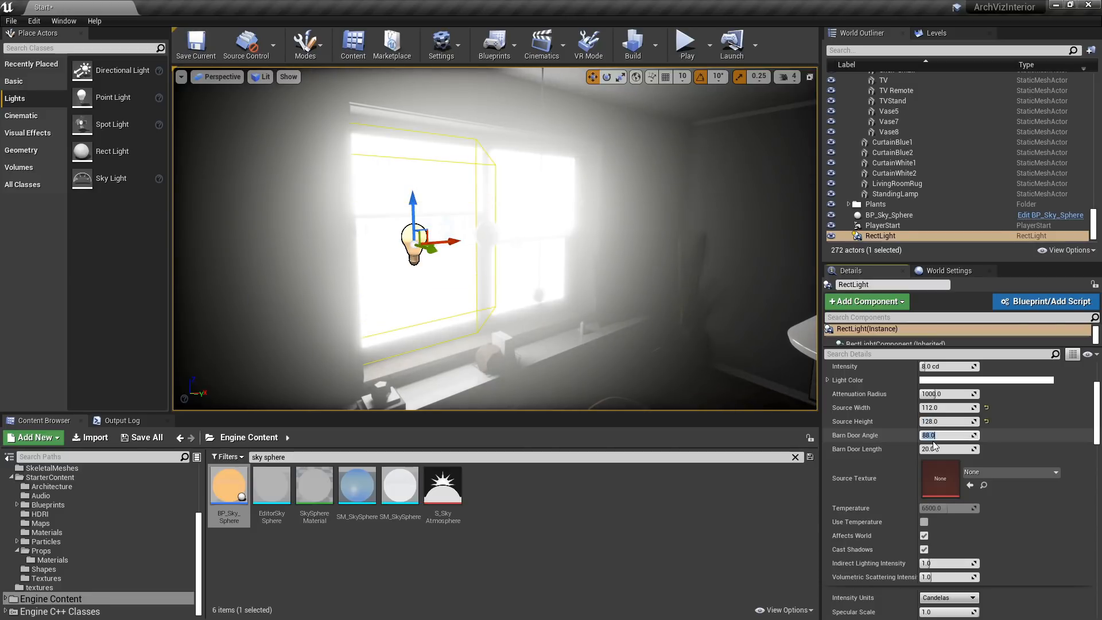
{"action": "key", "text": "shift+Tab"}
{"action": "type", "text": "148"}
{"action": "key", "text": "Return"}
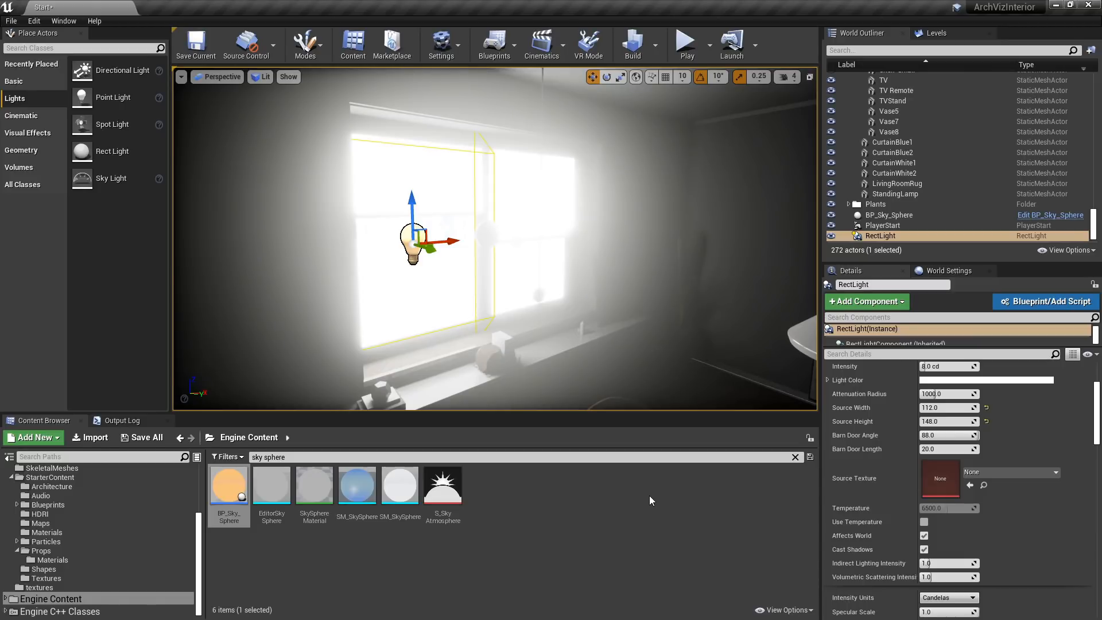
Set the Rect Light's mobility to Movable and look over its ray tracing shadow, reflection and global illumination options.
{"action": "left_click_drag", "start_coordinate": [1097, 402], "coordinate": [1098, 380]}
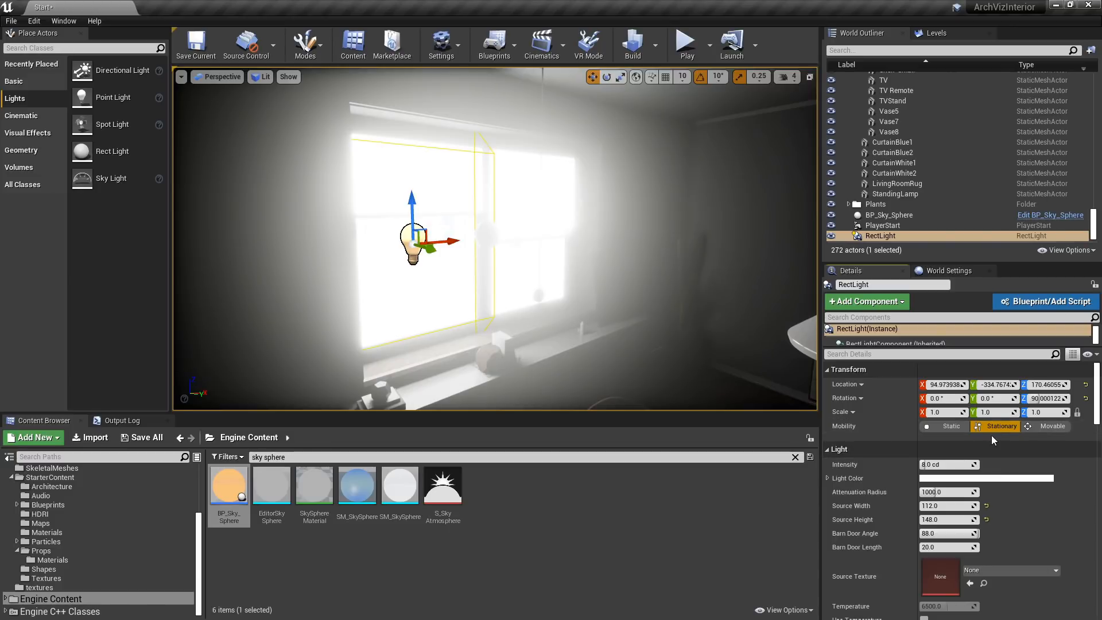
{"action": "left_click", "coordinate": [1054, 425]}
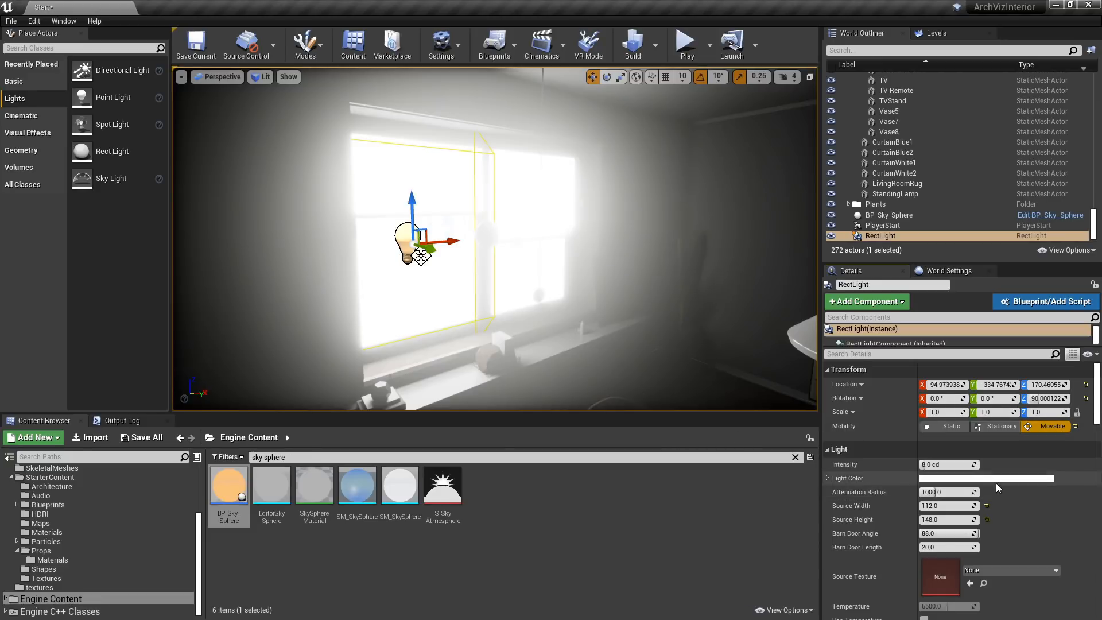
{"action": "scroll", "coordinate": [998, 483], "scroll_direction": "down", "scroll_amount": 5}
{"action": "scroll", "coordinate": [1004, 485], "scroll_direction": "down", "scroll_amount": 6}
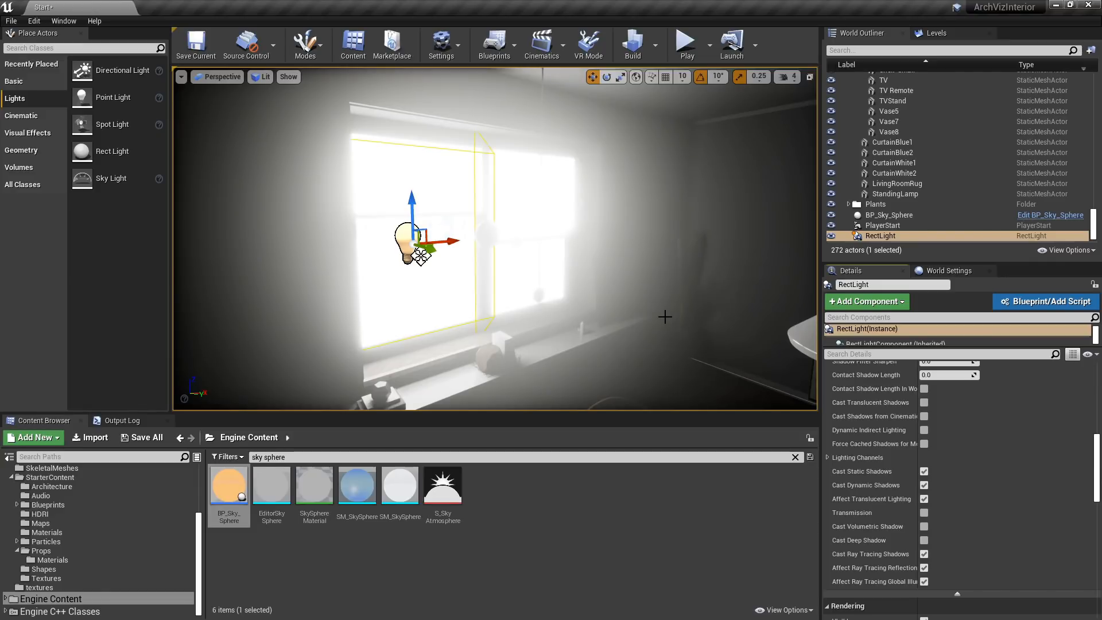
Find the Post Process Volume among the placeable actors and add one to the dining area.
{"action": "left_click", "coordinate": [115, 49]}
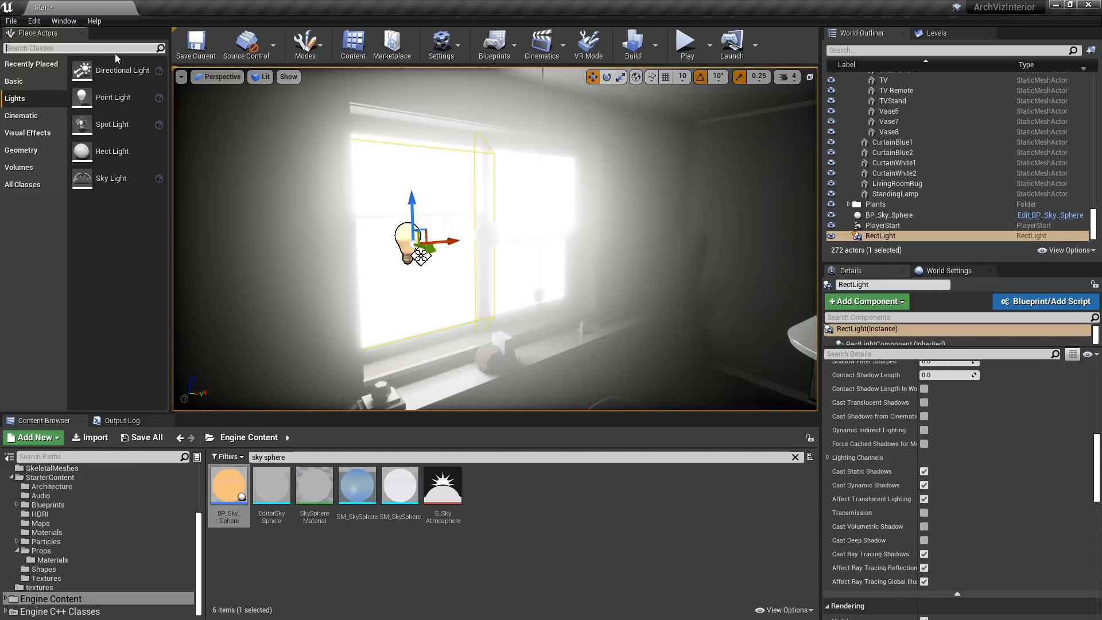
{"action": "type", "text": "post"}
{"action": "left_click_drag", "start_coordinate": [407, 214], "coordinate": [468, 336]}
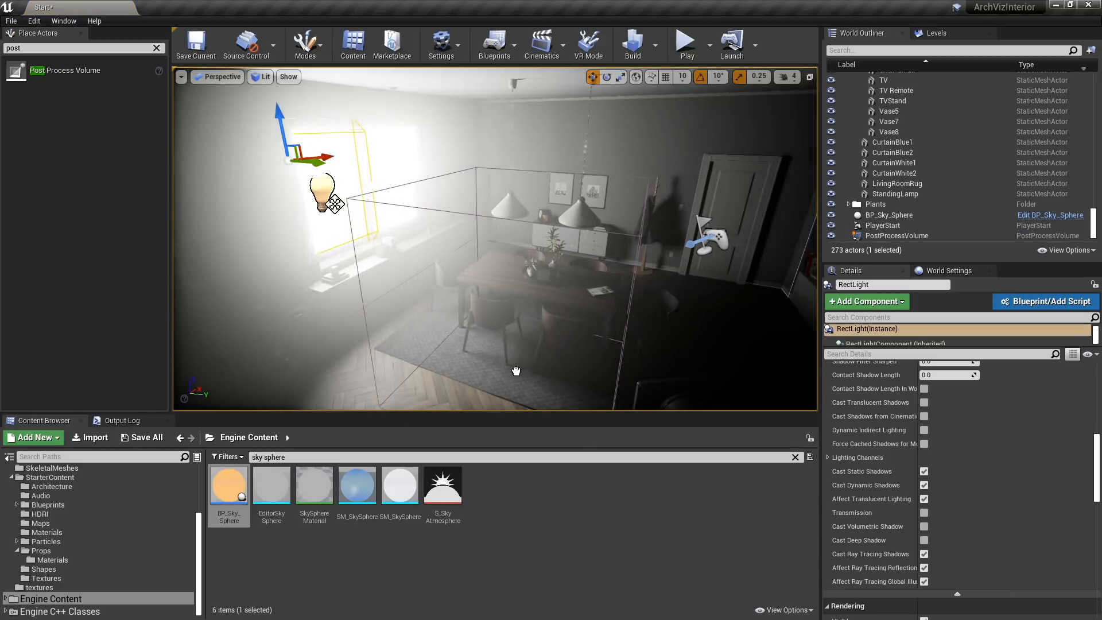
{"action": "right_click_drag", "start_coordinate": [519, 365], "coordinate": [570, 326]}
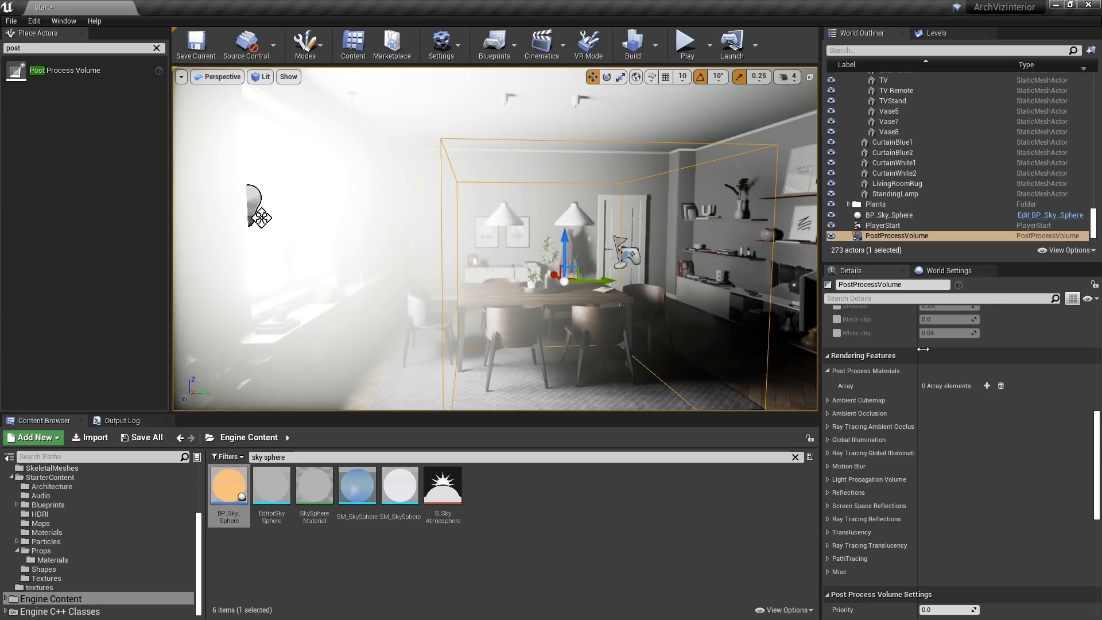
Enable the Bloom intensity override of the Post Process Volume and open its value for editing.
{"action": "scroll", "coordinate": [947, 413], "scroll_direction": "up", "scroll_amount": 8}
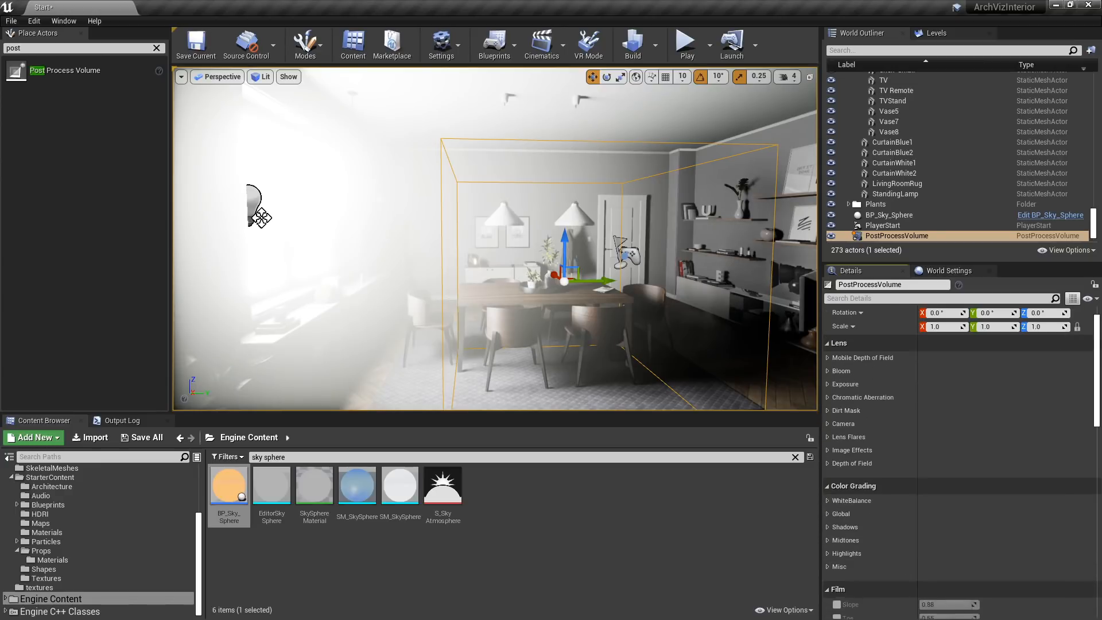
{"action": "scroll", "coordinate": [931, 374], "scroll_direction": "up", "scroll_amount": 1}
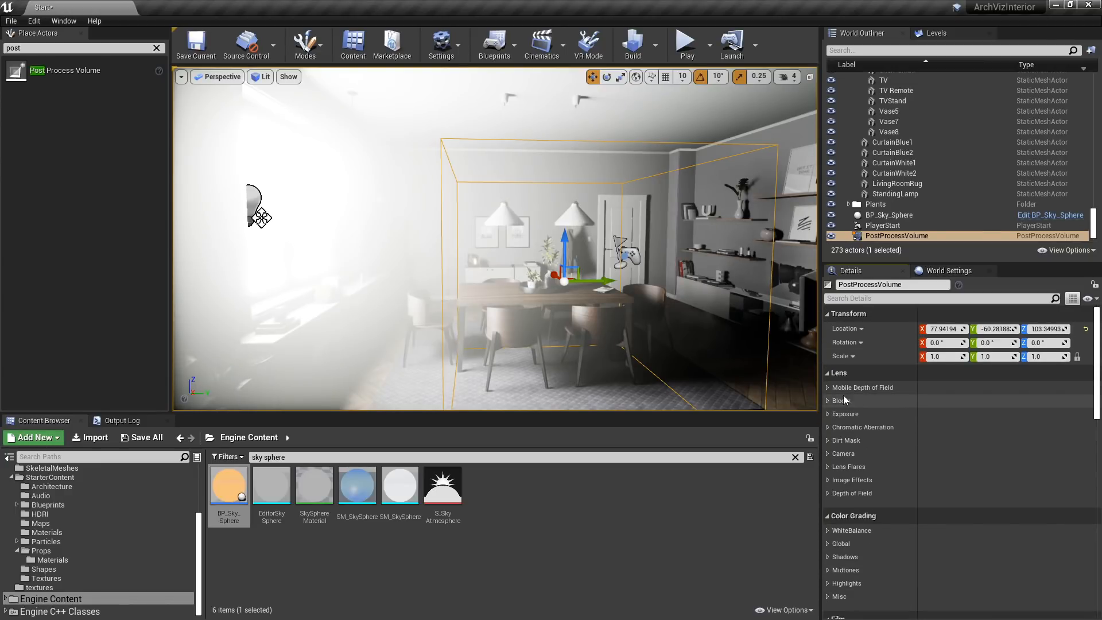
{"action": "left_click", "coordinate": [828, 401]}
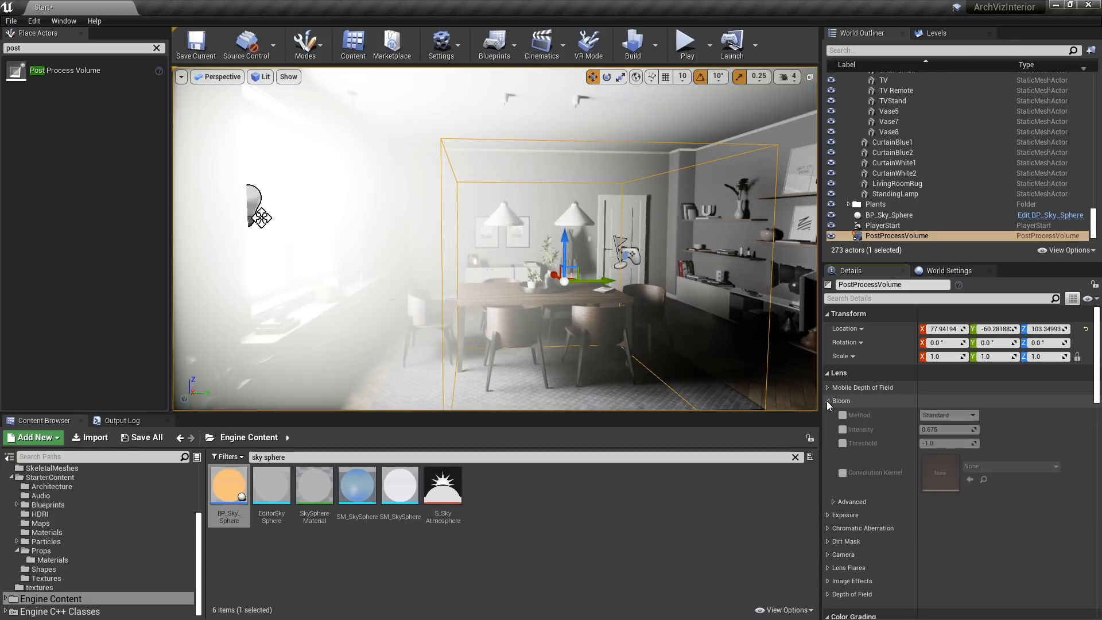
{"action": "left_click", "coordinate": [842, 429]}
{"action": "left_click", "coordinate": [955, 431]}
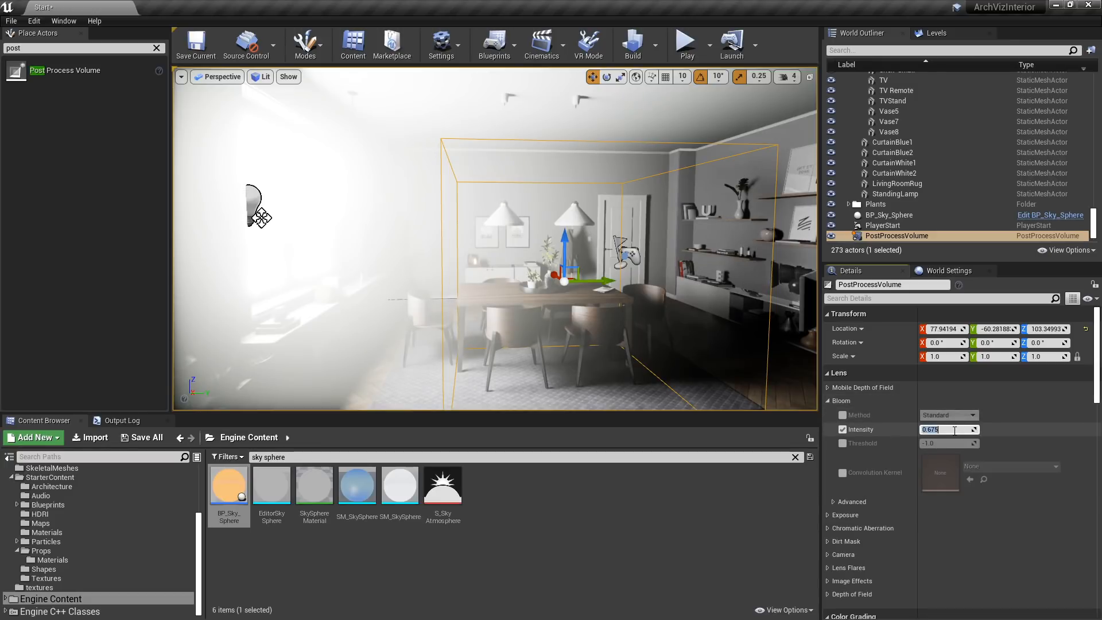
Enable the volume's Min EV100 and Max EV100 exposure overrides and set both to 1.
{"action": "left_click", "coordinate": [828, 516]}
{"action": "scroll", "coordinate": [832, 511], "scroll_direction": "down", "scroll_amount": 2}
{"action": "scroll", "coordinate": [913, 494], "scroll_direction": "down", "scroll_amount": 2}
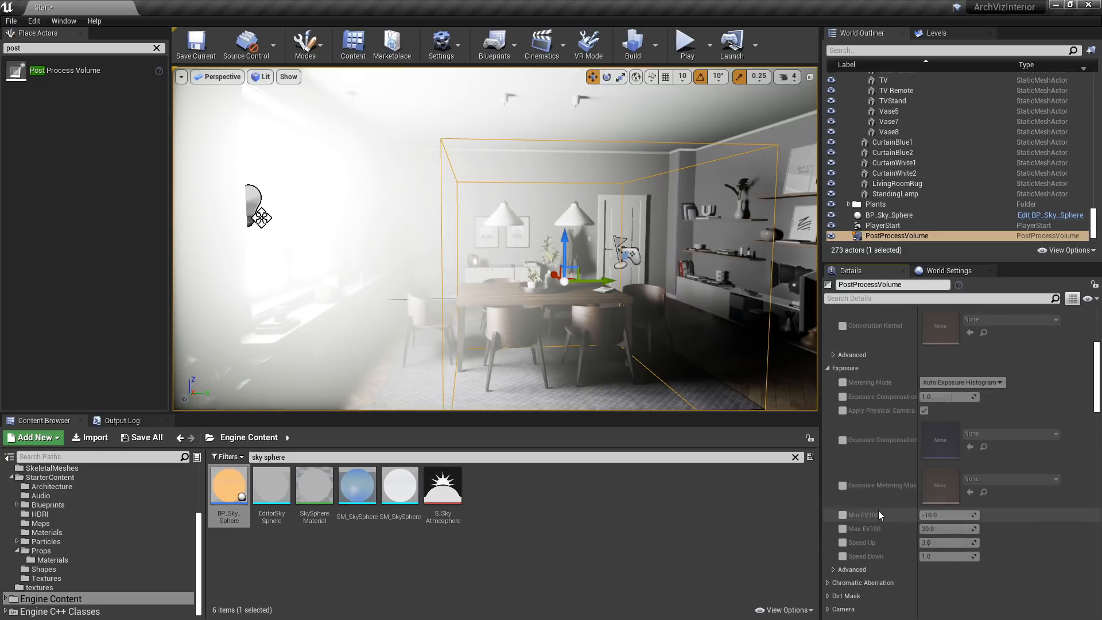
{"action": "left_click", "coordinate": [843, 515]}
{"action": "left_click", "coordinate": [843, 529]}
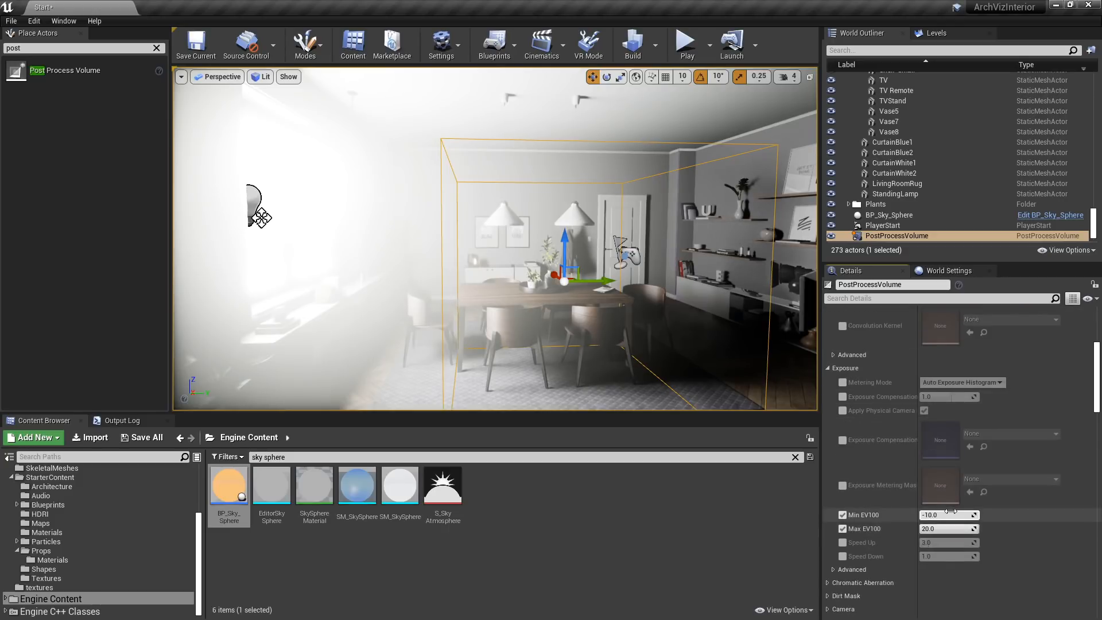
{"action": "left_click", "coordinate": [951, 515]}
{"action": "type", "text": "1"}
{"action": "key", "text": "Return"}
{"action": "left_click", "coordinate": [951, 528]}
{"action": "type", "text": "1"}
{"action": "key", "text": "Return"}
Override the Lens Flares intensity with 0.0 and check the Chromatic Aberration settings.
{"action": "scroll", "coordinate": [956, 533], "scroll_direction": "down", "scroll_amount": 3}
{"action": "left_click", "coordinate": [960, 544]}
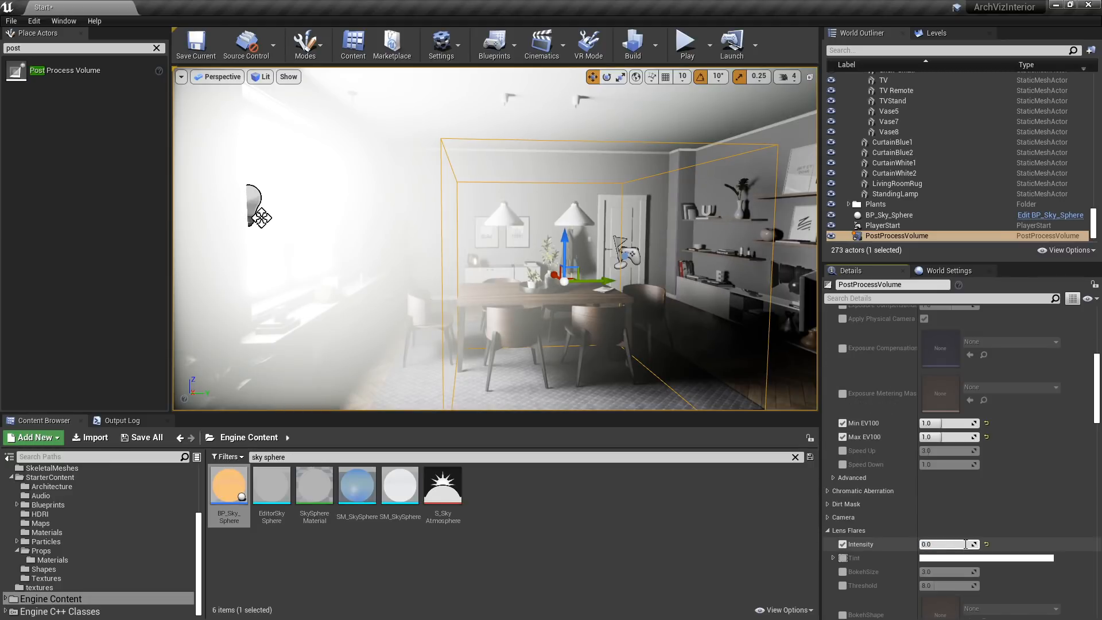
{"action": "left_click", "coordinate": [827, 491]}
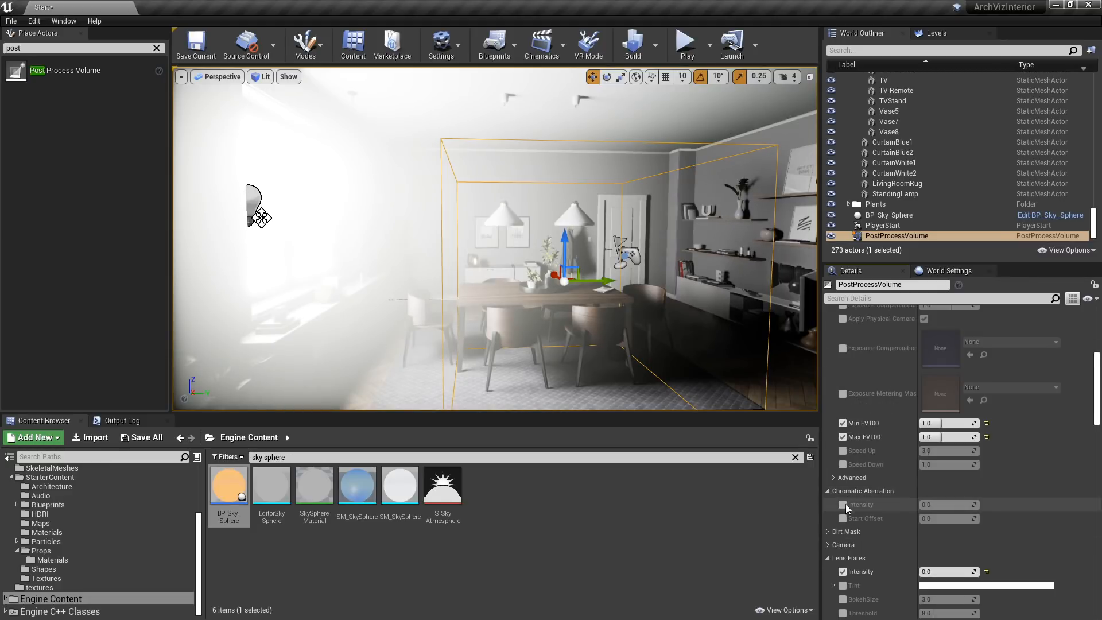
{"action": "left_click", "coordinate": [831, 491]}
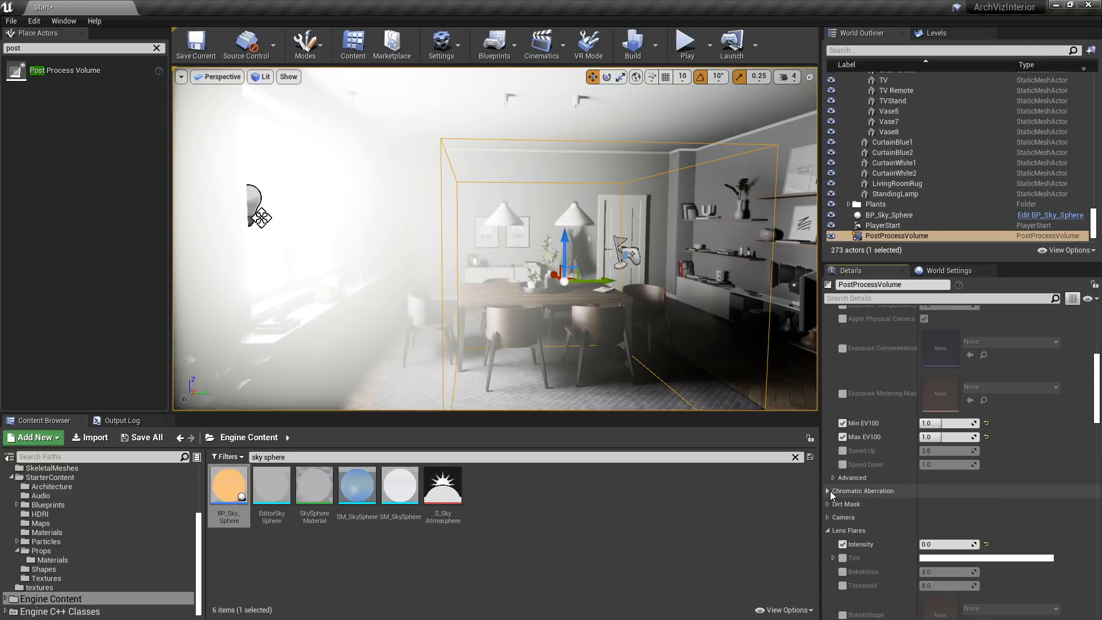
Enable the Vignette Intensity override in the volume's image effects and set it to 0.0.
{"action": "scroll", "coordinate": [826, 522], "scroll_direction": "down", "scroll_amount": 4}
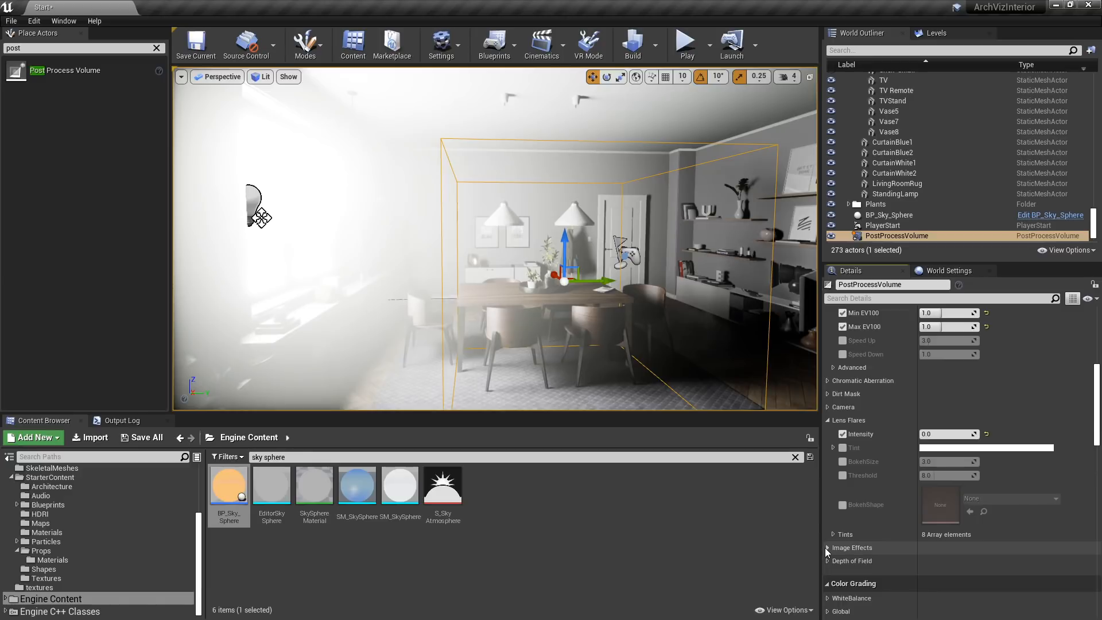
{"action": "left_click", "coordinate": [826, 547]}
{"action": "left_click", "coordinate": [842, 562]}
{"action": "left_click", "coordinate": [941, 562]}
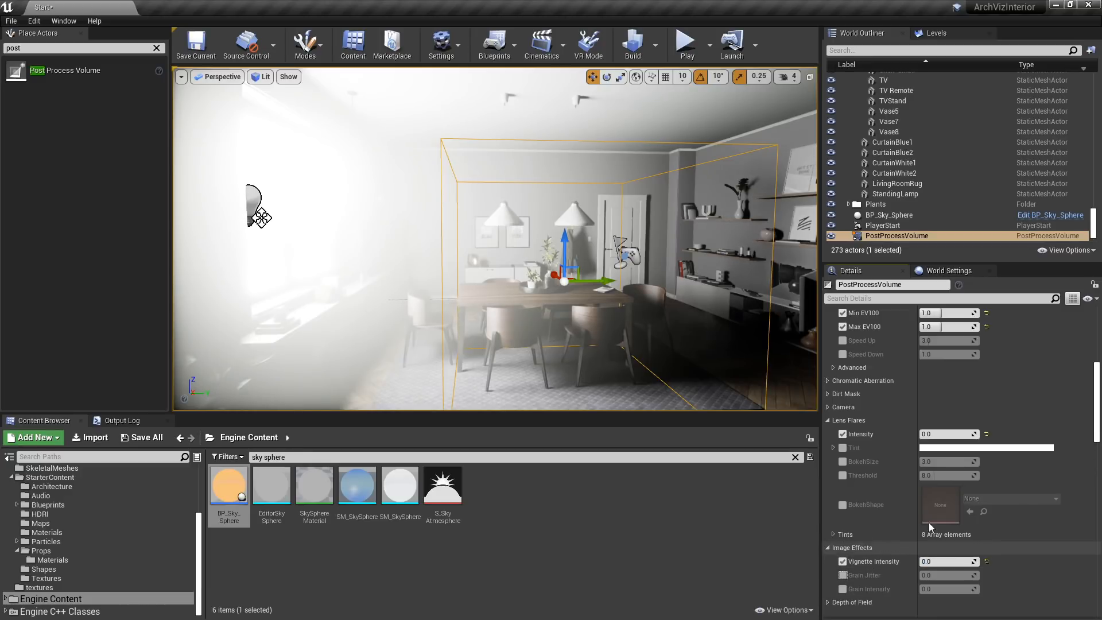
Enable Infinite Extent (Unbound) for the Post Process Volume and clear the actor placement search.
{"action": "scroll", "coordinate": [916, 432], "scroll_direction": "down", "scroll_amount": 10}
{"action": "scroll", "coordinate": [916, 433], "scroll_direction": "down", "scroll_amount": 10}
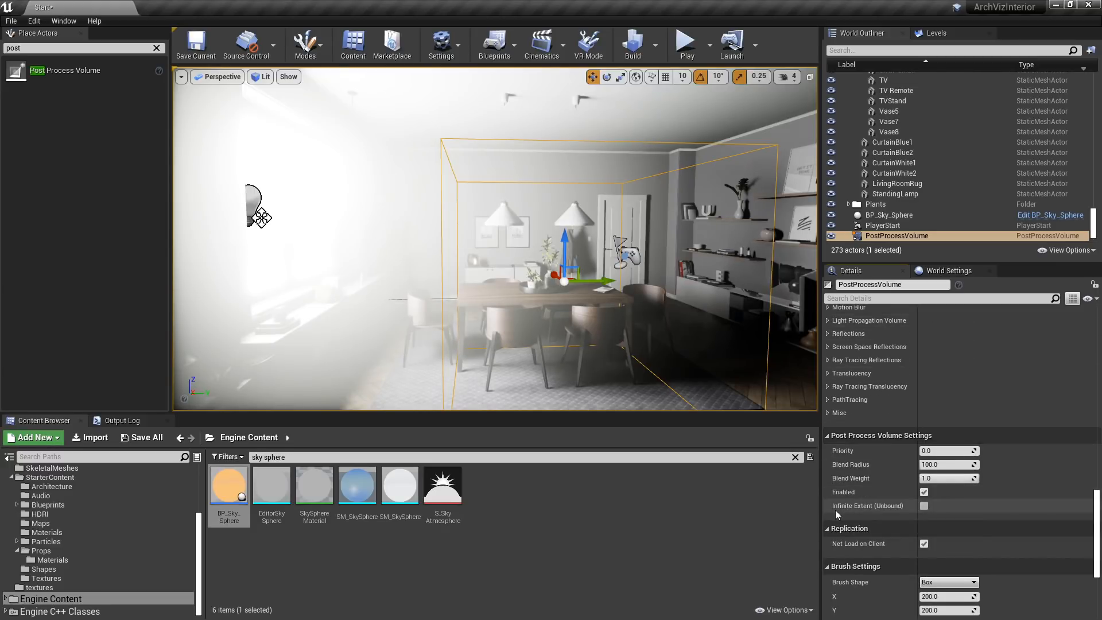
{"action": "left_click", "coordinate": [923, 505]}
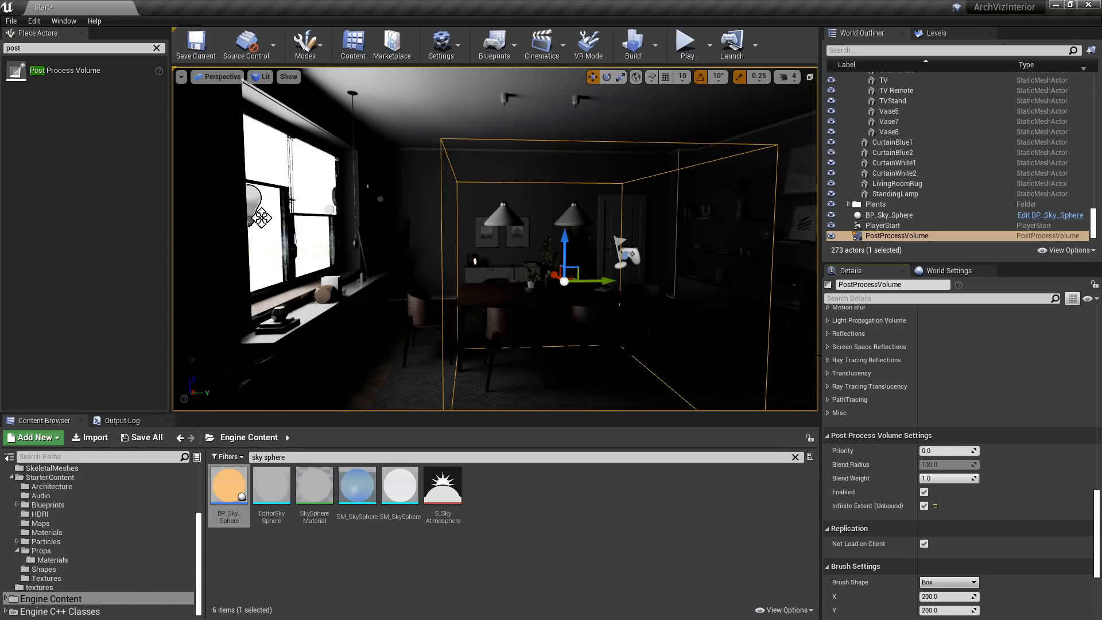
{"action": "key", "text": "Escape"}
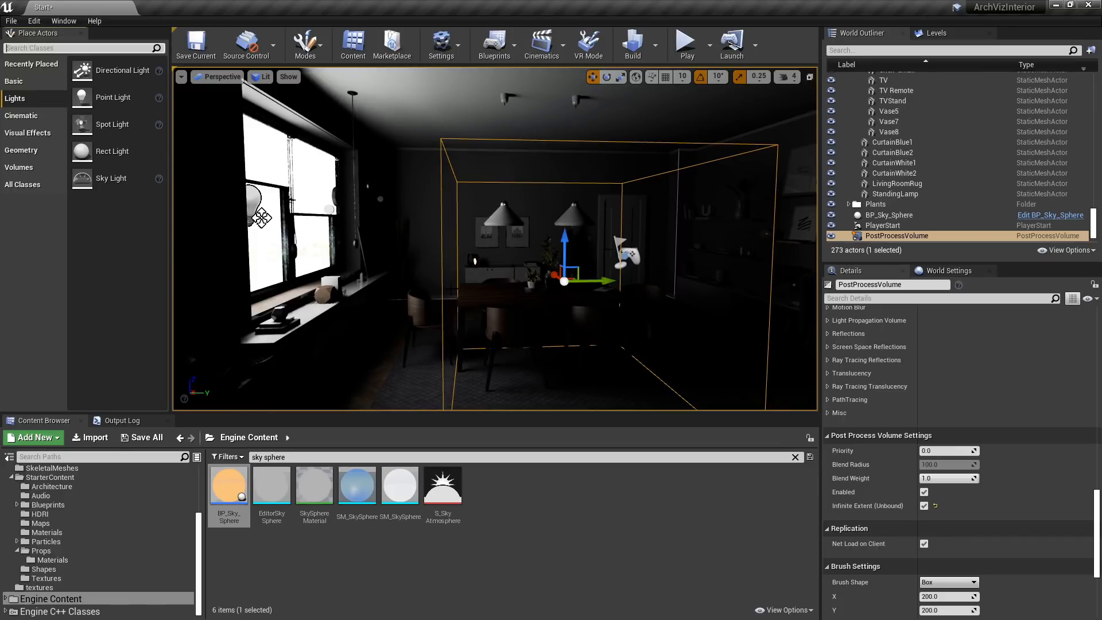
Duplicate the window's Rect Light and place the copy in front of the neighbouring window pane.
{"action": "left_click", "coordinate": [260, 215]}
{"action": "key", "text": "f"}
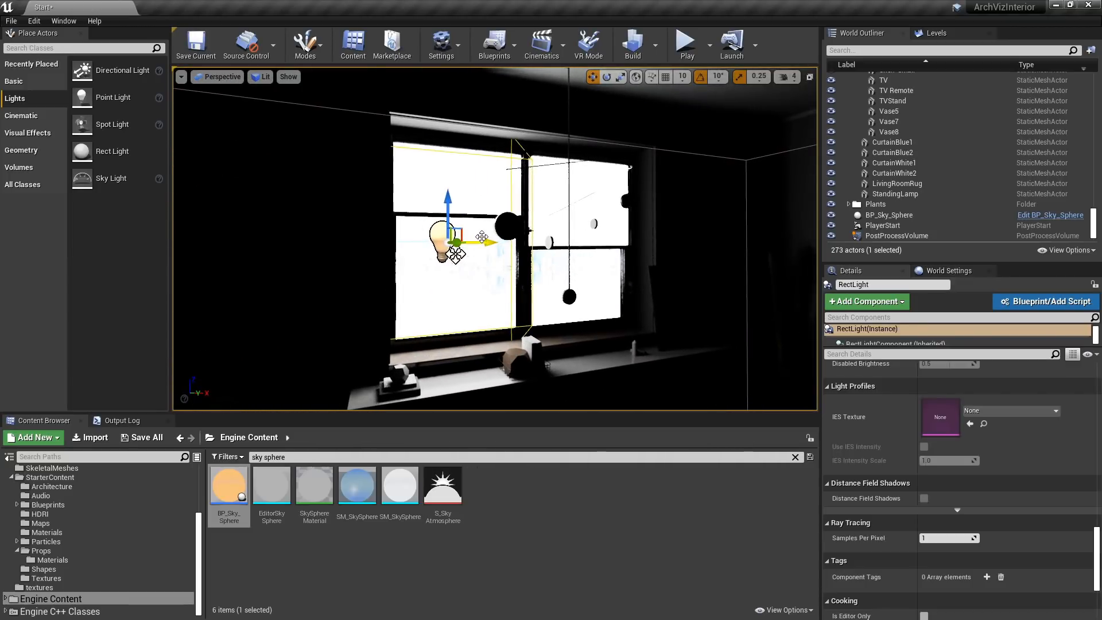
{"action": "left_click_drag", "start_coordinate": [480, 241], "coordinate": [607, 237], "text": "alt"}
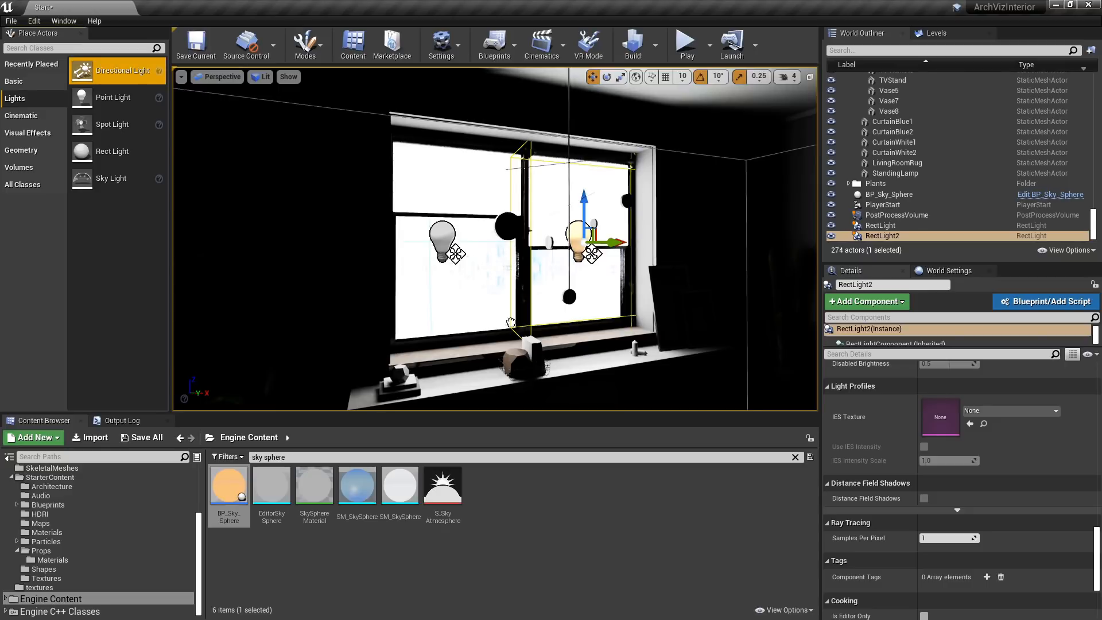
Add a Directional Light to the room beside the dining table and raise it to about window height.
{"action": "left_click_drag", "start_coordinate": [118, 70], "coordinate": [622, 368]}
{"action": "right_click_drag", "start_coordinate": [622, 369], "coordinate": [648, 405]}
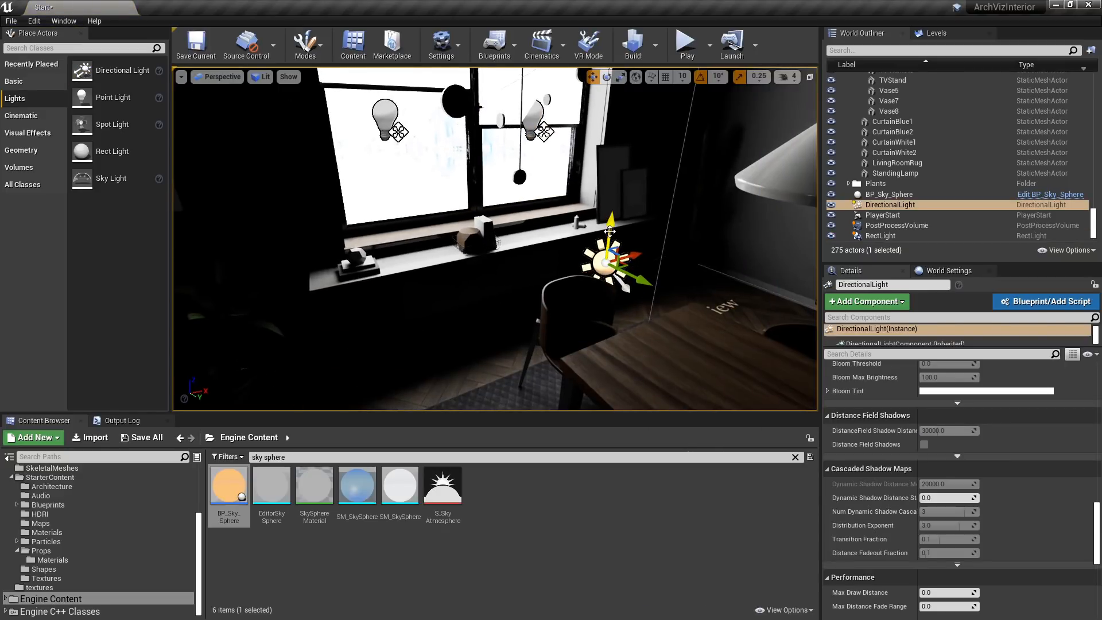
{"action": "left_click_drag", "start_coordinate": [609, 229], "coordinate": [604, 105]}
{"action": "right_click_drag", "start_coordinate": [604, 105], "coordinate": [649, 56]}
Rotate the Directional Light so sunlight enters through the windows and falls on the picture wall.
{"action": "key", "text": "e"}
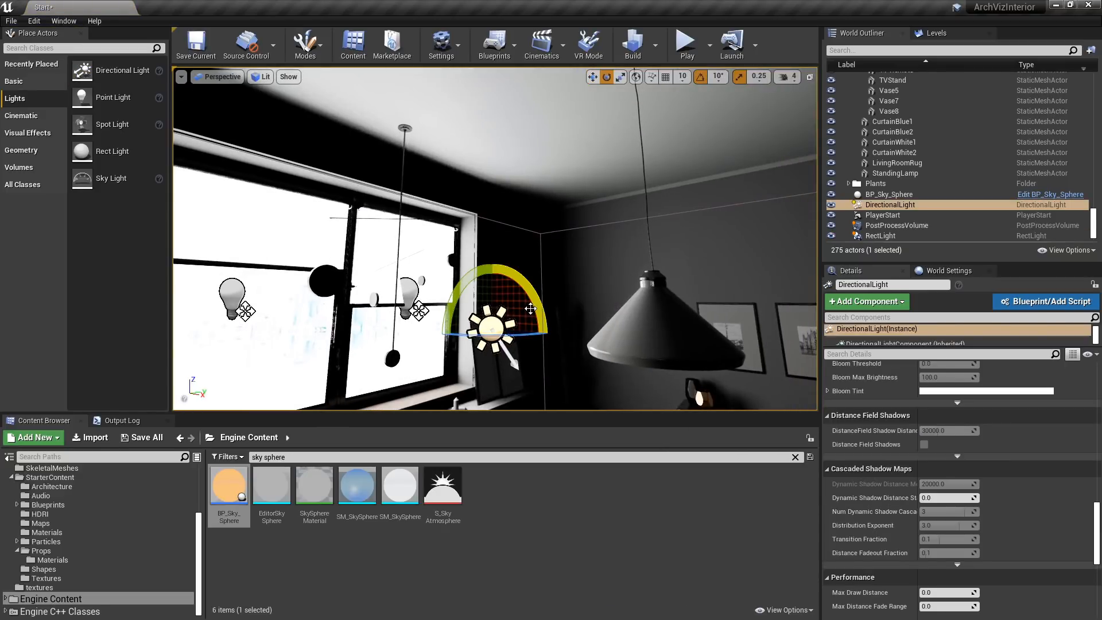
{"action": "left_click_drag", "start_coordinate": [529, 308], "coordinate": [502, 269]}
{"action": "right_click_drag", "start_coordinate": [502, 270], "coordinate": [643, 210]}
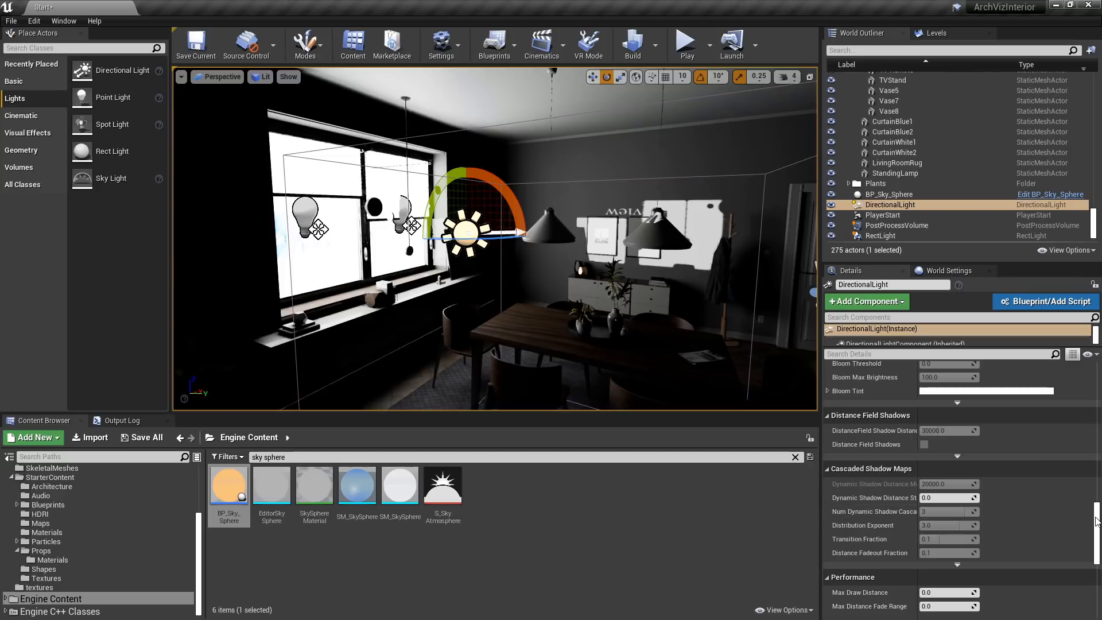
Set the Directional Light's mobility to Movable and check its ray tracing shadow options.
{"action": "left_click_drag", "start_coordinate": [1096, 520], "coordinate": [1096, 379]}
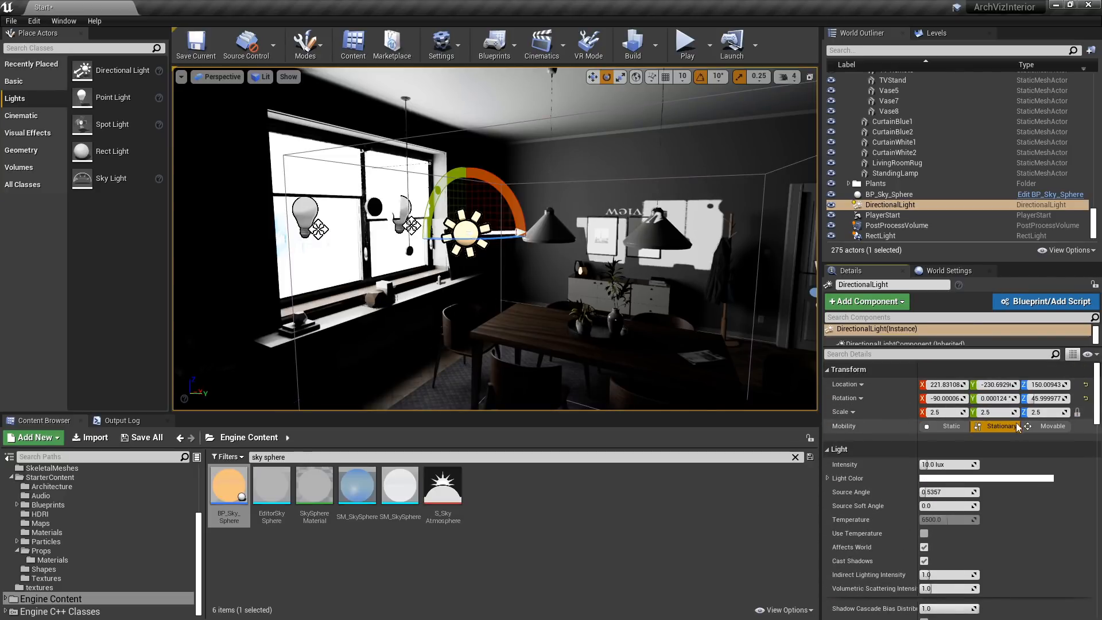
{"action": "left_click", "coordinate": [1048, 426]}
{"action": "right_click_drag", "start_coordinate": [751, 339], "coordinate": [815, 356]}
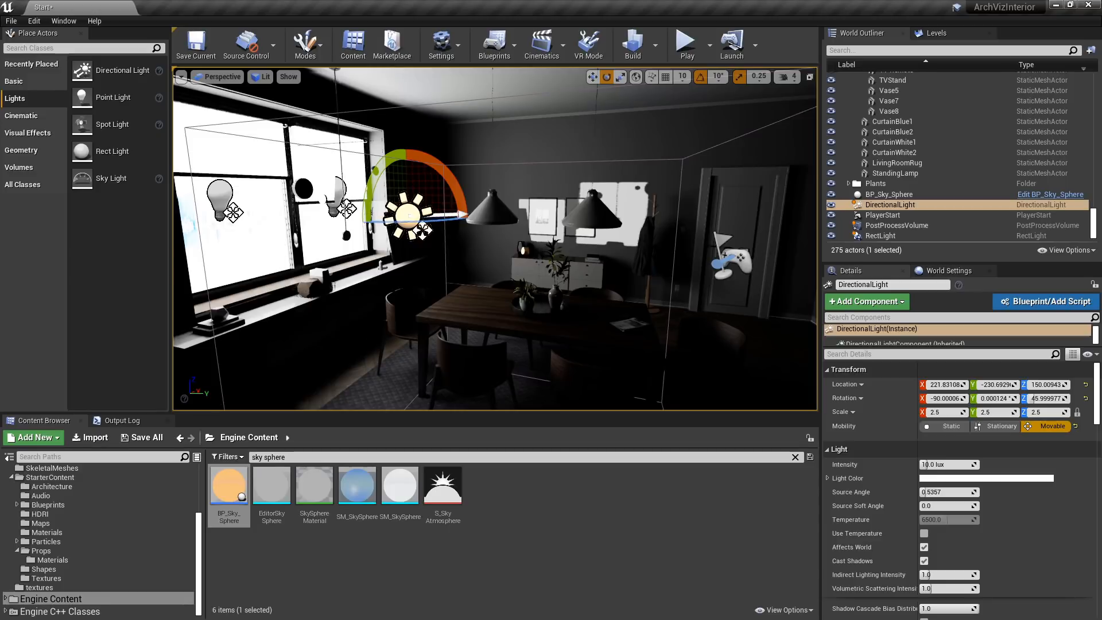
{"action": "left_click", "coordinate": [1014, 428]}
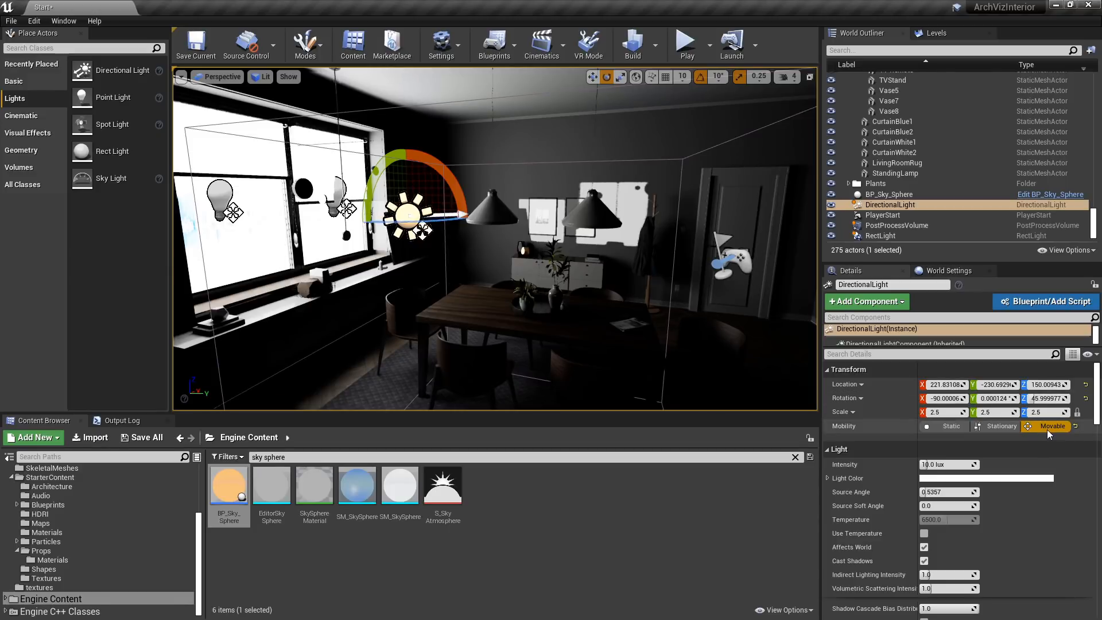
{"action": "scroll", "coordinate": [1047, 429], "scroll_direction": "down", "scroll_amount": 10}
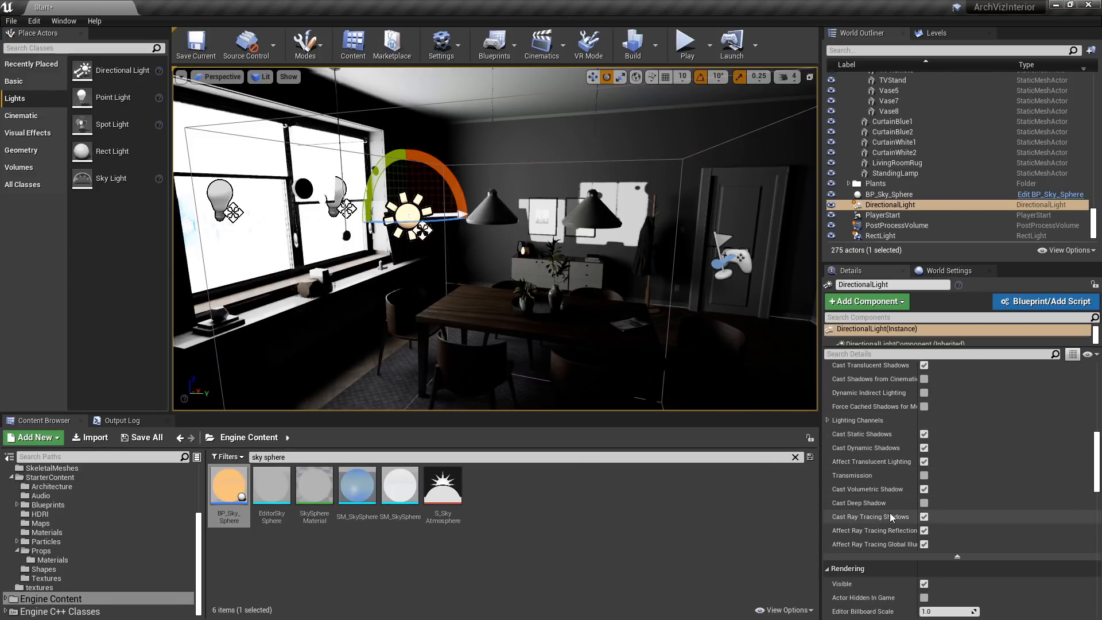
{"action": "scroll", "coordinate": [1001, 490], "scroll_direction": "up", "scroll_amount": 10}
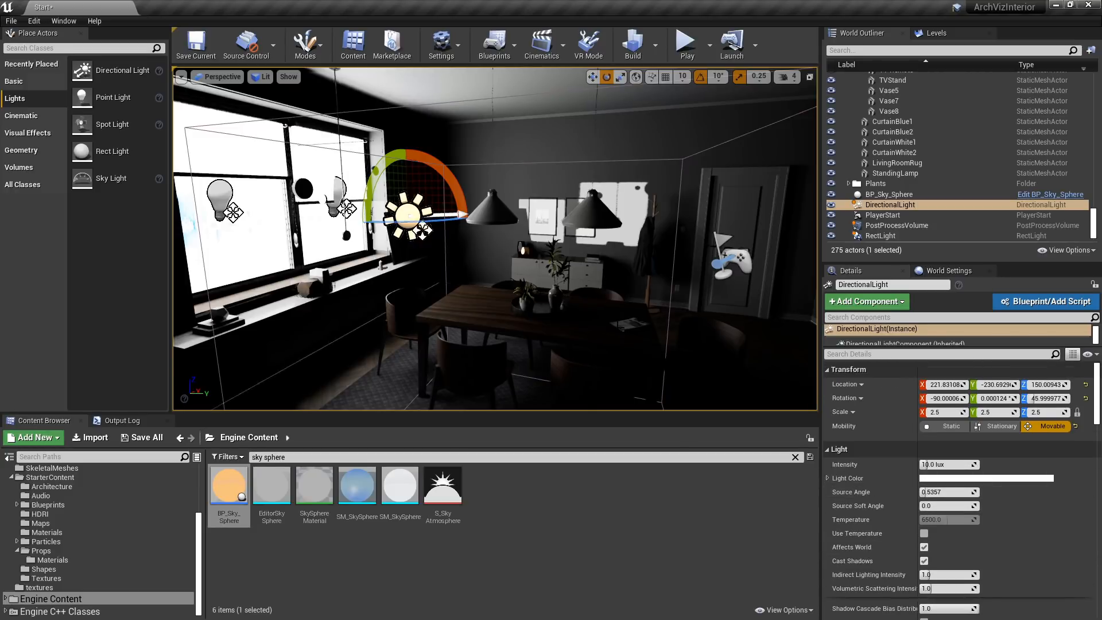
Try Source Angle values of 1.0, 2.0, 0.8 and 0.5 on the Directional Light to compare shadow softness on the picture wall.
{"action": "right_click_drag", "start_coordinate": [618, 325], "coordinate": [1061, 327]}
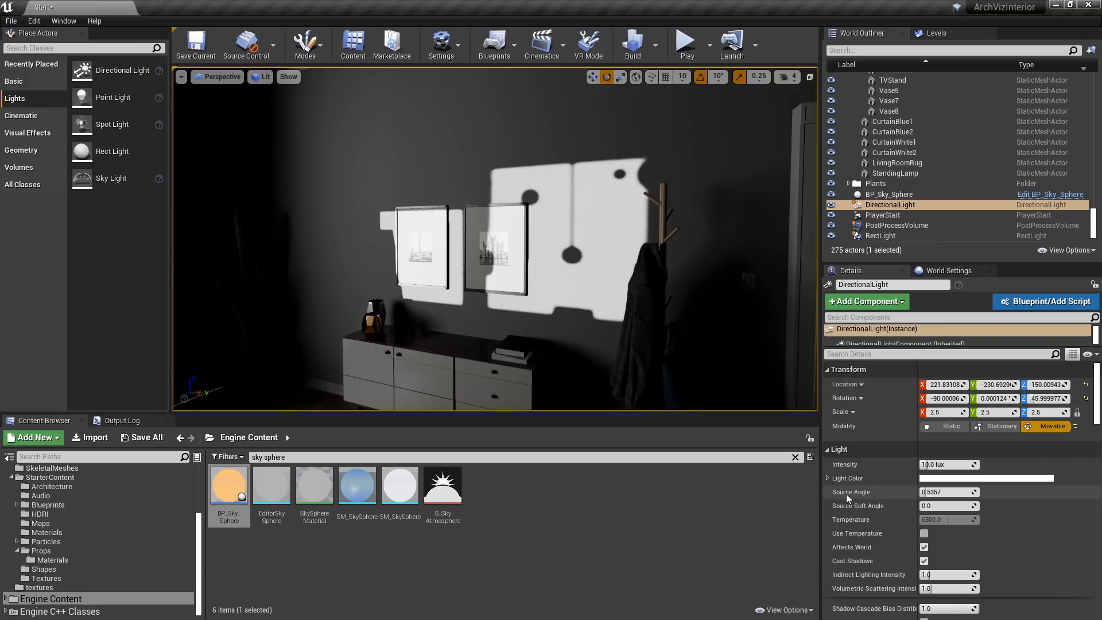
{"action": "left_click", "coordinate": [951, 492]}
{"action": "type", "text": "1.0"}
{"action": "key", "text": "Tab"}
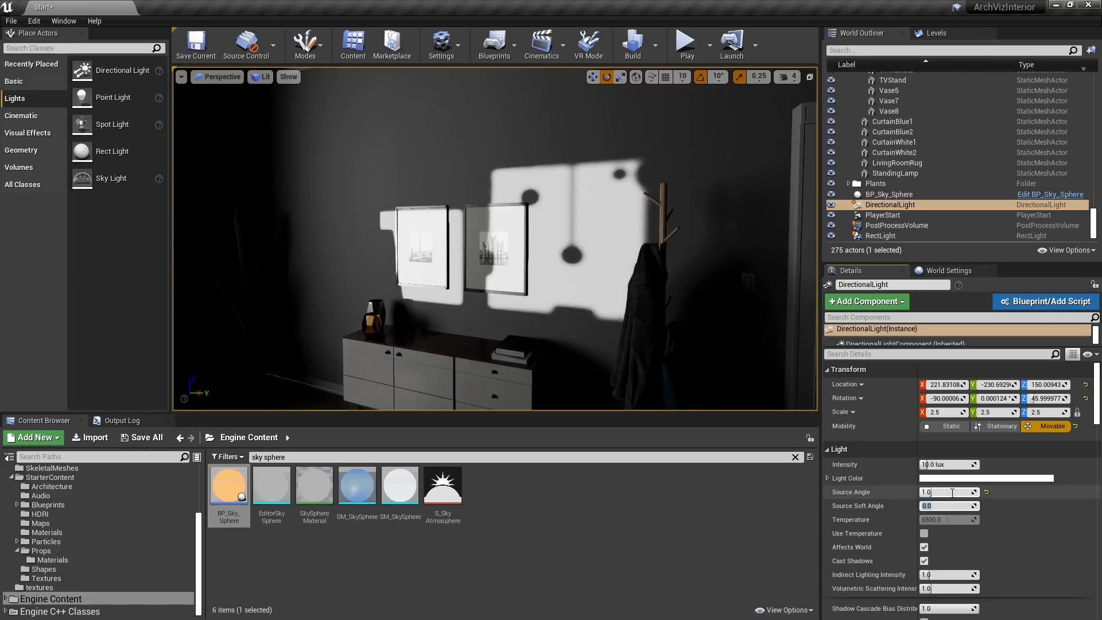
{"action": "left_click", "coordinate": [951, 492]}
{"action": "type", "text": "2.0"}
{"action": "key", "text": "Tab"}
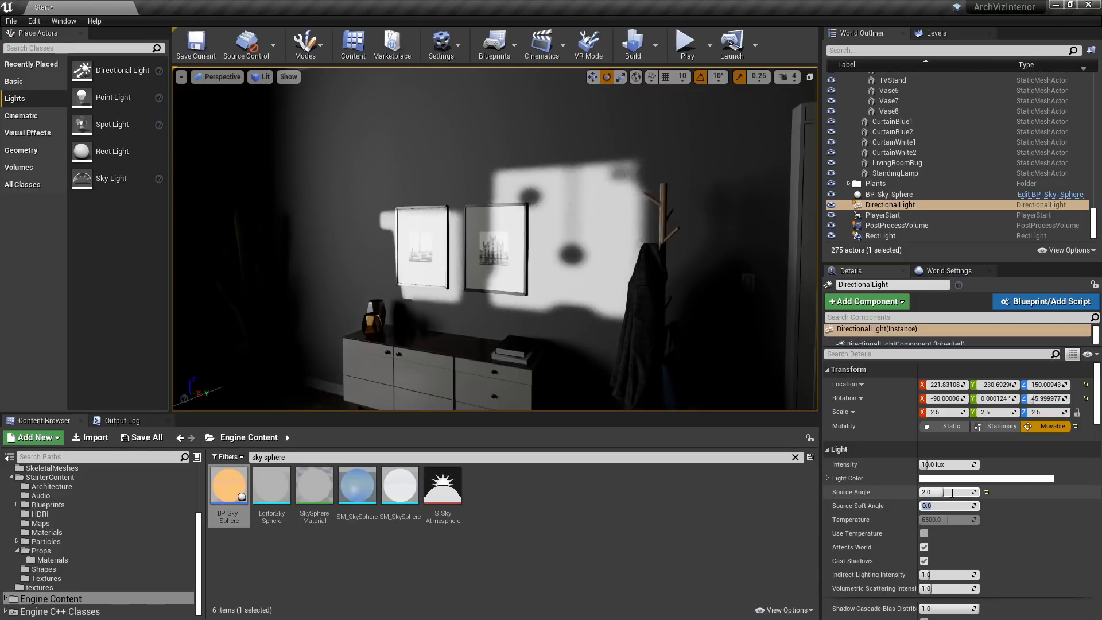
{"action": "left_click", "coordinate": [951, 493]}
{"action": "type", "text": "0.8"}
{"action": "key", "text": "Return"}
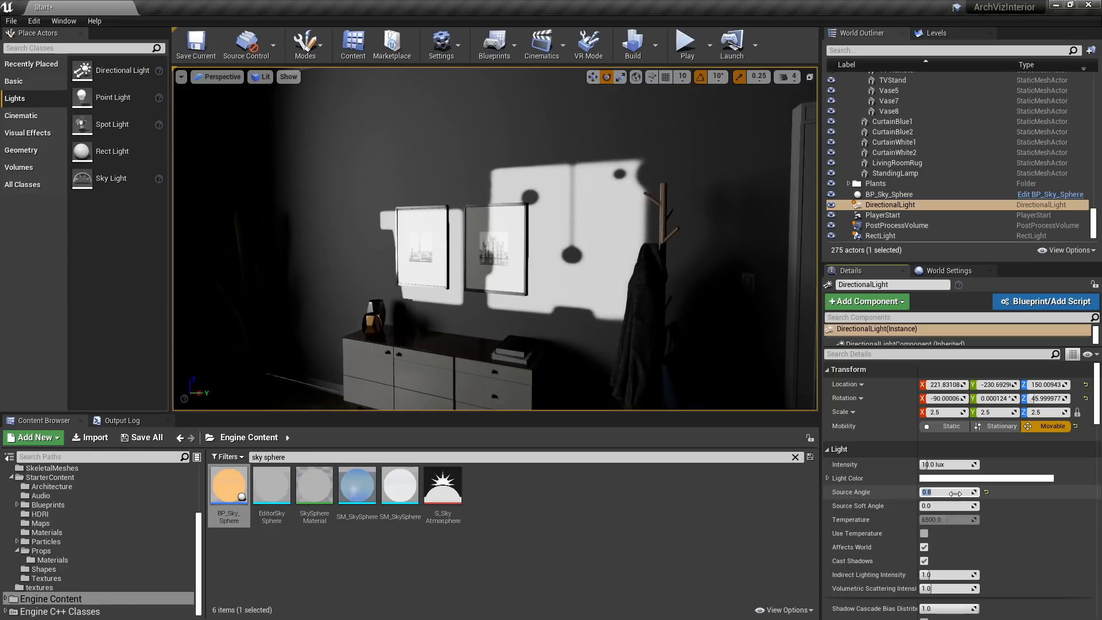
{"action": "left_click", "coordinate": [955, 493]}
{"action": "type", "text": "0.5"}
{"action": "key", "text": "Return"}
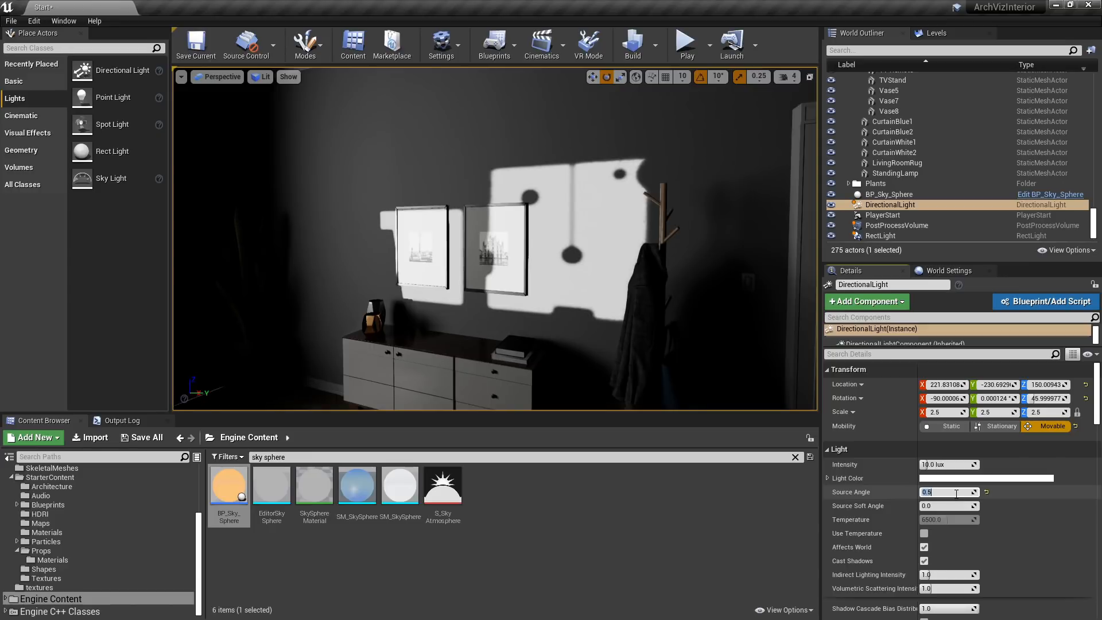
Set the Directional Light's Source Angle to 0.6 and inspect the shadow edges around the framed pictures.
{"action": "type", "text": "0.6"}
{"action": "key", "text": "Return"}
{"action": "scroll", "coordinate": [600, 315], "scroll_direction": "up", "scroll_amount": 3}
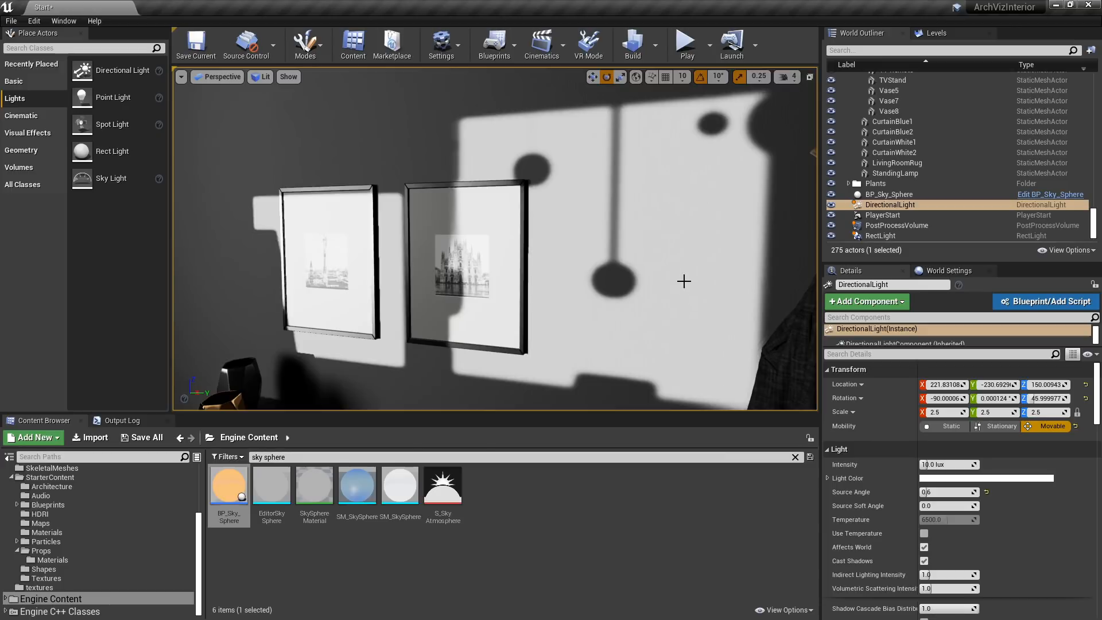
{"action": "key", "text": "s"}
{"action": "right_click_drag", "start_coordinate": [683, 280], "coordinate": [679, 280]}
{"action": "key", "text": "a"}
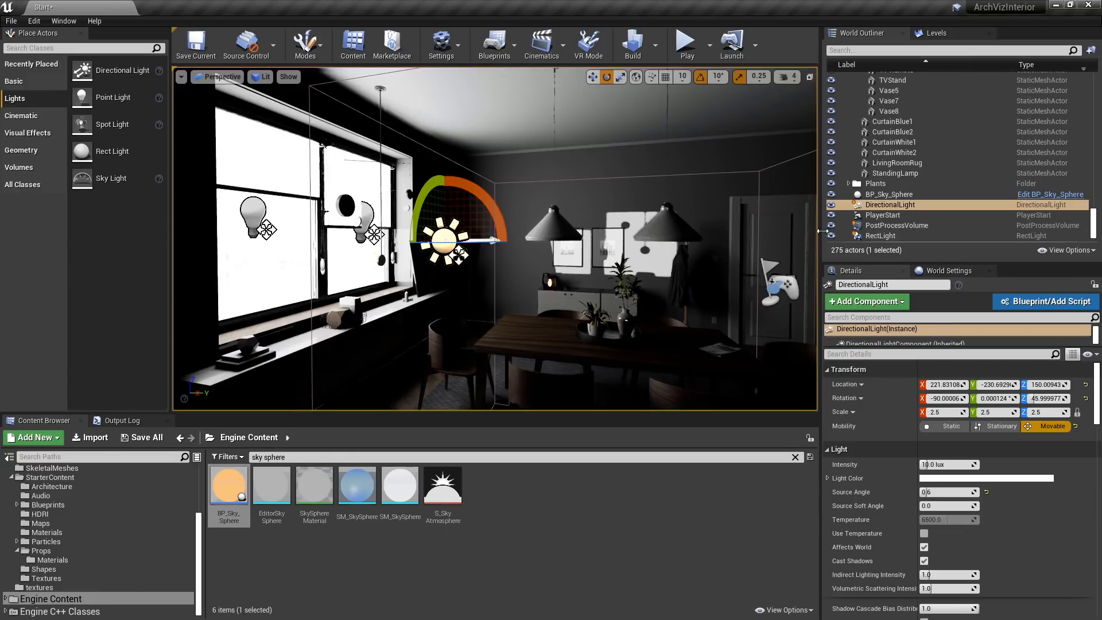
Check the Post Process Volume's Ray Tracing Ambient Occlusion settings, toggling the Enabled override on and back off.
{"action": "left_click", "coordinate": [892, 227]}
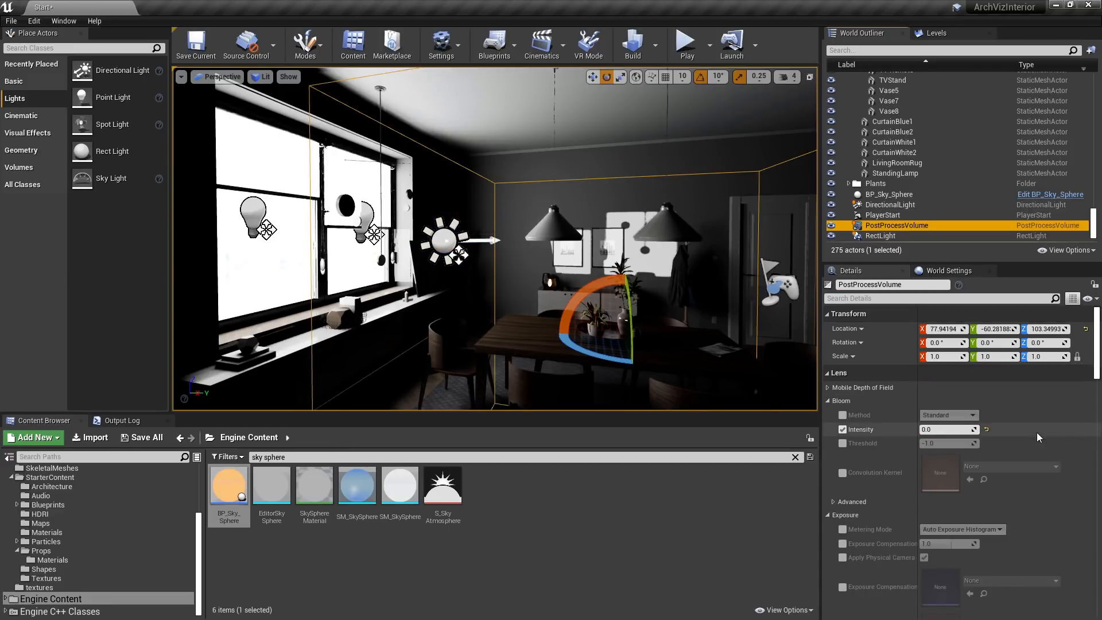
{"action": "scroll", "coordinate": [1037, 432], "scroll_direction": "down", "scroll_amount": 10}
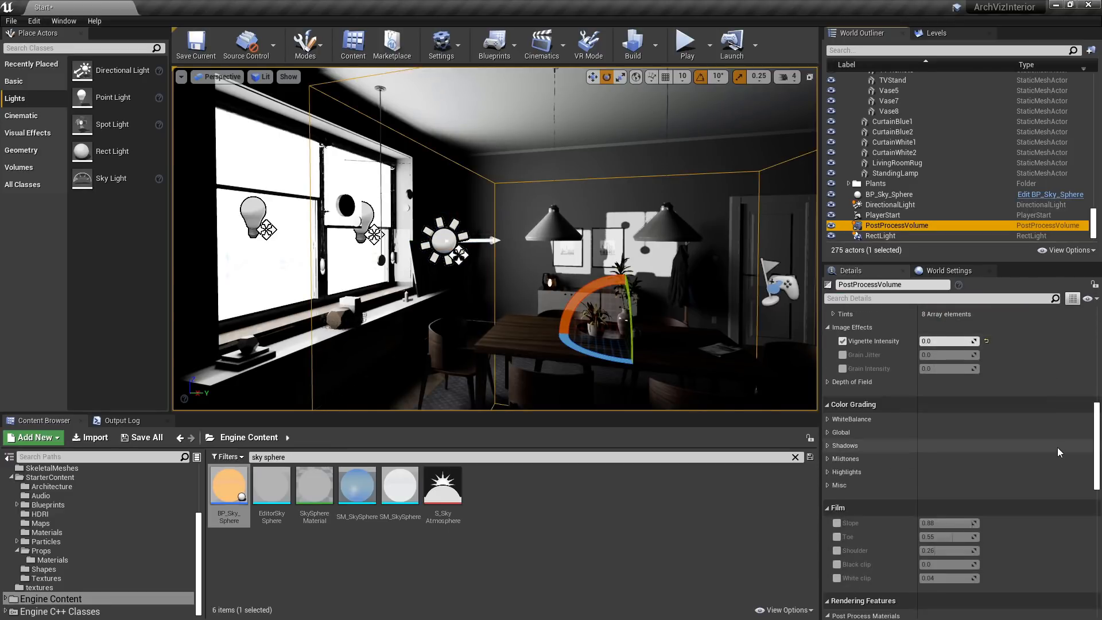
{"action": "scroll", "coordinate": [1057, 446], "scroll_direction": "down", "scroll_amount": 9}
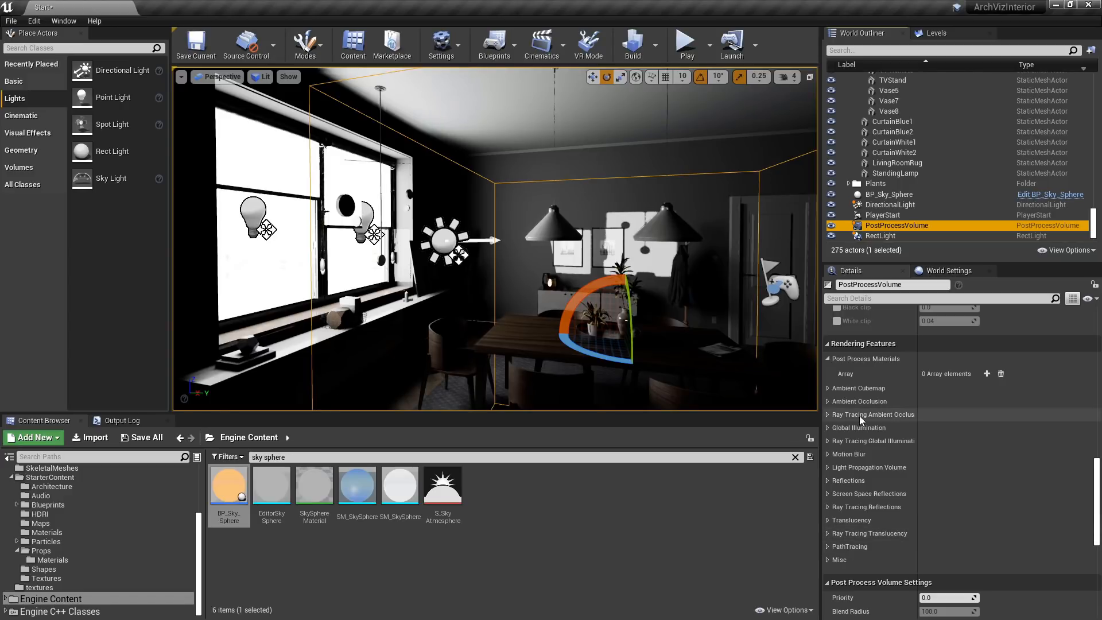
{"action": "left_click", "coordinate": [830, 414]}
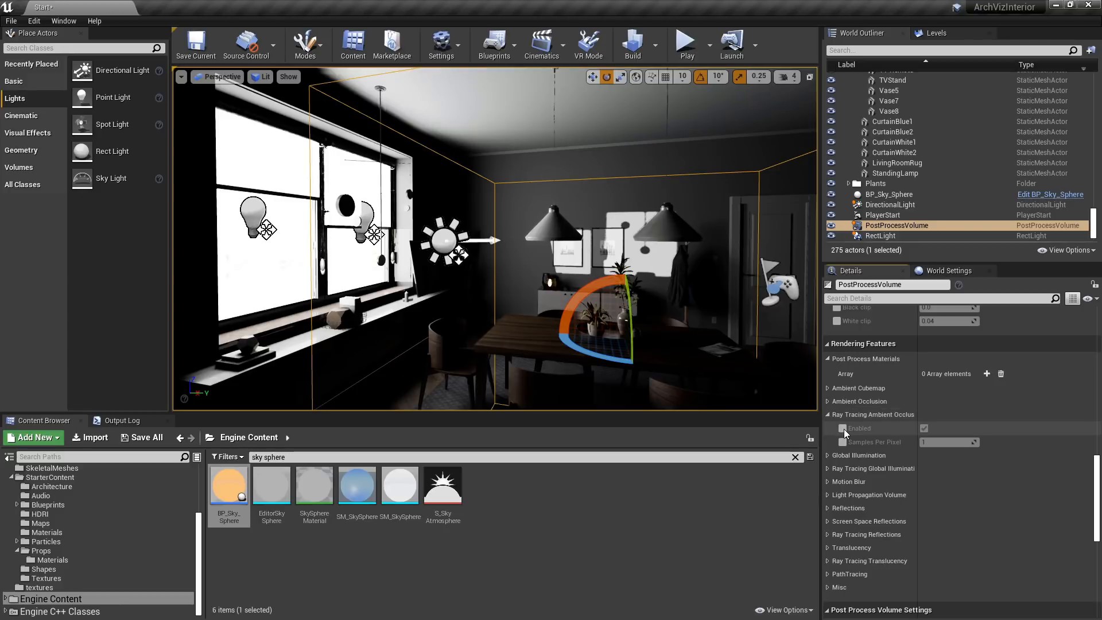
{"action": "left_click", "coordinate": [842, 428]}
{"action": "left_click", "coordinate": [842, 428]}
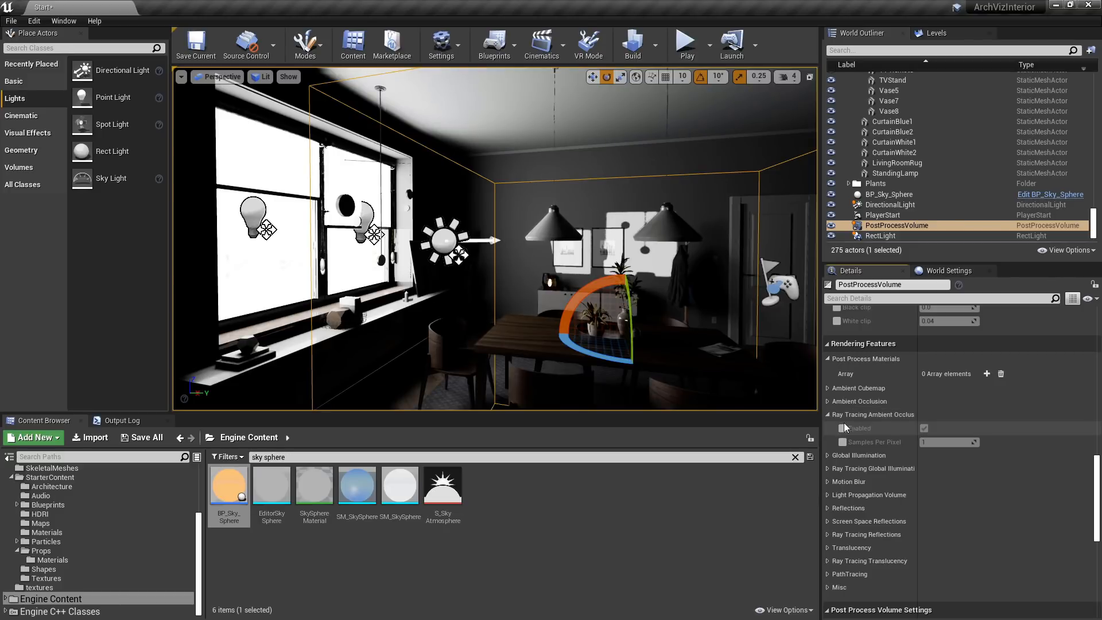
{"action": "left_click", "coordinate": [827, 402]}
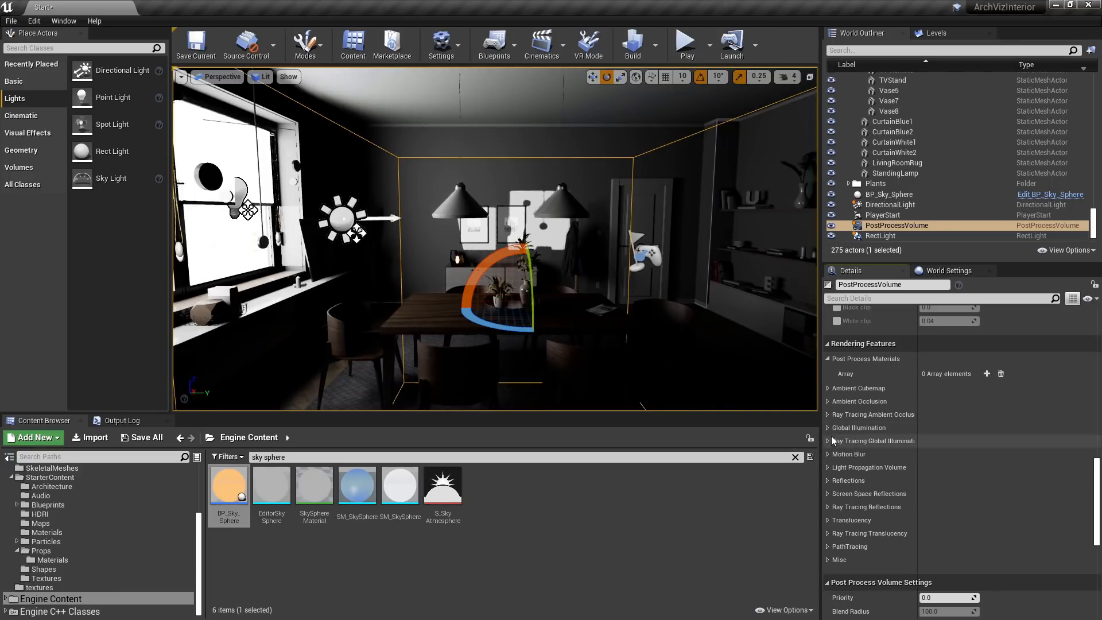
Enable the volume's Ray Tracing Global Illumination Type override and set it to Brute Force.
{"action": "left_click", "coordinate": [827, 440]}
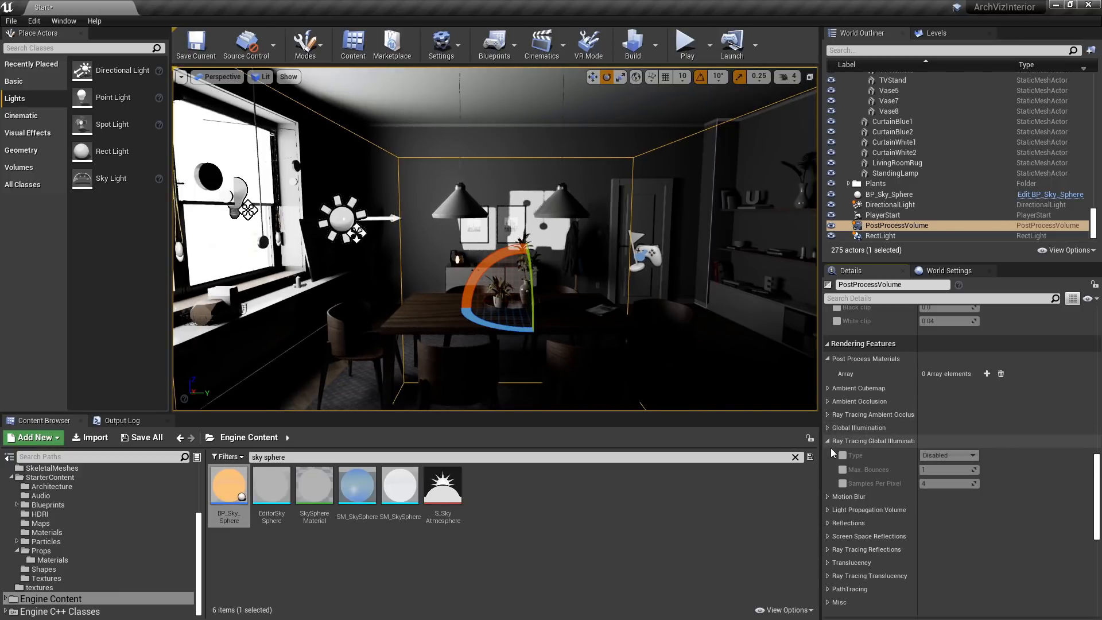
{"action": "left_click", "coordinate": [827, 428]}
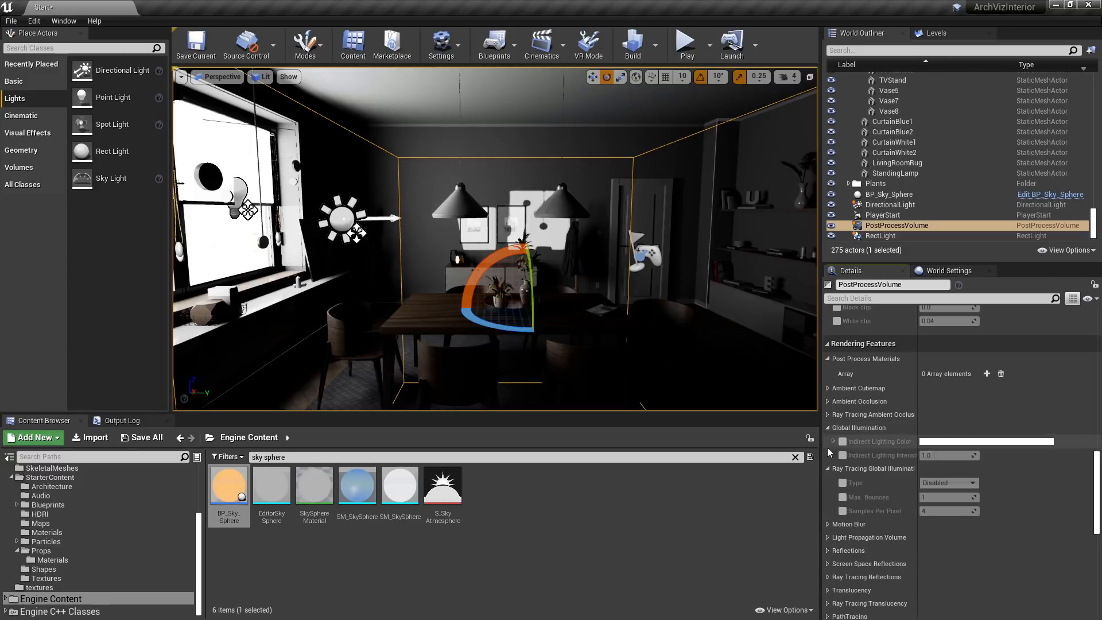
{"action": "left_click", "coordinate": [844, 484]}
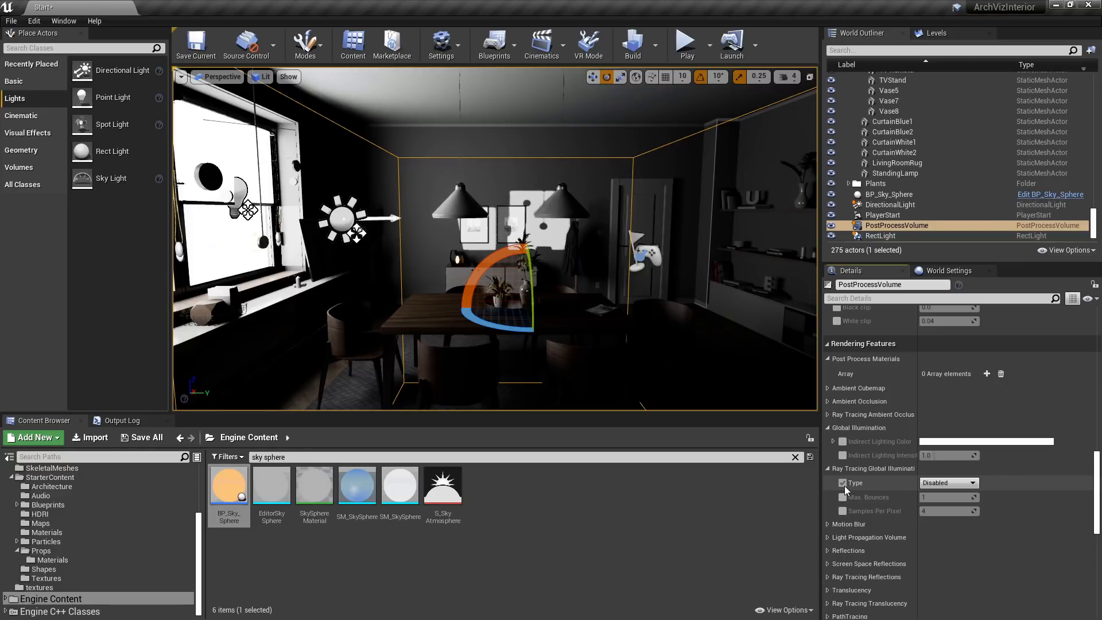
{"action": "left_click", "coordinate": [931, 484]}
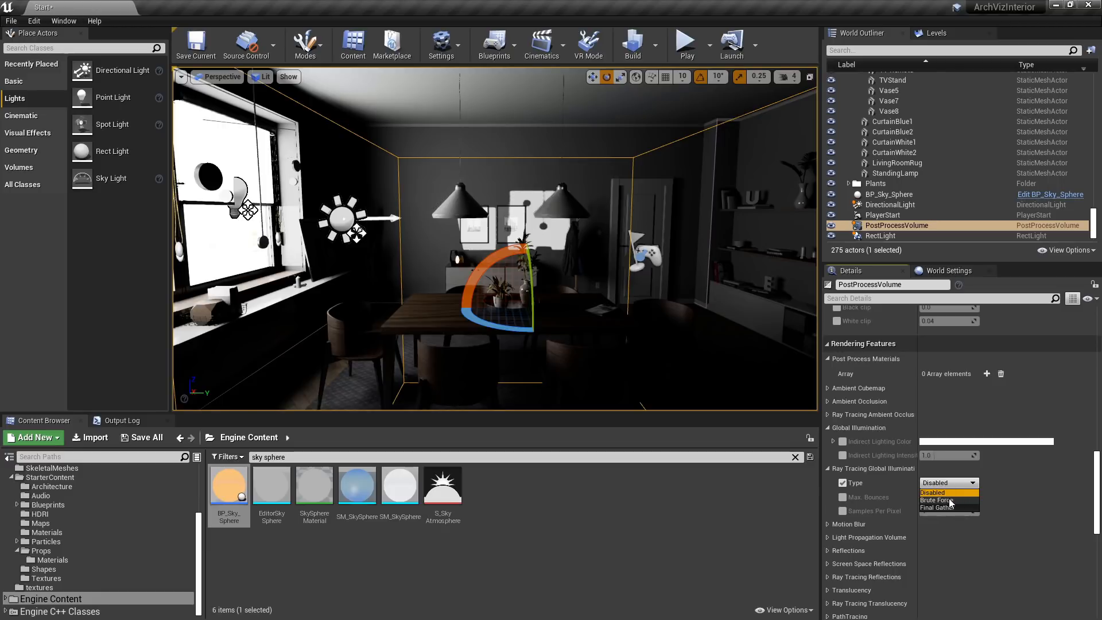
{"action": "left_click", "coordinate": [949, 499]}
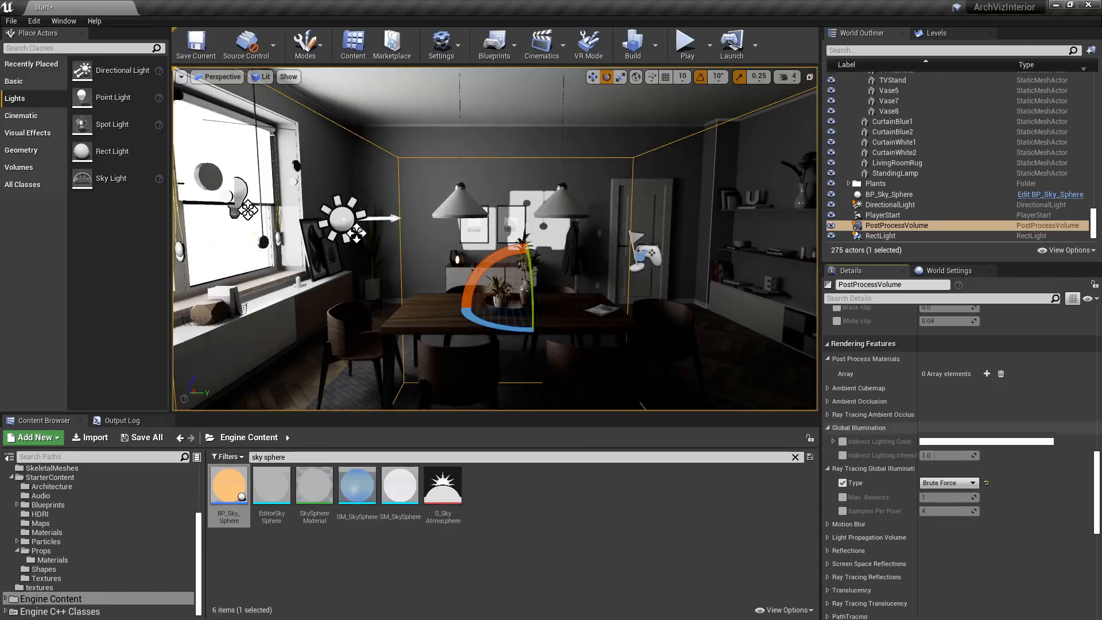
Switch the viewport to game view and examine the global illumination around the dining table and wall shelves.
{"action": "right_click_drag", "start_coordinate": [658, 278], "coordinate": [701, 240]}
{"action": "key", "text": "g"}
{"action": "key", "text": "s"}
{"action": "key", "text": "w"}
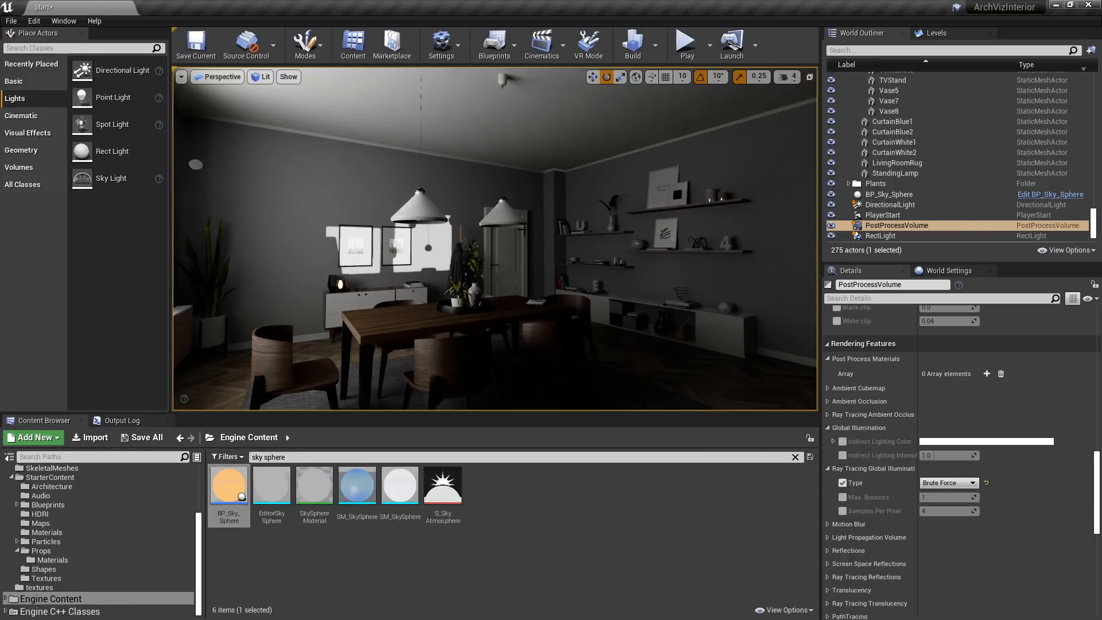
{"action": "right_click_drag", "start_coordinate": [689, 241], "coordinate": [697, 247]}
Display the performance statistics in the viewport with the console commands stat fps and stat unit.
{"action": "key", "text": "grave"}
{"action": "type", "text": "stat fps"}
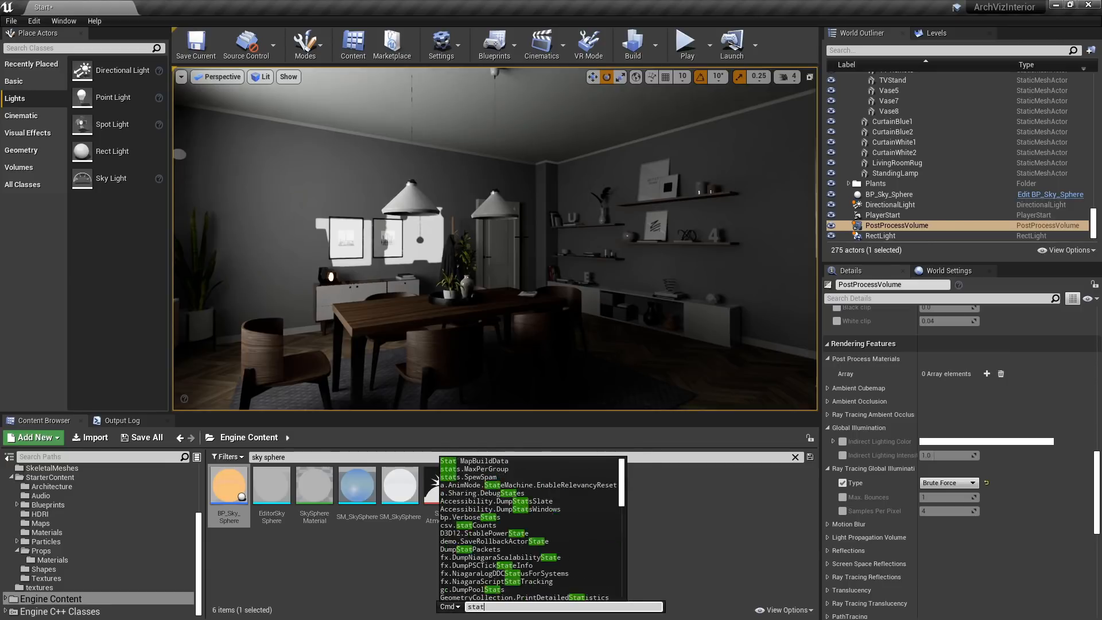
{"action": "key", "text": "Return"}
{"action": "key", "text": "grave"}
{"action": "type", "text": "stat unit"}
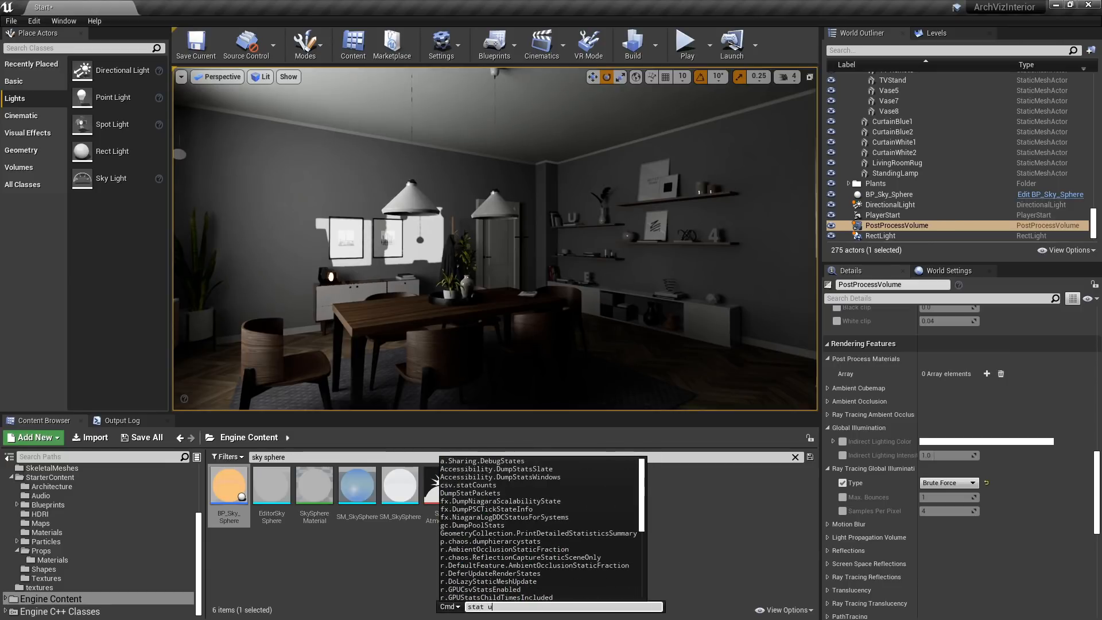
{"action": "key", "text": "Return"}
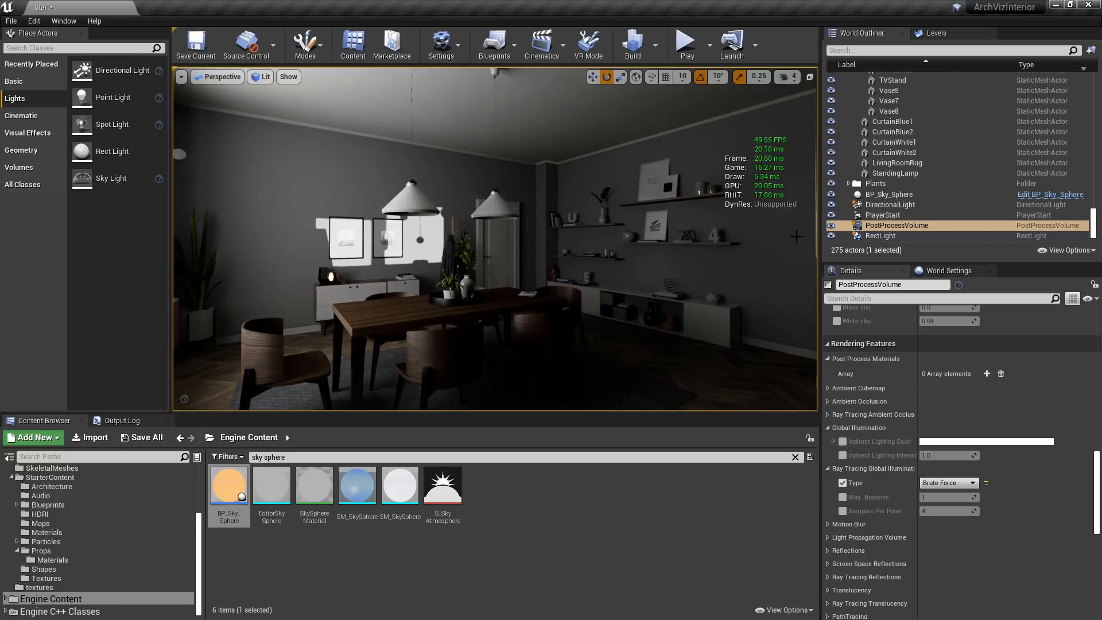
Switch the Post Process Volume's Ray Tracing Global Illumination Type to Final Gather and inspect the lighting in the dining area.
{"action": "left_click", "coordinate": [947, 482]}
{"action": "left_click", "coordinate": [939, 509]}
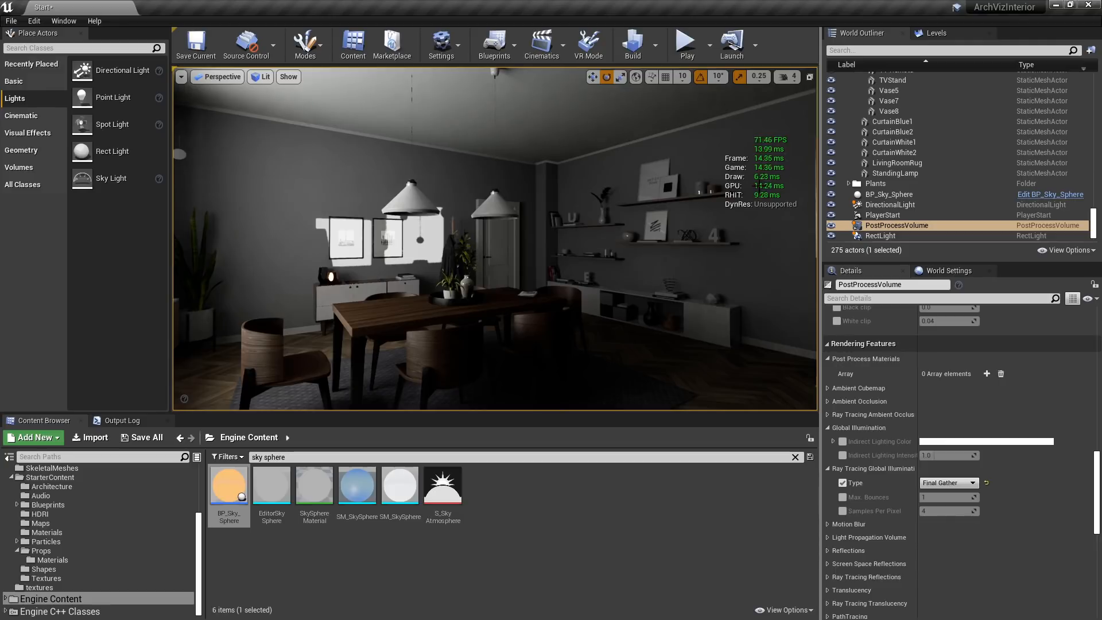
{"action": "right_click_drag", "start_coordinate": [595, 290], "coordinate": [551, 287]}
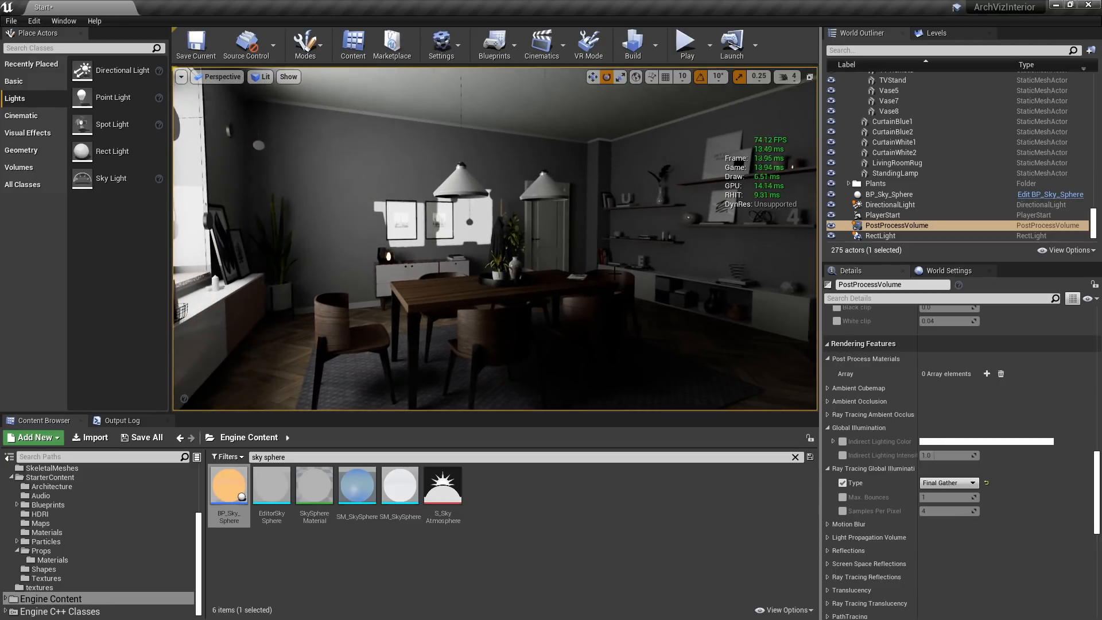
{"action": "right_click_drag", "start_coordinate": [615, 274], "coordinate": [580, 310]}
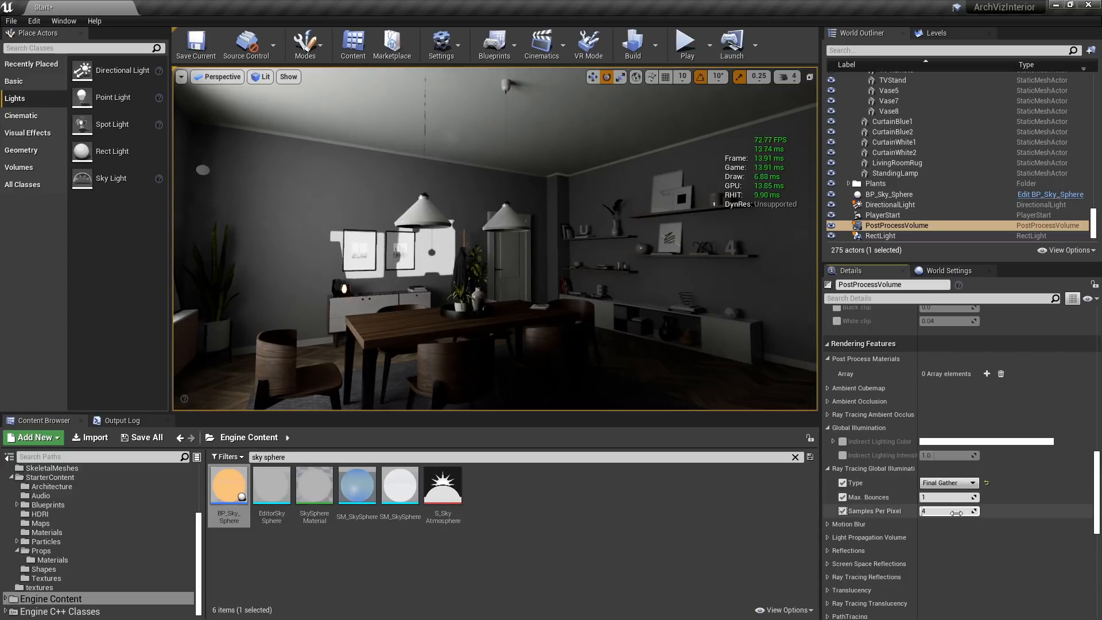
Try the Brute Force Ray Tracing Global Illumination Type with Max. Bounces set to 2.
{"action": "left_click", "coordinate": [947, 483]}
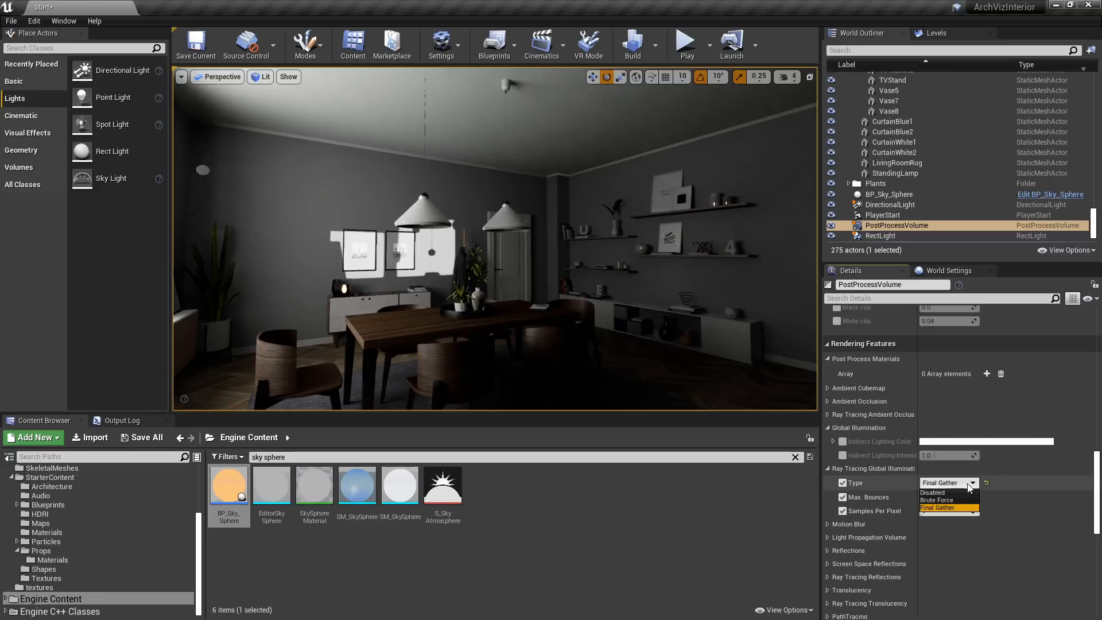
{"action": "left_click", "coordinate": [936, 500]}
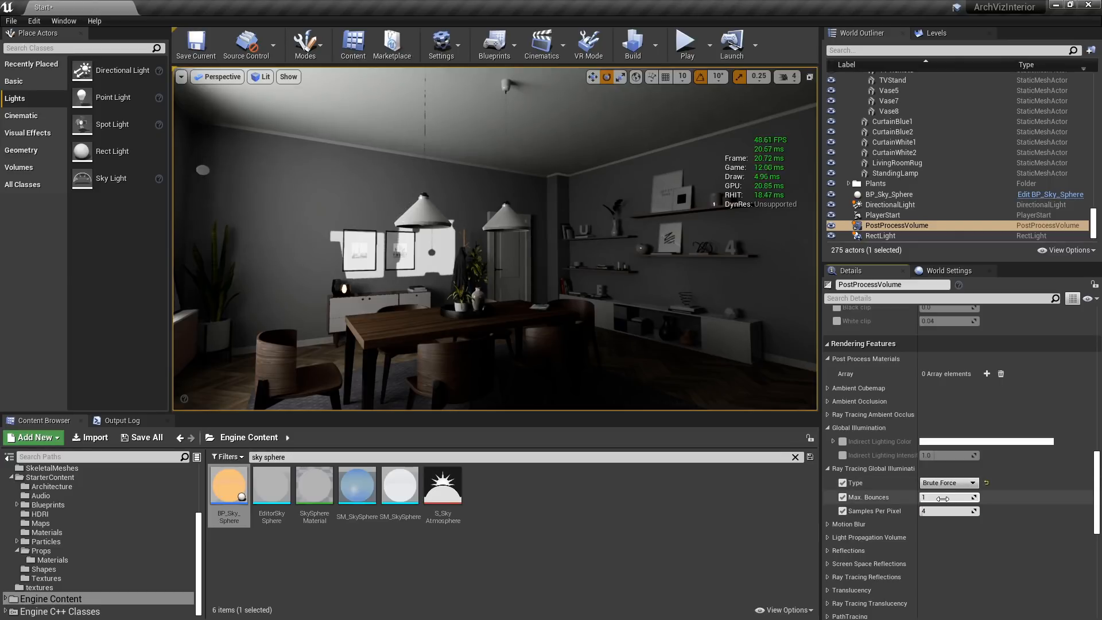
{"action": "left_click", "coordinate": [944, 497]}
{"action": "left_click", "coordinate": [943, 507]}
{"action": "type", "text": "2"}
{"action": "key", "text": "Return"}
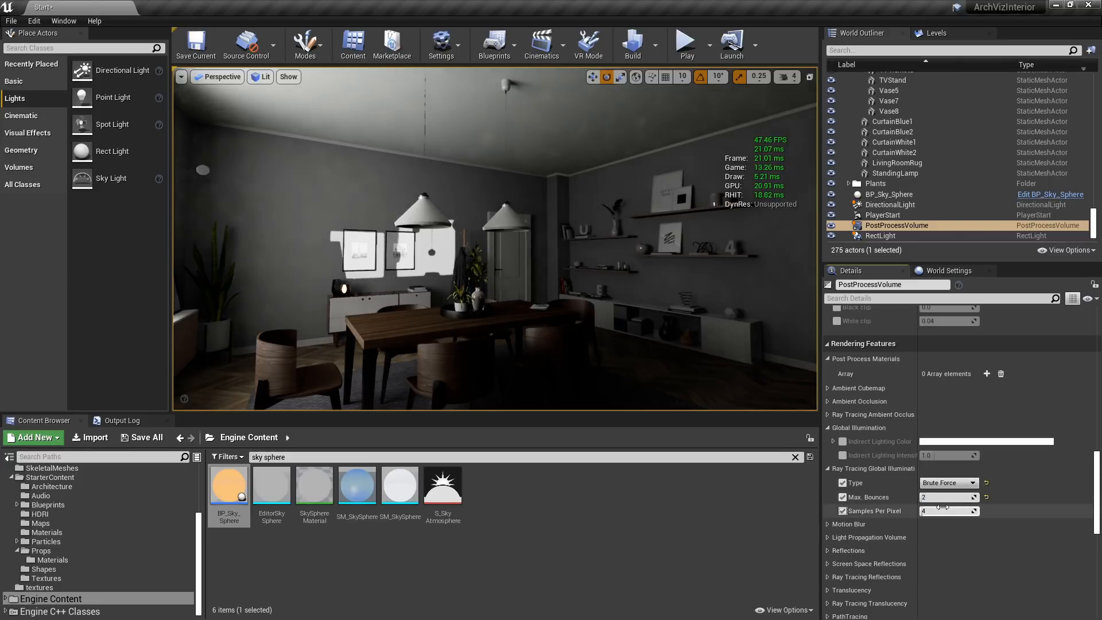
Set the ray-traced GI to 16 Samples Per Pixel, using Final Gather with 1 bounce, and inspect the room's lighting.
{"action": "left_click", "coordinate": [941, 508]}
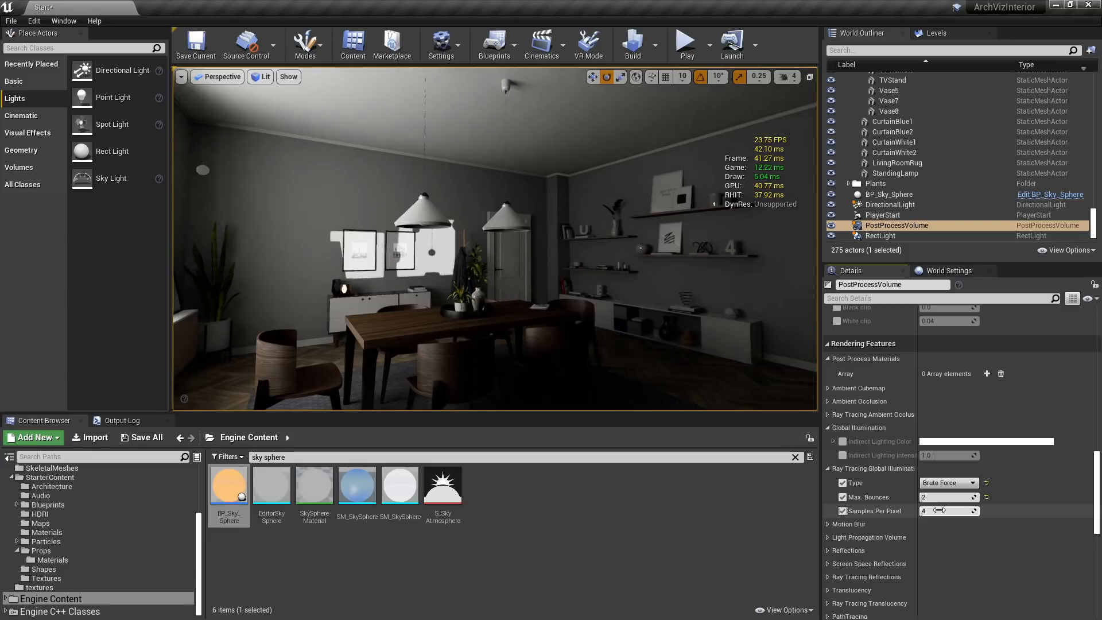
{"action": "type", "text": "16"}
{"action": "key", "text": "Tab"}
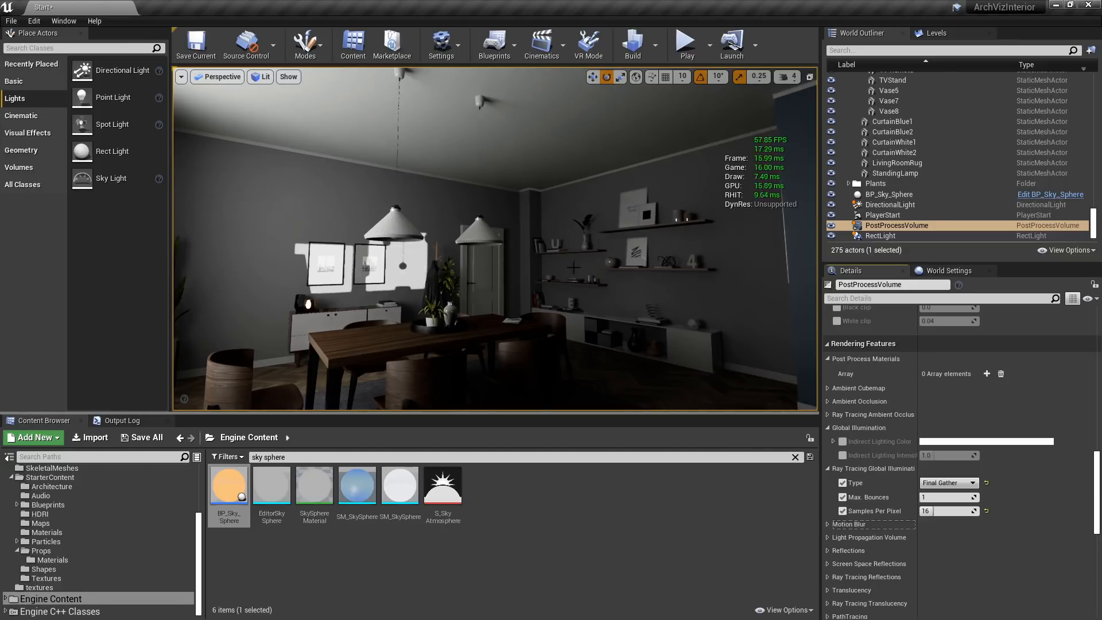
{"action": "right_click_drag", "start_coordinate": [574, 267], "coordinate": [519, 261]}
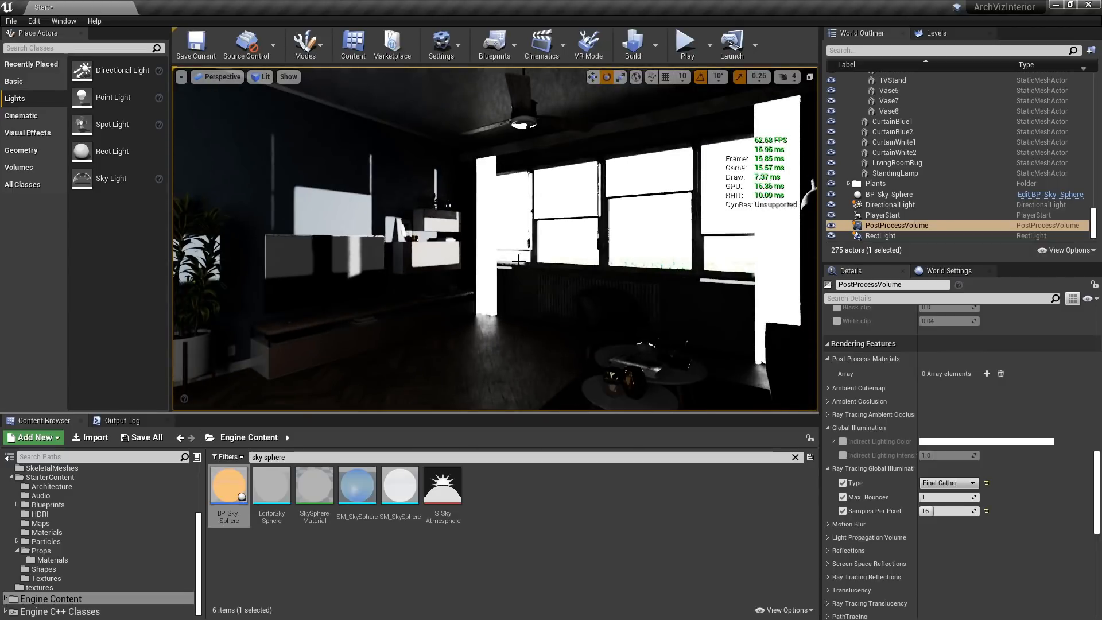
{"action": "right_click_drag", "start_coordinate": [578, 236], "coordinate": [547, 251]}
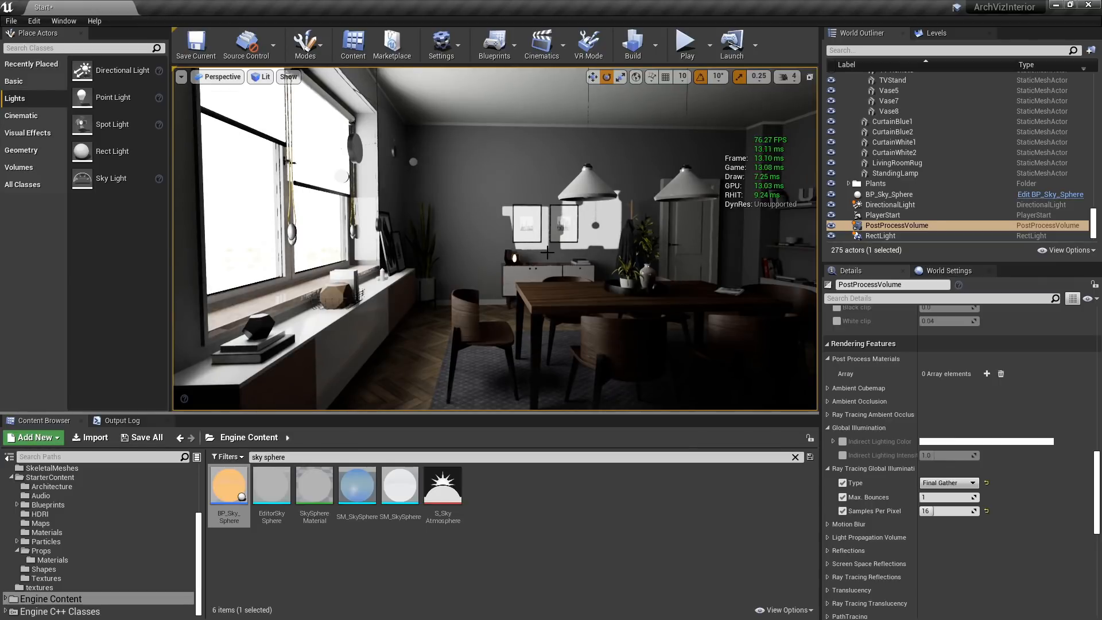
Leave game view, set the intensity of both window Rect Lights to 16 cd, and check the room's brightness.
{"action": "key", "text": "g"}
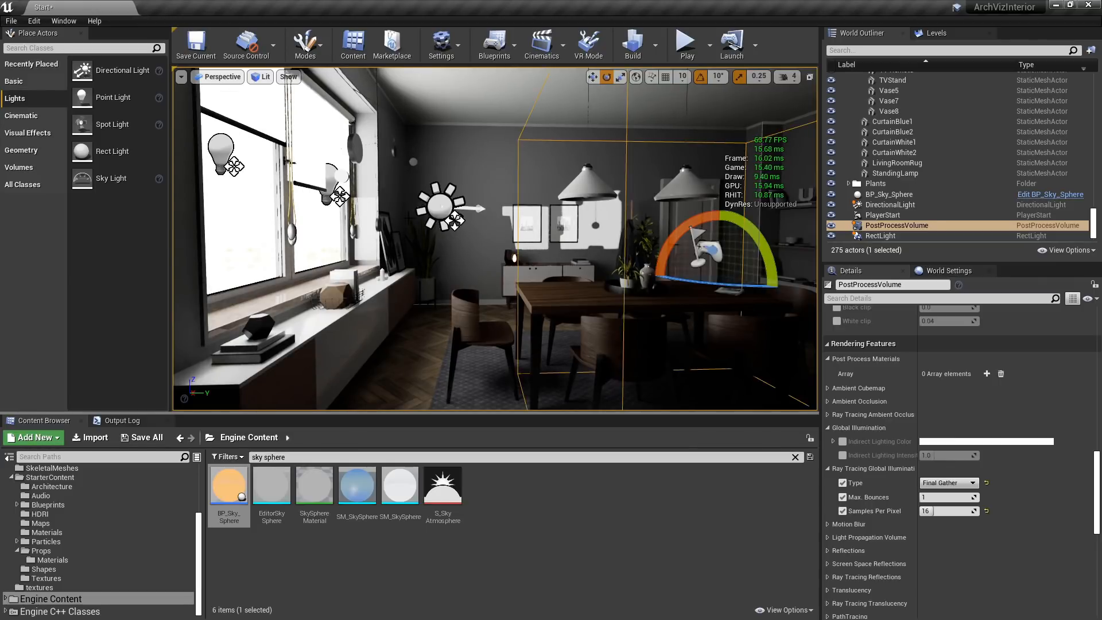
{"action": "left_click", "coordinate": [333, 179]}
{"action": "left_click", "coordinate": [220, 150], "text": "ctrl"}
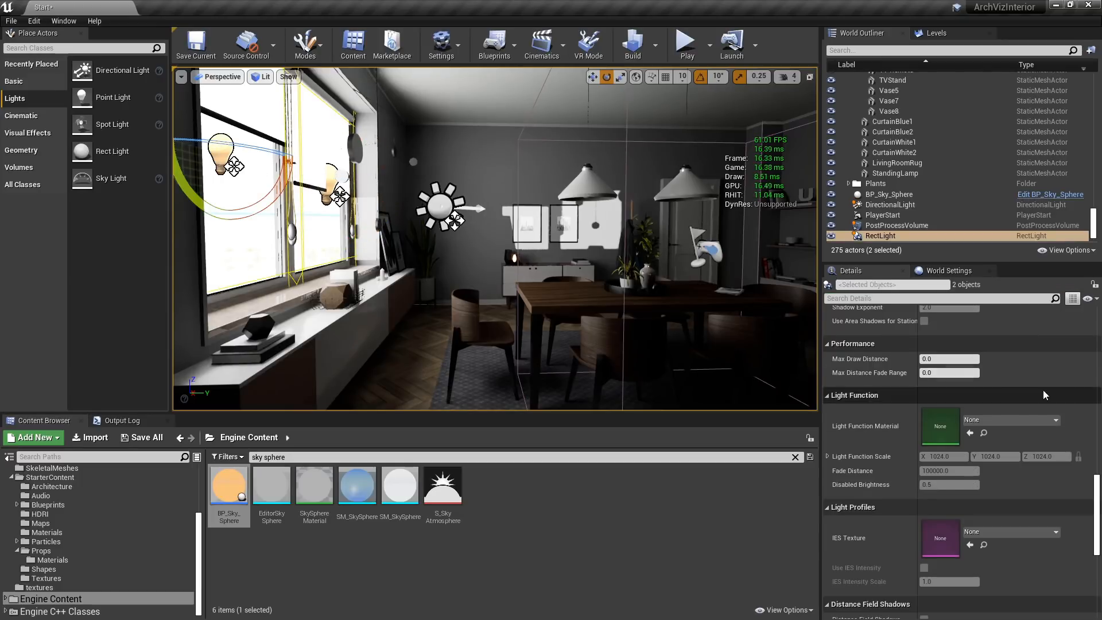
{"action": "scroll", "coordinate": [977, 367], "scroll_direction": "up", "scroll_amount": 10}
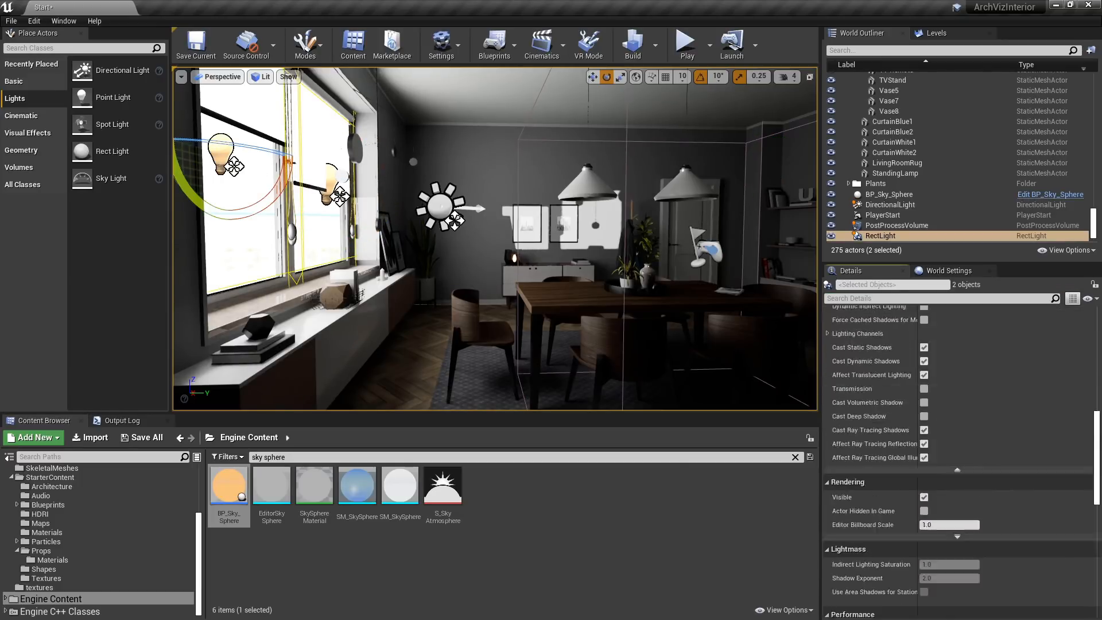
{"action": "left_click", "coordinate": [953, 409]}
{"action": "type", "text": "1"}
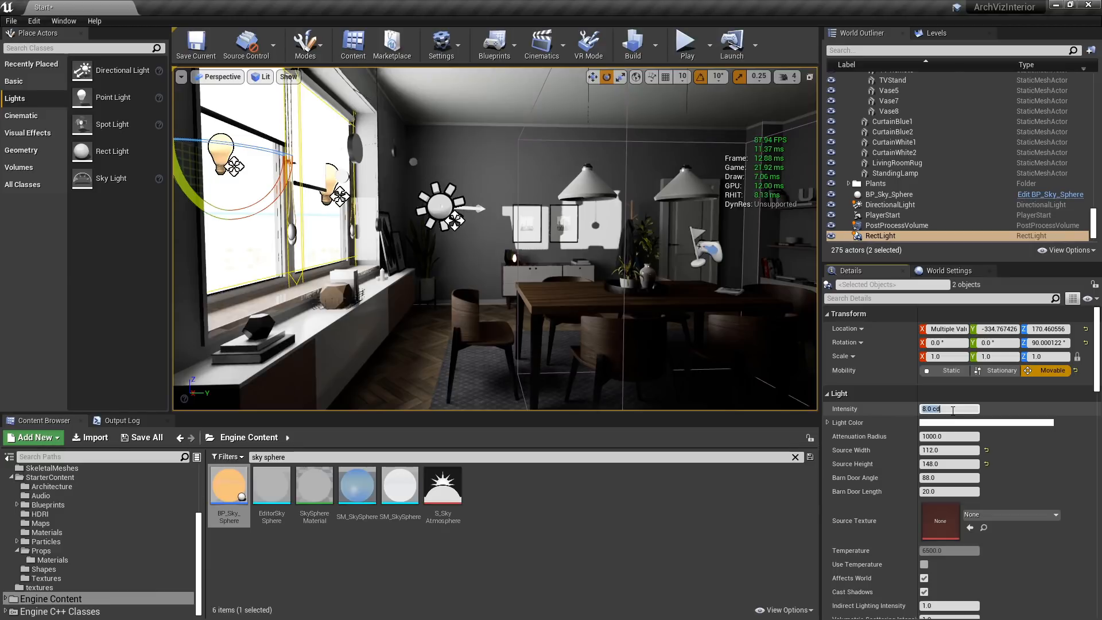
{"action": "type", "text": "6"}
{"action": "key", "text": "Return"}
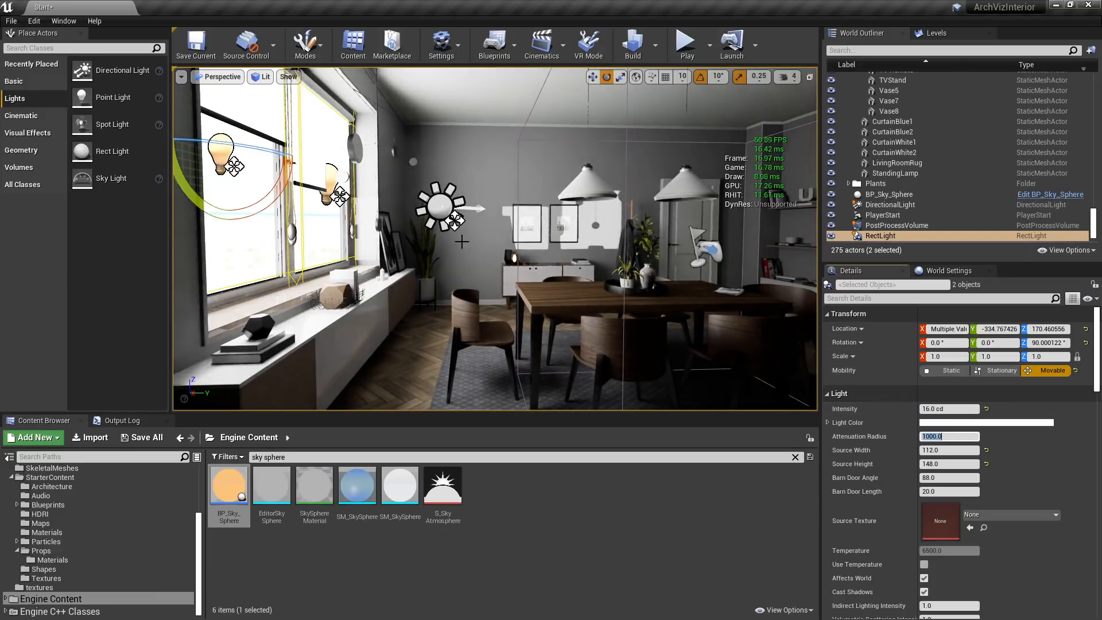
{"action": "scroll", "coordinate": [495, 238], "scroll_direction": "up", "scroll_amount": 2}
{"action": "right_click_drag", "start_coordinate": [480, 286], "coordinate": [712, 201]}
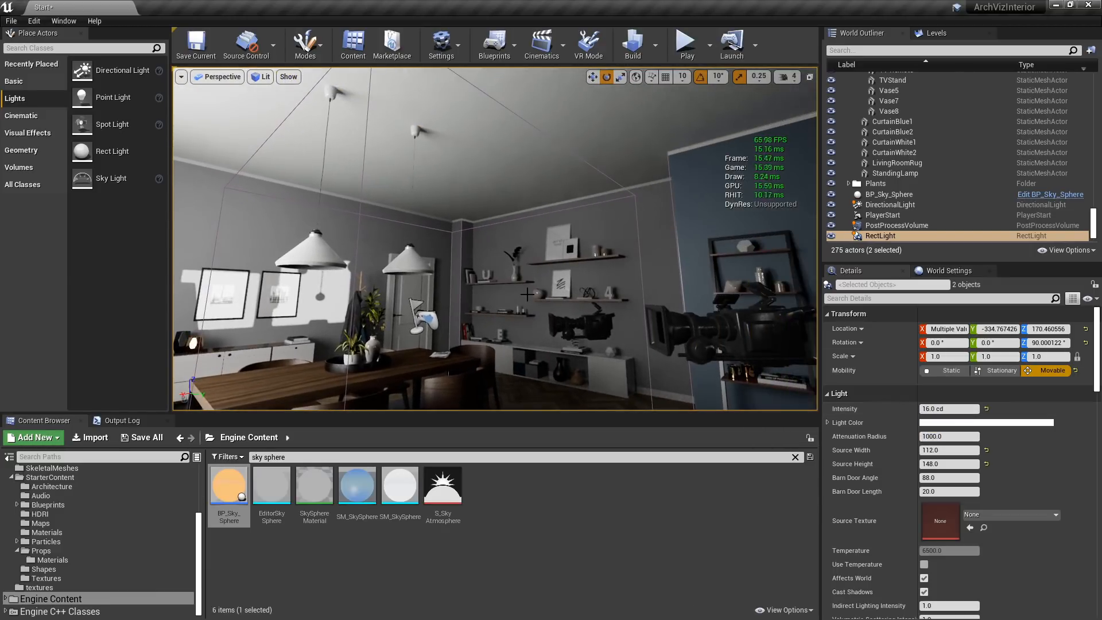
{"action": "right_click_drag", "start_coordinate": [504, 207], "coordinate": [320, 232]}
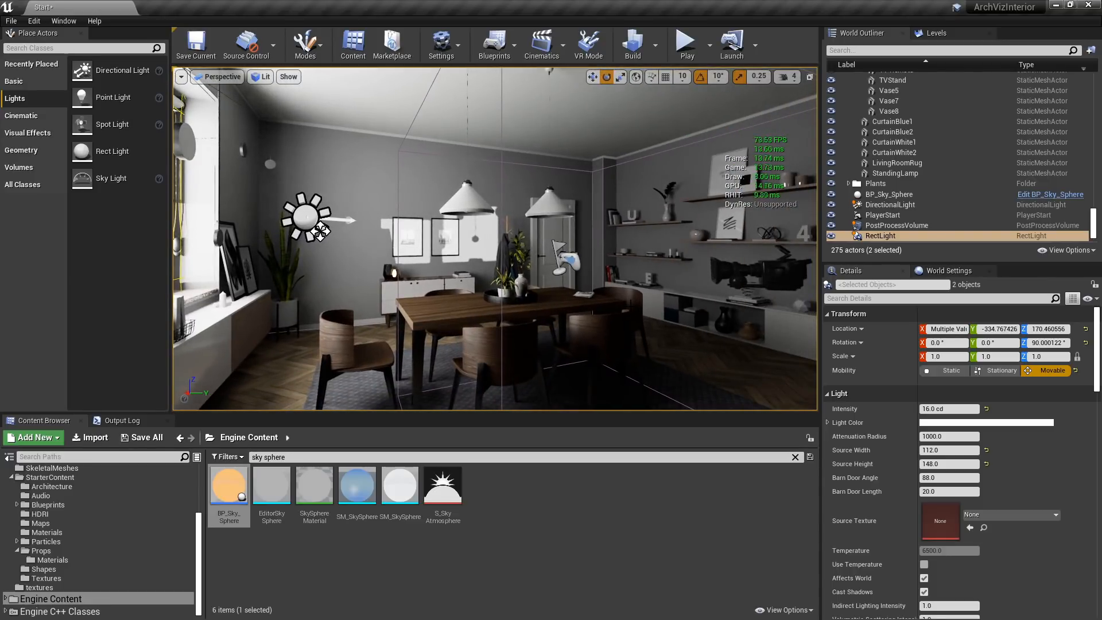
Enable the Post Process Volume's Metering Mode override and set both Min EV100 and Max EV100 to 5.0.
{"action": "left_click", "coordinate": [905, 226]}
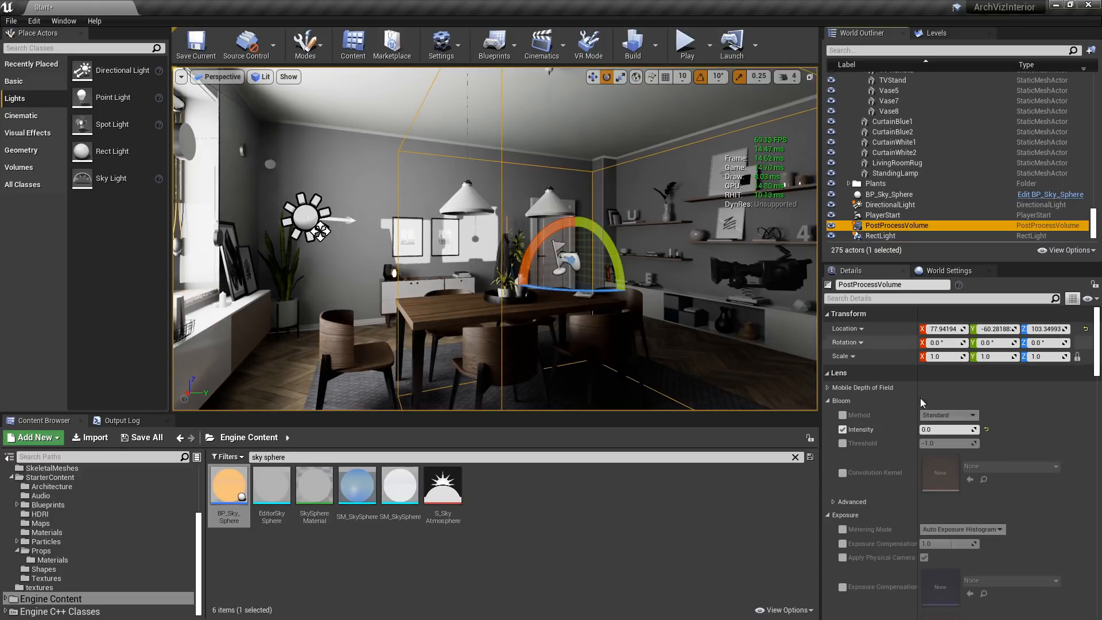
{"action": "scroll", "coordinate": [970, 453], "scroll_direction": "down", "scroll_amount": 3}
{"action": "scroll", "coordinate": [981, 453], "scroll_direction": "down", "scroll_amount": 2}
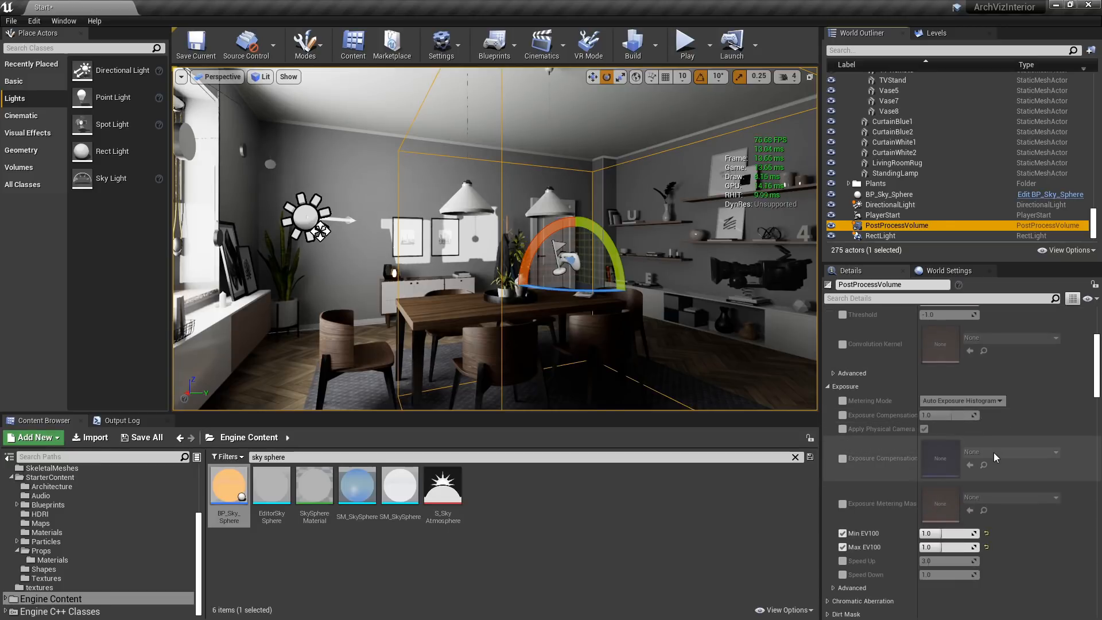
{"action": "left_click", "coordinate": [843, 401]}
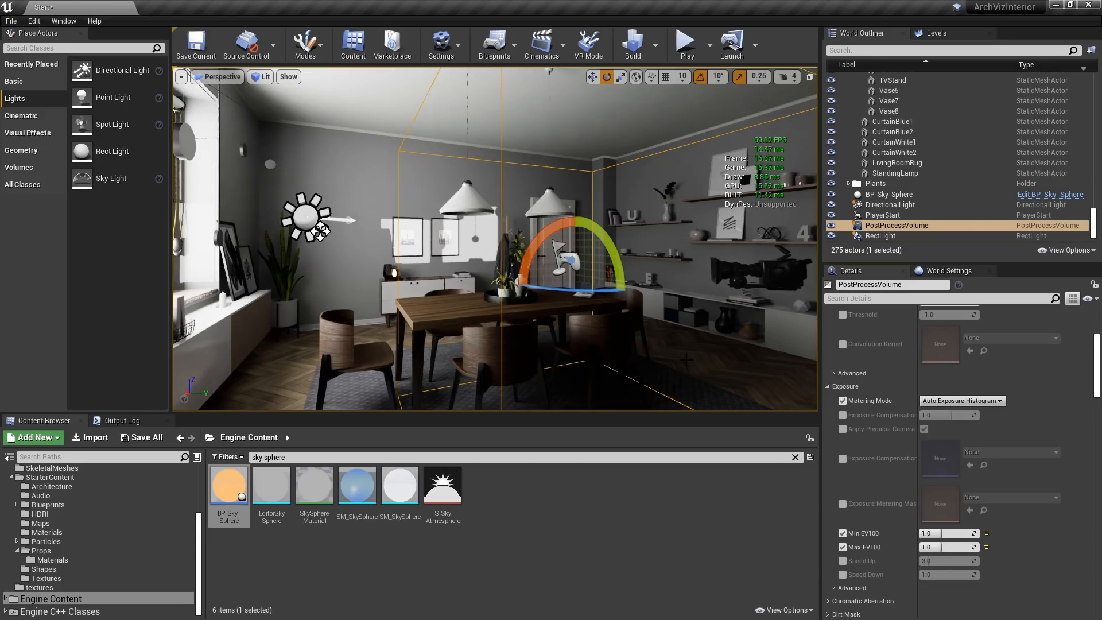
{"action": "left_click", "coordinate": [946, 533]}
{"action": "type", "text": "5"}
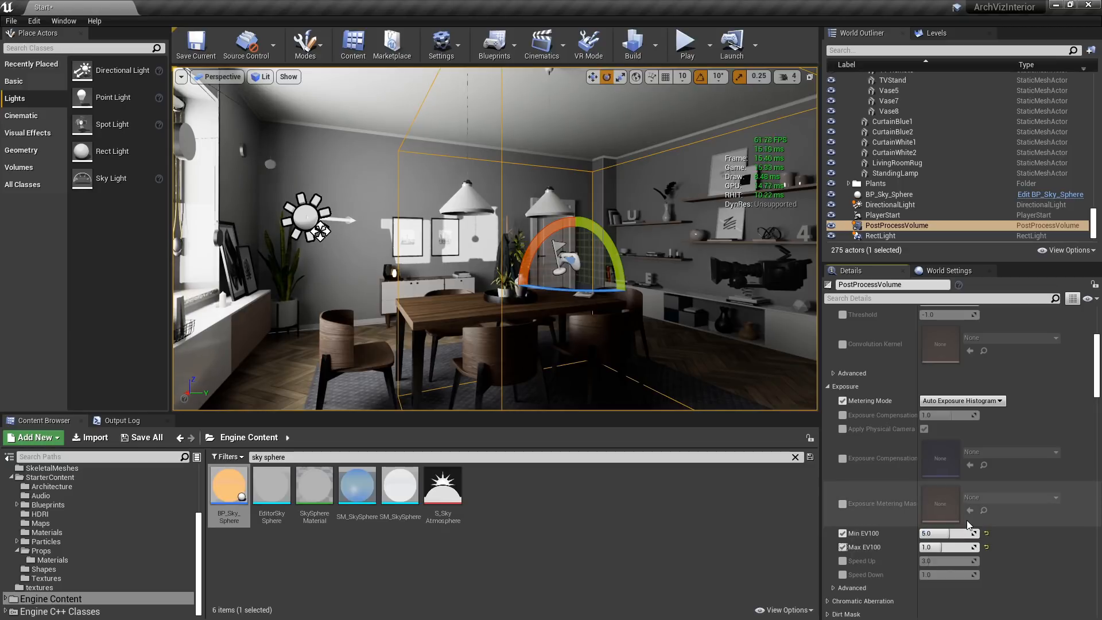
{"action": "left_click", "coordinate": [966, 544]}
{"action": "type", "text": "5"}
{"action": "key", "text": "Return"}
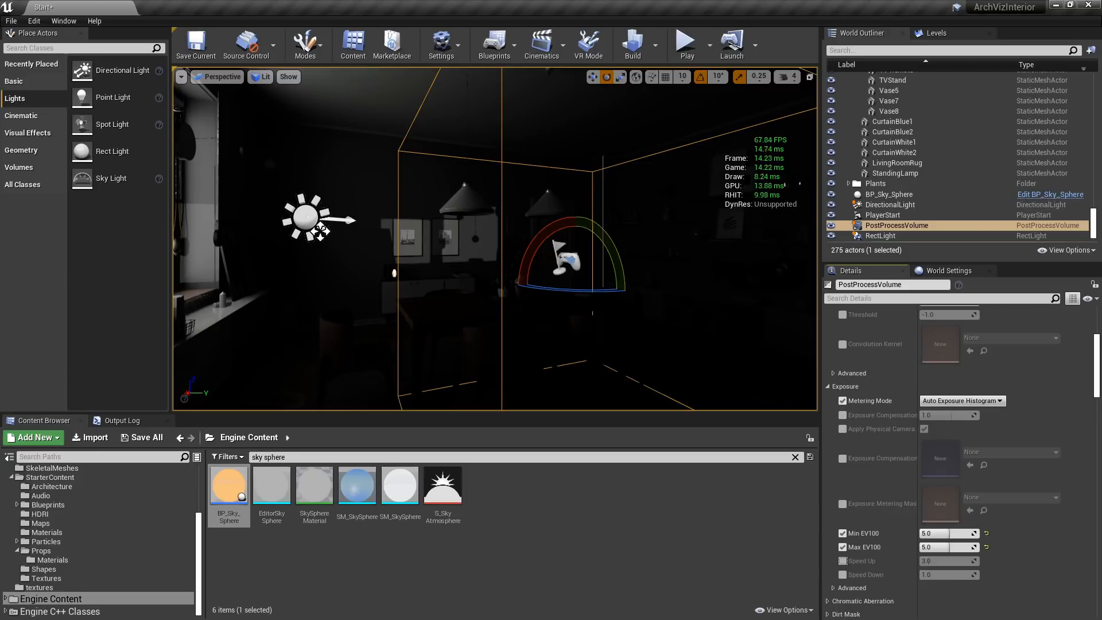
Set the Directional Light's intensity to 1000 lux.
{"action": "right_click_drag", "start_coordinate": [495, 239], "coordinate": [404, 239]}
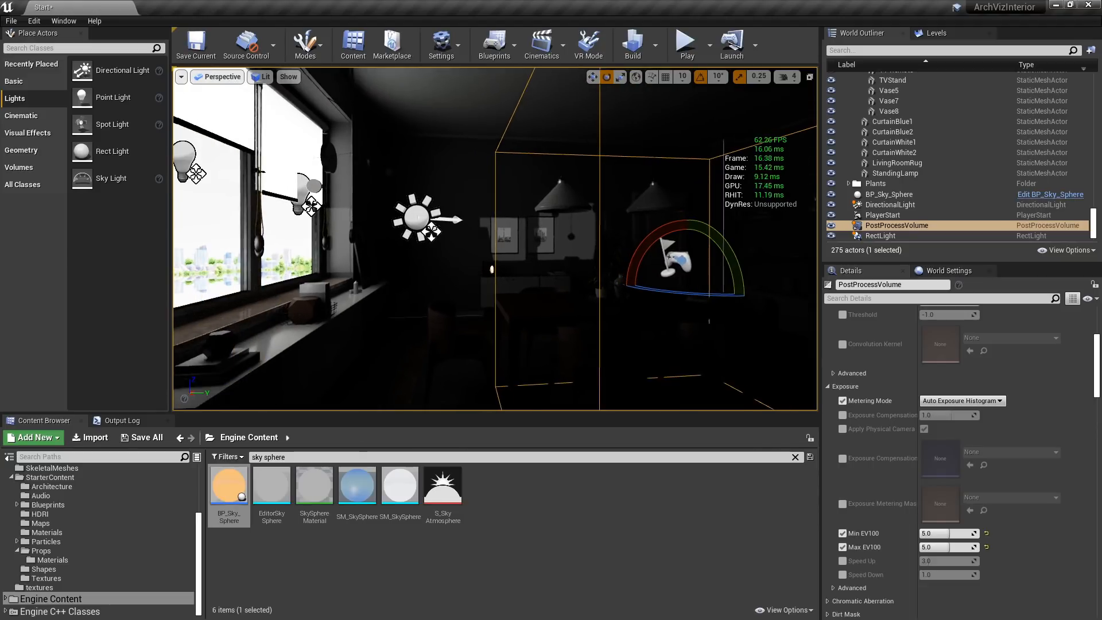
{"action": "left_click", "coordinate": [416, 218]}
{"action": "scroll", "coordinate": [1017, 444], "scroll_direction": "up", "scroll_amount": 3}
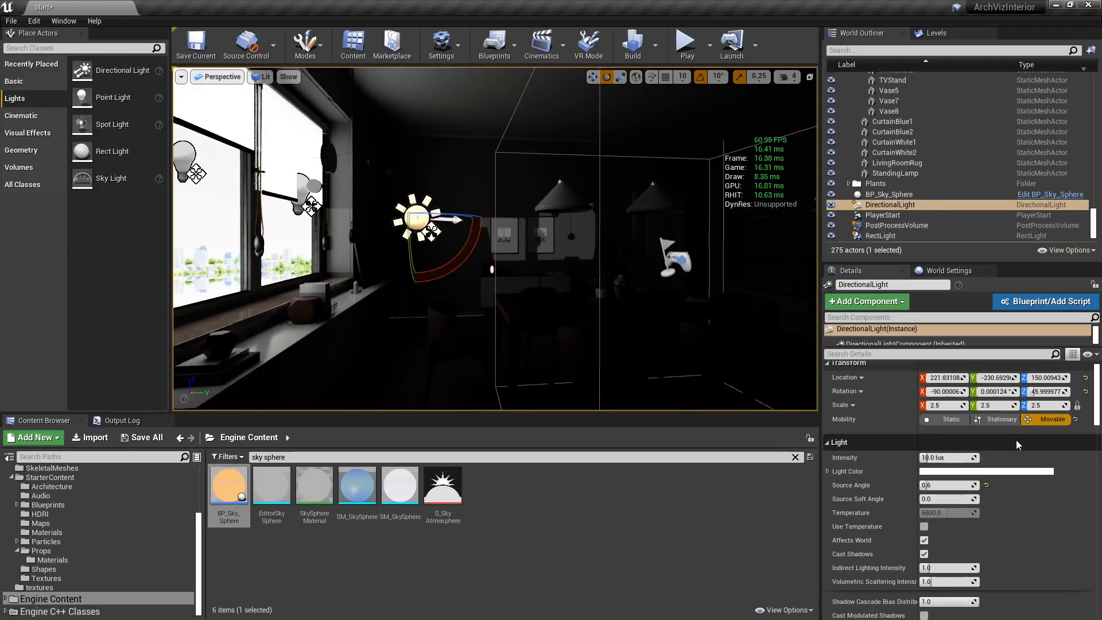
{"action": "left_click", "coordinate": [953, 457]}
{"action": "type", "text": "1"}
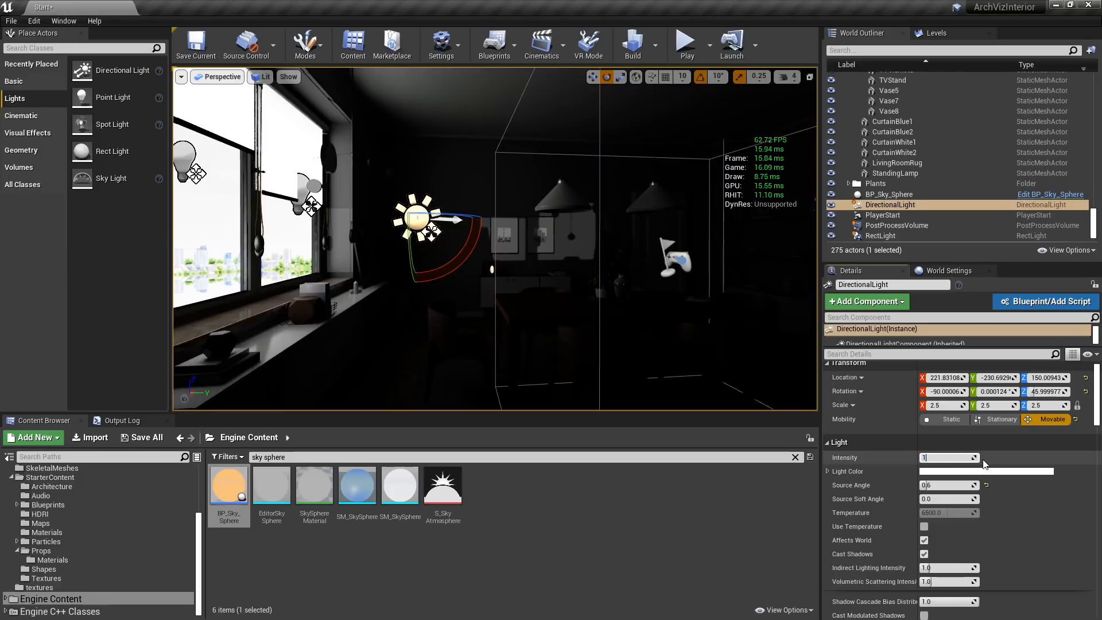
{"action": "type", "text": "000"}
{"action": "key", "text": "Return"}
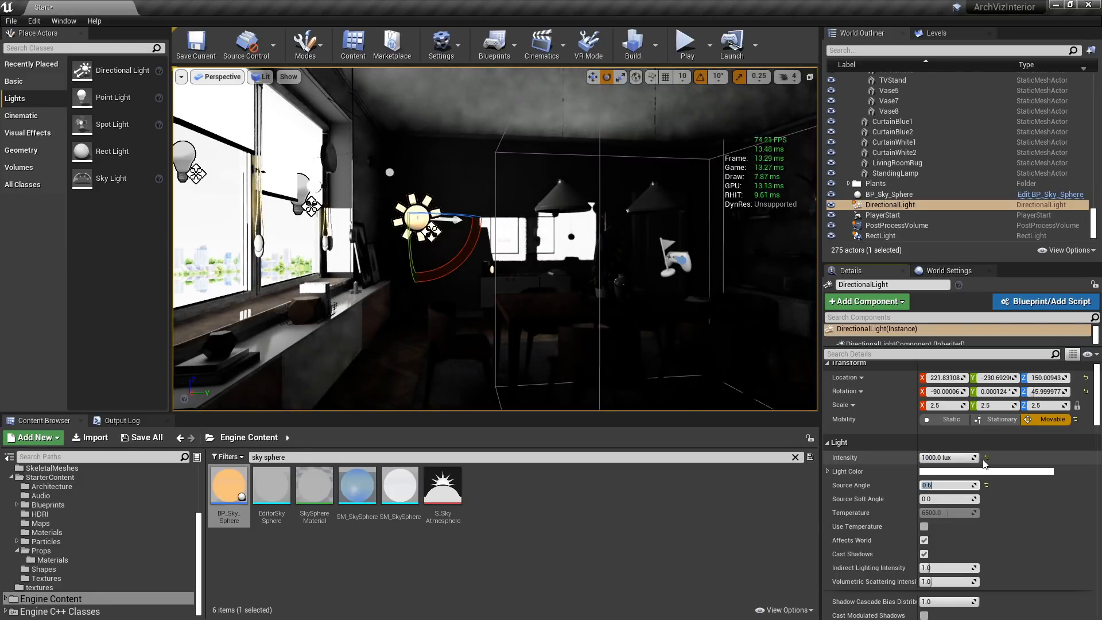
Set the intensity of both window Rect Lights to 1500 cd and check the dining area.
{"action": "left_click", "coordinate": [301, 195]}
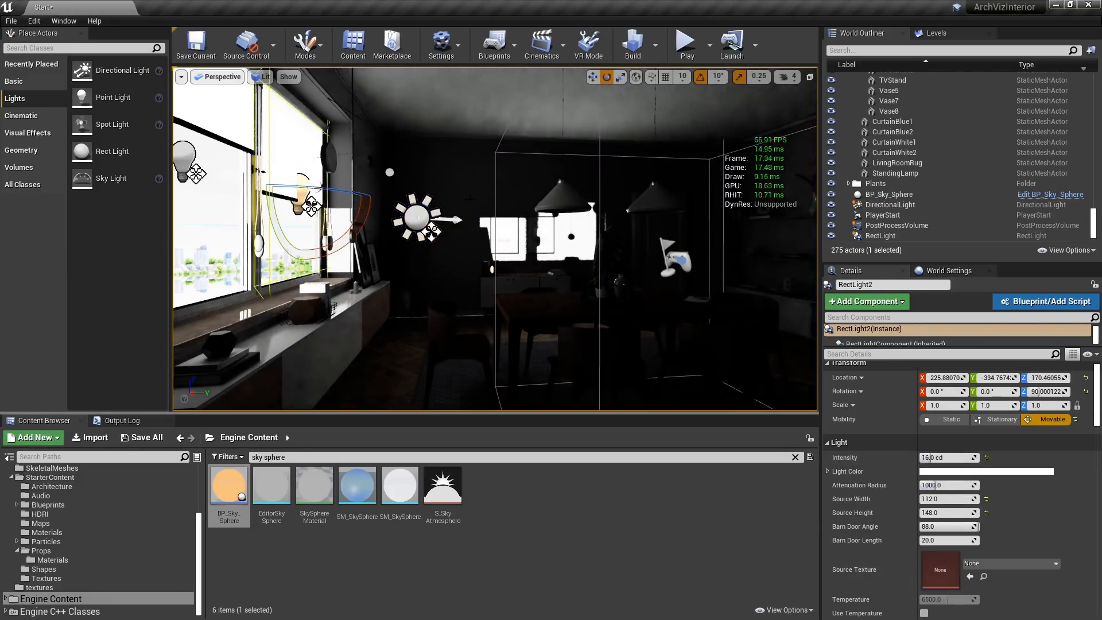
{"action": "key", "text": "f"}
{"action": "left_click", "coordinate": [323, 175], "text": "ctrl"}
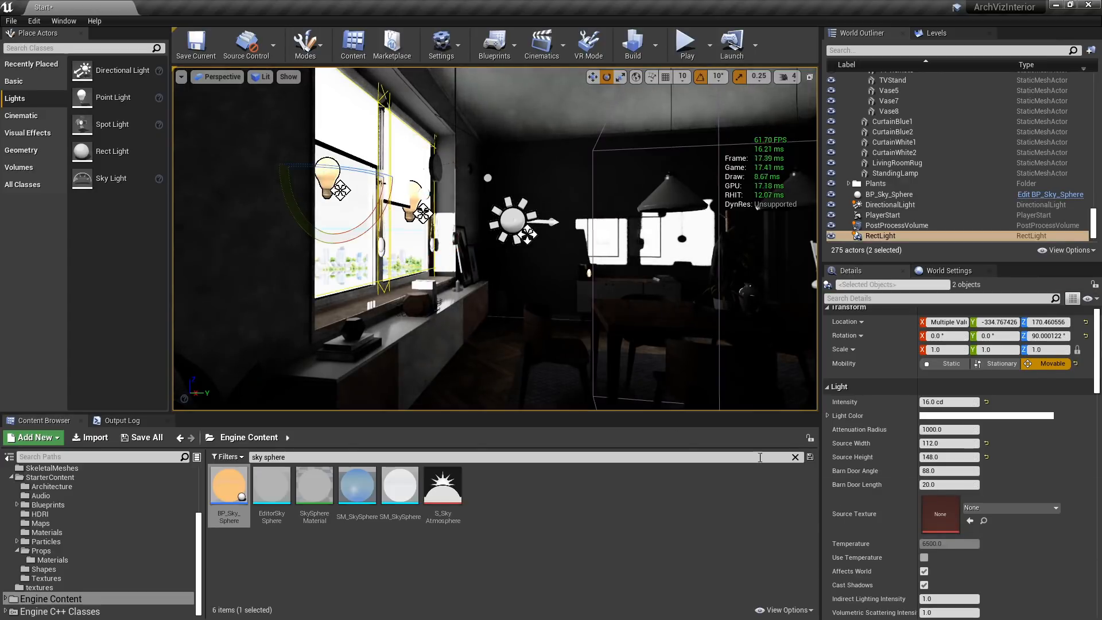
{"action": "left_click", "coordinate": [951, 402]}
{"action": "type", "text": "1"}
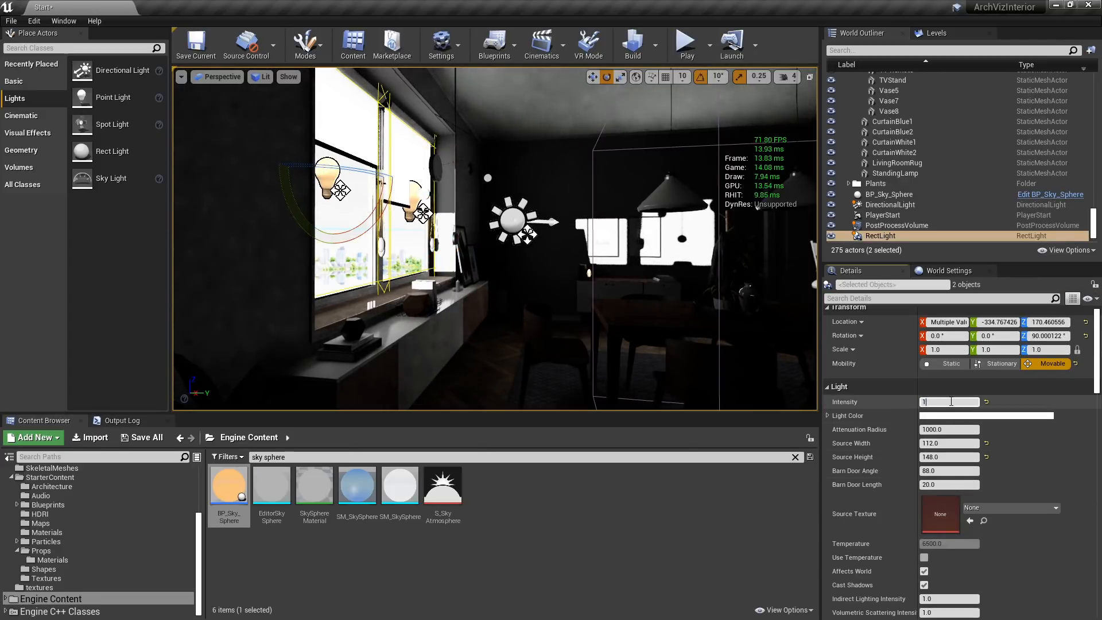
{"action": "type", "text": "000"}
{"action": "key", "text": "Tab"}
{"action": "right_click_drag", "start_coordinate": [624, 328], "coordinate": [716, 325]}
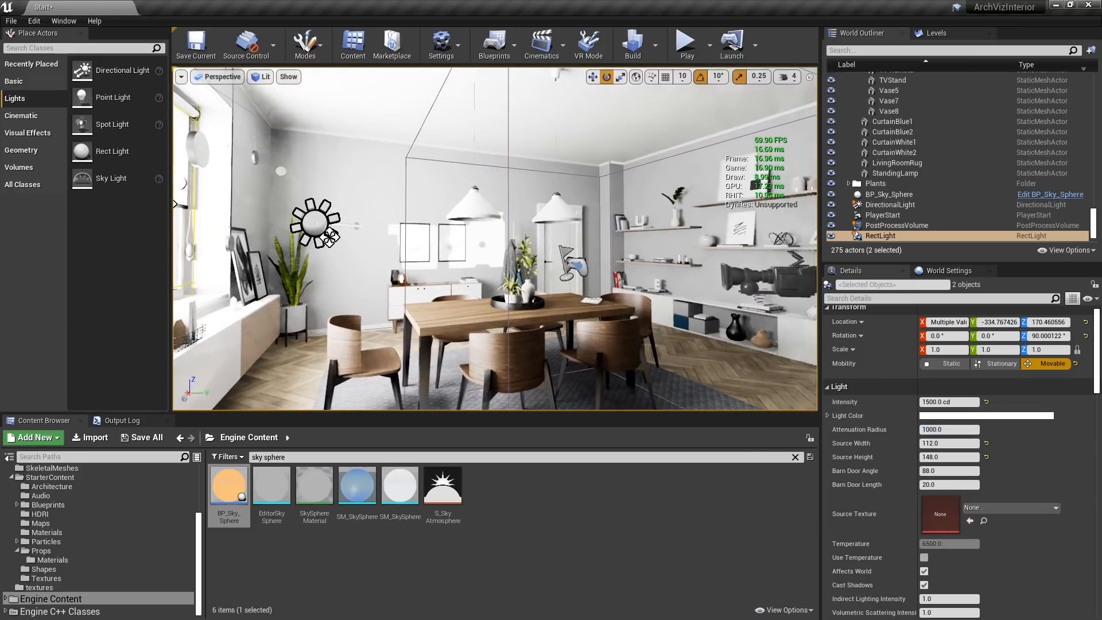
Enable the Post Process Volume's Exposure Compensation override and set it to 0.
{"action": "left_click", "coordinate": [896, 225]}
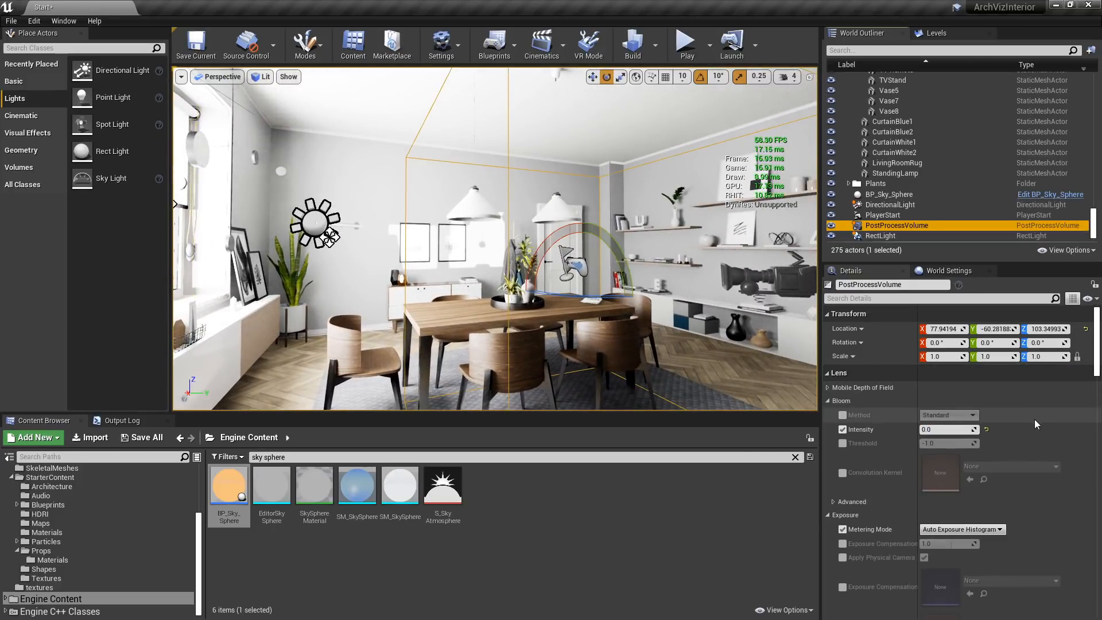
{"action": "scroll", "coordinate": [1034, 419], "scroll_direction": "down", "scroll_amount": 5}
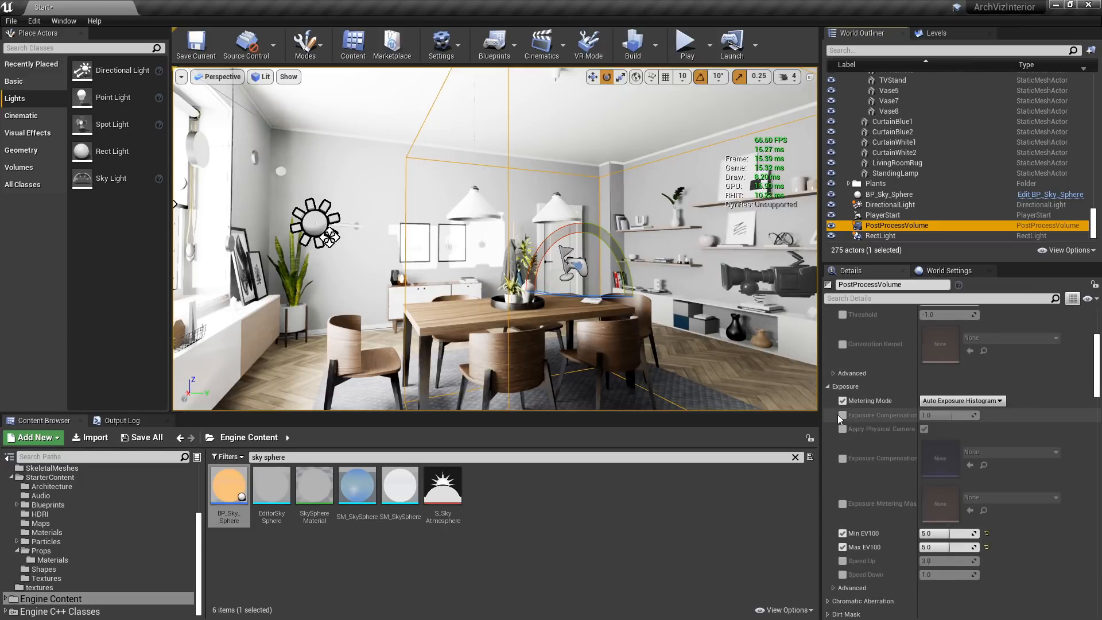
{"action": "left_click", "coordinate": [842, 415]}
{"action": "left_click", "coordinate": [956, 414]}
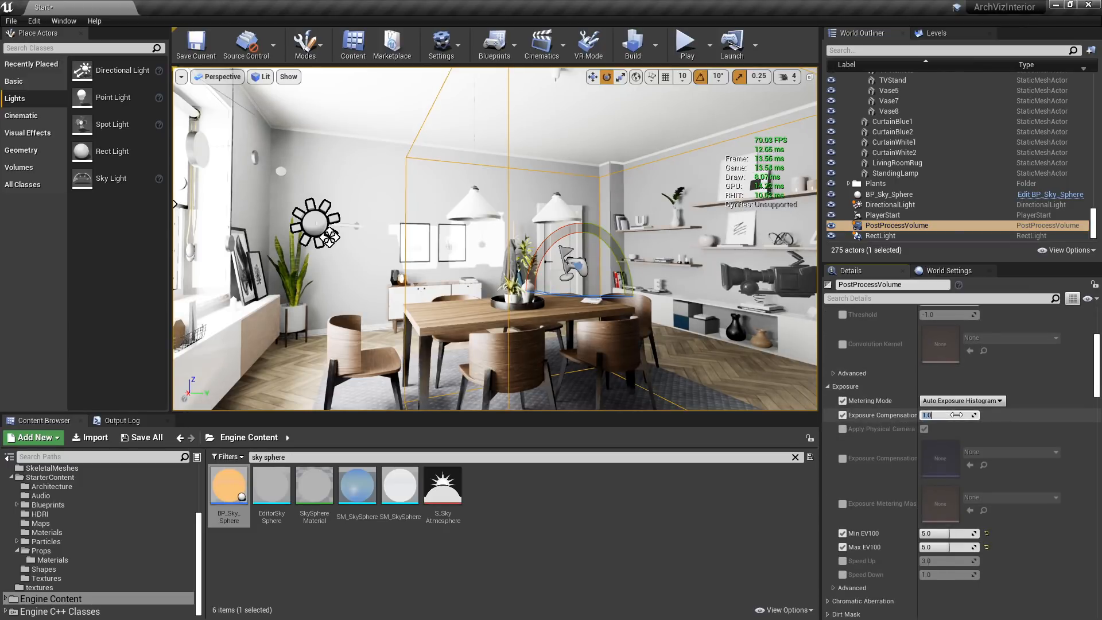
{"action": "type", "text": "0"}
{"action": "key", "text": "Return"}
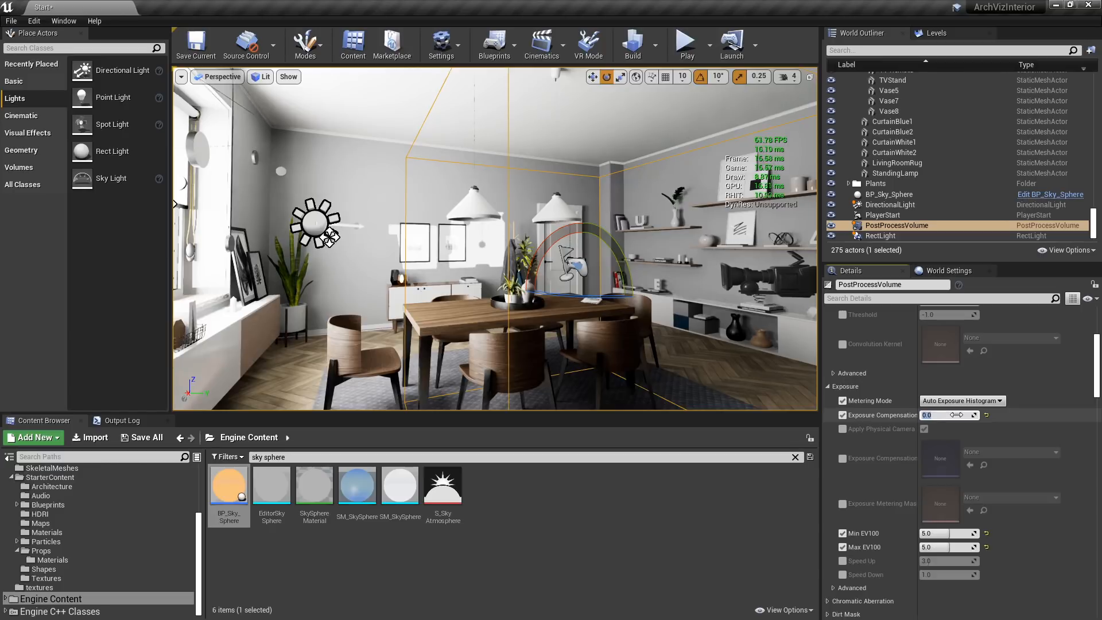
Set the Post Process Volume's Min EV100 to 5.0.
{"action": "left_click", "coordinate": [947, 533]}
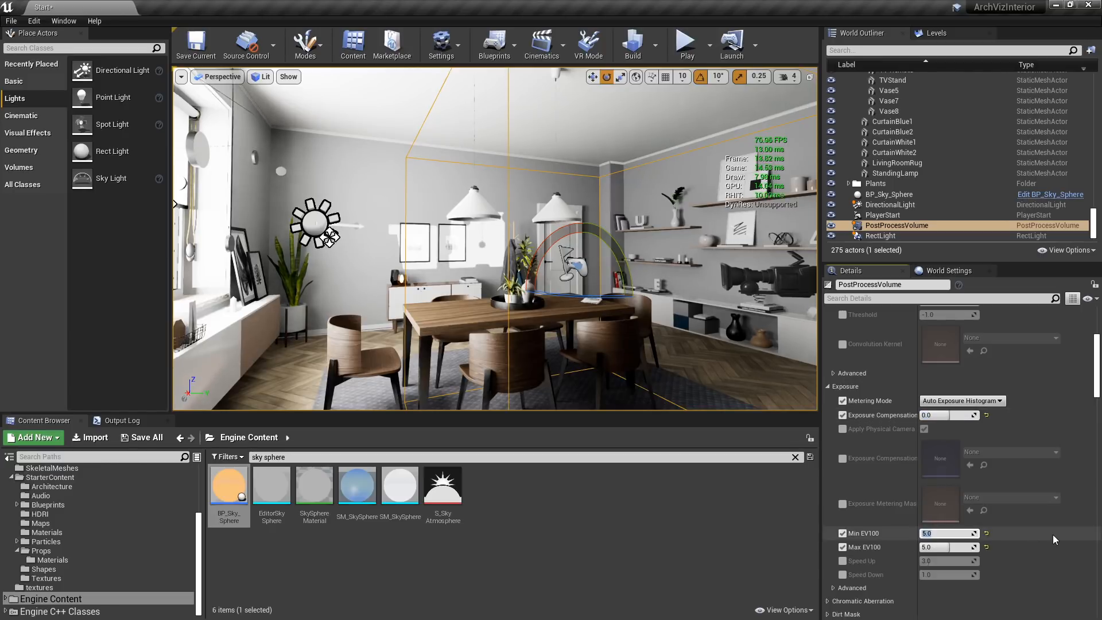
{"action": "type", "text": "5"}
{"action": "key", "text": "Return"}
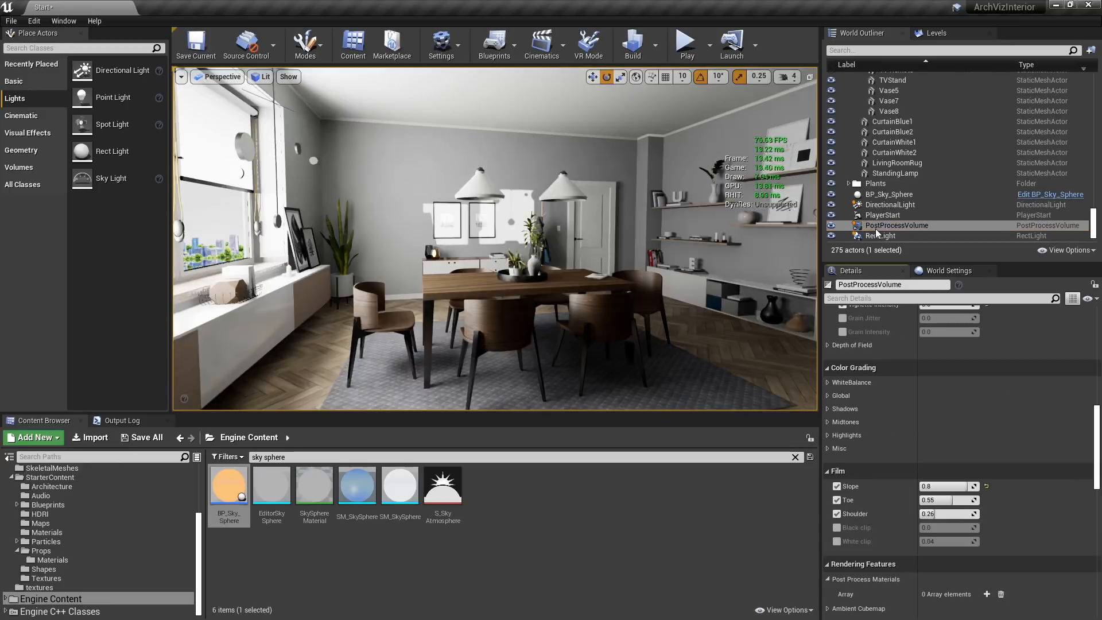
Collapse both Global Illumination groups in Rendering Features and enable the Type override under Reflections.
{"action": "scroll", "coordinate": [970, 425], "scroll_direction": "down", "scroll_amount": 5}
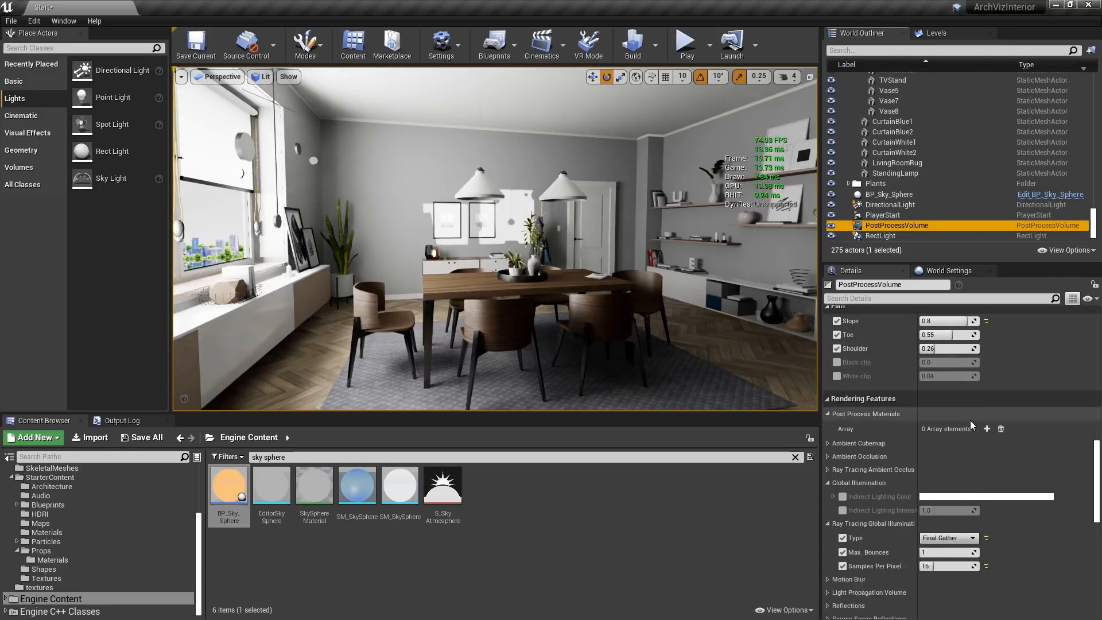
{"action": "scroll", "coordinate": [968, 421], "scroll_direction": "down", "scroll_amount": 1}
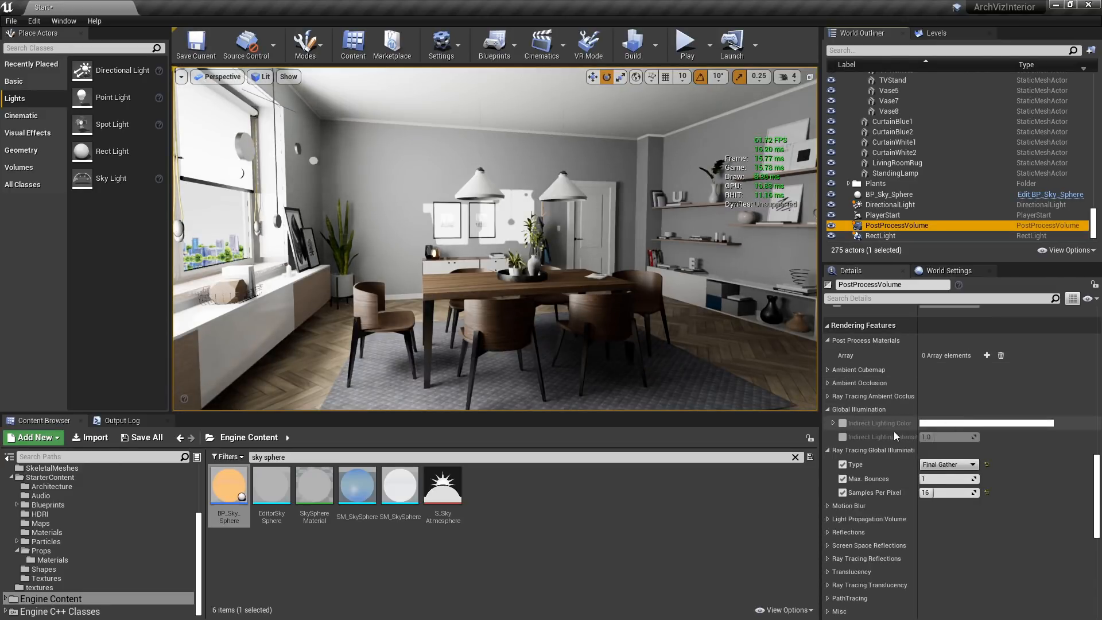
{"action": "left_click", "coordinate": [827, 451]}
{"action": "left_click", "coordinate": [826, 409]}
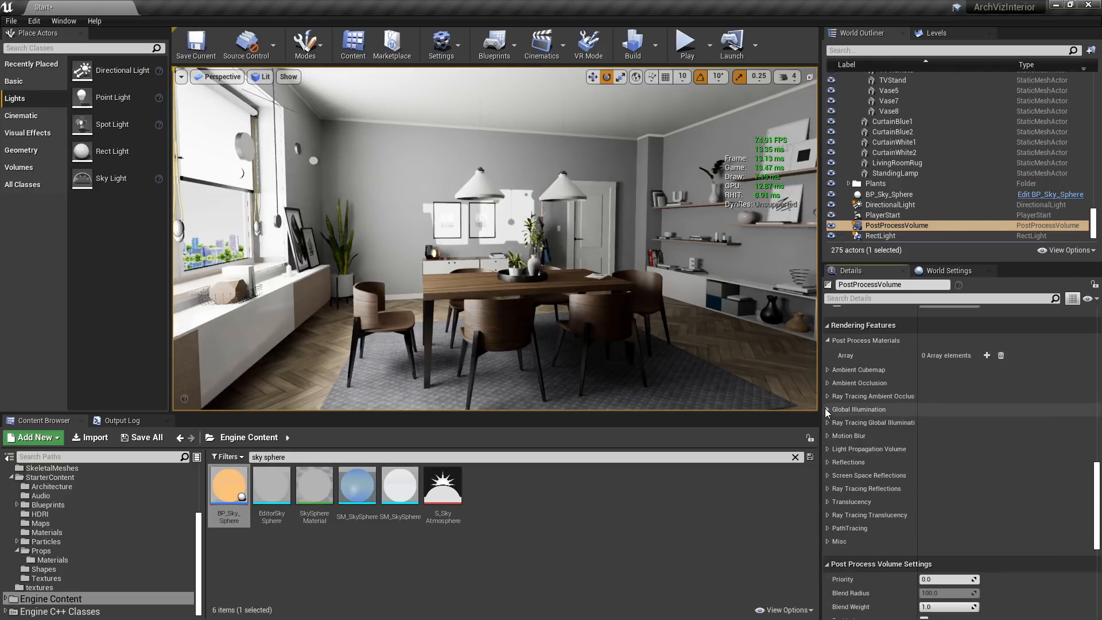
{"action": "left_click", "coordinate": [828, 462]}
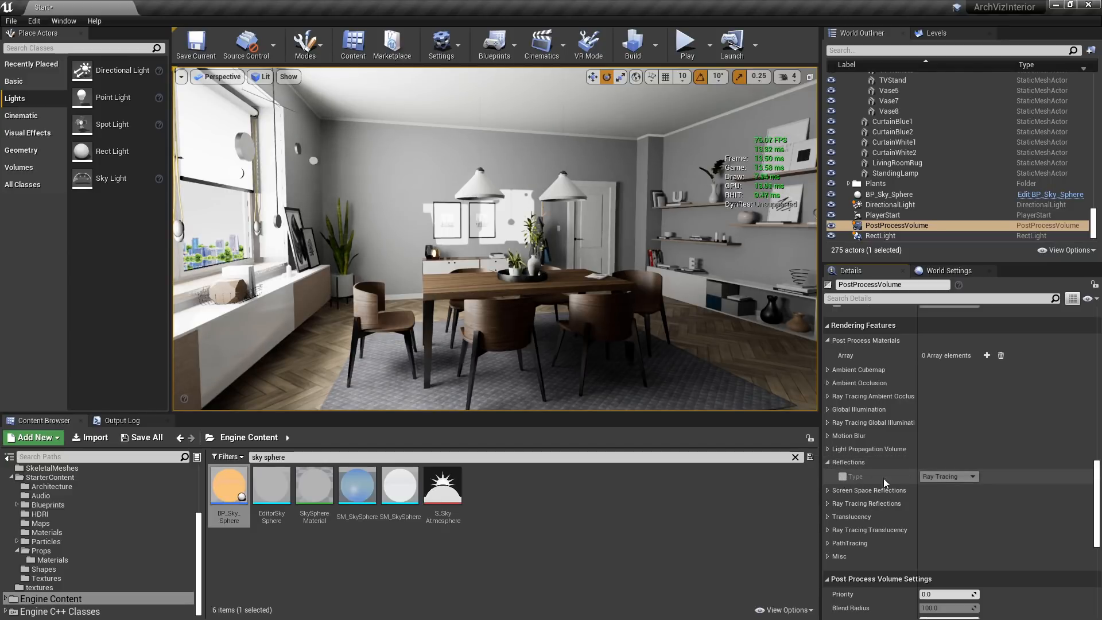
{"action": "left_click", "coordinate": [842, 476]}
Set the Reflections Type to Screen Space and inspect the metallic candle holders on the side table.
{"action": "left_click", "coordinate": [966, 477]}
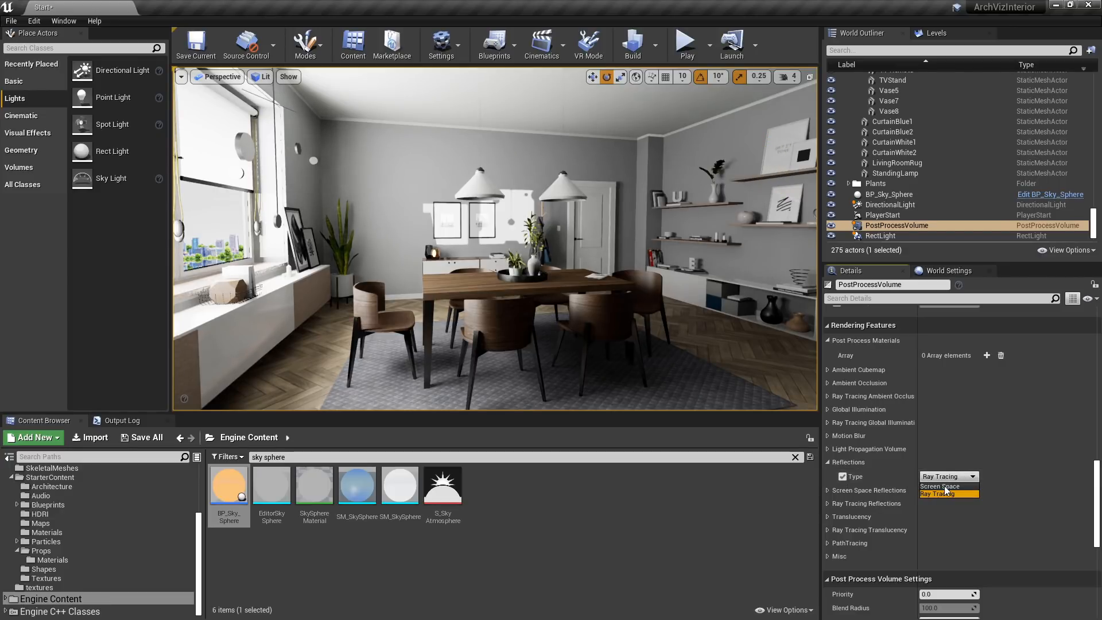
{"action": "left_click", "coordinate": [945, 486]}
{"action": "mouse_move", "coordinate": [571, 293]}
{"action": "right_mouse_down"}
{"action": "mouse_move", "coordinate": [729, 293]}
{"action": "mouse_move", "coordinate": [631, 299]}
{"action": "mouse_move", "coordinate": [642, 327]}
{"action": "mouse_move", "coordinate": [683, 304]}
{"action": "mouse_move", "coordinate": [669, 323]}
{"action": "right_mouse_up"}
{"action": "key", "text": "d"}
{"action": "key", "text": "w"}
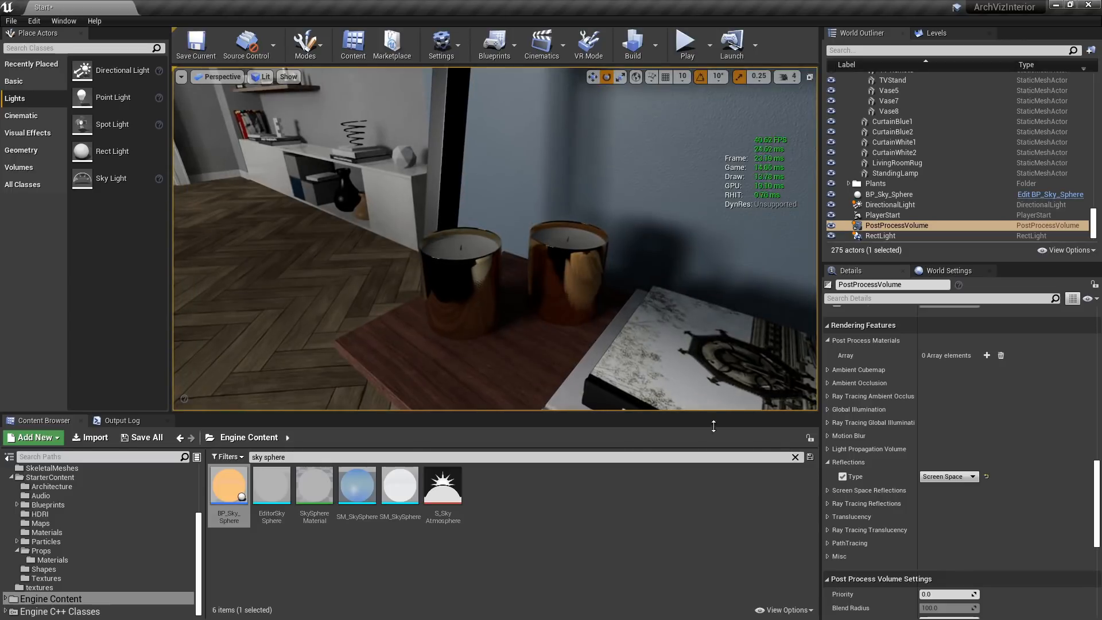
Switch the Reflections Type to Ray Tracing and back to Screen Space to compare the candle holders' reflections.
{"action": "left_click", "coordinate": [941, 477]}
{"action": "left_click", "coordinate": [937, 494]}
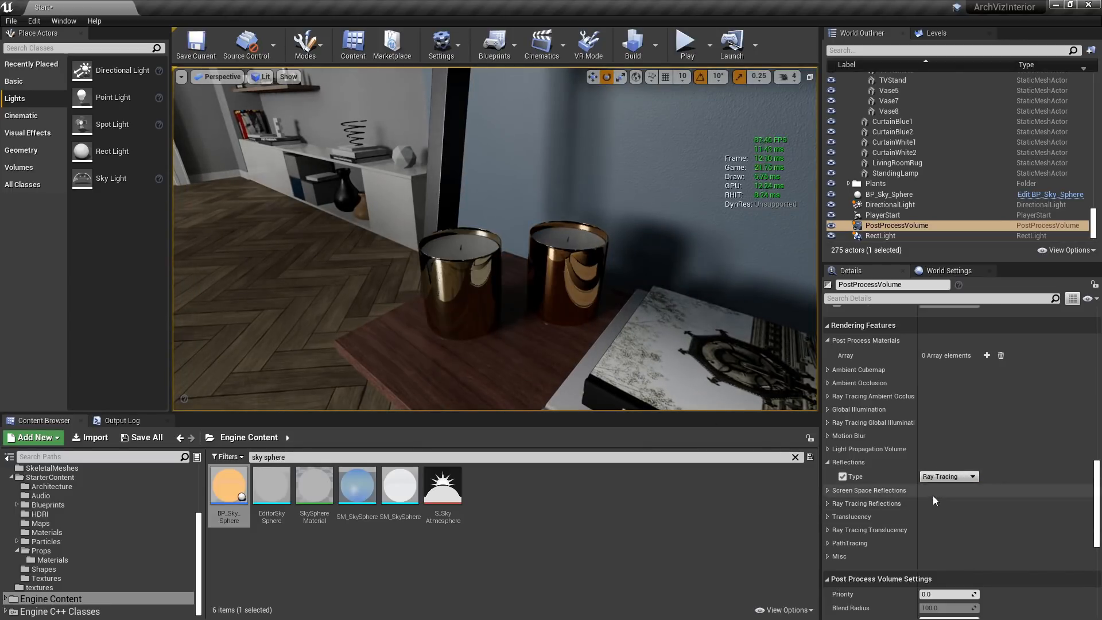
{"action": "left_click", "coordinate": [928, 477]}
{"action": "left_click", "coordinate": [936, 486]}
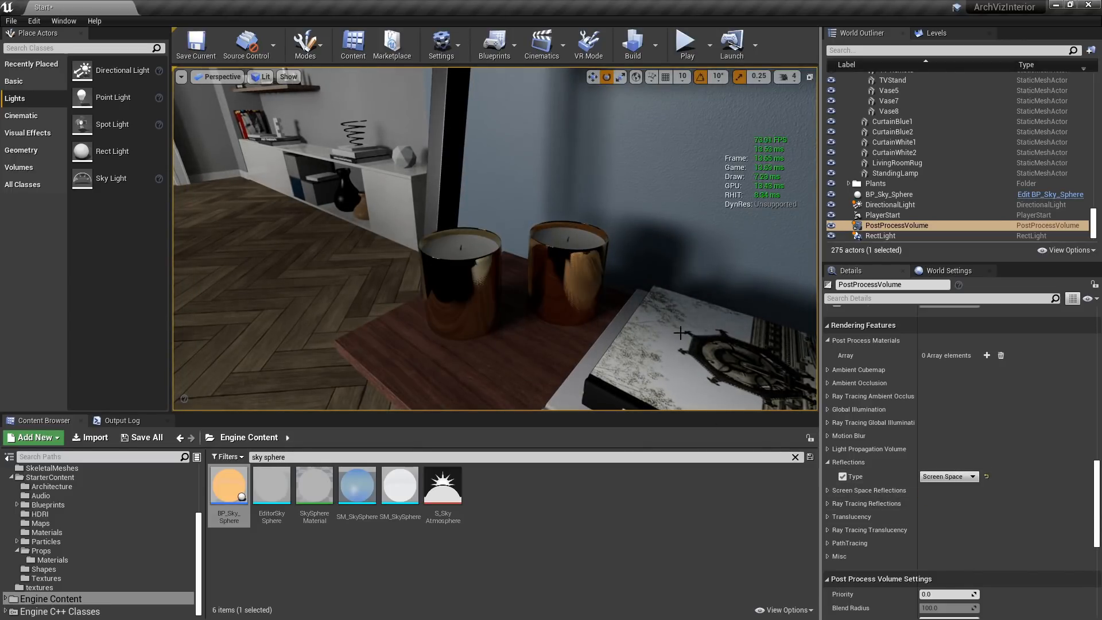
{"action": "right_click_drag", "start_coordinate": [699, 316], "coordinate": [643, 338]}
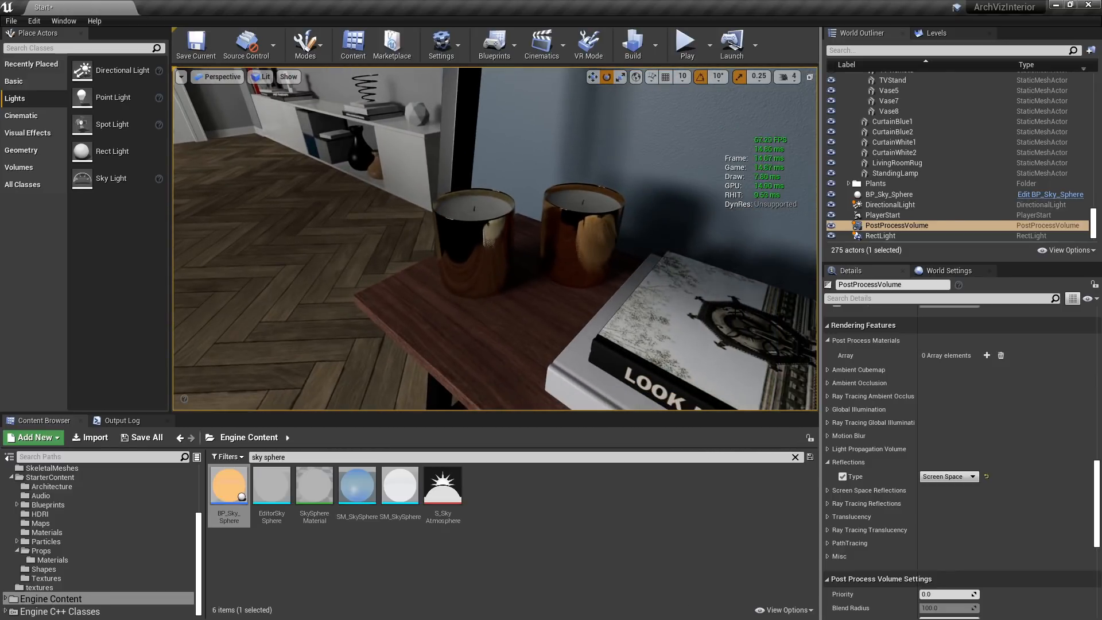
Set the Reflections Type to Ray Tracing and view the candle holders up close.
{"action": "left_click", "coordinate": [933, 476]}
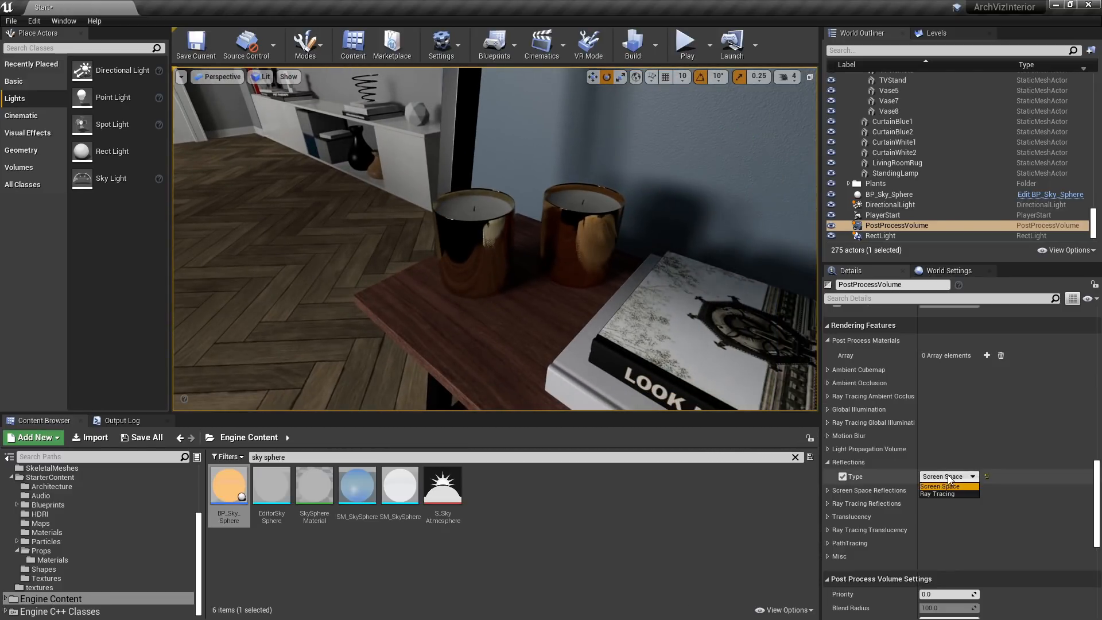
{"action": "left_click", "coordinate": [929, 494]}
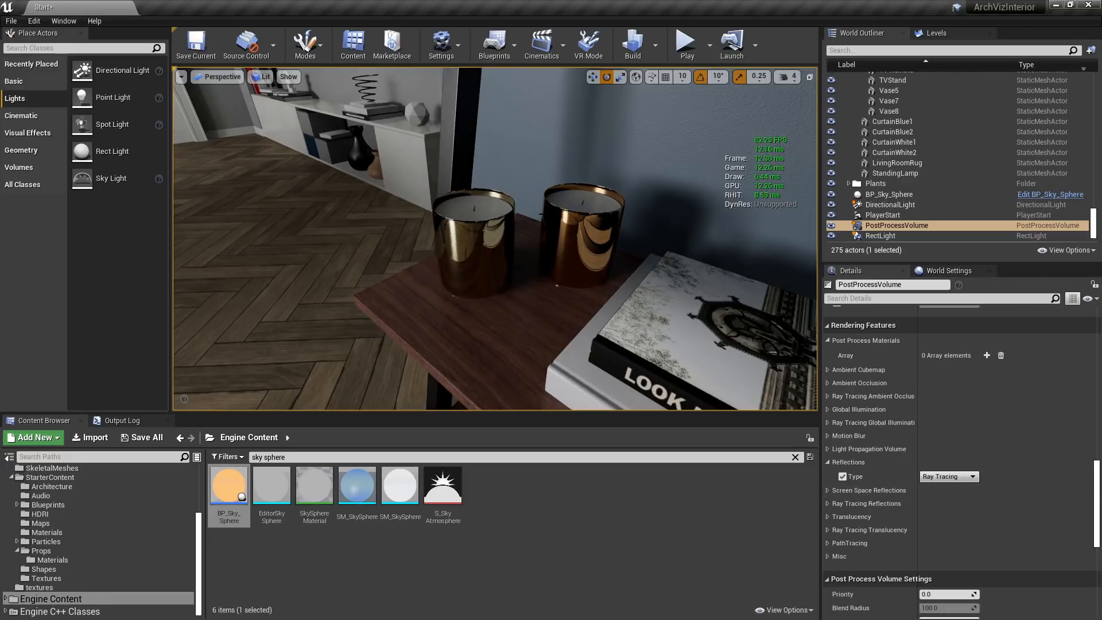
{"action": "right_click_drag", "start_coordinate": [574, 287], "coordinate": [511, 287]}
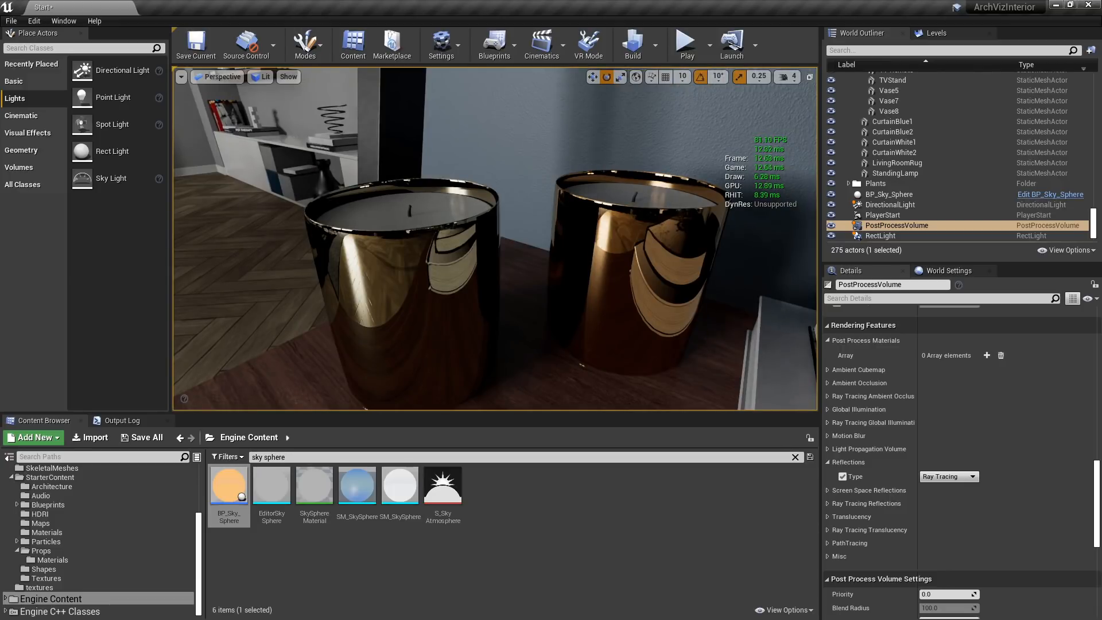
Enable the Max Roughness, Max Bounces, Samples Per Pixel and Shadows overrides for Ray Tracing Reflections.
{"action": "left_click", "coordinate": [827, 504]}
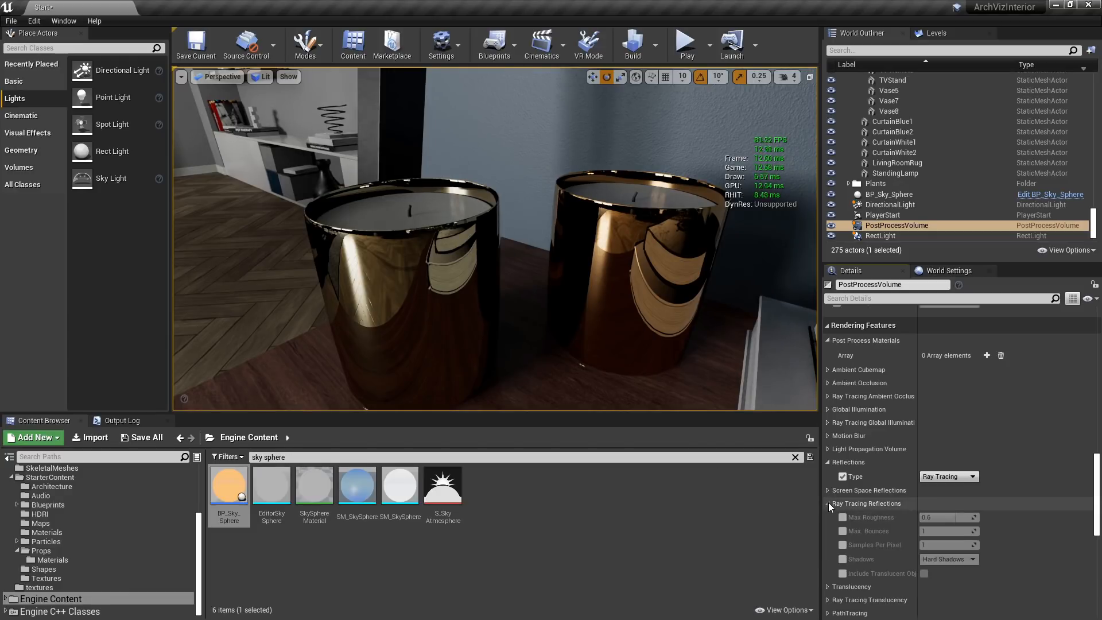
{"action": "left_click", "coordinate": [843, 518]}
{"action": "left_click", "coordinate": [842, 531]}
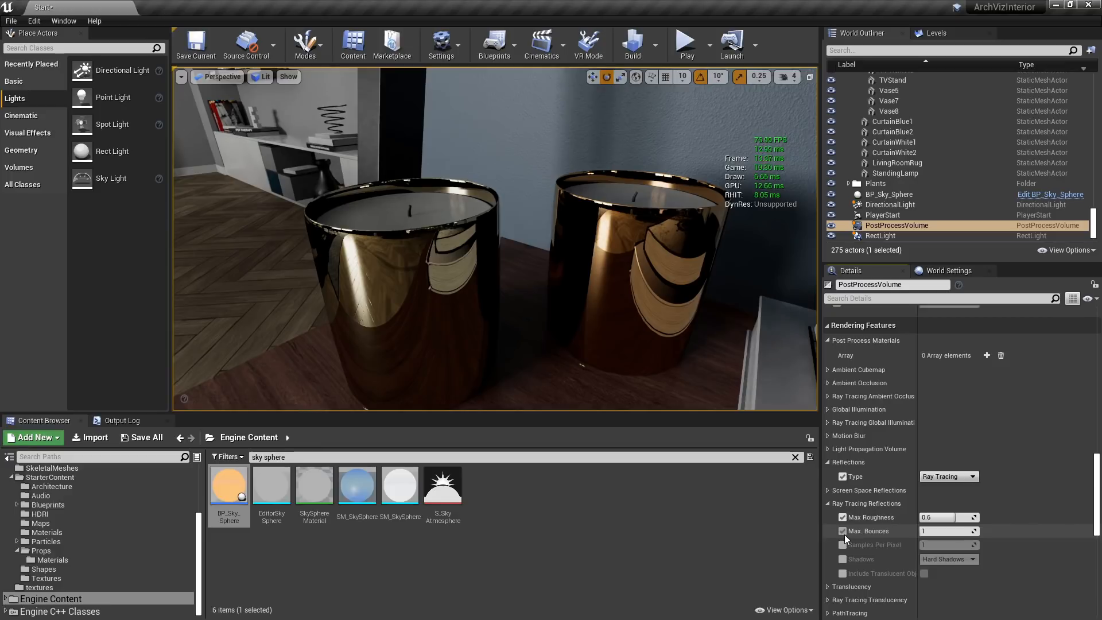
{"action": "left_click", "coordinate": [842, 545]}
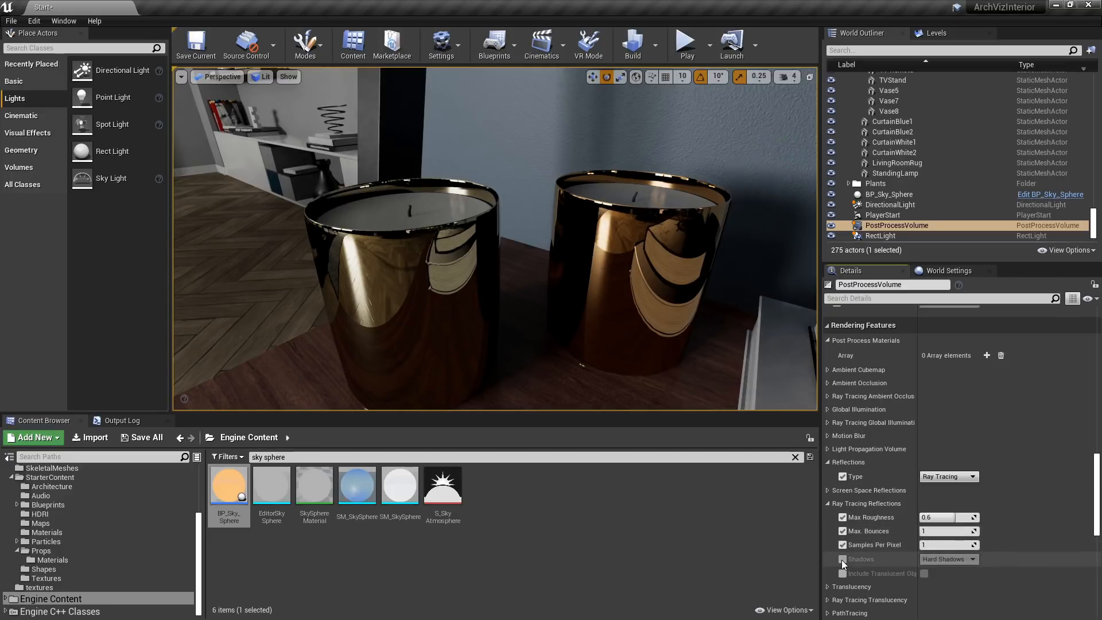
{"action": "left_click", "coordinate": [842, 559]}
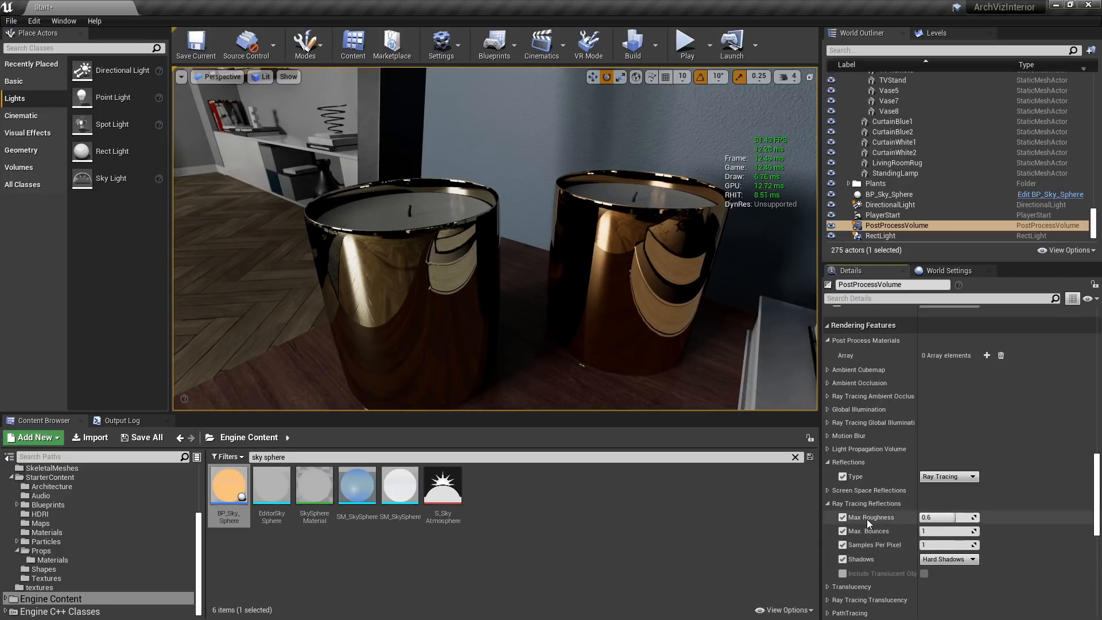
Try Max Roughness values of 0.01, about 0.68 and 0.6 for Ray Tracing Reflections.
{"action": "left_click", "coordinate": [941, 518]}
{"action": "type", "text": "0.01"}
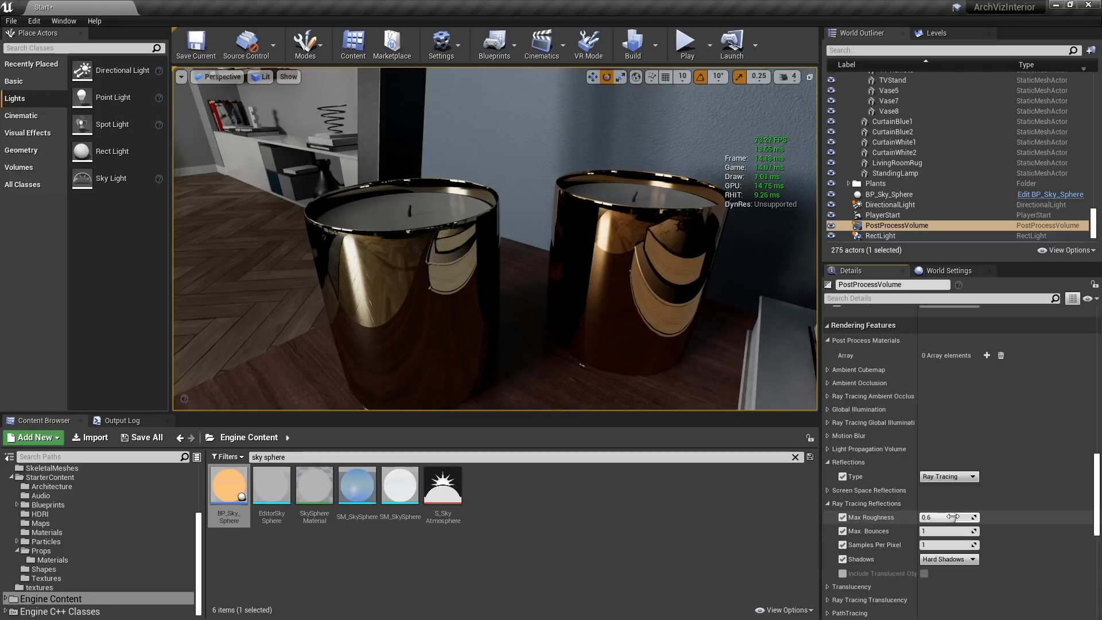
{"action": "key", "text": "Return"}
{"action": "left_click_drag", "start_coordinate": [932, 517], "coordinate": [980, 515]}
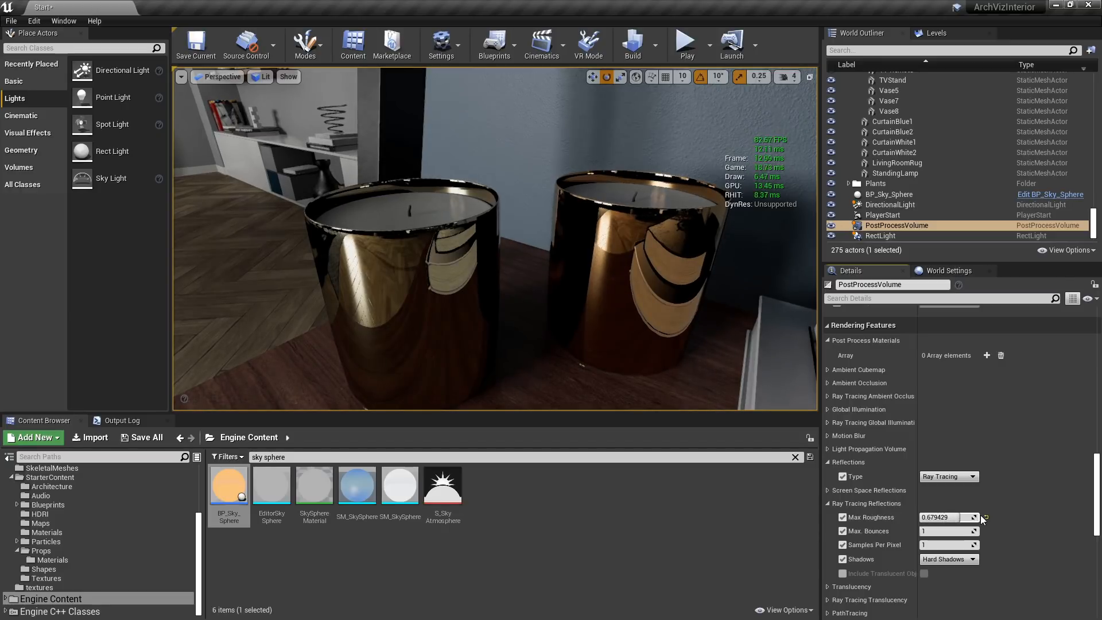
{"action": "left_click", "coordinate": [944, 517]}
{"action": "type", "text": "0.6"}
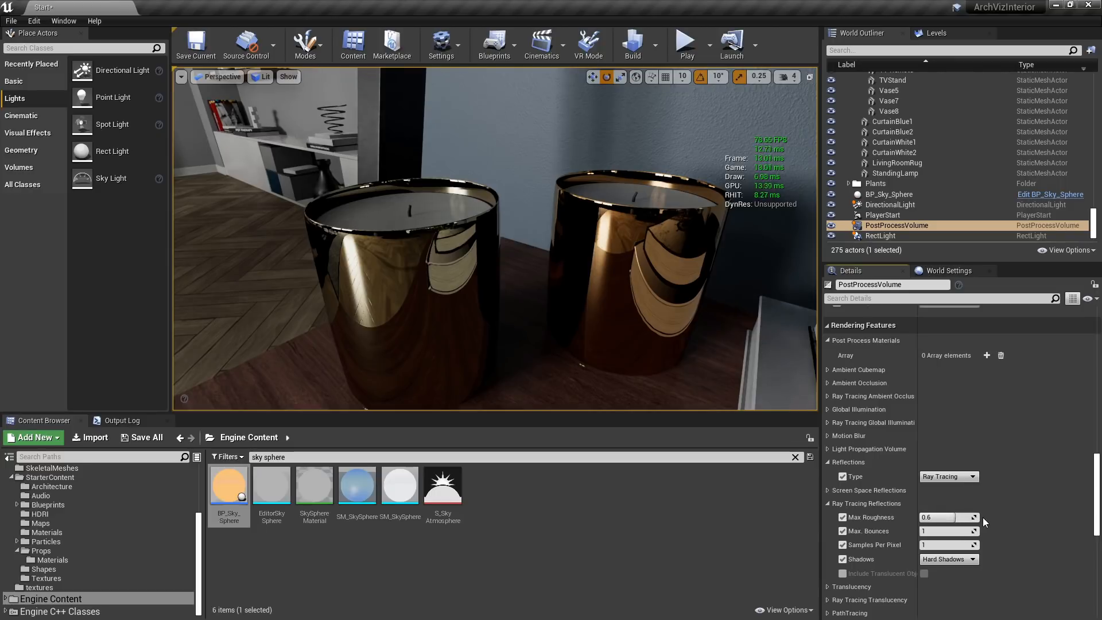
{"action": "key", "text": "Return"}
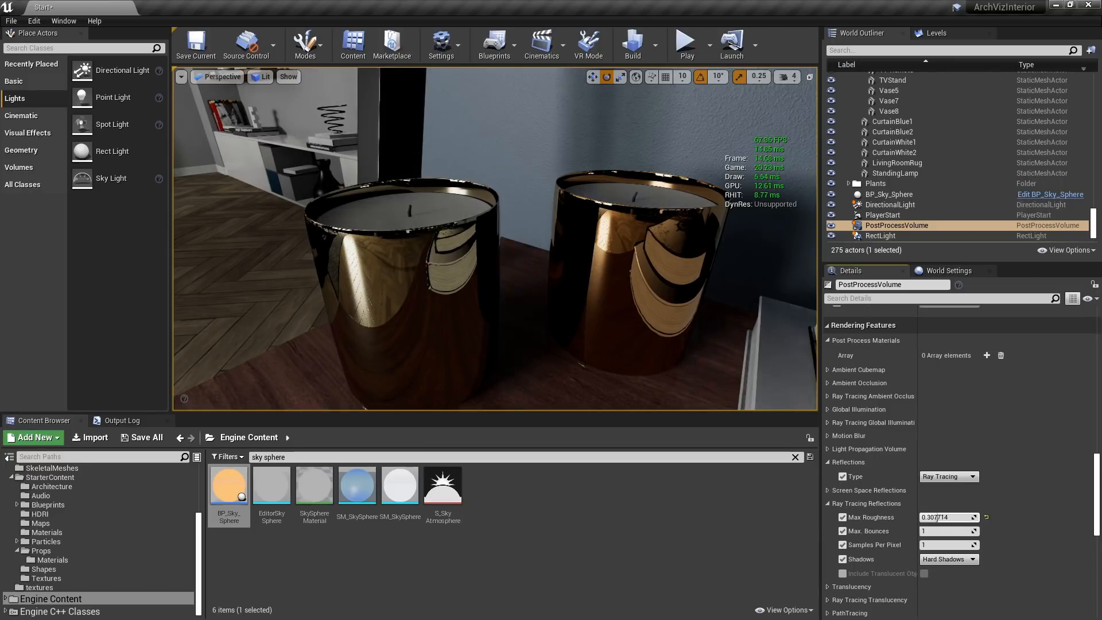
Lower the Ray Tracing Reflections Max Roughness to 0.01 for comparison and set it to about 0.289.
{"action": "left_click_drag", "start_coordinate": [959, 518], "coordinate": [925, 517]}
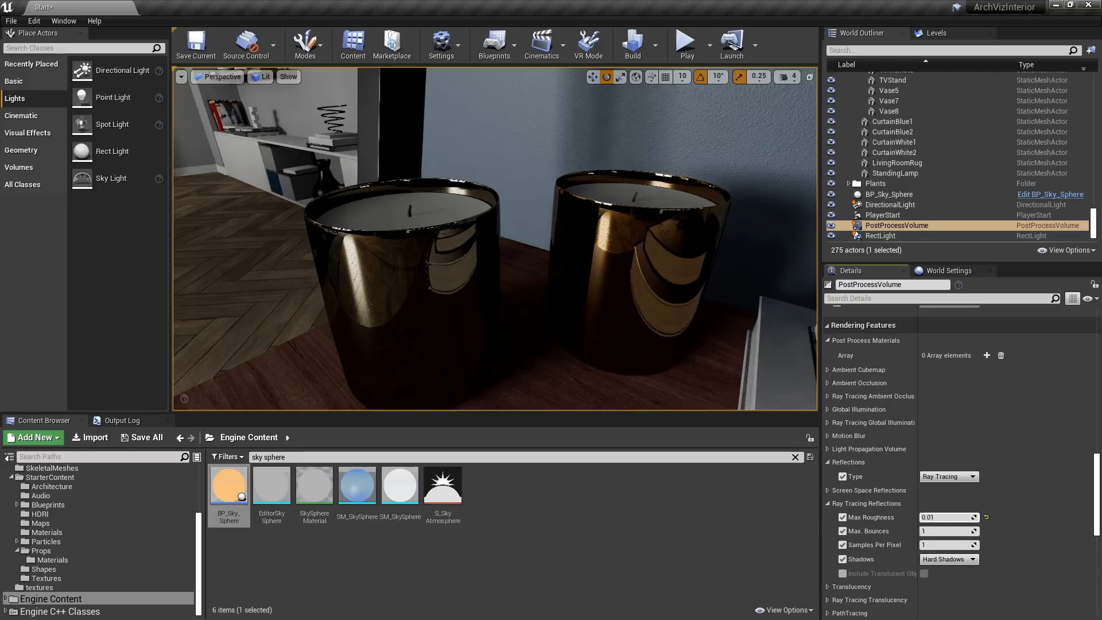
{"action": "left_click_drag", "start_coordinate": [947, 517], "coordinate": [911, 532]}
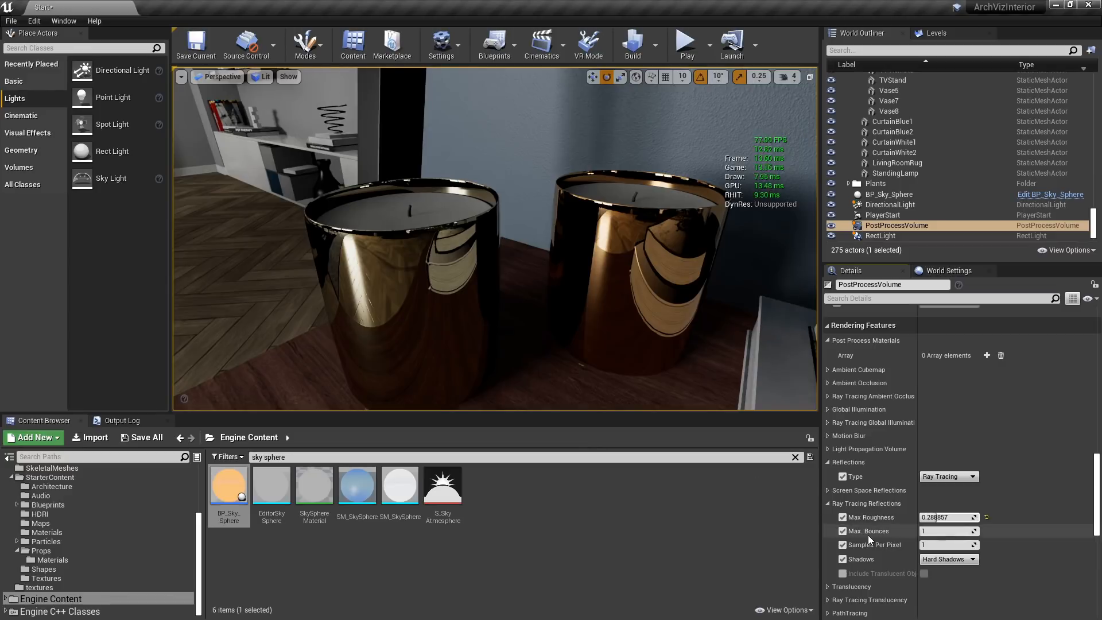
Try 3 Max Bounces for Ray Tracing Reflections and return the value to 1 for comparison.
{"action": "left_click", "coordinate": [945, 531]}
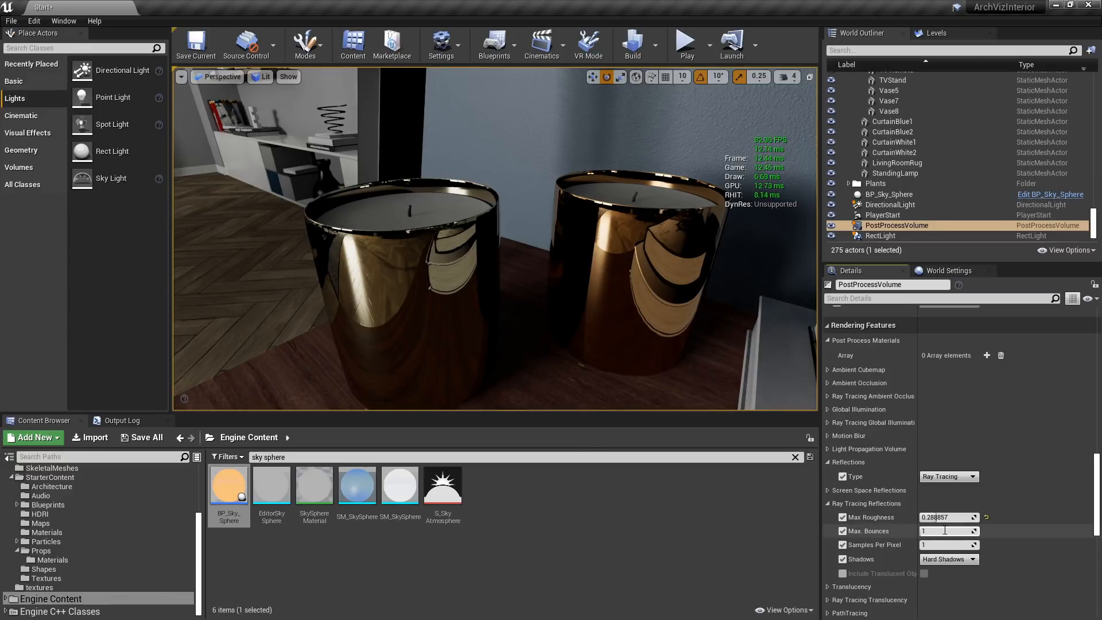
{"action": "key", "text": "Return"}
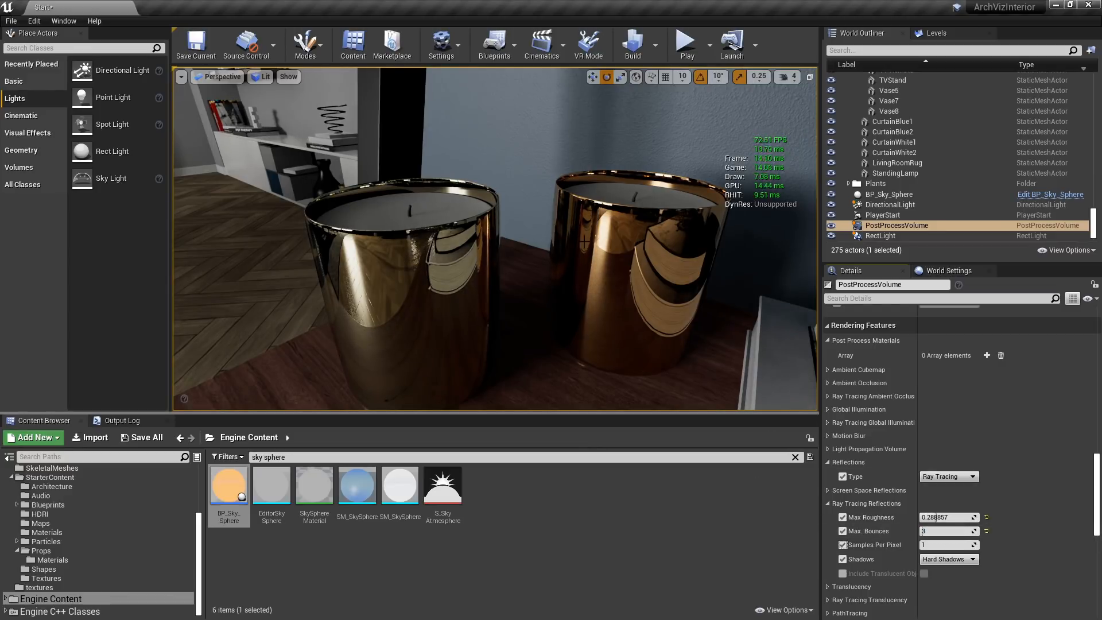
{"action": "left_click", "coordinate": [936, 531]}
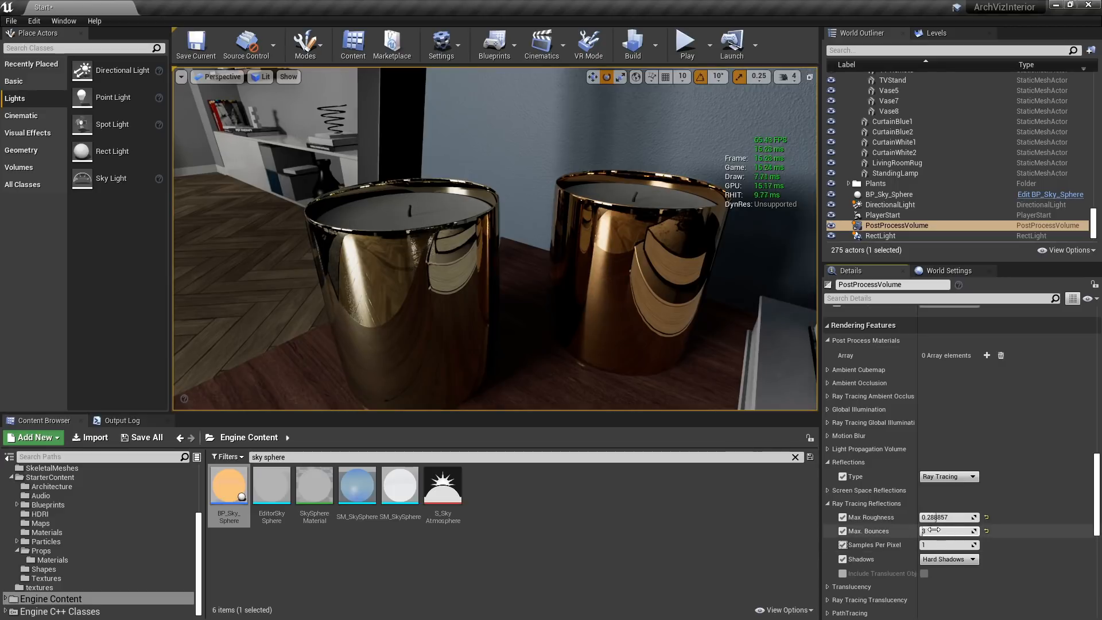
{"action": "type", "text": "1"}
{"action": "key", "text": "Return"}
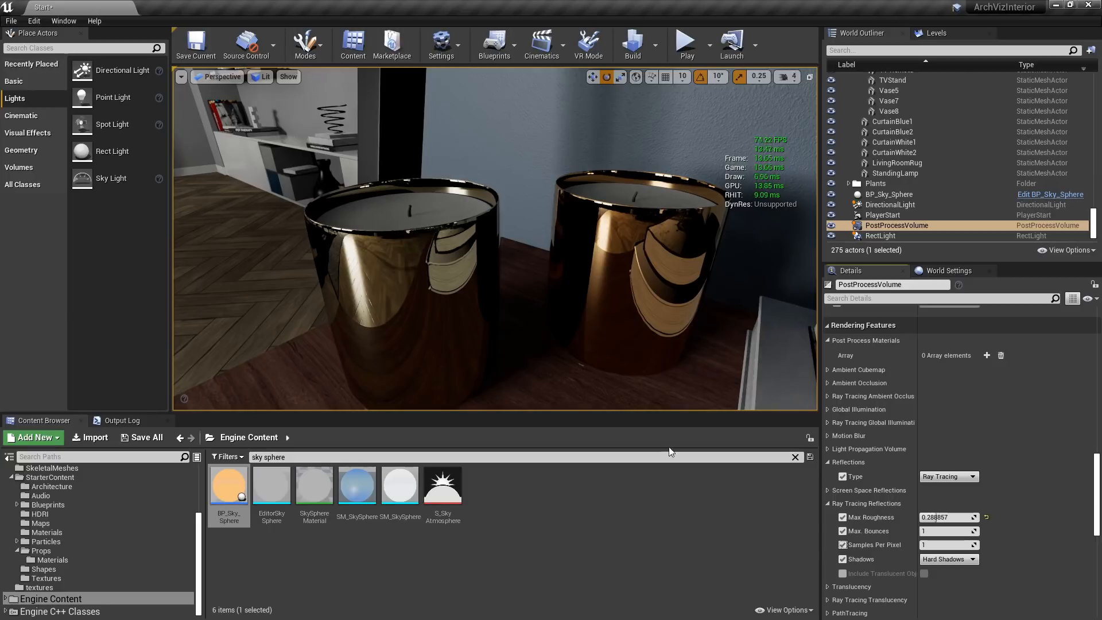
Set the Ray Tracing Reflections Max Bounces to 3.
{"action": "left_click", "coordinate": [946, 531]}
{"action": "type", "text": "3"}
{"action": "key", "text": "Return"}
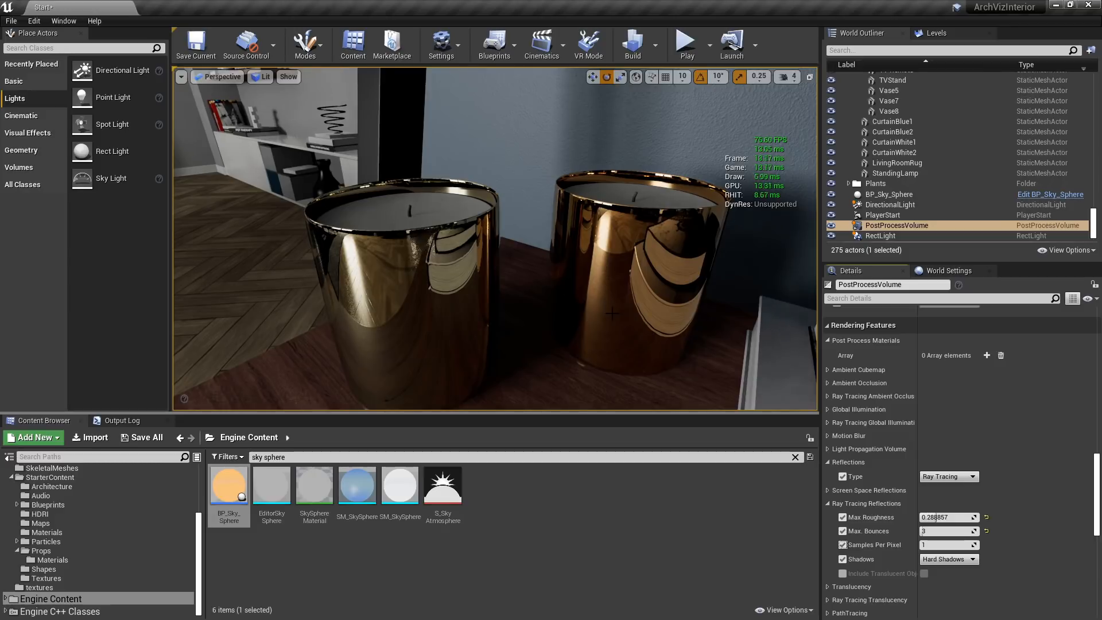
Try 16 Samples Per Pixel for Ray Tracing Reflections and return the value to 1 to compare quality.
{"action": "left_click", "coordinate": [944, 544]}
{"action": "type", "text": "16"}
{"action": "key", "text": "Tab"}
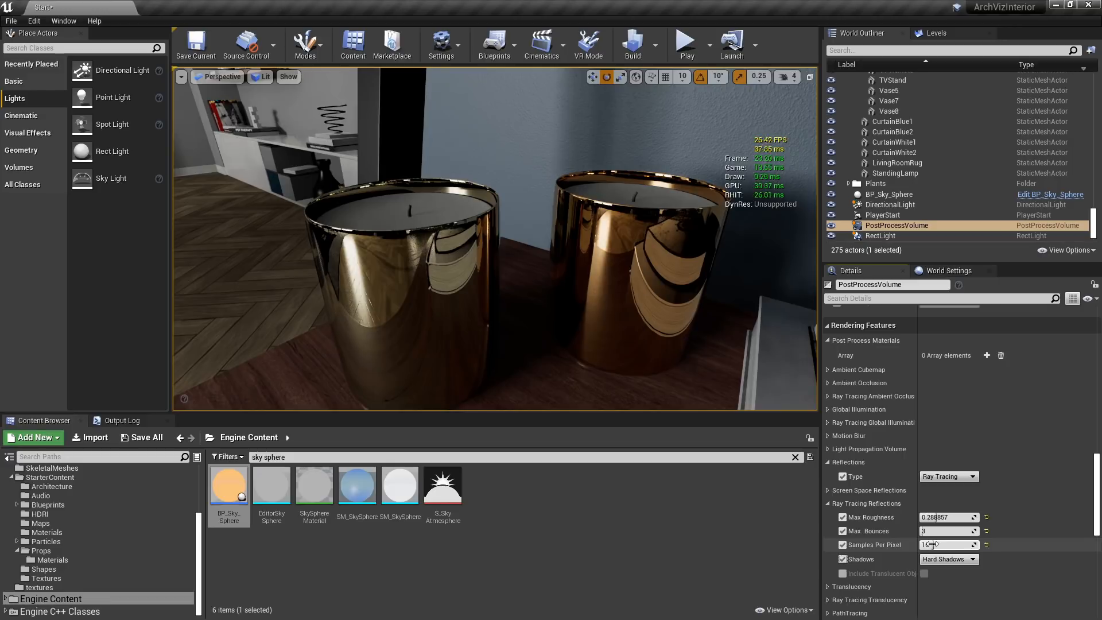
{"action": "left_click", "coordinate": [945, 544]}
{"action": "type", "text": "1"}
{"action": "key", "text": "Tab"}
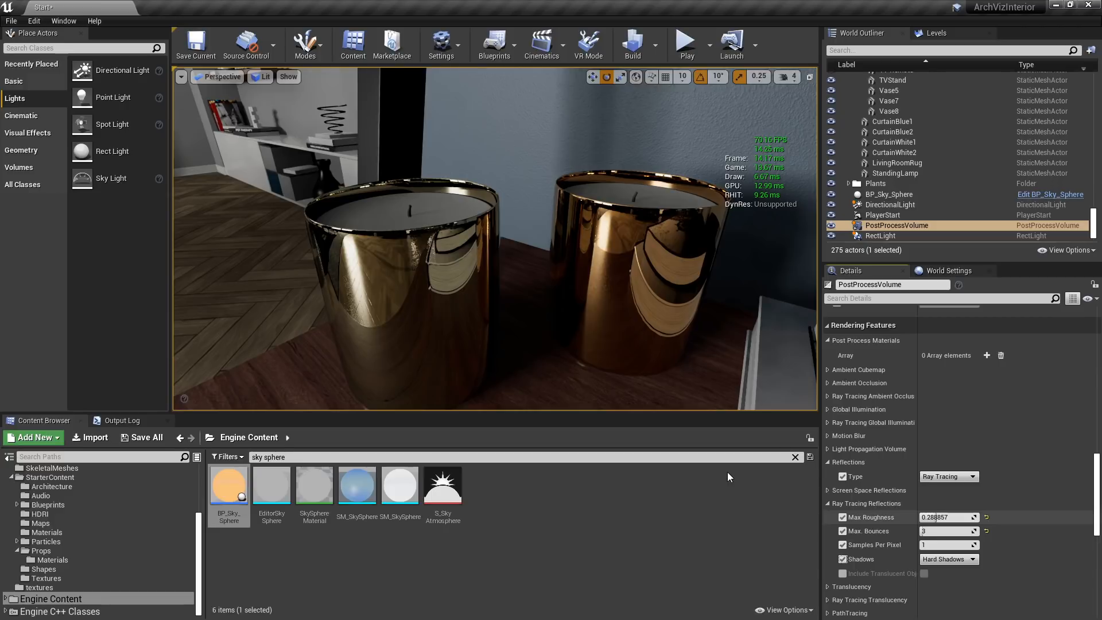
Set the Ray Tracing Reflections Samples Per Pixel to 16.
{"action": "type", "text": "16"}
{"action": "key", "text": "Return"}
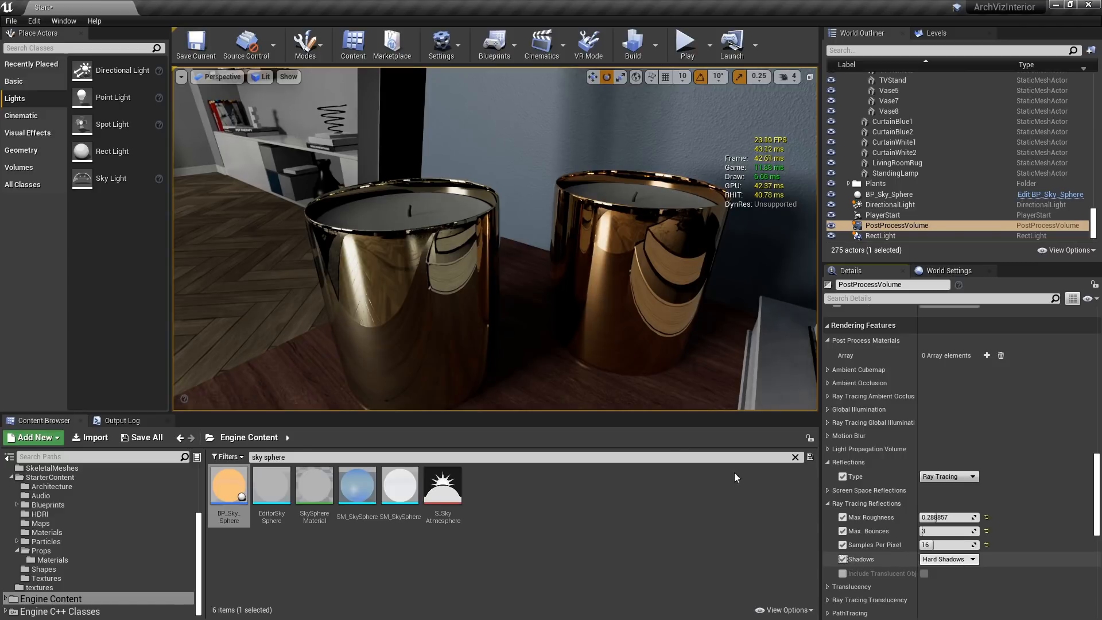
Try Ray Tracing Reflections with Shadows set to Disabled and restore Hard Shadows.
{"action": "left_click", "coordinate": [943, 559]}
{"action": "left_click", "coordinate": [925, 571]}
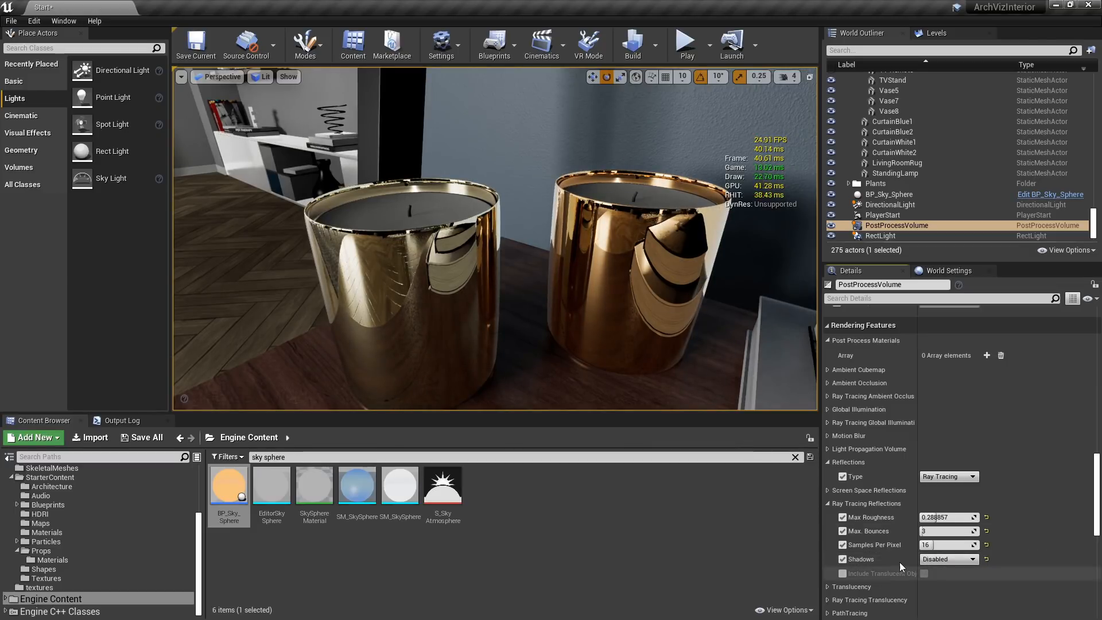
{"action": "left_click", "coordinate": [941, 560]}
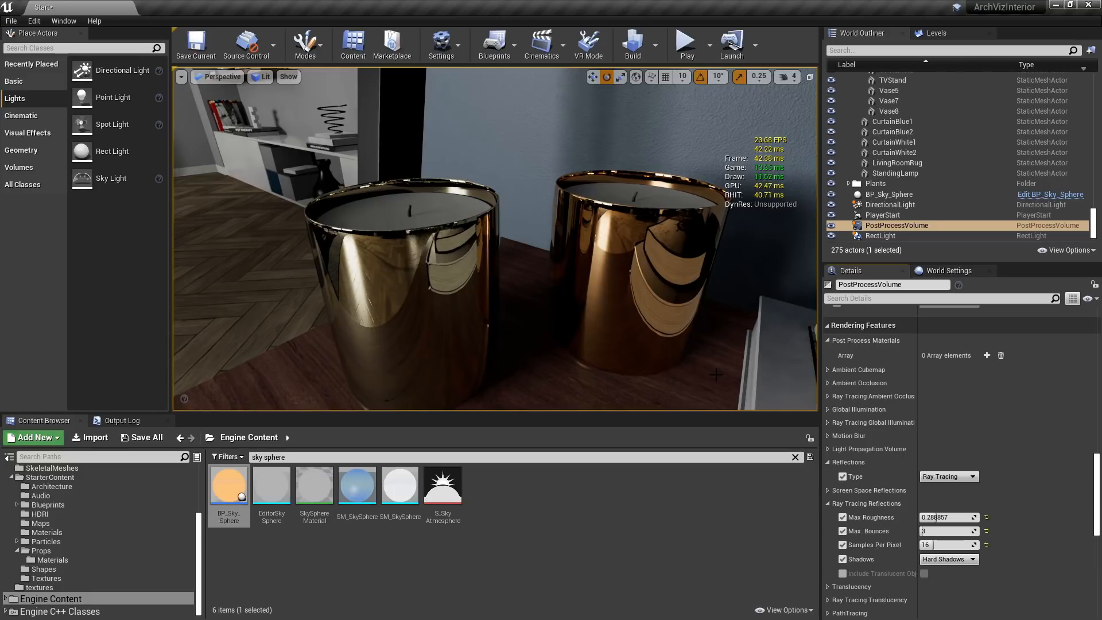
Try Area Shadows for the Ray Tracing Reflections with Samples Per Pixel set to 1.
{"action": "left_click", "coordinate": [936, 560]}
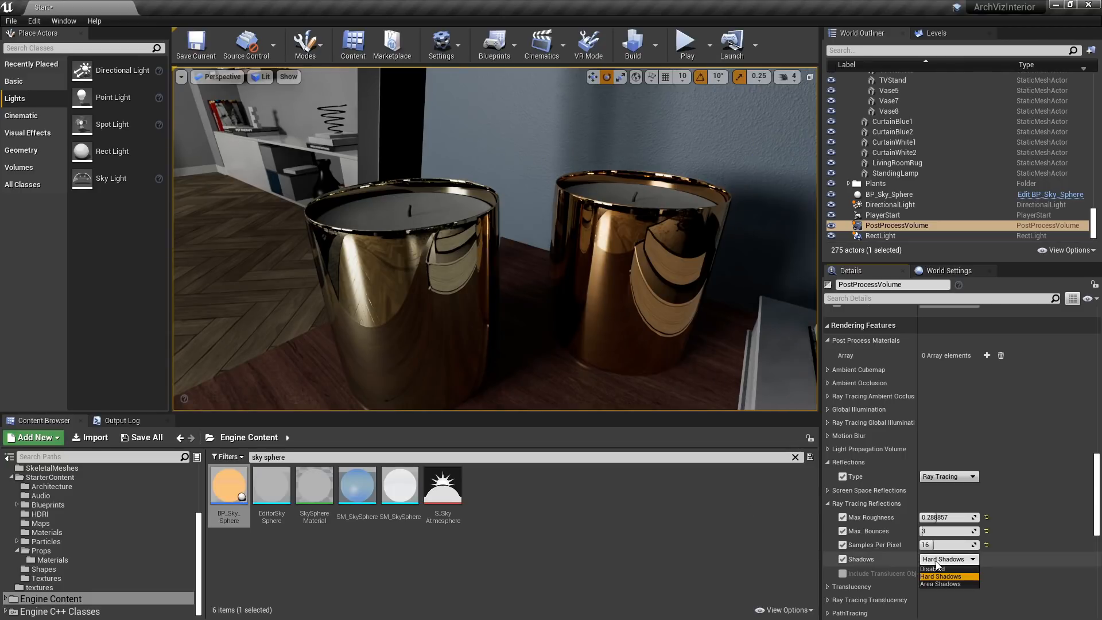
{"action": "left_click", "coordinate": [940, 584]}
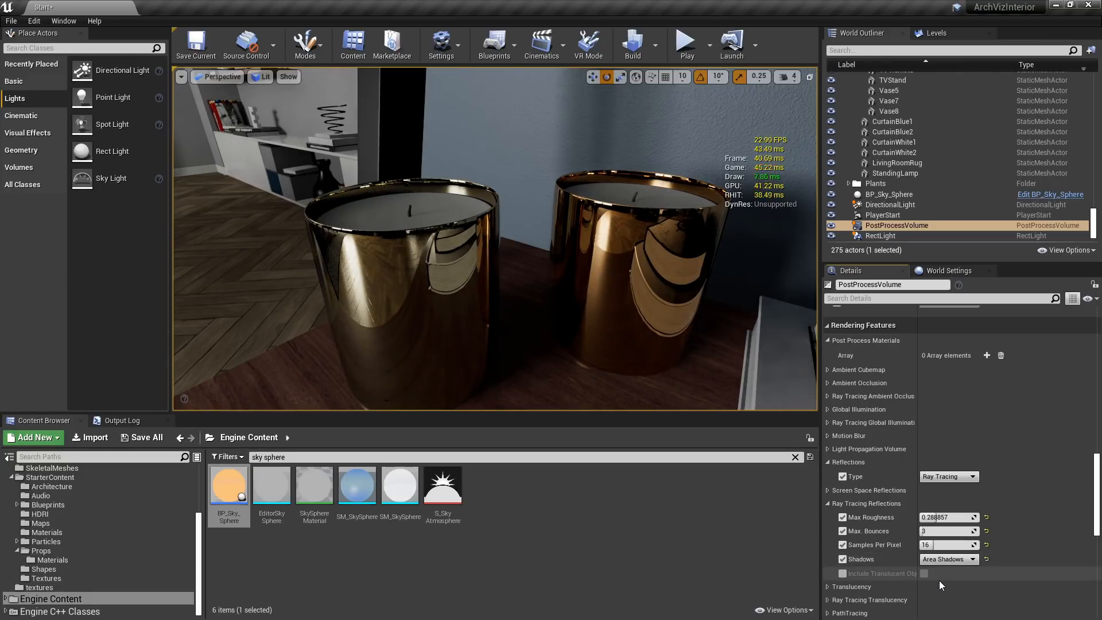
{"action": "left_click", "coordinate": [949, 544]}
{"action": "type", "text": "1"}
{"action": "key", "text": "Return"}
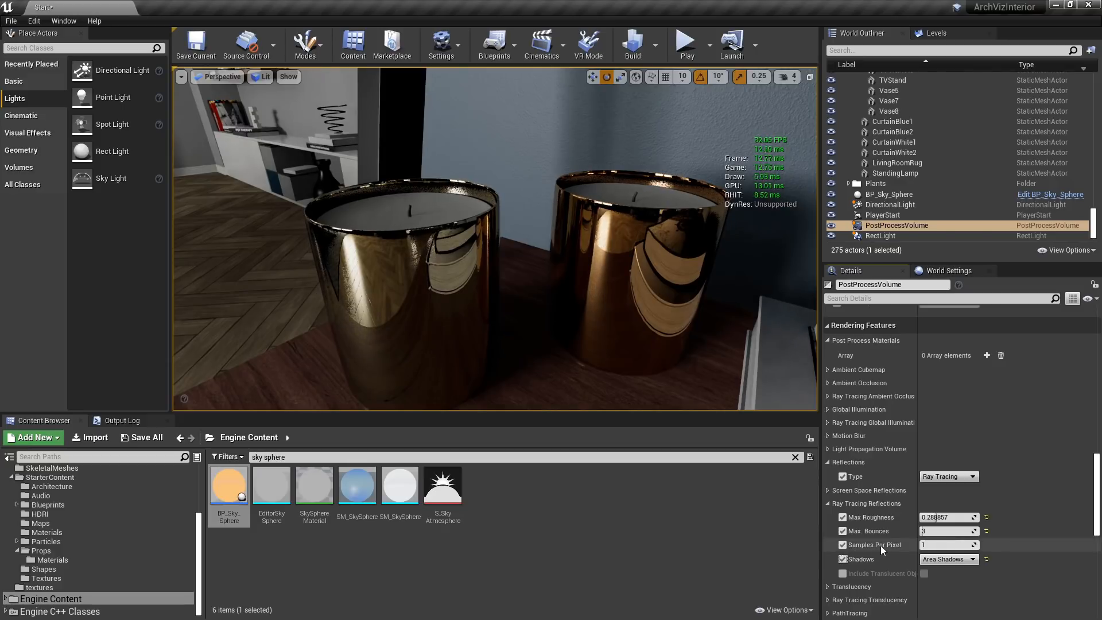
Try 32 Samples Per Pixel for the Ray Tracing Reflections.
{"action": "left_click", "coordinate": [930, 547]}
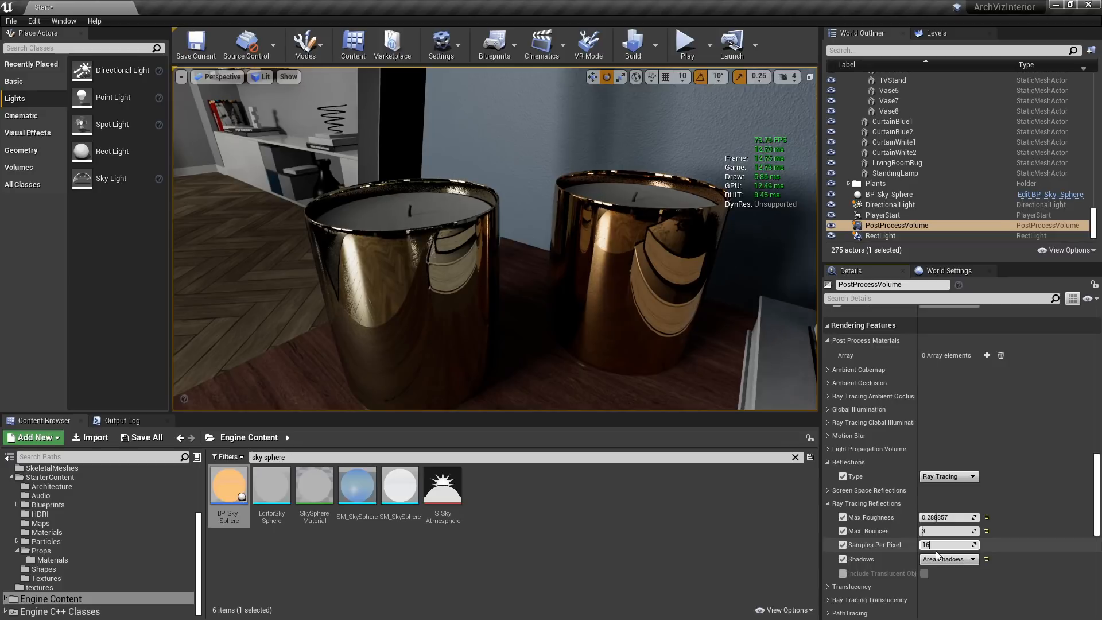
{"action": "type", "text": "32"}
{"action": "key", "text": "Return"}
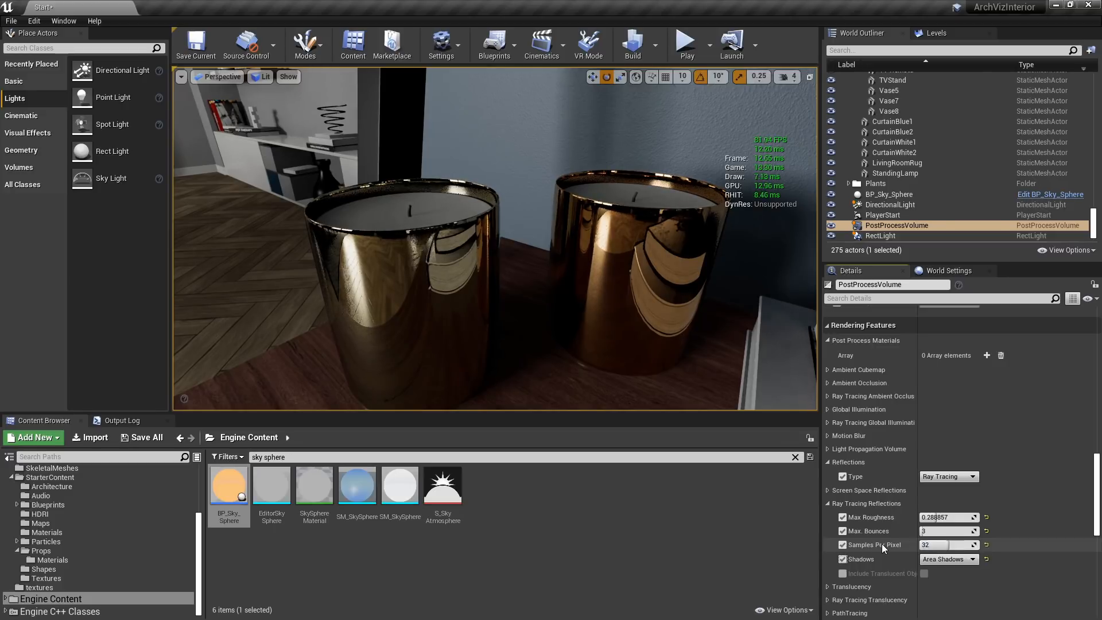
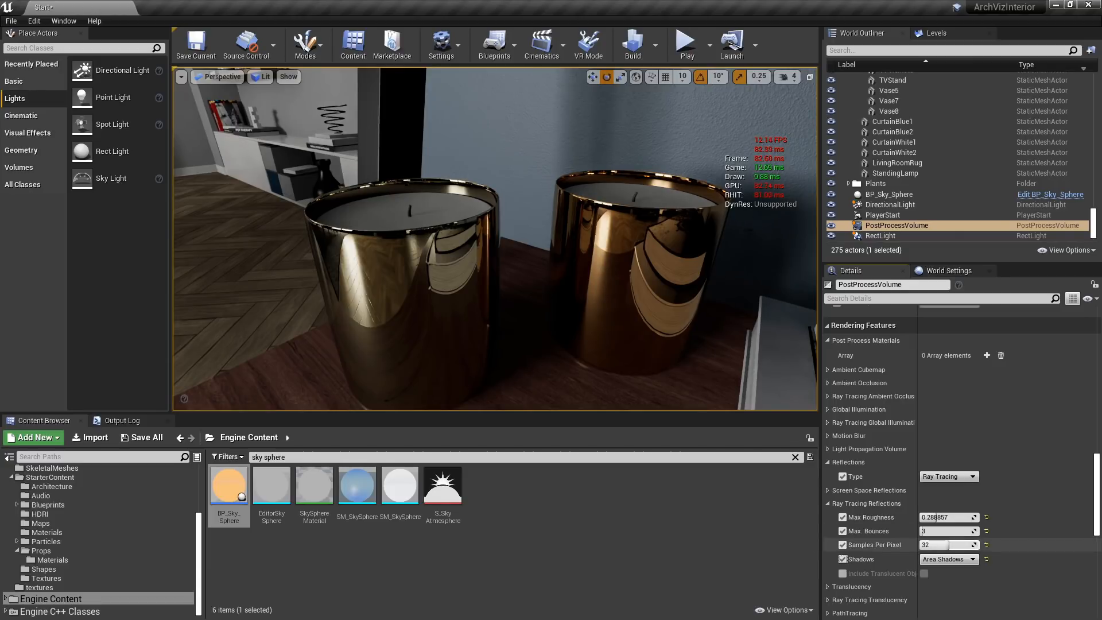
Set the Ray Tracing Reflections Samples Per Pixel to 6 and restore Hard Shadows.
{"action": "left_click", "coordinate": [951, 545]}
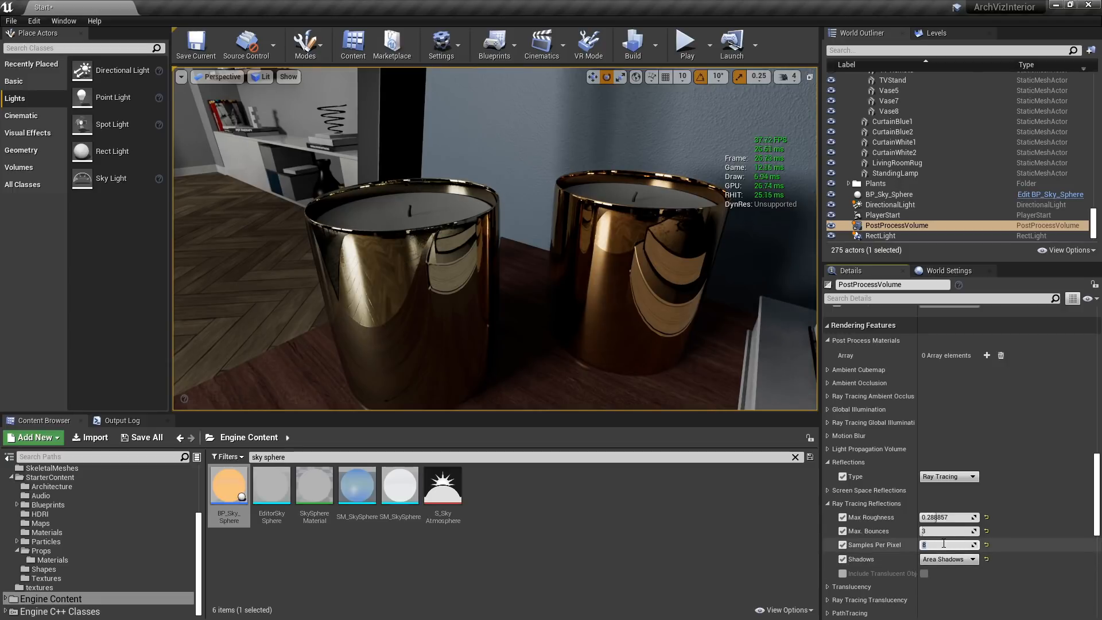
{"action": "key", "text": "Return"}
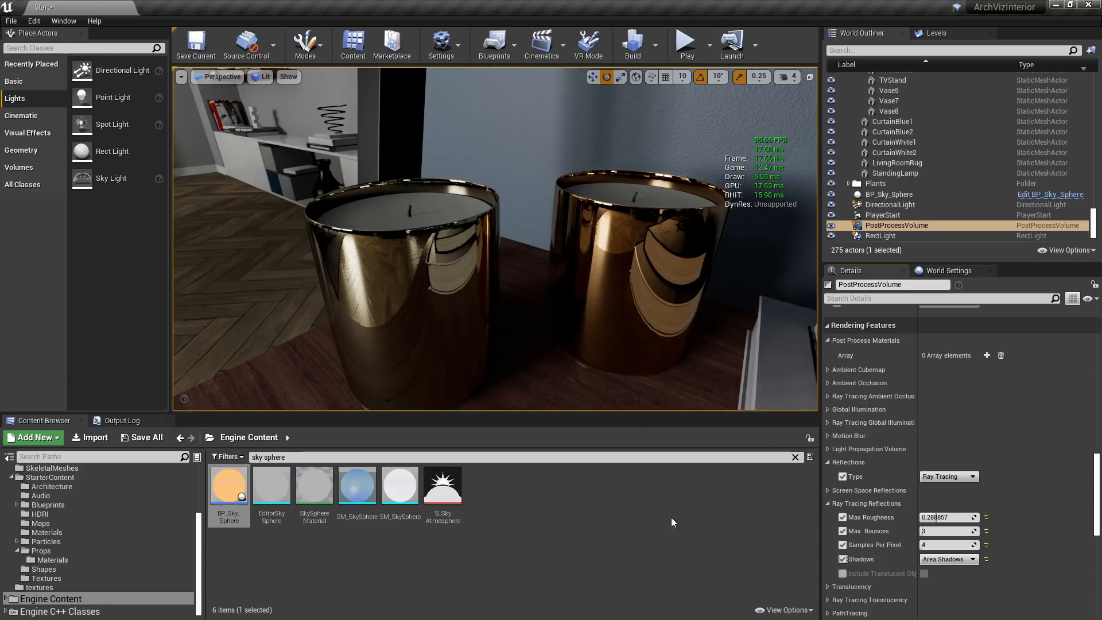
{"action": "left_click", "coordinate": [948, 557]}
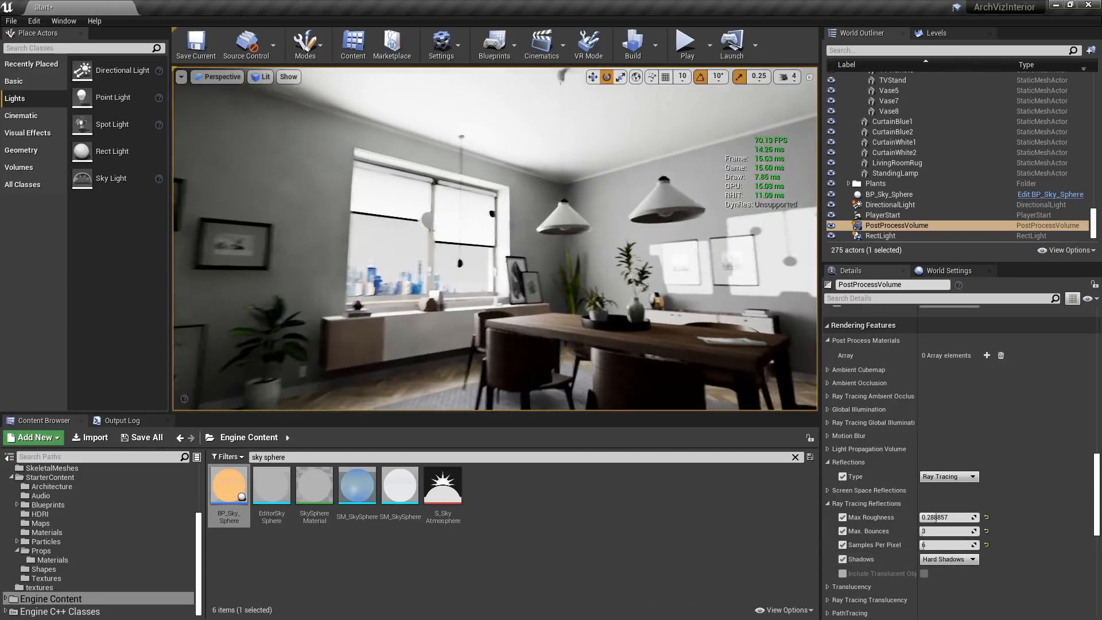
Place the SM_Statue mesh from the StarterContent Props folder on the dining table.
{"action": "key", "text": "w"}
{"action": "right_click_drag", "start_coordinate": [411, 344], "coordinate": [411, 395]}
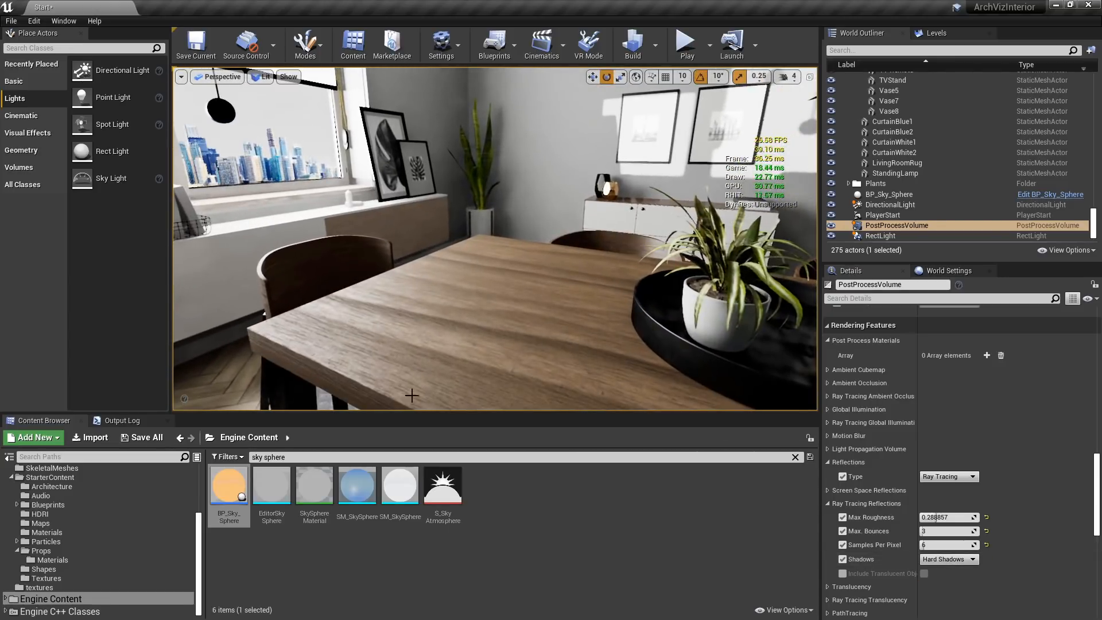
{"action": "left_click", "coordinate": [49, 550]}
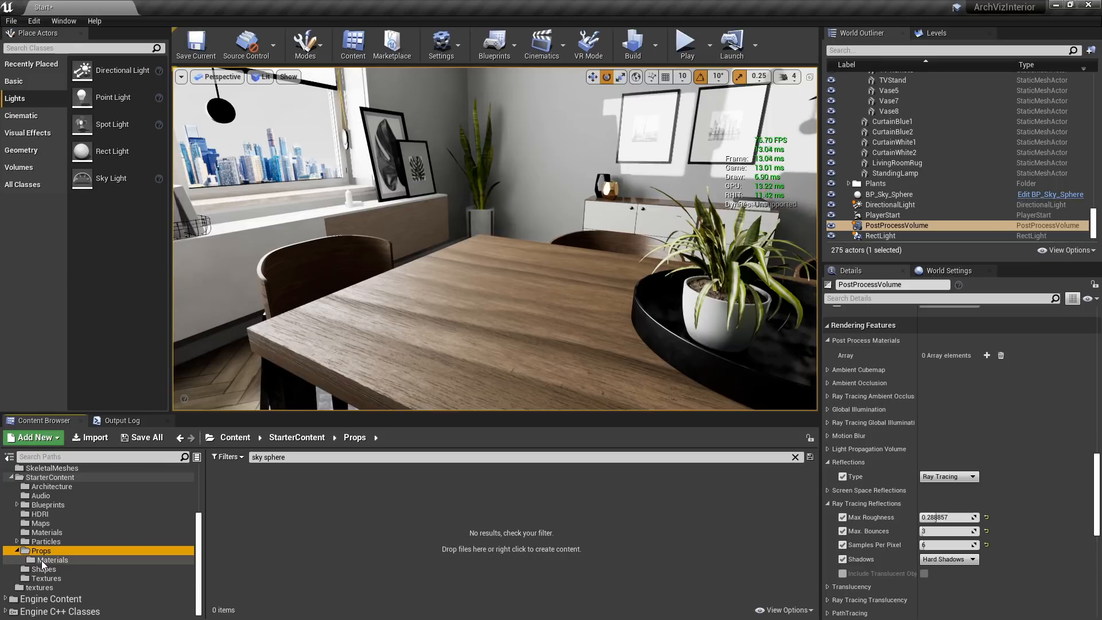
{"action": "left_click", "coordinate": [796, 457]}
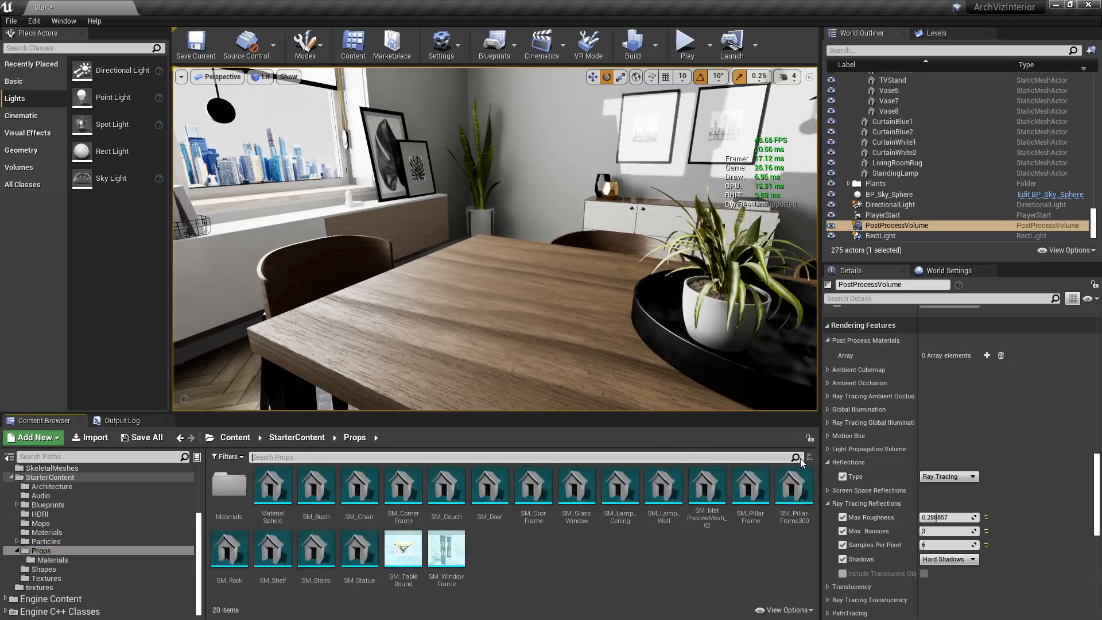
{"action": "left_click_drag", "start_coordinate": [359, 551], "coordinate": [476, 310]}
Scale the statue uniformly to 0.5.
{"action": "scroll", "coordinate": [947, 442], "scroll_direction": "up", "scroll_amount": 3}
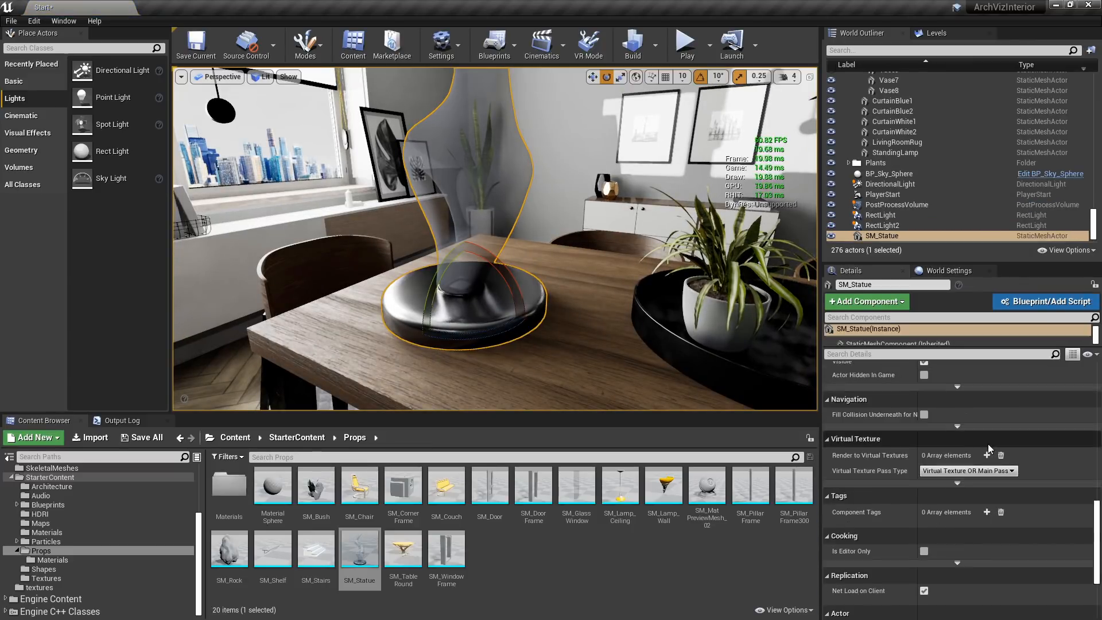
{"action": "scroll", "coordinate": [987, 443], "scroll_direction": "up", "scroll_amount": 5}
{"action": "left_click", "coordinate": [941, 412]}
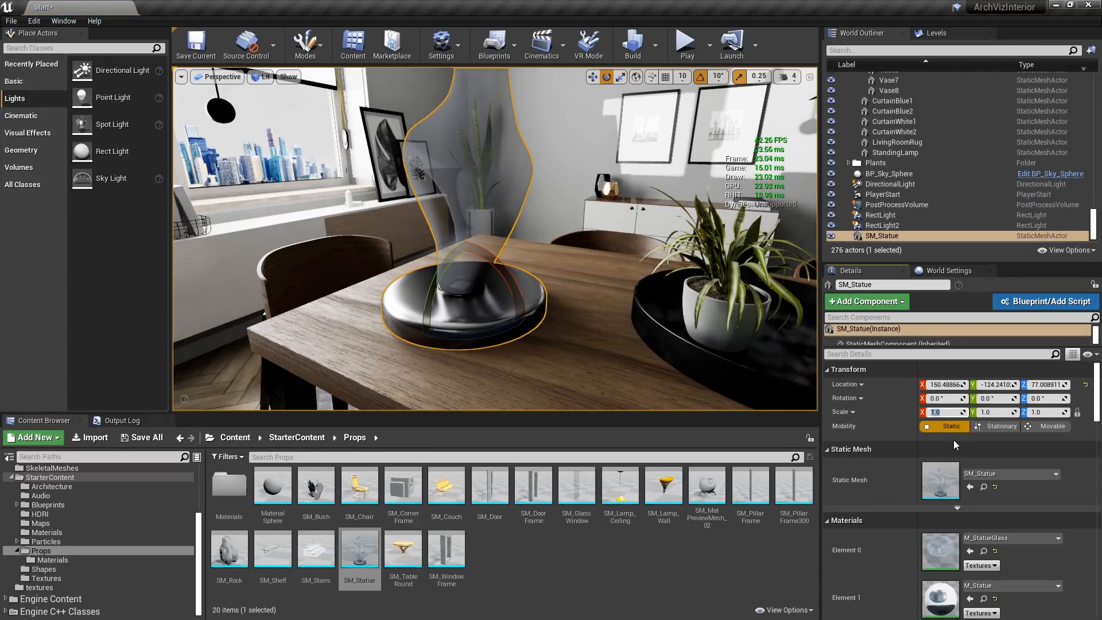
{"action": "type", "text": "0.5"}
{"action": "key", "text": "Return"}
Rotate the statue about 20 degrees around Z and shift it slightly on the tabletop, undoing the last stray change.
{"action": "right_click_drag", "start_coordinate": [688, 305], "coordinate": [687, 305]}
{"action": "left_click_drag", "start_coordinate": [562, 361], "coordinate": [483, 322]}
{"action": "key", "text": "w"}
{"action": "right_click_drag", "start_coordinate": [639, 268], "coordinate": [482, 274]}
{"action": "key", "text": "Escape"}
{"action": "key", "text": "ctrl+z"}
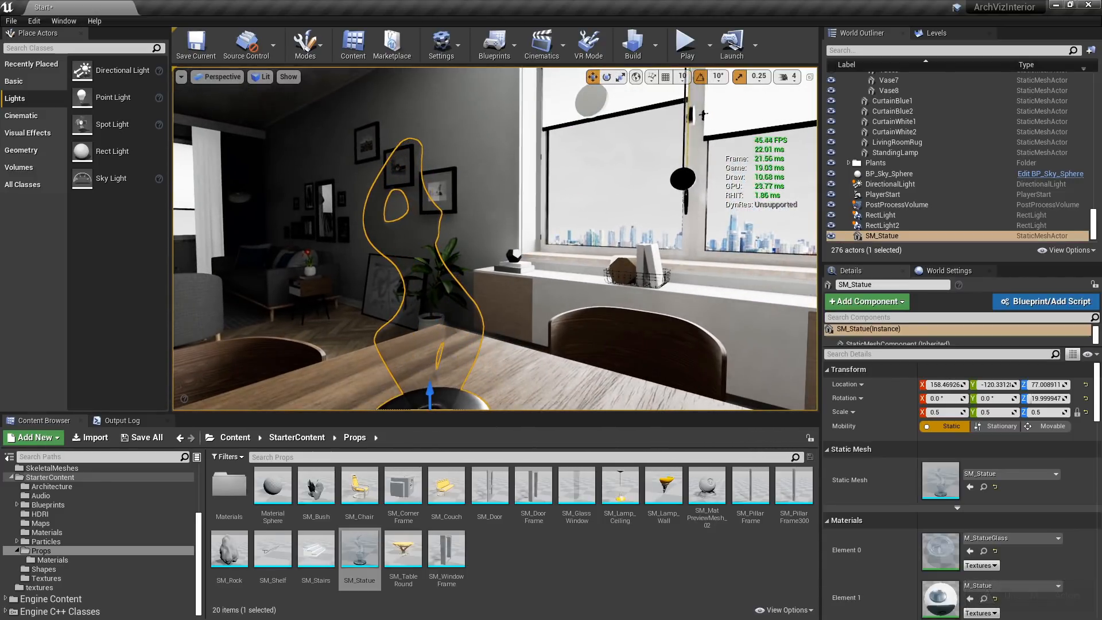
Open the statue's M_StatueGlass material and examine its node graph, Blend Mode and Translucency Lighting Mode options.
{"action": "mouse_move", "coordinate": [561, 312]}
{"action": "right_mouse_down"}
{"action": "mouse_move", "coordinate": [551, 344]}
{"action": "mouse_move", "coordinate": [560, 299]}
{"action": "mouse_move", "coordinate": [561, 312]}
{"action": "right_mouse_up"}
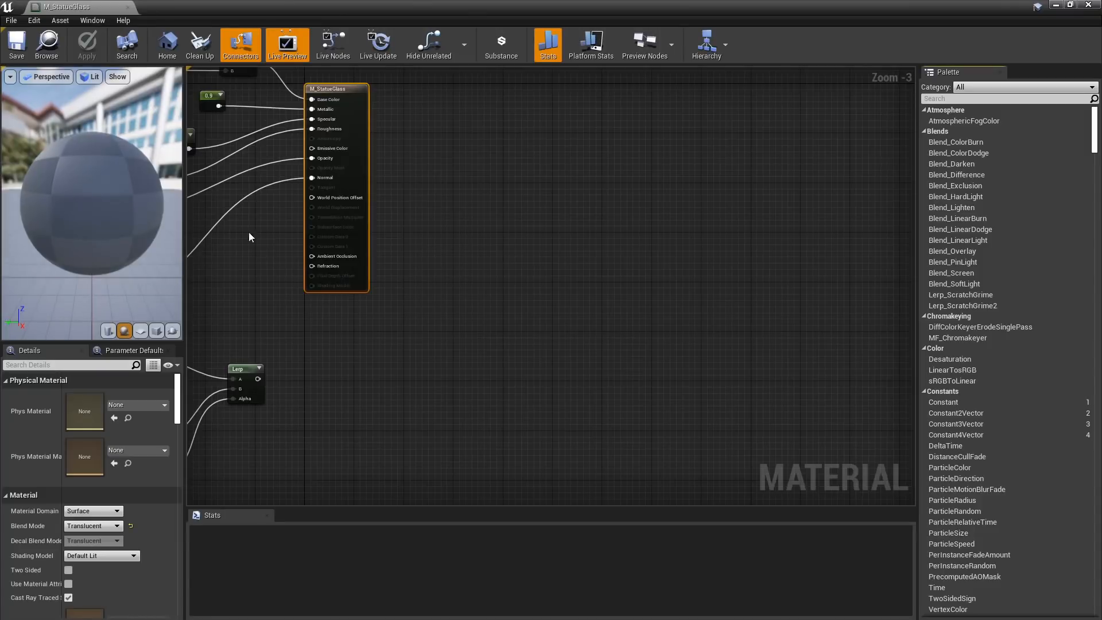
{"action": "right_click_drag", "start_coordinate": [248, 236], "coordinate": [586, 322]}
{"action": "scroll", "coordinate": [706, 348], "scroll_direction": "up", "scroll_amount": 3}
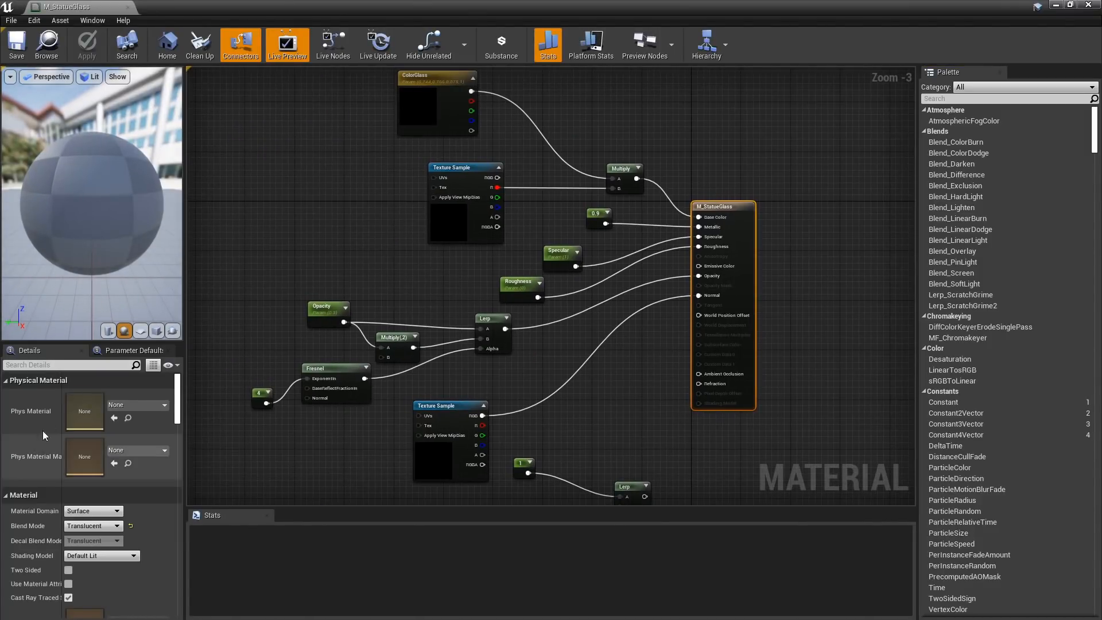
{"action": "scroll", "coordinate": [45, 400], "scroll_direction": "down", "scroll_amount": 2}
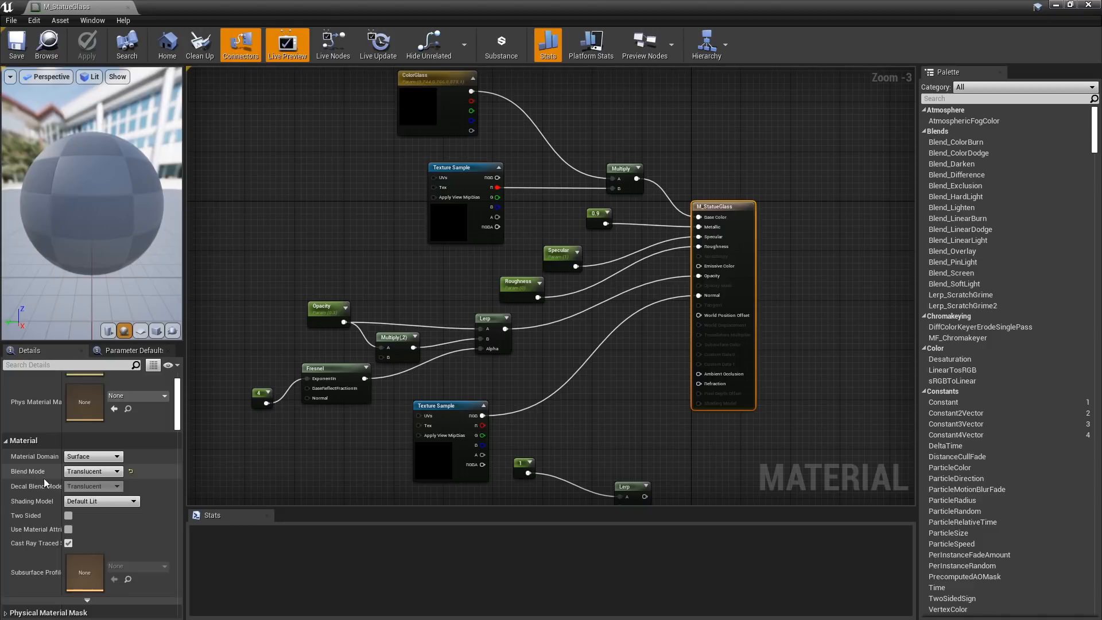
{"action": "scroll", "coordinate": [33, 461], "scroll_direction": "down", "scroll_amount": 1}
{"action": "scroll", "coordinate": [35, 460], "scroll_direction": "down", "scroll_amount": 4}
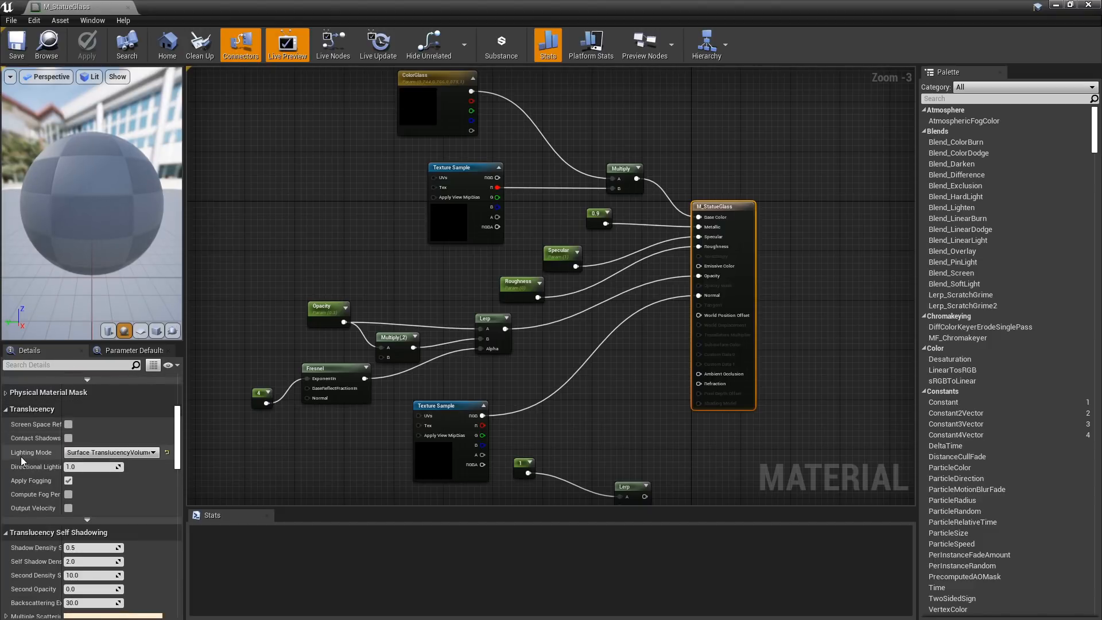
{"action": "left_click", "coordinate": [143, 453]}
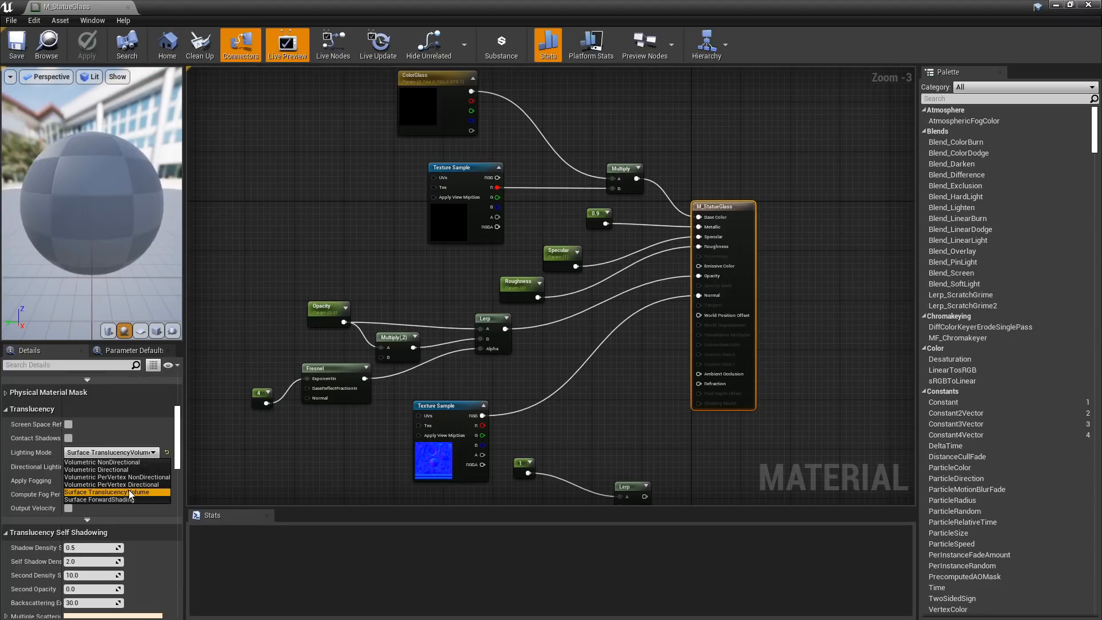
{"action": "left_click", "coordinate": [331, 444]}
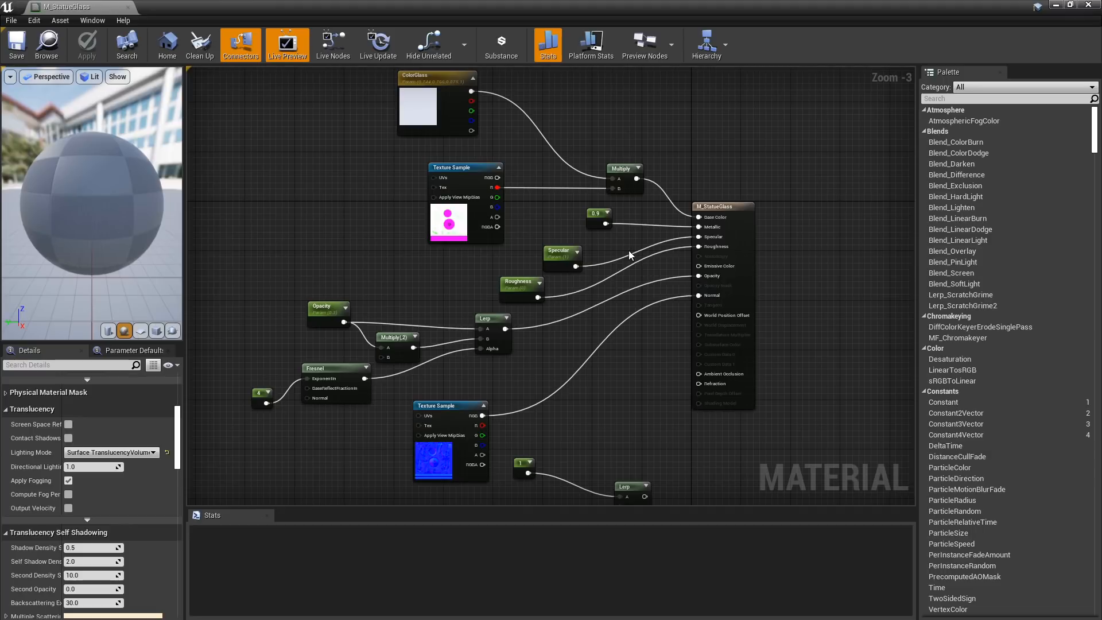
Inspect the Specular parameter feeding the M_StatueGlass material's Specular input and close the material.
{"action": "scroll", "coordinate": [656, 394], "scroll_direction": "up", "scroll_amount": 3}
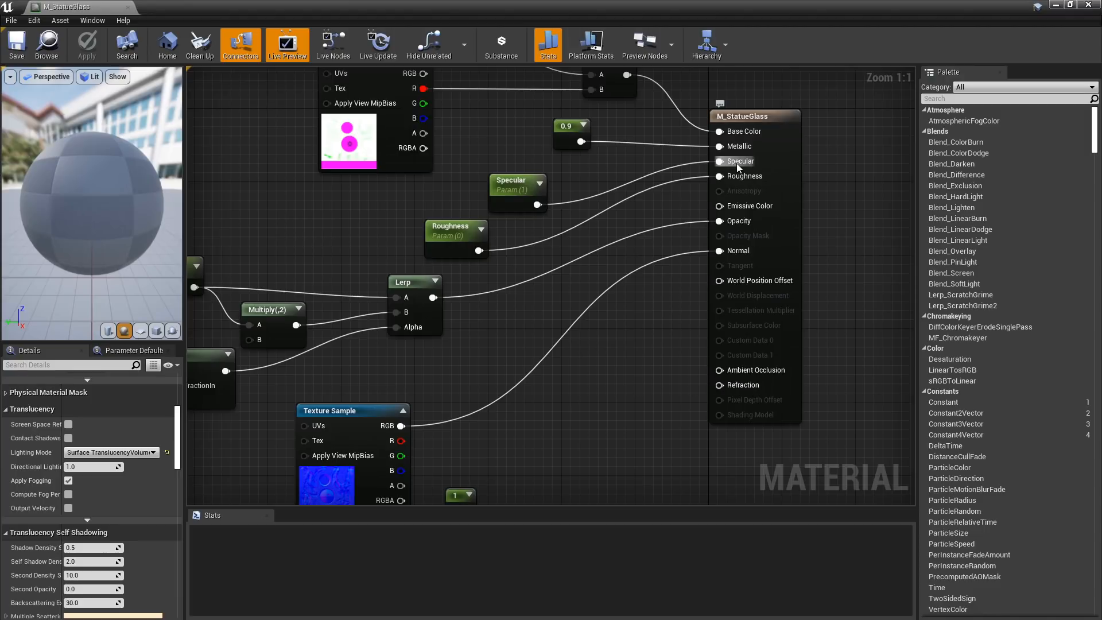
{"action": "left_click", "coordinate": [501, 181]}
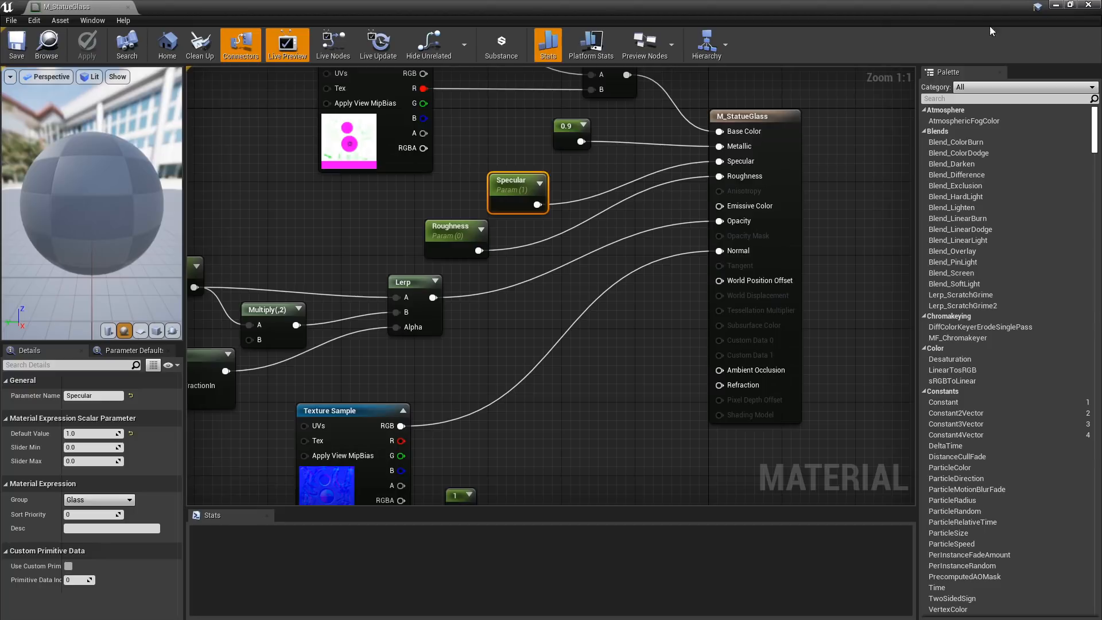
{"action": "left_click", "coordinate": [1088, 5]}
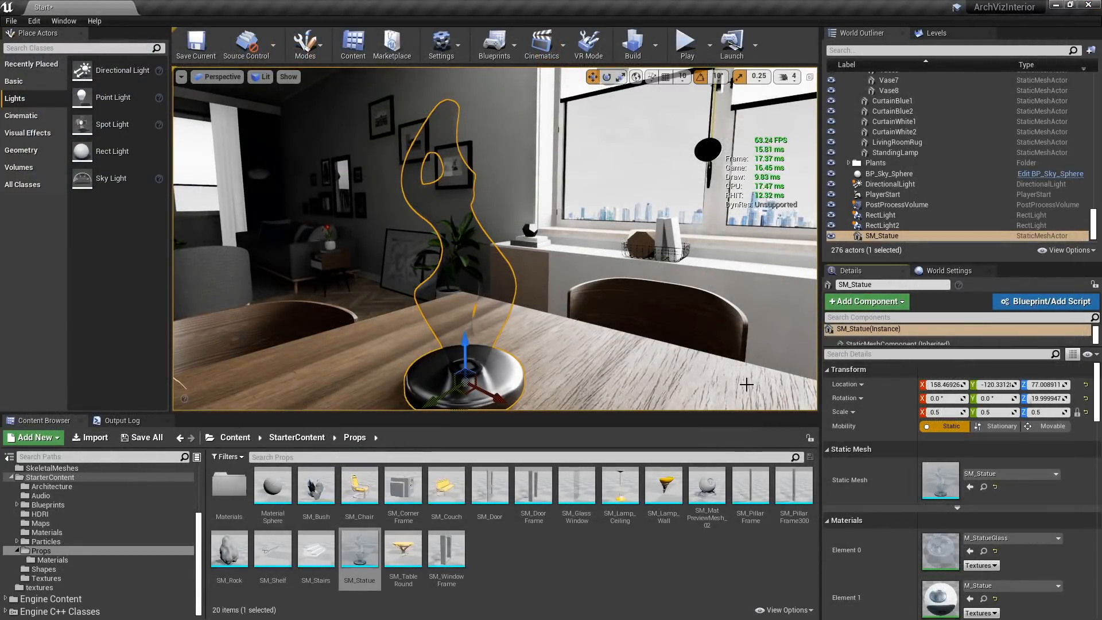
Assign the MI_StatueGlass material instance to Element 0 of the statue in place of M_StatueGlass.
{"action": "left_click", "coordinate": [984, 551]}
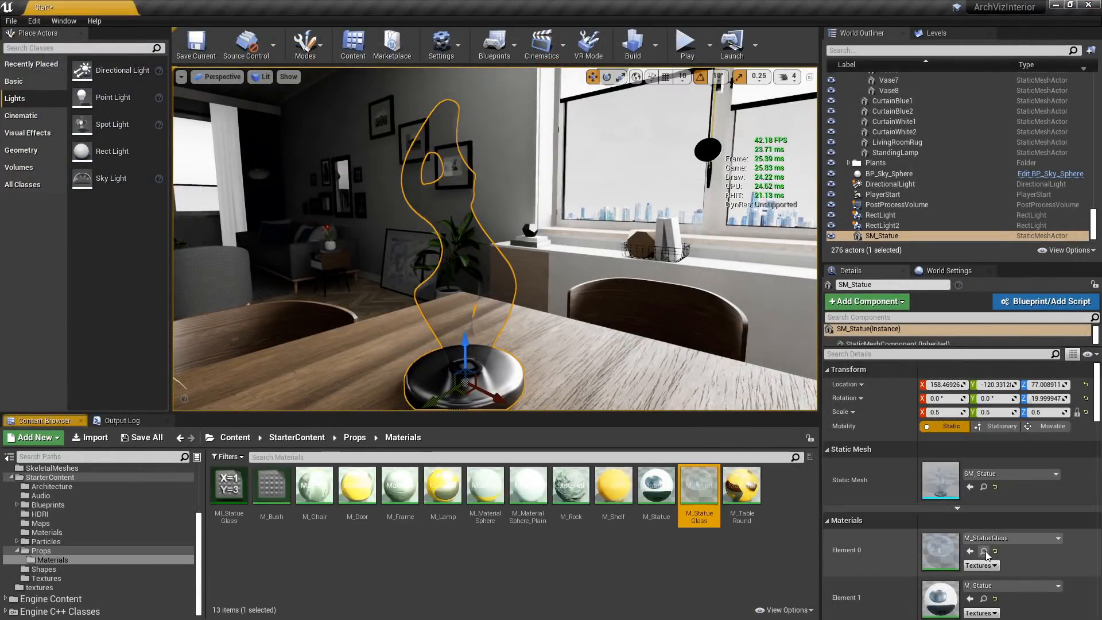
{"action": "left_click", "coordinate": [353, 550]}
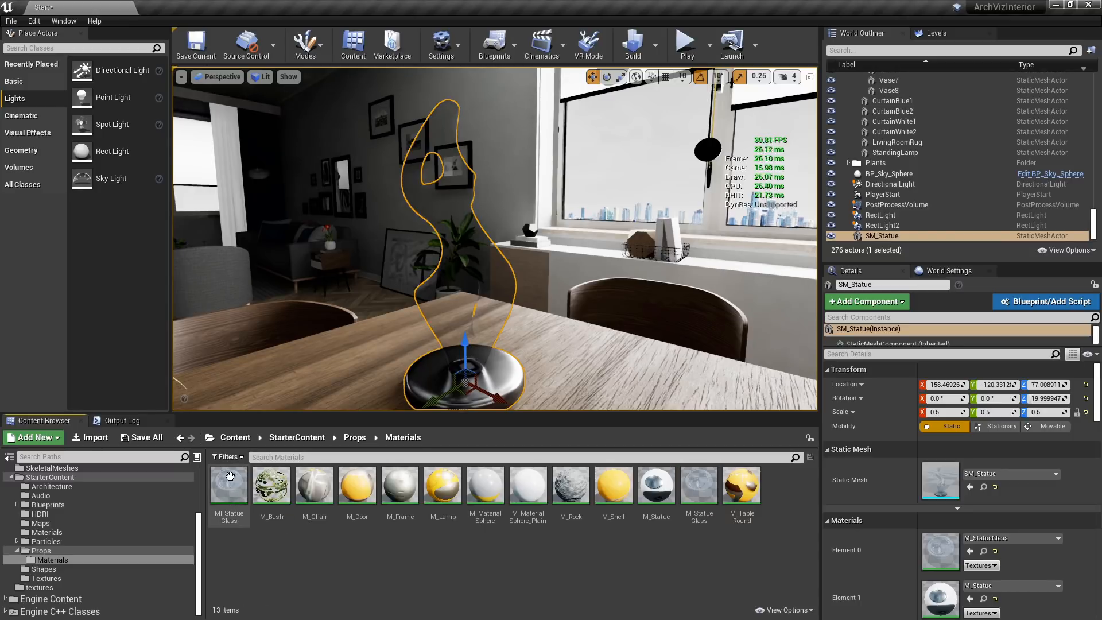
{"action": "left_click", "coordinate": [229, 478]}
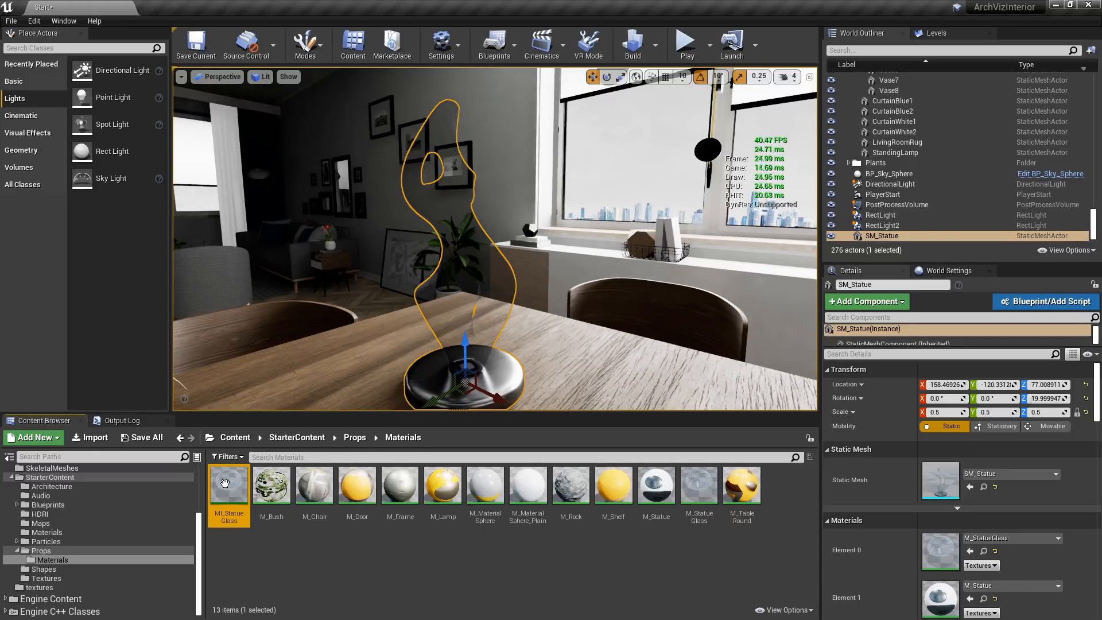
{"action": "left_click_drag", "start_coordinate": [225, 482], "coordinate": [934, 545]}
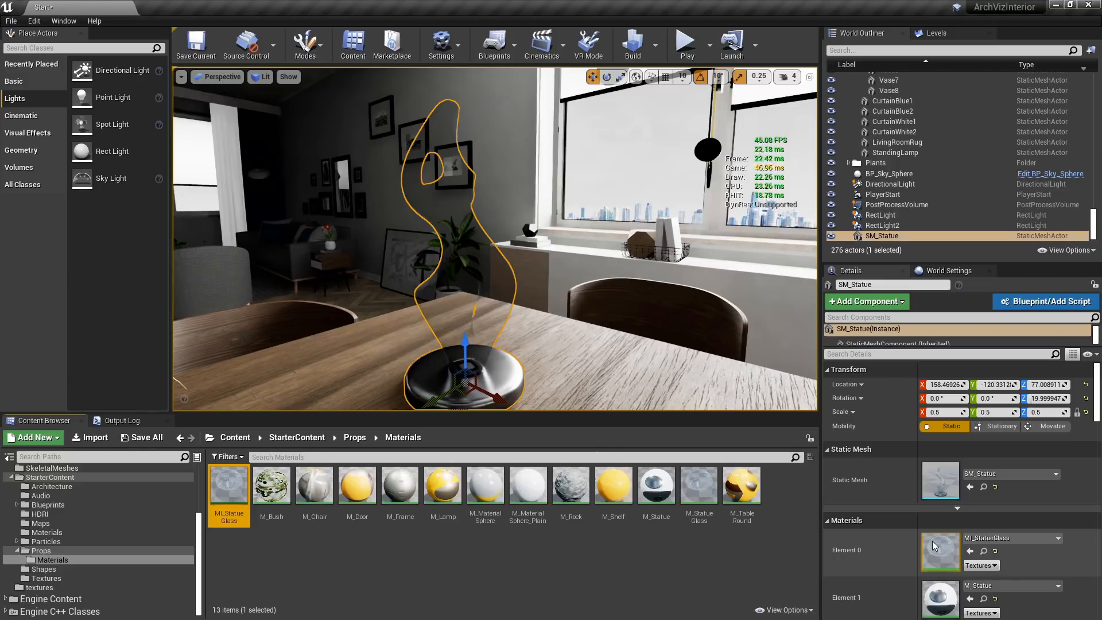
Open the MI_StatueGlass instance, check its Glass parameters such as Roughness and Specular, and close it.
{"action": "left_click", "coordinate": [943, 544]}
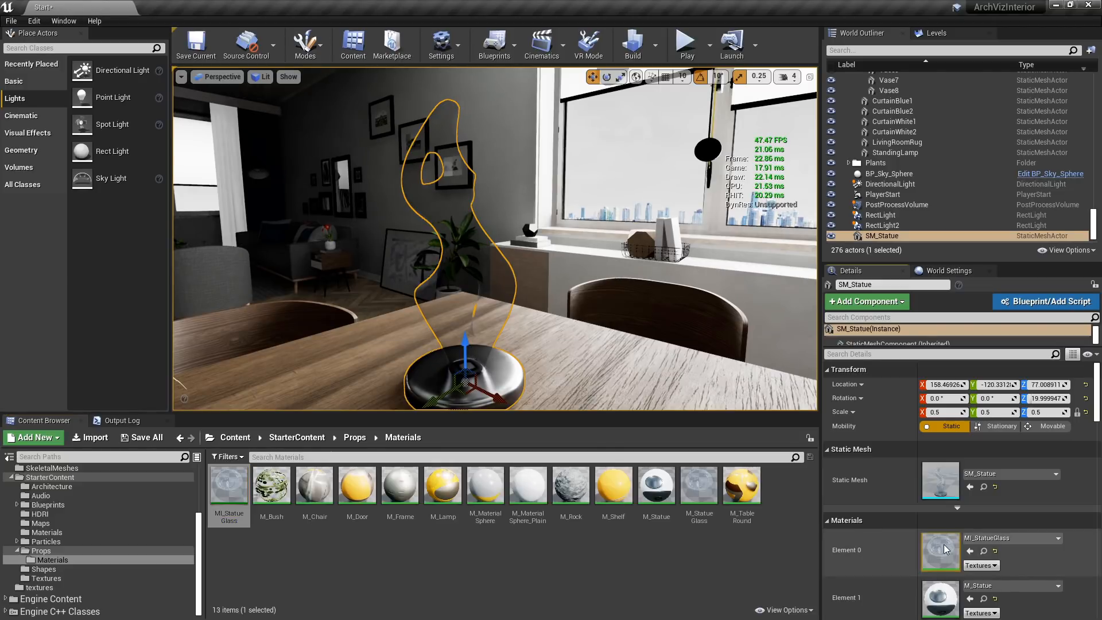
{"action": "double_click", "coordinate": [943, 544]}
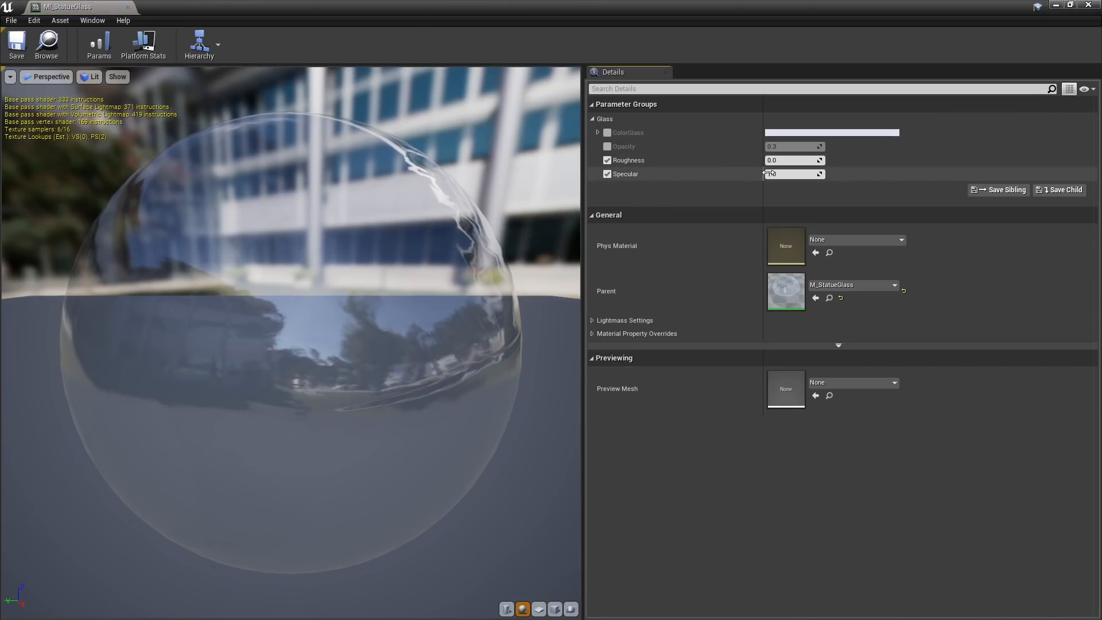
{"action": "left_click", "coordinate": [1089, 6]}
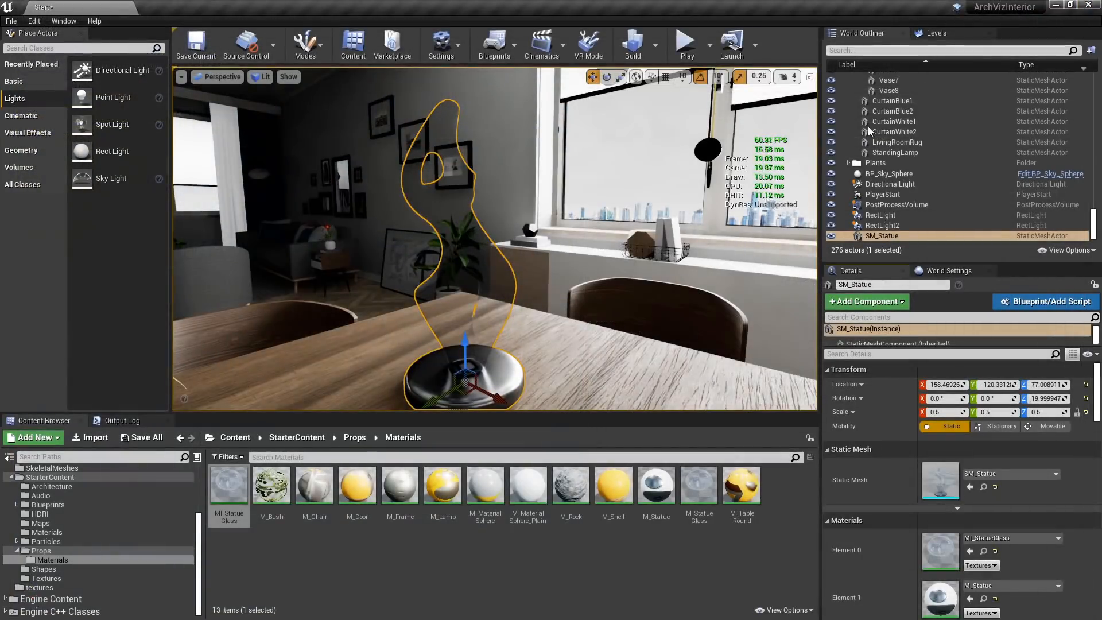
Set the PostProcessVolume's Translucency Type to Ray Tracing and view the glass statue from several sides.
{"action": "left_click", "coordinate": [898, 205]}
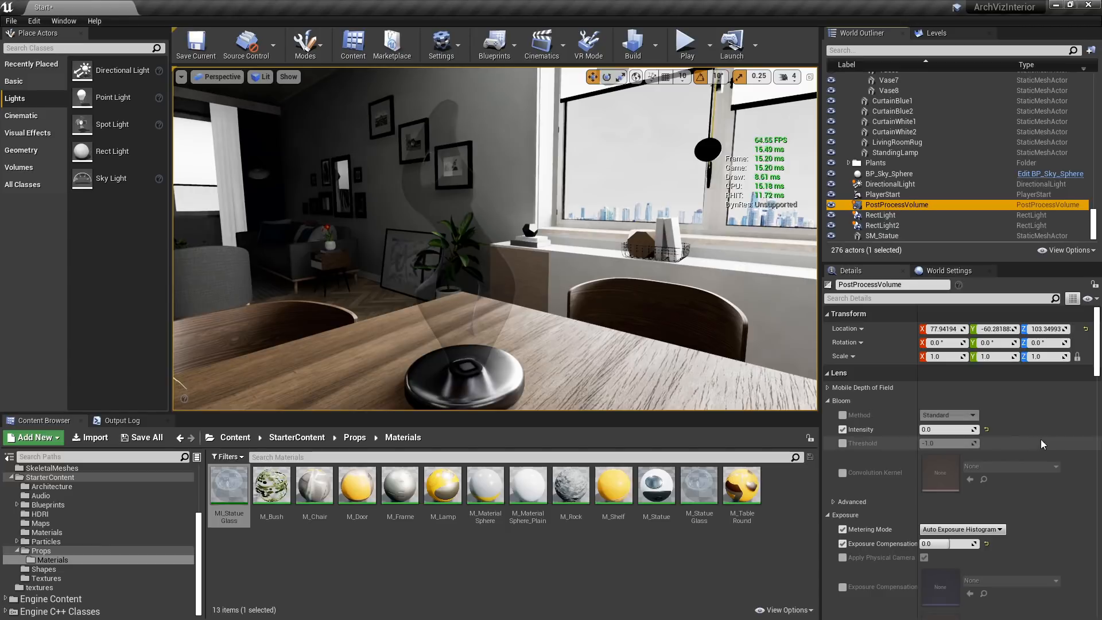
{"action": "scroll", "coordinate": [1027, 429], "scroll_direction": "down", "scroll_amount": 15}
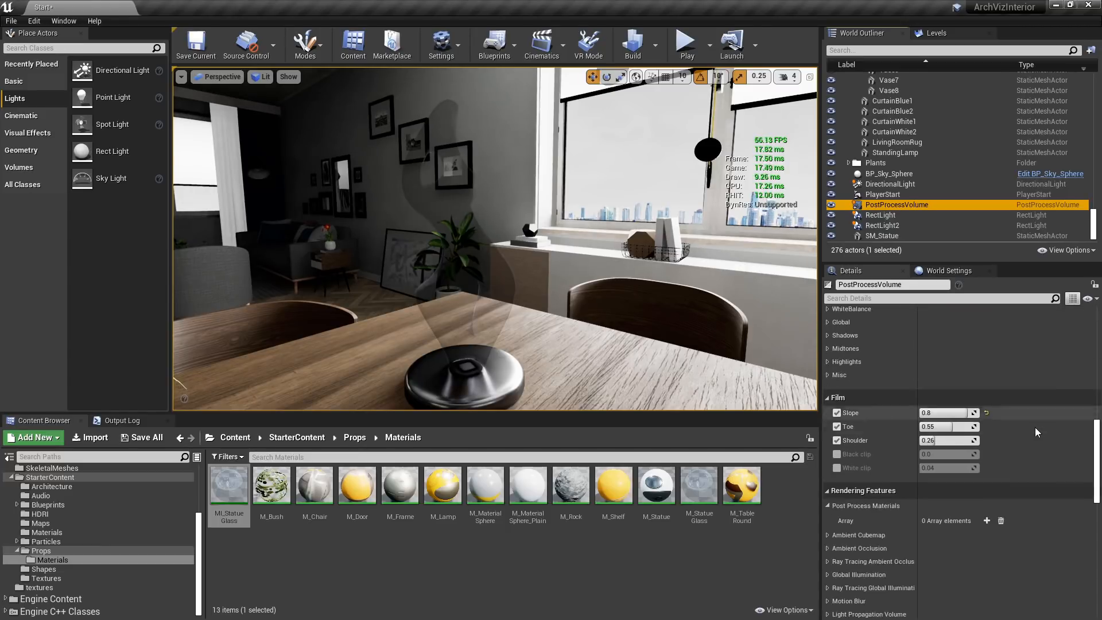
{"action": "scroll", "coordinate": [1034, 427], "scroll_direction": "down", "scroll_amount": 10}
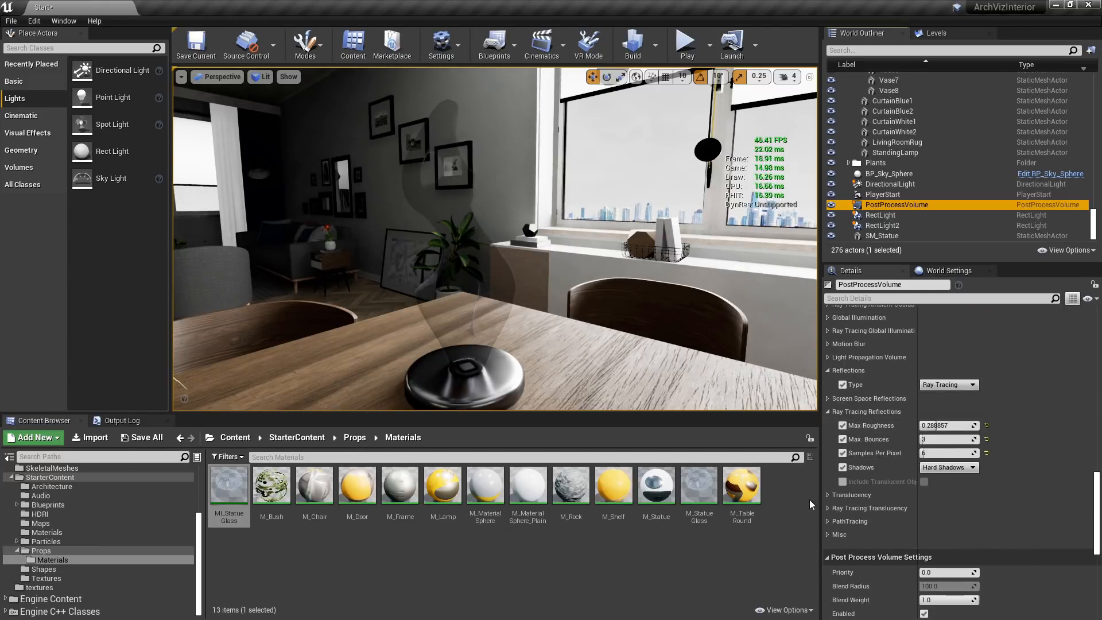
{"action": "left_click", "coordinate": [826, 495]}
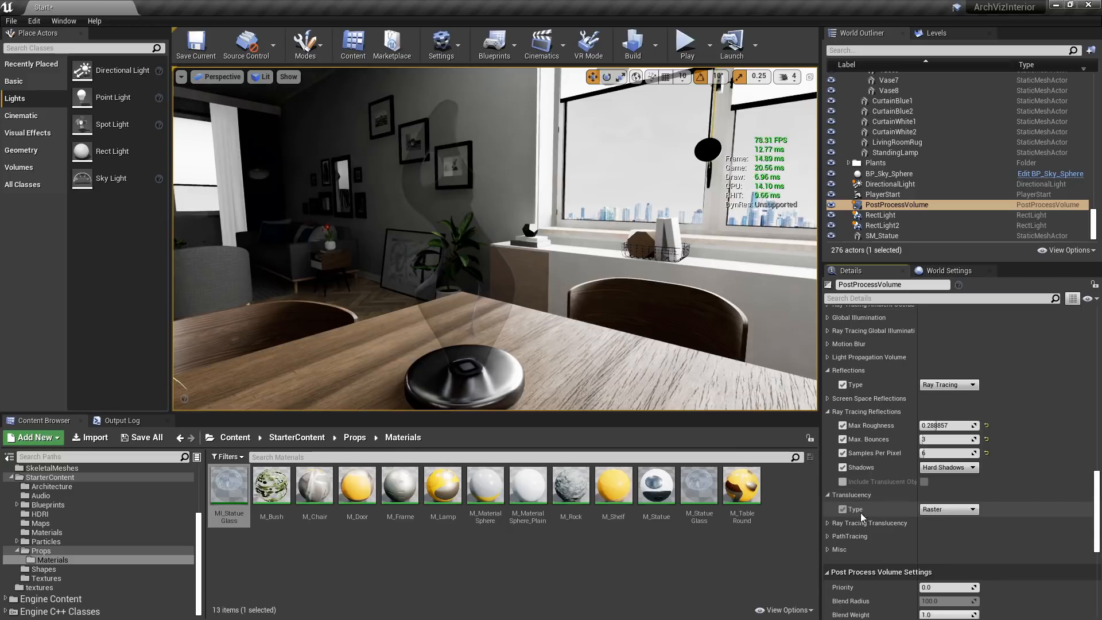
{"action": "left_click", "coordinate": [945, 511]}
{"action": "left_click", "coordinate": [935, 528]}
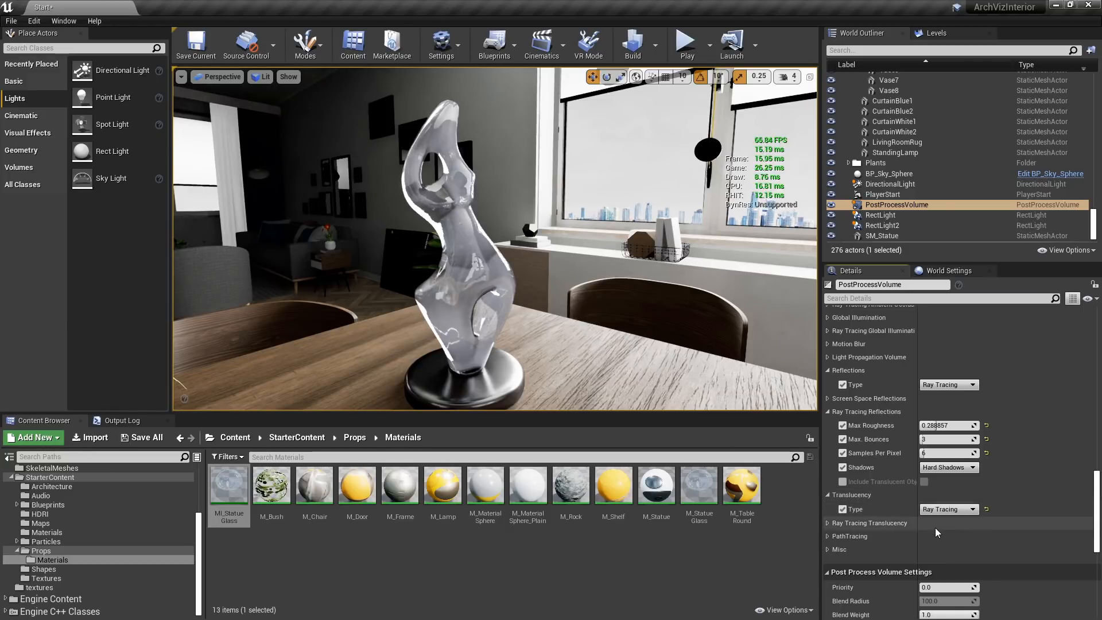
{"action": "right_click_drag", "start_coordinate": [583, 249], "coordinate": [798, 248]}
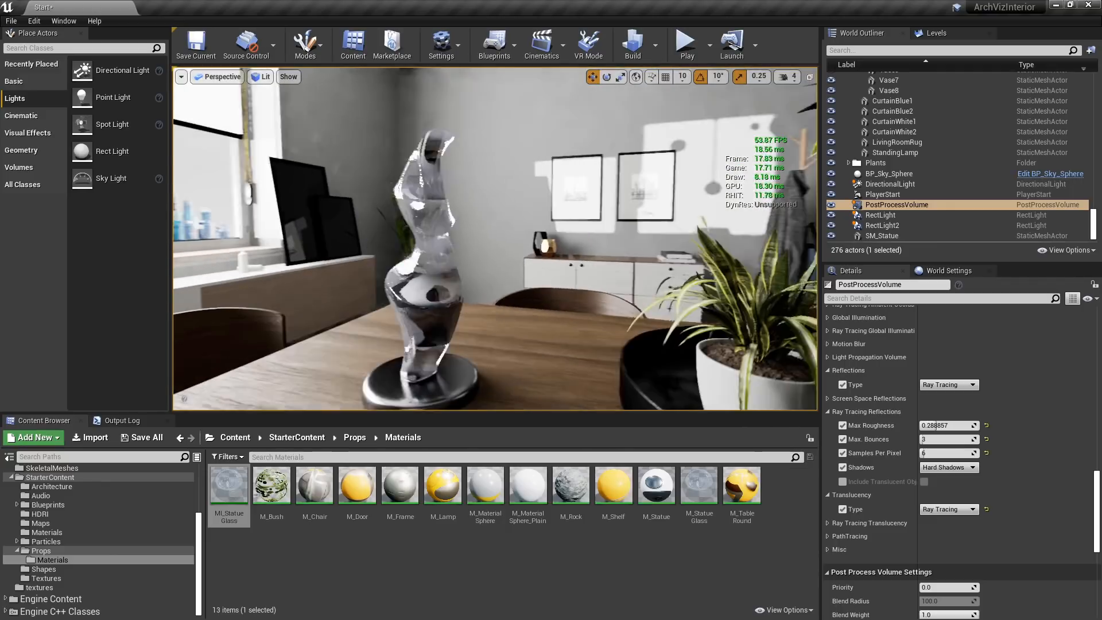
{"action": "right_click_drag", "start_coordinate": [495, 248], "coordinate": [287, 249]}
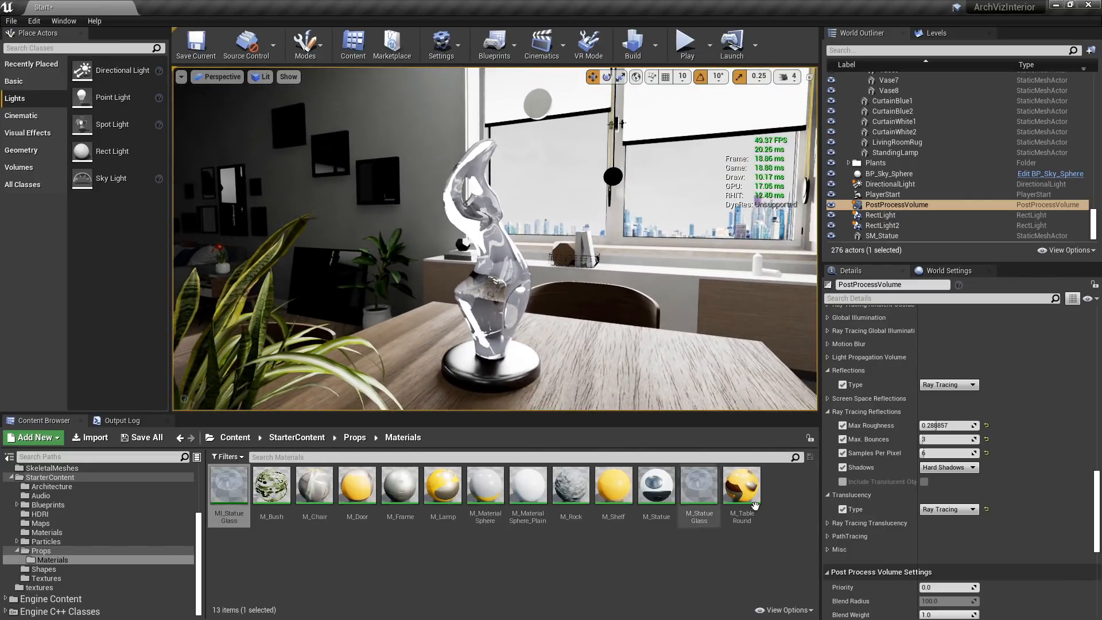
Enable the Max Roughness and Max. Refraction Rays overrides under Ray Tracing Translucency and set Max Roughness to 1.0.
{"action": "left_click", "coordinate": [827, 522]}
{"action": "scroll", "coordinate": [1027, 515], "scroll_direction": "down", "scroll_amount": 1}
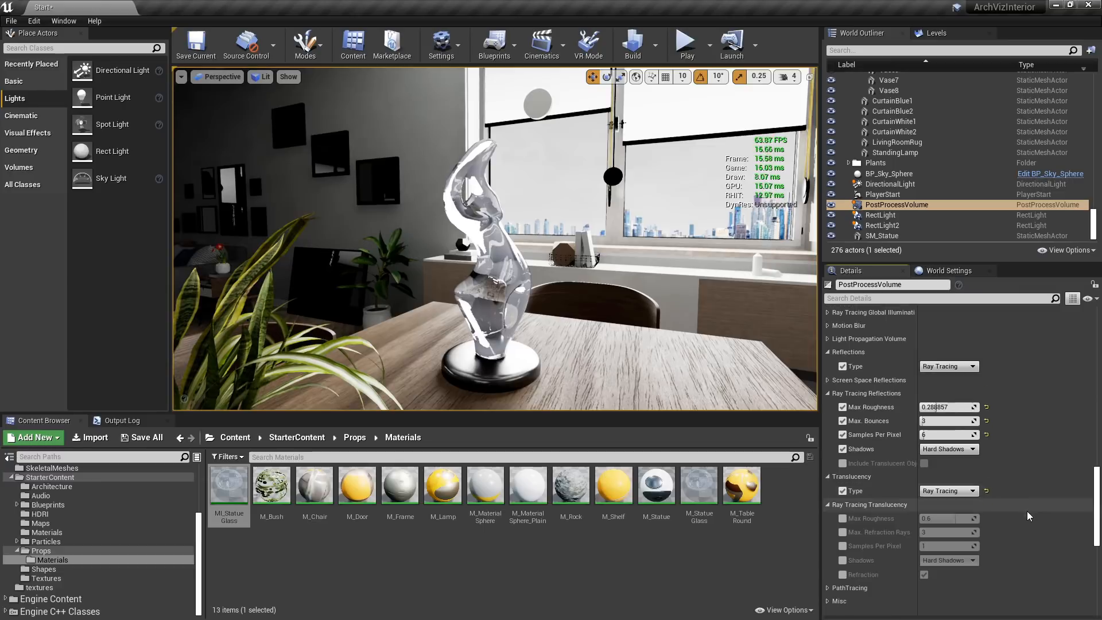
{"action": "scroll", "coordinate": [1028, 516], "scroll_direction": "down", "scroll_amount": 2}
{"action": "left_click", "coordinate": [841, 463]}
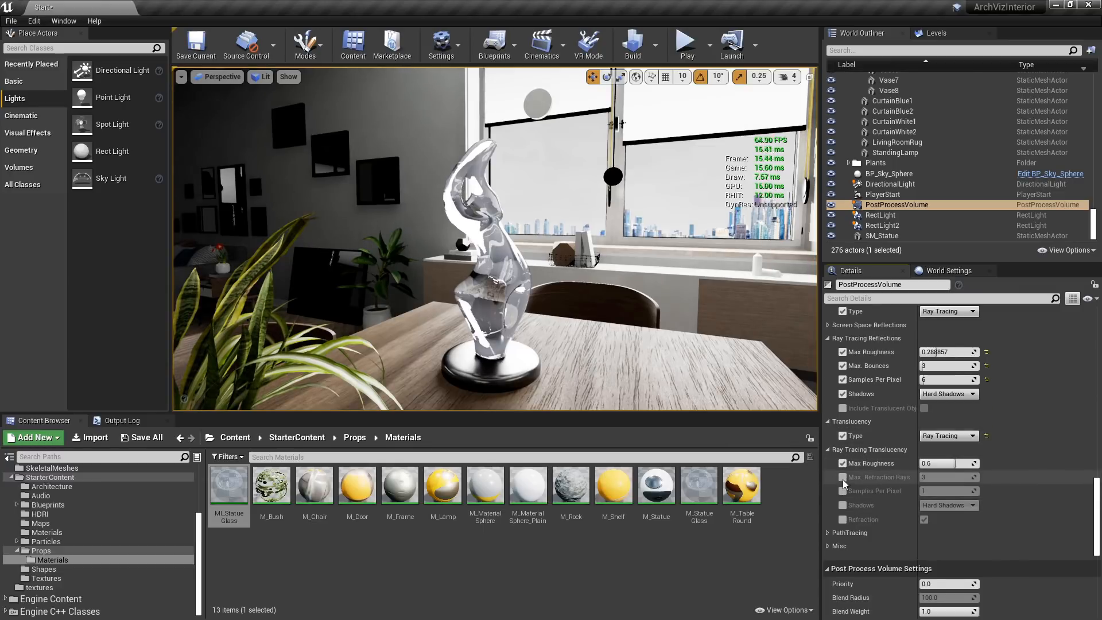
{"action": "left_click", "coordinate": [842, 477]}
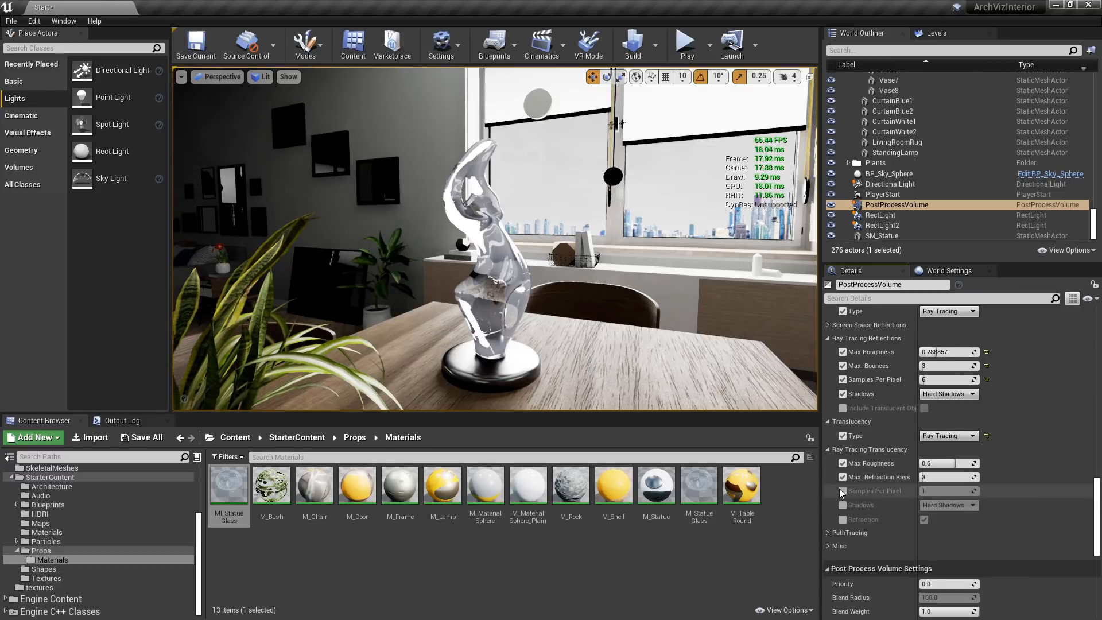
{"action": "left_click", "coordinate": [941, 463]}
{"action": "type", "text": "0.01"}
{"action": "key", "text": "Return"}
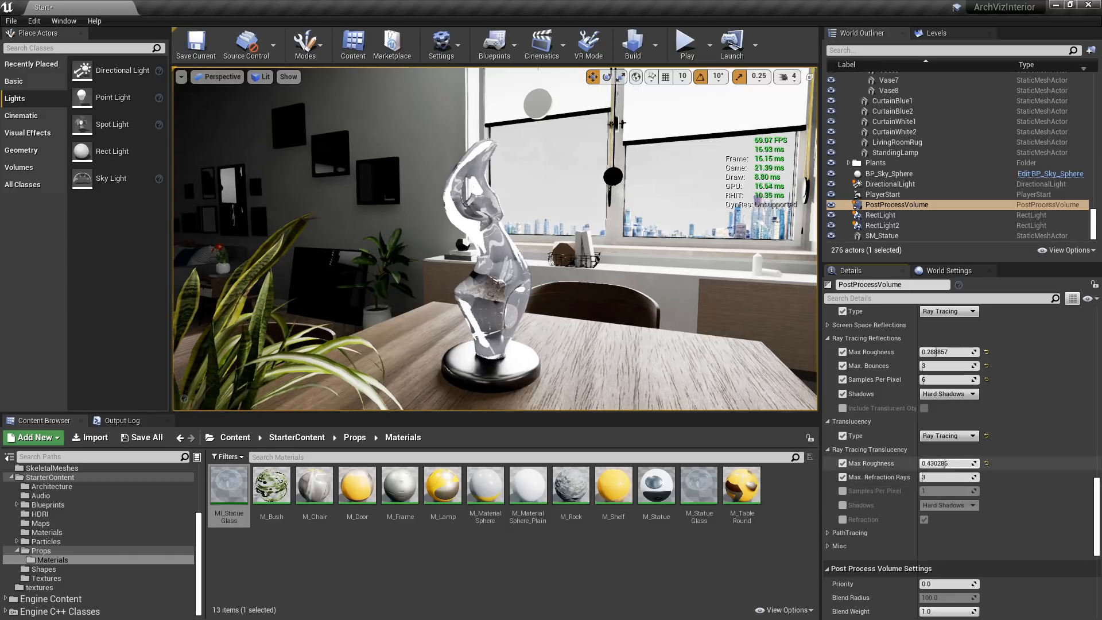
{"action": "mouse_move", "coordinate": [946, 463]}
{"action": "left_mouse_down"}
{"action": "mouse_move", "coordinate": [962, 463]}
{"action": "mouse_move", "coordinate": [929, 463]}
{"action": "left_mouse_up"}
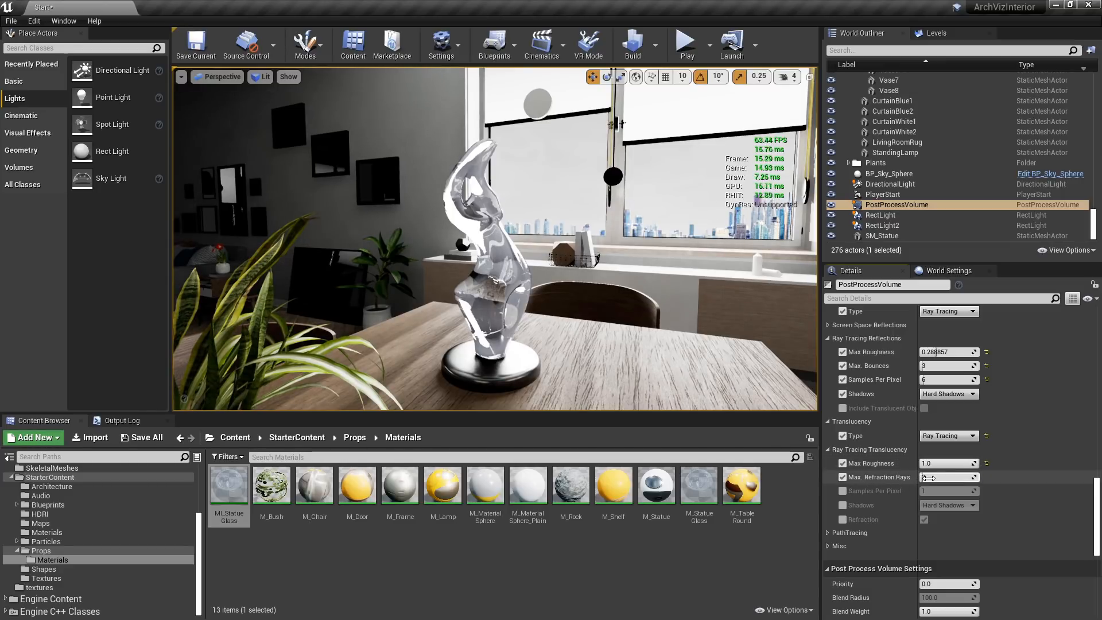
Try limiting the translucency Max. Refraction Rays to 1 and examine the statue up close.
{"action": "type", "text": "1"}
{"action": "key", "text": "Return"}
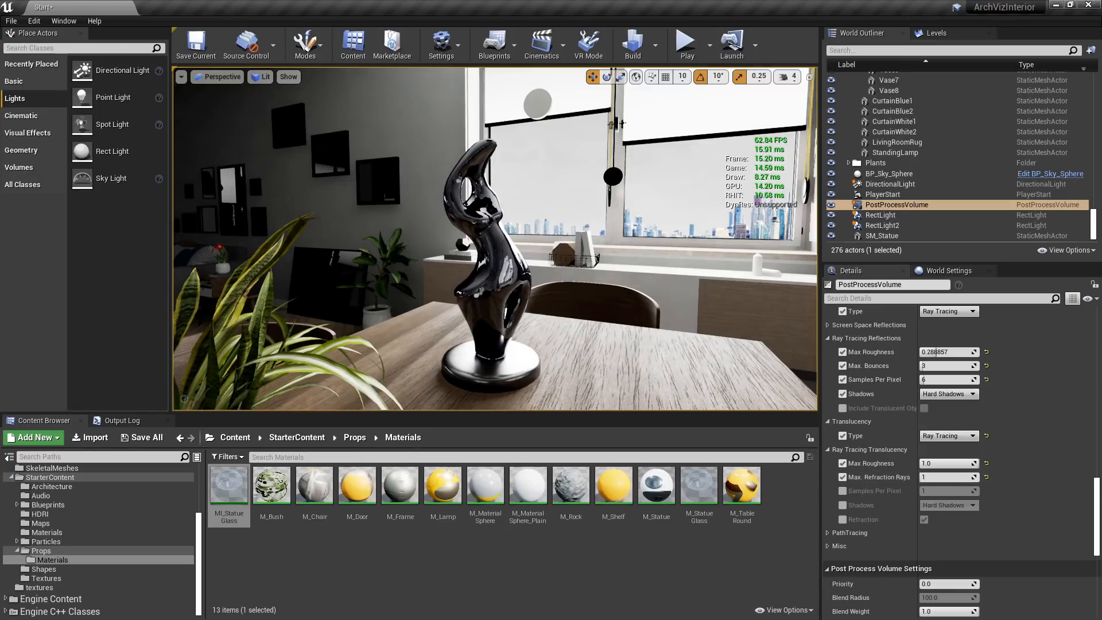
{"action": "key", "text": "w"}
{"action": "right_click_drag", "start_coordinate": [495, 238], "coordinate": [490, 253]}
{"action": "key", "text": "s"}
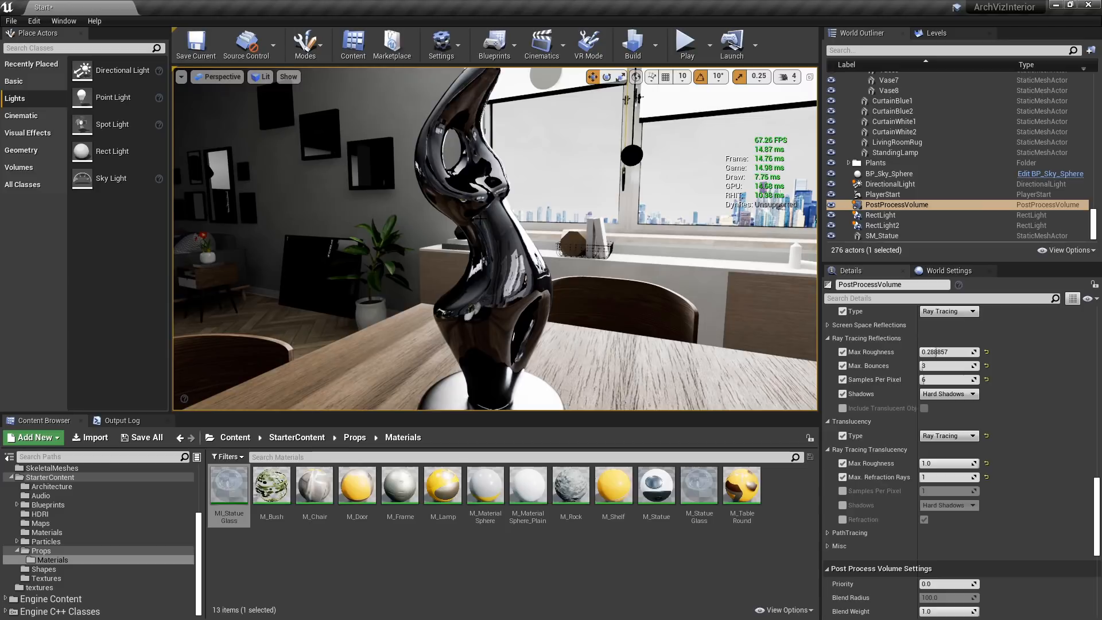
Raise Max. Refraction Rays stepwise through 3 and 4 to 5, comparing the statue's glass from different angles.
{"action": "left_click", "coordinate": [943, 477]}
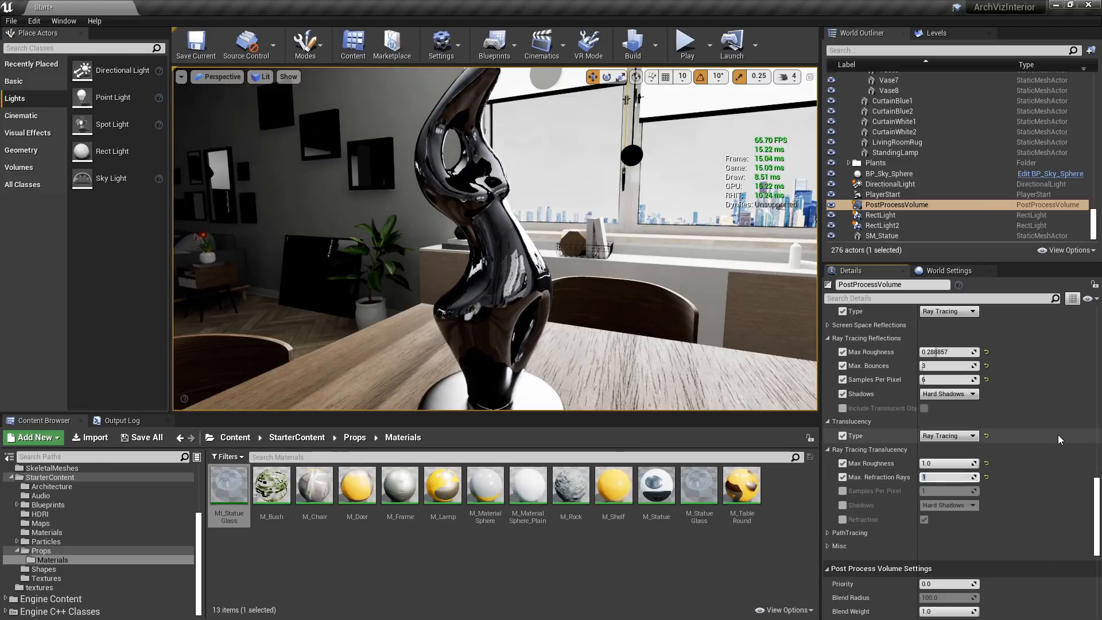
{"action": "key", "text": "Return"}
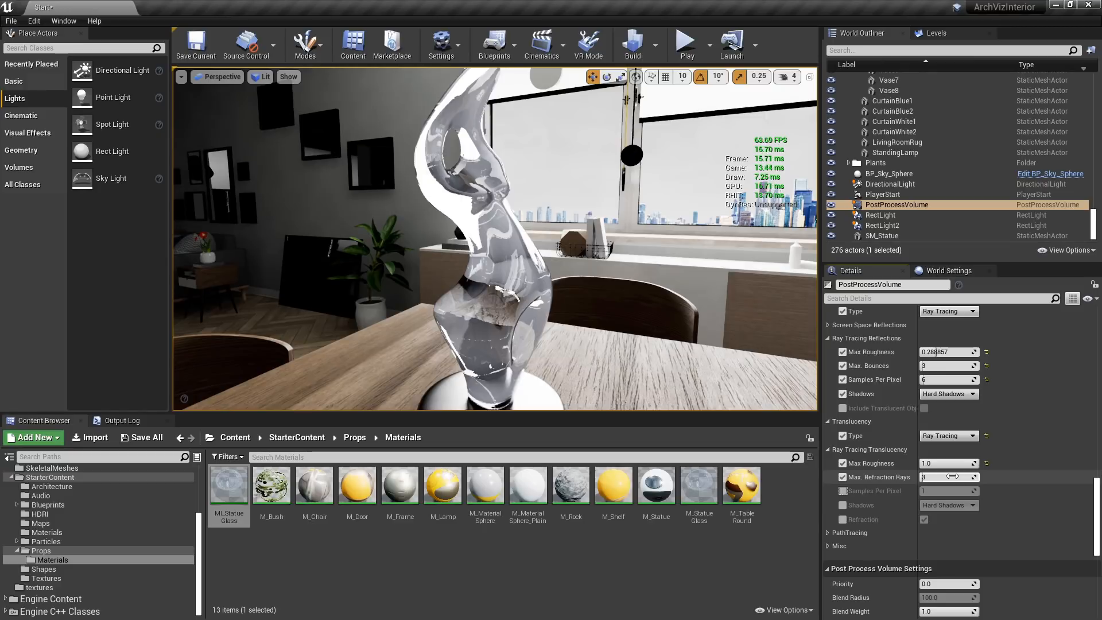
{"action": "right_click_drag", "start_coordinate": [495, 239], "coordinate": [660, 247]}
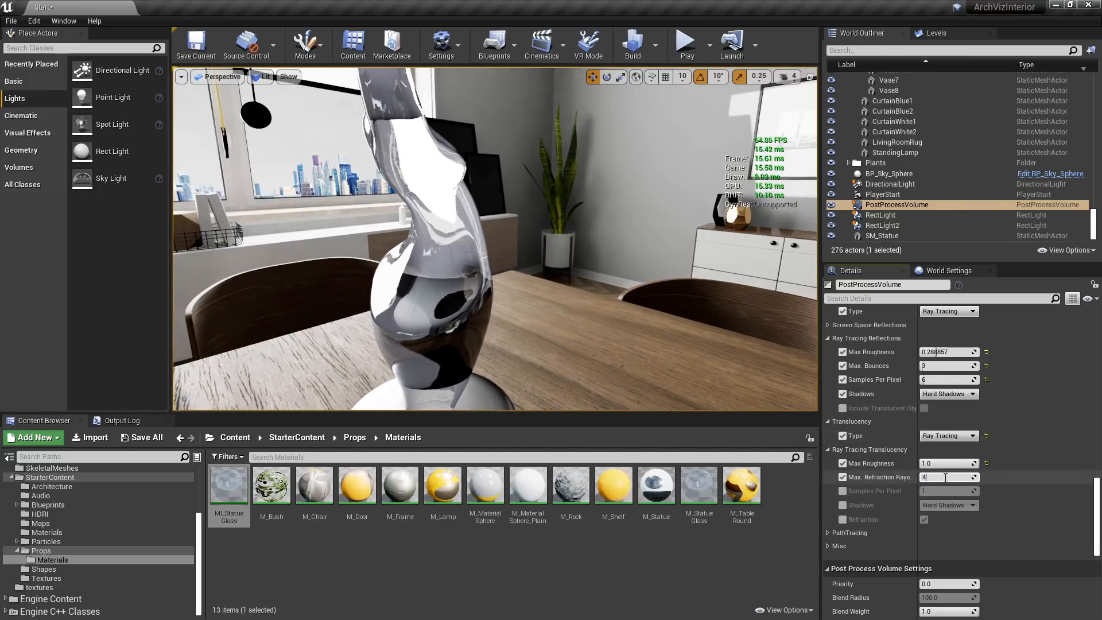
{"action": "key", "text": "Return"}
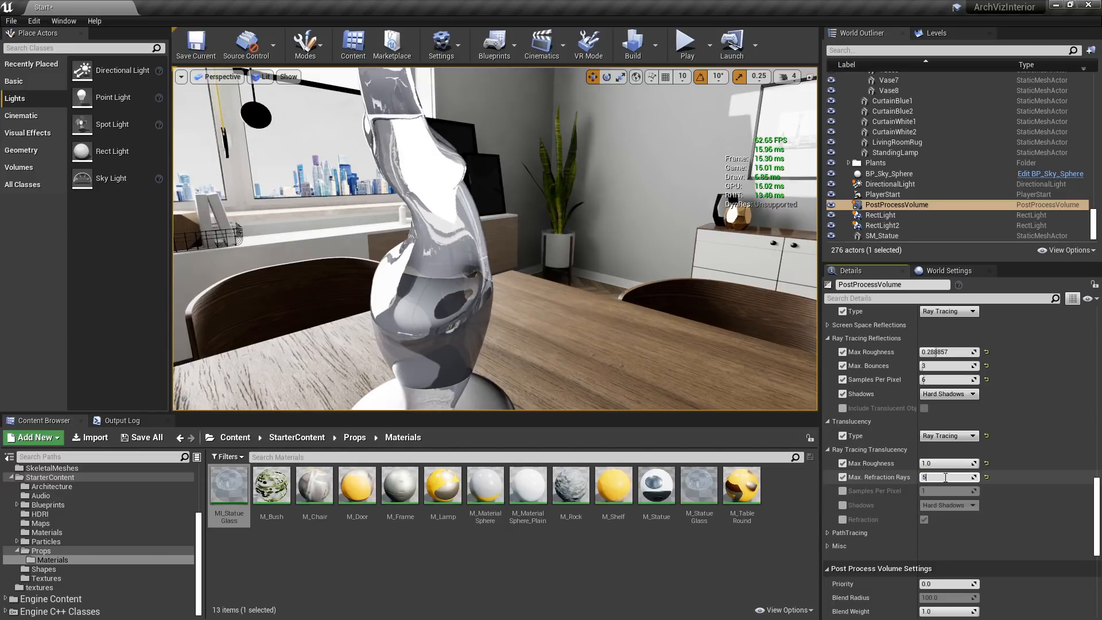
{"action": "right_click_drag", "start_coordinate": [495, 238], "coordinate": [637, 402]}
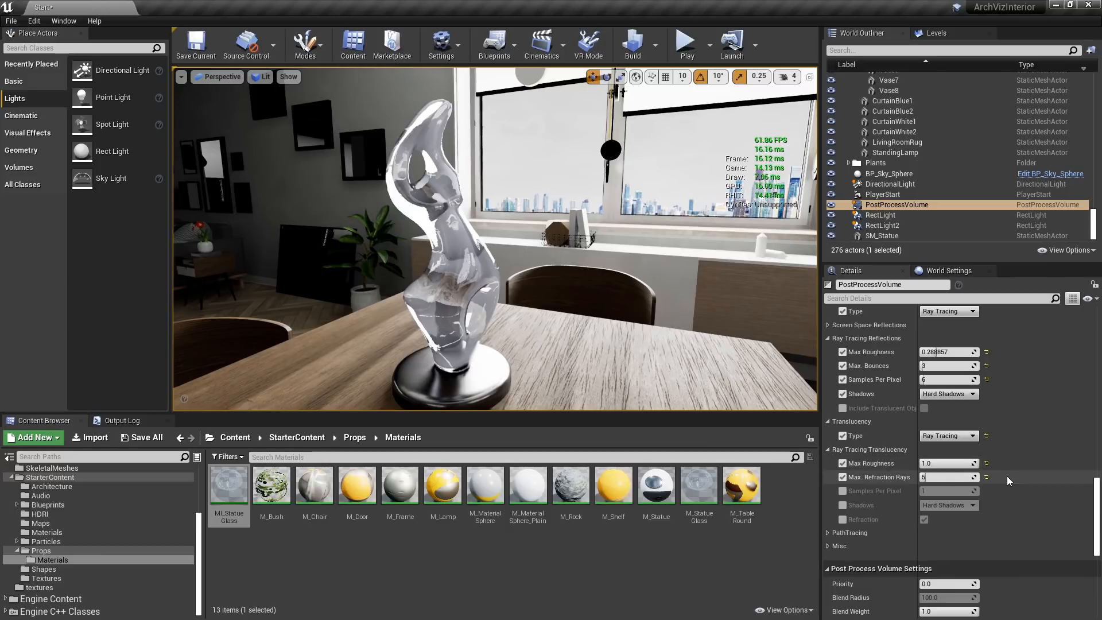
Enable the Samples Per Pixel, Shadows and Refraction overrides under Ray Tracing Translucency.
{"action": "left_click", "coordinate": [842, 491]}
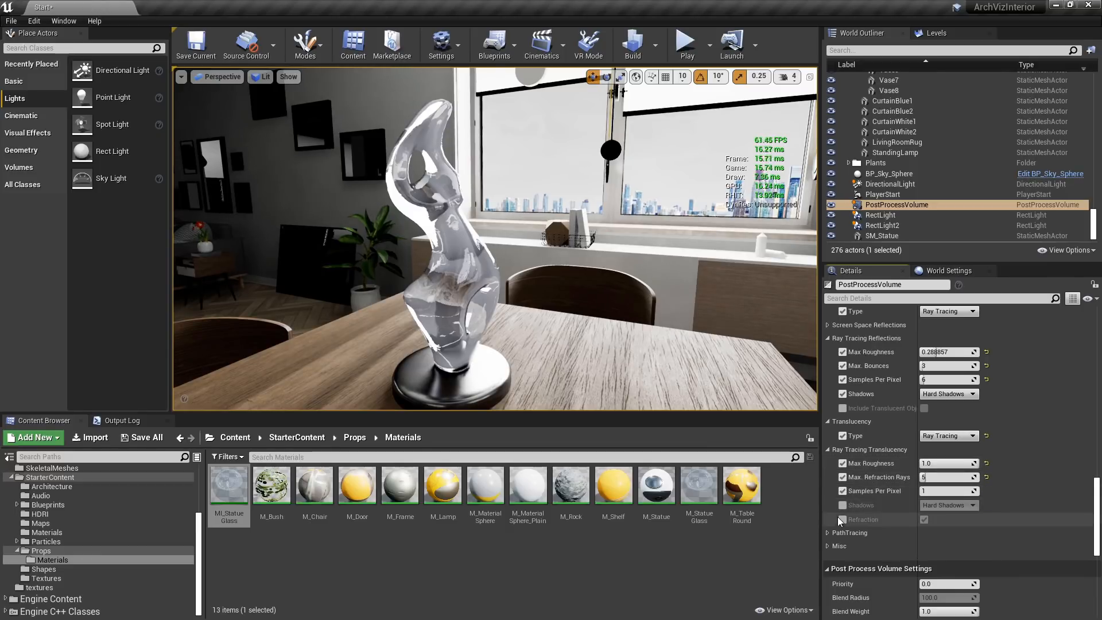
{"action": "left_click", "coordinate": [843, 505]}
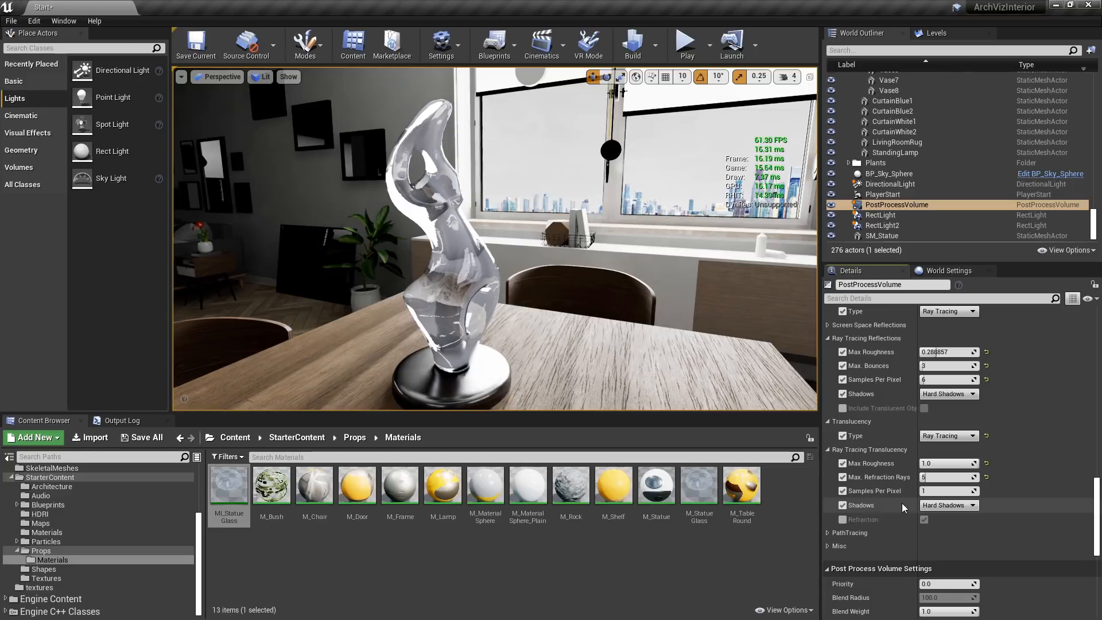
{"action": "left_click", "coordinate": [842, 519]}
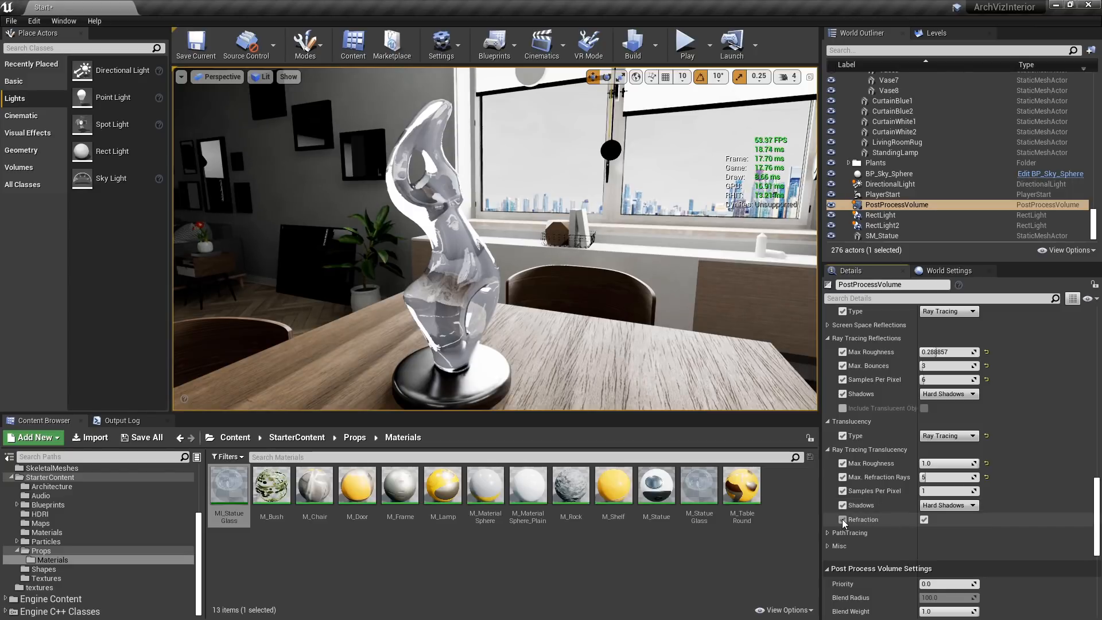
Turn translucency Refraction off to compare the statue's look, and turn it back on.
{"action": "left_click", "coordinate": [924, 519]}
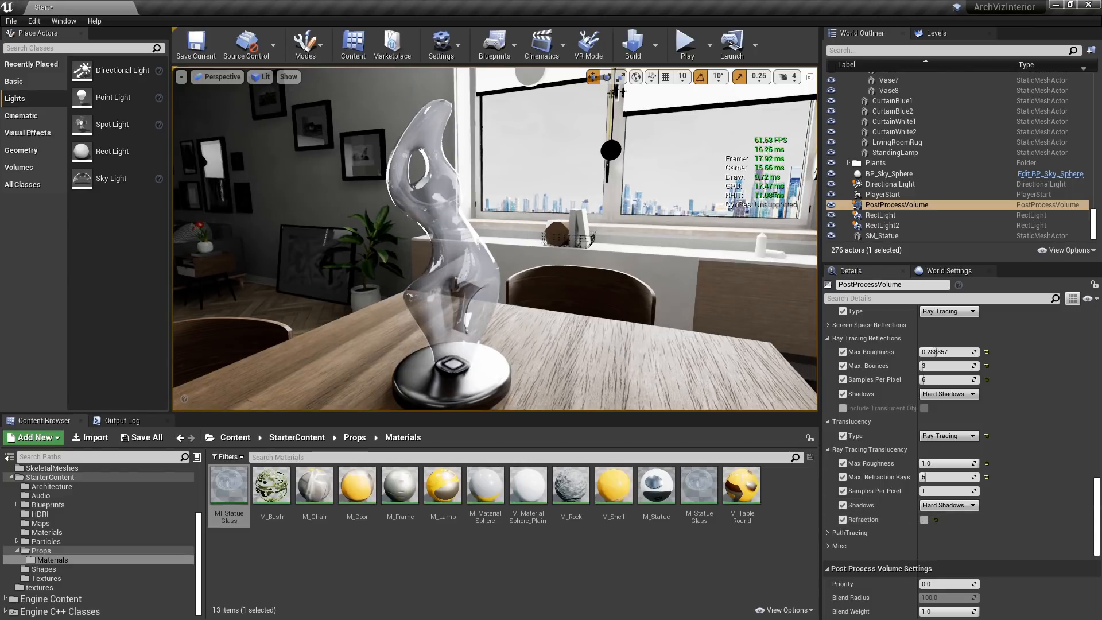
{"action": "scroll", "coordinate": [494, 238], "scroll_direction": "up", "scroll_amount": 5}
{"action": "mouse_move", "coordinate": [494, 238]}
{"action": "right_mouse_down"}
{"action": "mouse_move", "coordinate": [459, 238]}
{"action": "mouse_move", "coordinate": [688, 238]}
{"action": "mouse_move", "coordinate": [476, 248]}
{"action": "mouse_move", "coordinate": [501, 251]}
{"action": "mouse_move", "coordinate": [488, 251]}
{"action": "right_mouse_up"}
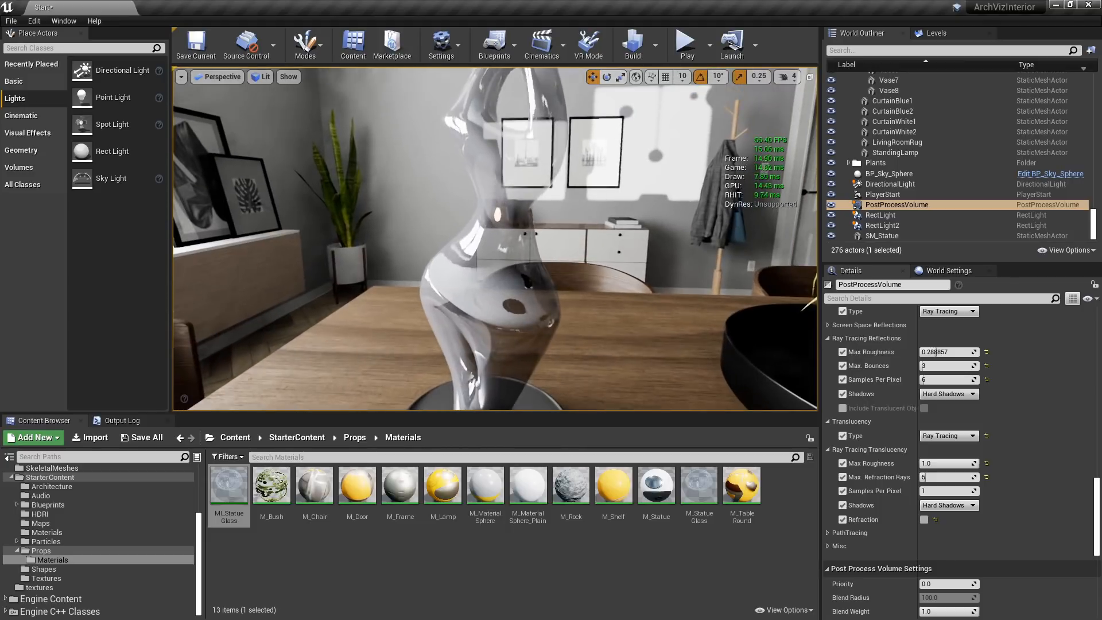
{"action": "left_click", "coordinate": [923, 520]}
{"action": "right_click_drag", "start_coordinate": [494, 247], "coordinate": [460, 253]}
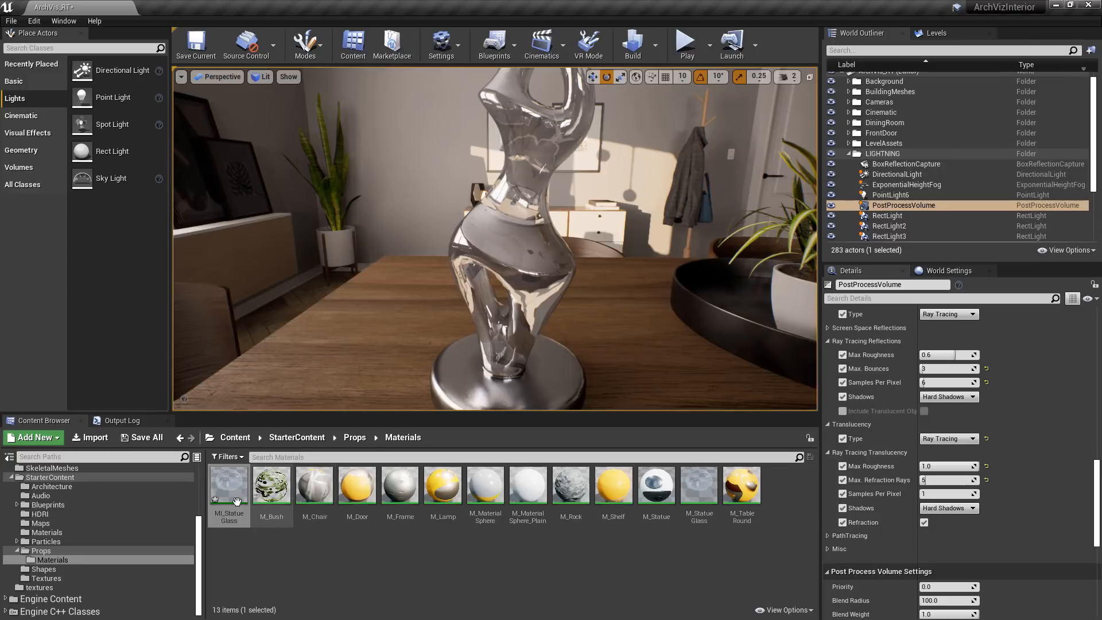
Open the MI_StatueGlass instance beside the viewport and lower its Specular parameter to about 0.57.
{"action": "double_click", "coordinate": [224, 481]}
{"action": "left_click_drag", "start_coordinate": [585, 226], "coordinate": [841, 92]}
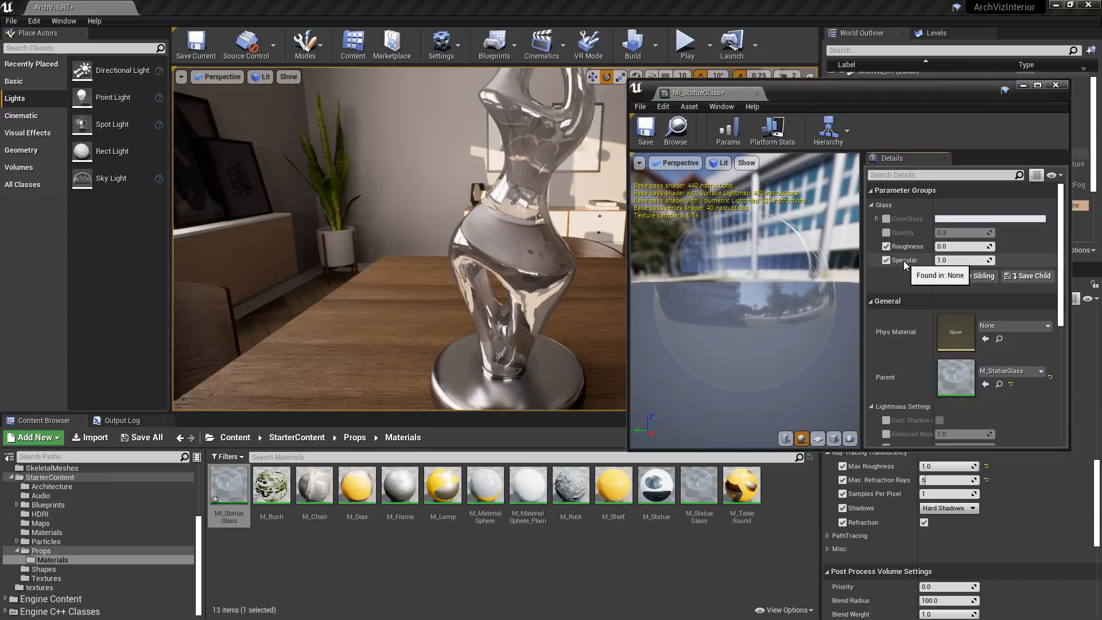
{"action": "left_click_drag", "start_coordinate": [962, 260], "coordinate": [928, 260]}
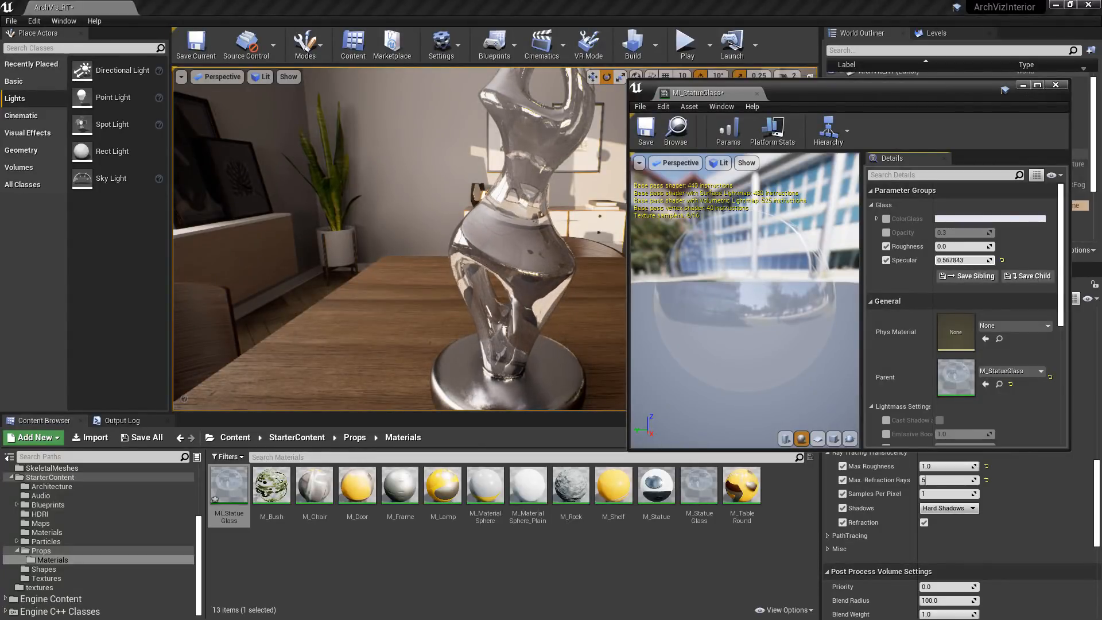
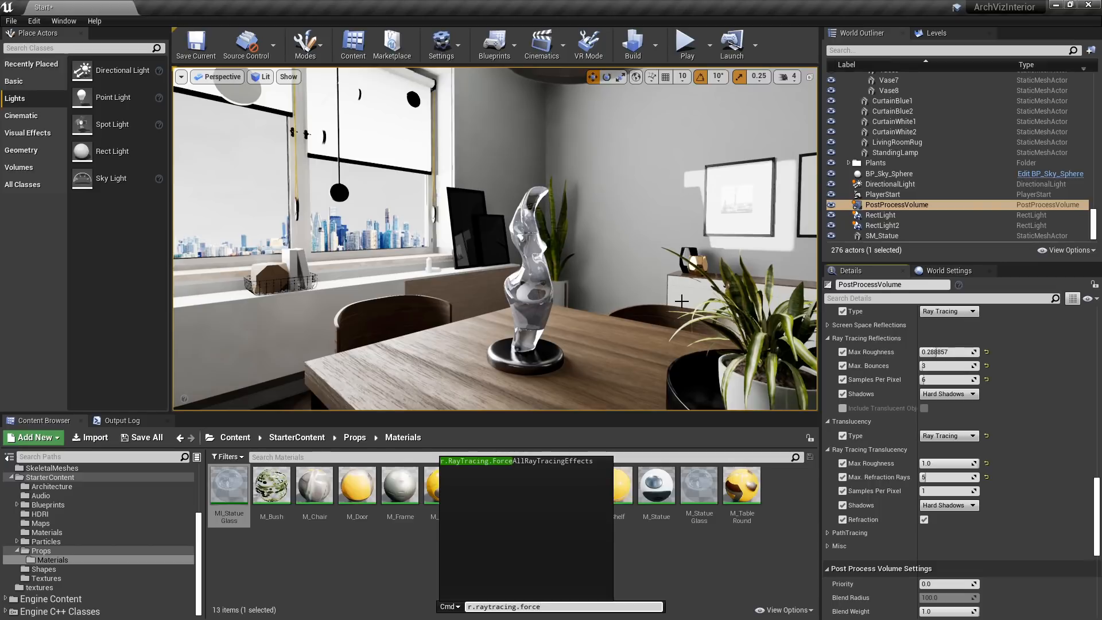
Run the console command r.RayTracing.ForceAllRayTracingEffects 0 and view the dining area without ray tracing.
{"action": "key", "text": "Down"}
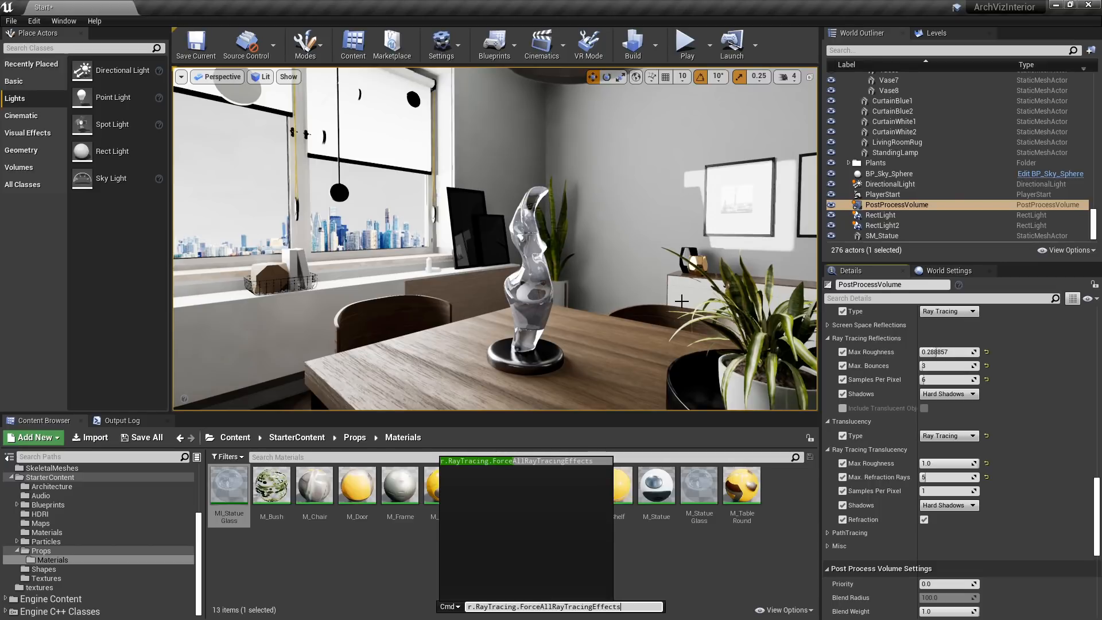
{"action": "type", "text": "0"}
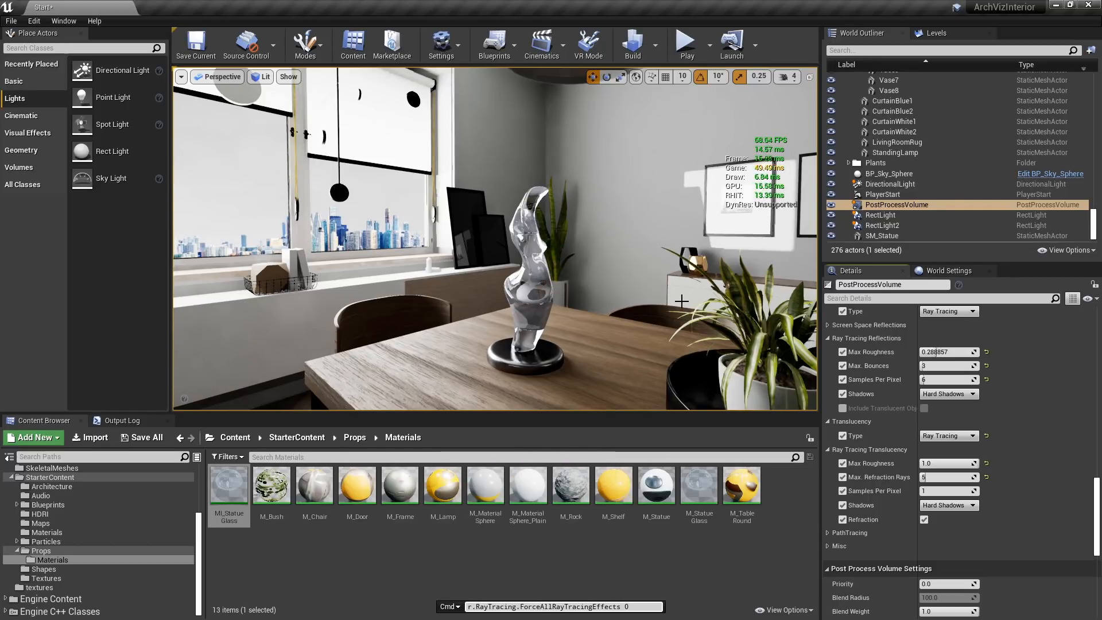
{"action": "key", "text": "Return"}
{"action": "right_click_drag", "start_coordinate": [682, 300], "coordinate": [597, 245]}
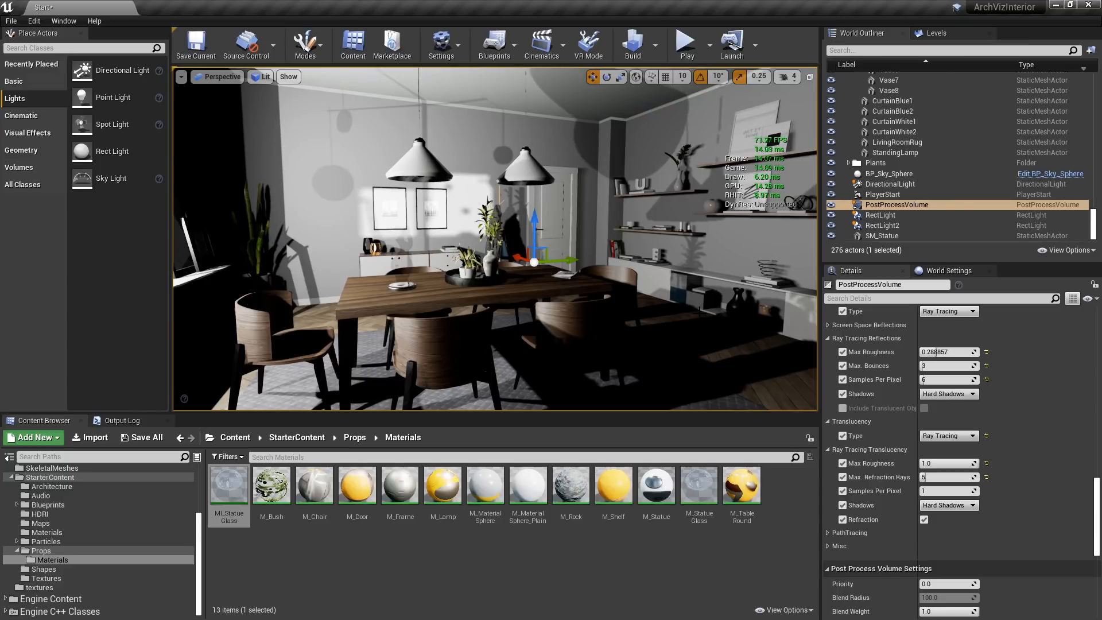
Rerun r.RayTracing.ForceAllRayTracingEffects with the value 1 and look over the dining area.
{"action": "key", "text": "grave"}
{"action": "key", "text": "Up"}
{"action": "key", "text": "BackSpace"}
{"action": "type", "text": "1"}
{"action": "key", "text": "Return"}
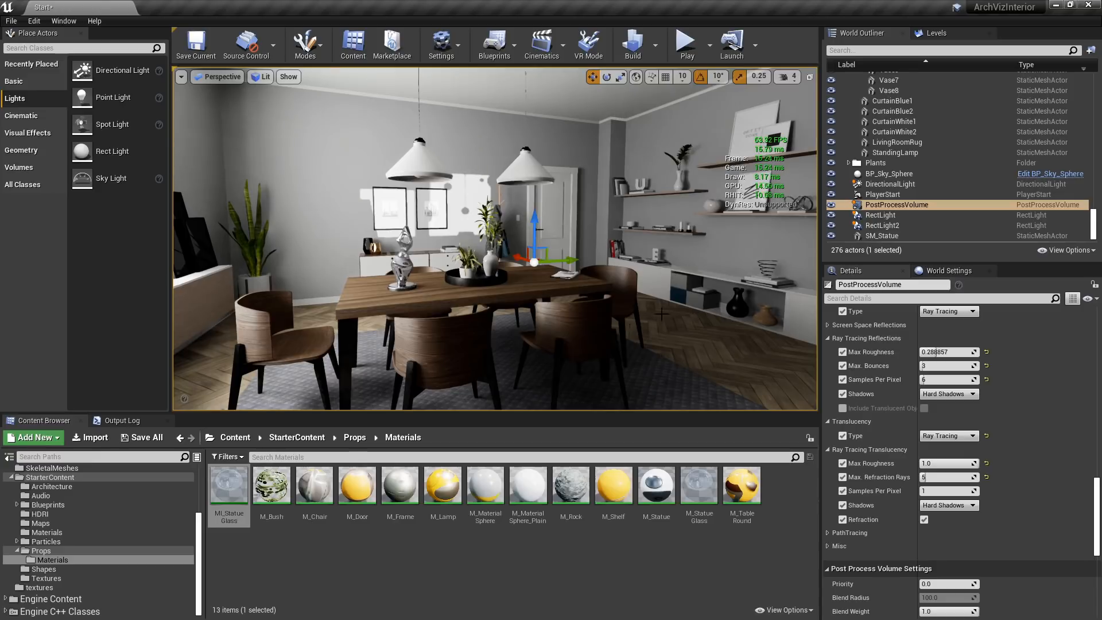
{"action": "right_click_drag", "start_coordinate": [636, 331], "coordinate": [763, 326]}
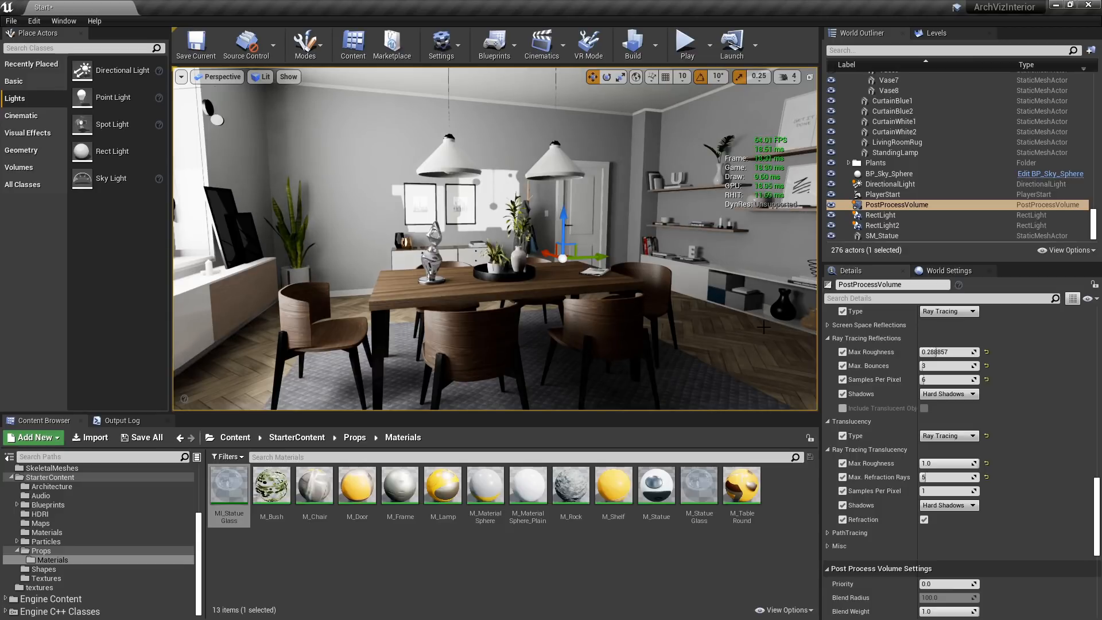
Run r.RayTracing.GlobalIllumination.MaxRayDistance with the value 10 and look over the ceiling and shelves of the dining area.
{"action": "right_click_drag", "start_coordinate": [810, 241], "coordinate": [591, 181]}
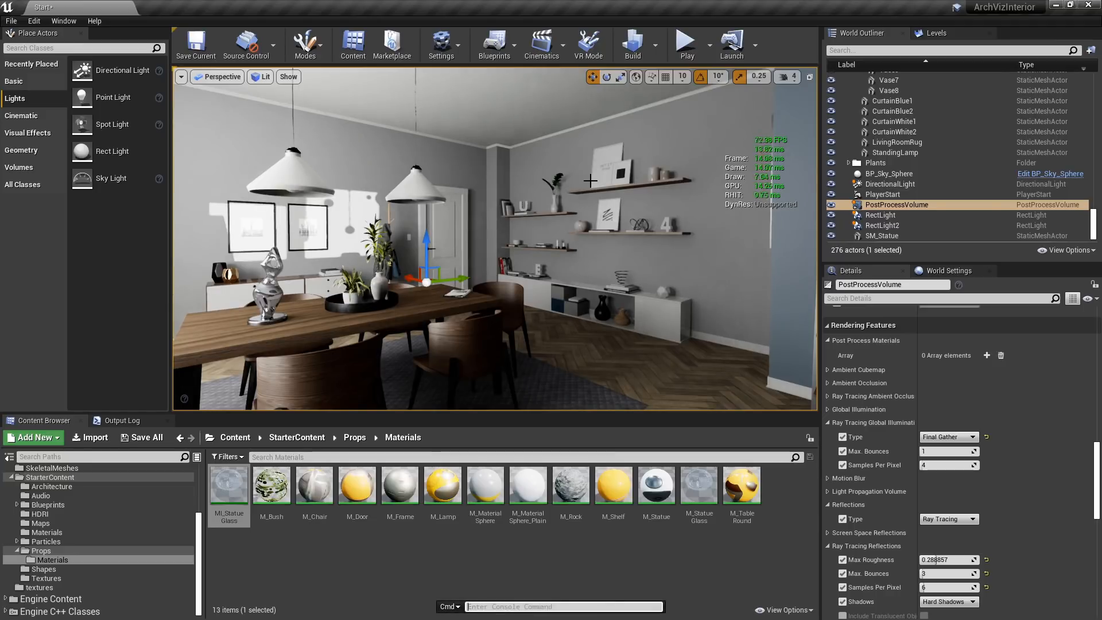
{"action": "type", "text": "r.raytracing"}
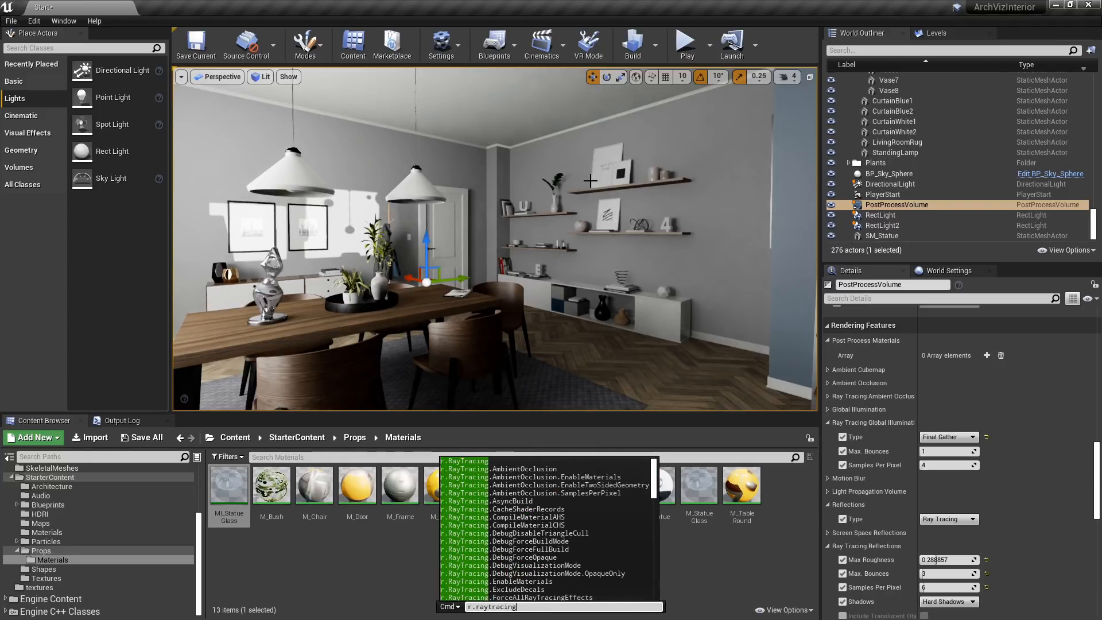
{"action": "type", "text": "."}
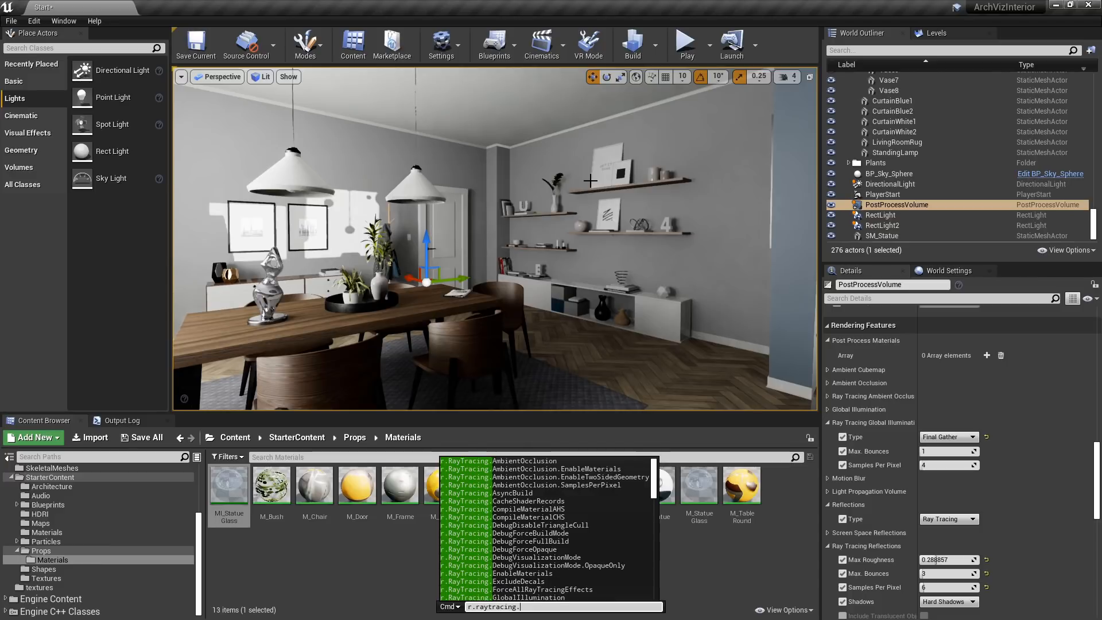
{"action": "type", "text": "global"}
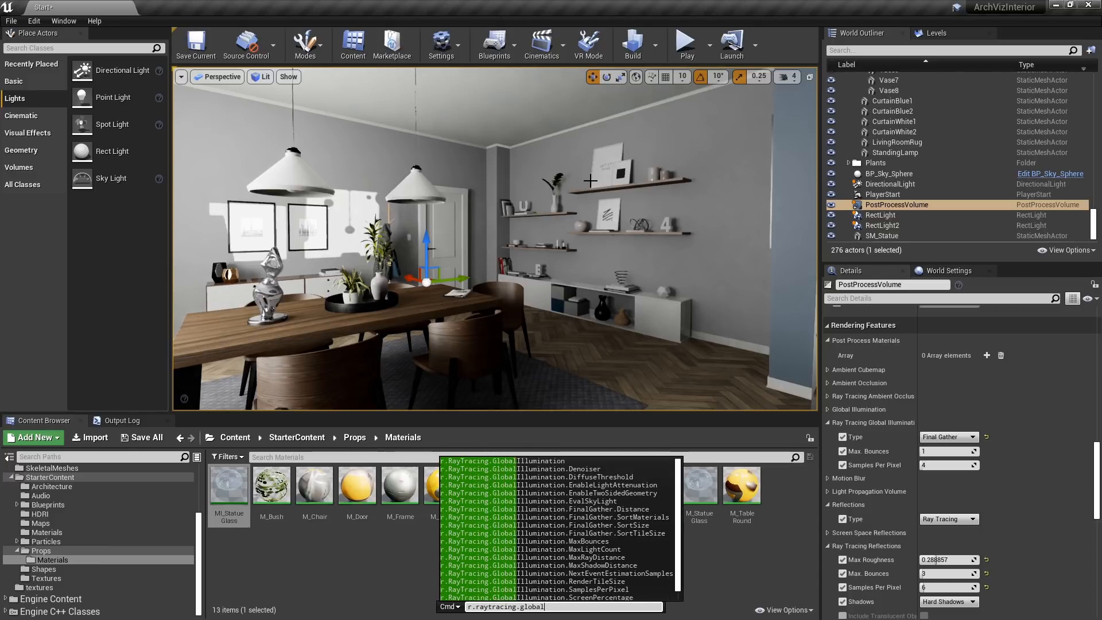
{"action": "key", "text": "Tab"}
{"action": "type", "text": ".max"}
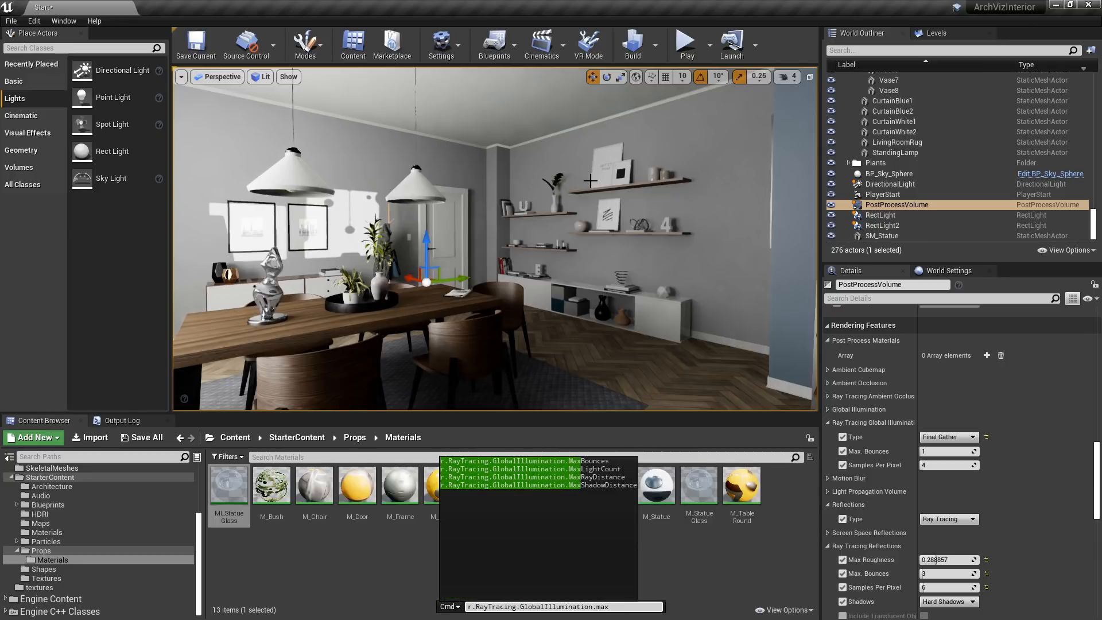
{"action": "type", "text": "ray"}
{"action": "key", "text": "Tab"}
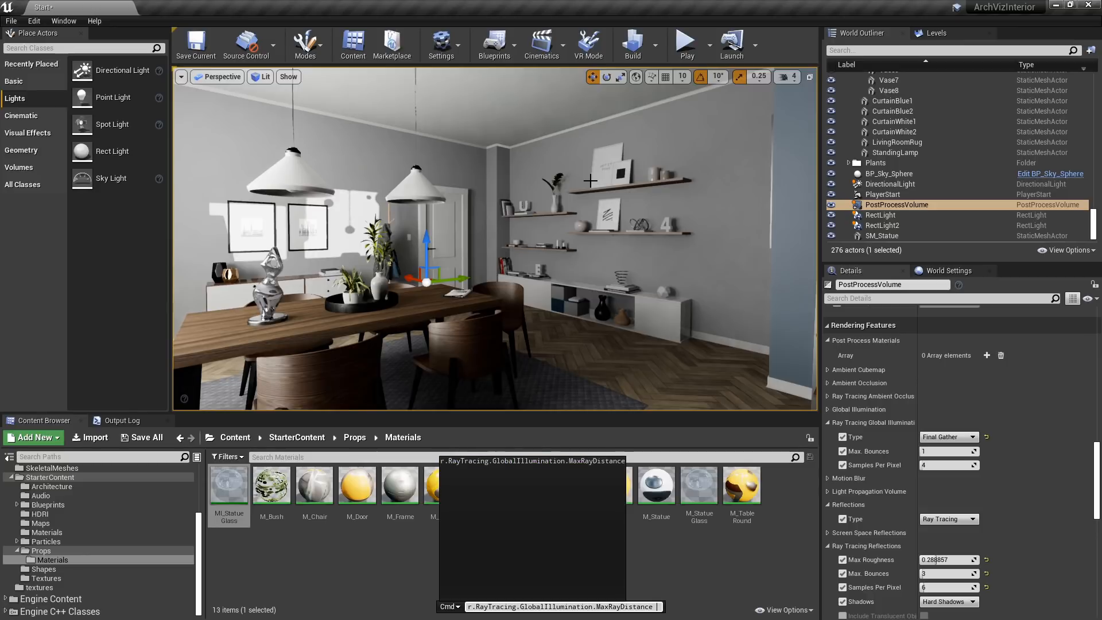
{"action": "type", "text": "500"}
{"action": "key", "text": "Return"}
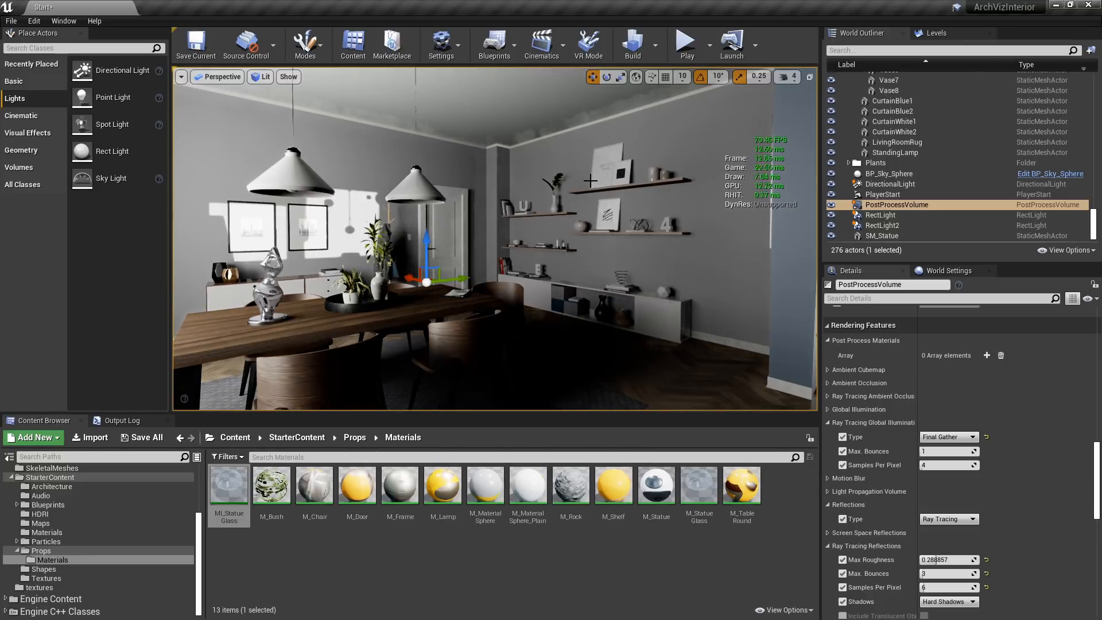
{"action": "right_click_drag", "start_coordinate": [515, 207], "coordinate": [588, 166]}
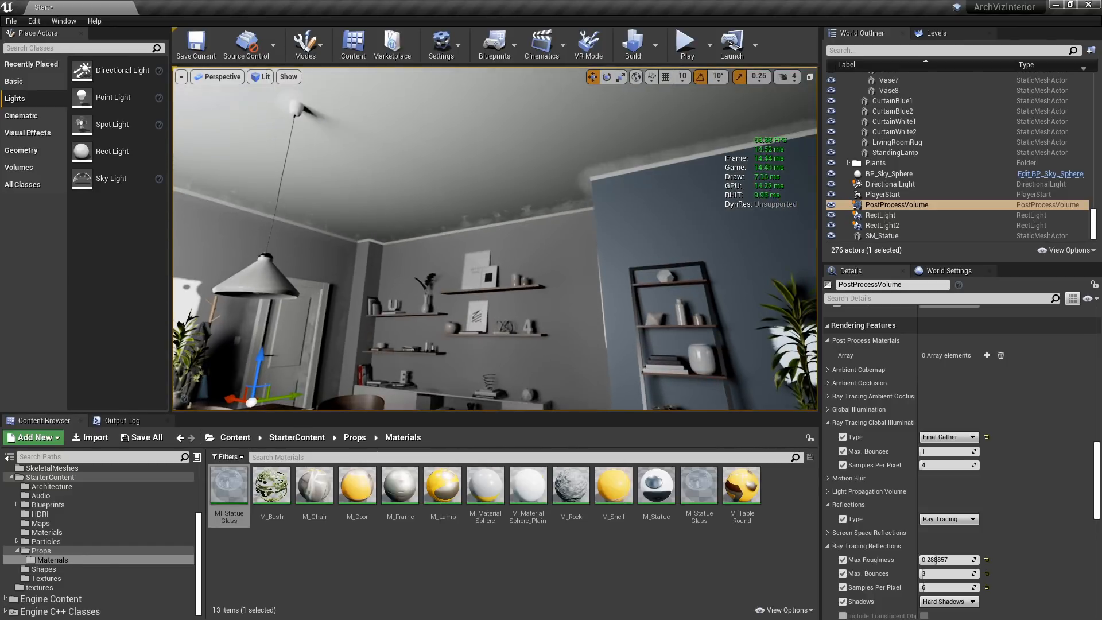
{"action": "right_click_drag", "start_coordinate": [497, 226], "coordinate": [604, 275]}
Rerun r.RayTracing.GlobalIllumination.MaxRayDistance with the value 100, run it again with a larger distance, and view the statue on the table.
{"action": "key", "text": "grave"}
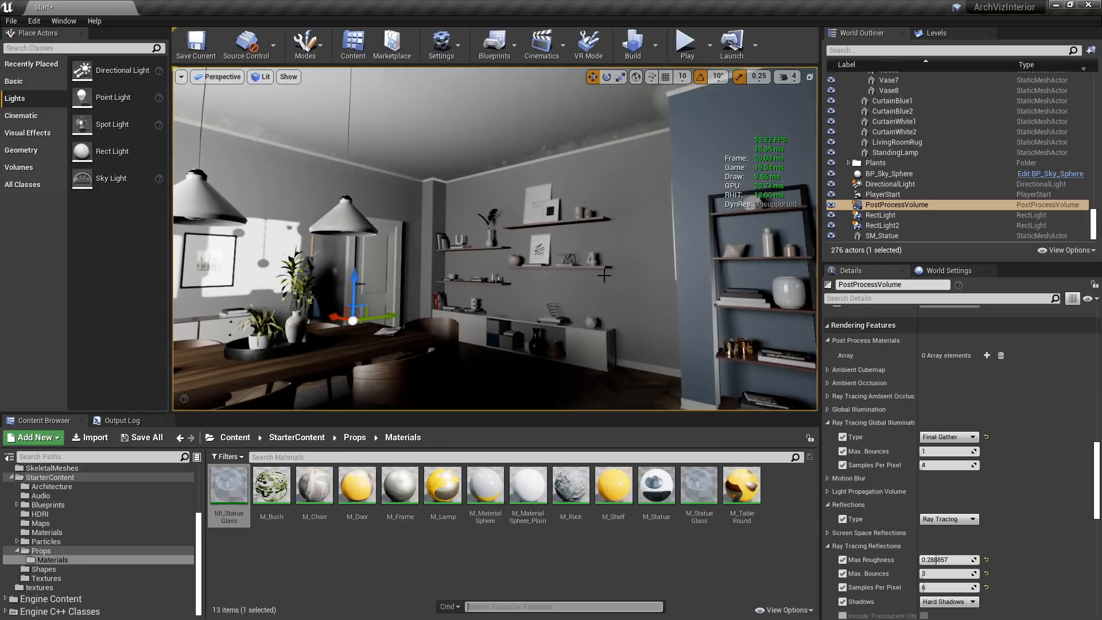
{"action": "key", "text": "Up"}
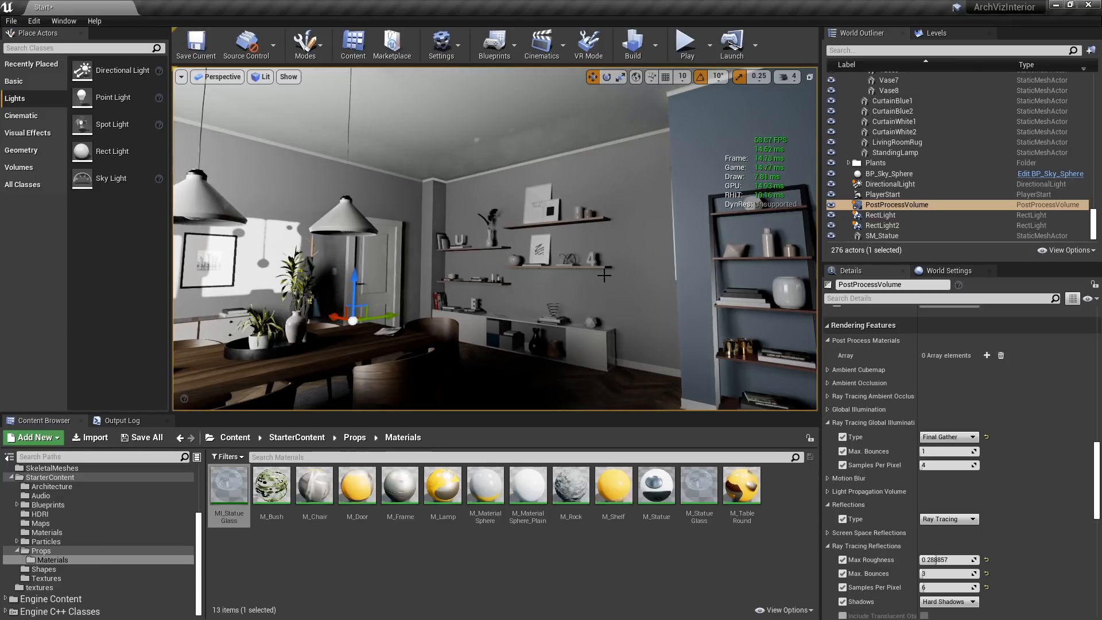
{"action": "key", "text": "grave"}
{"action": "key", "text": "Up"}
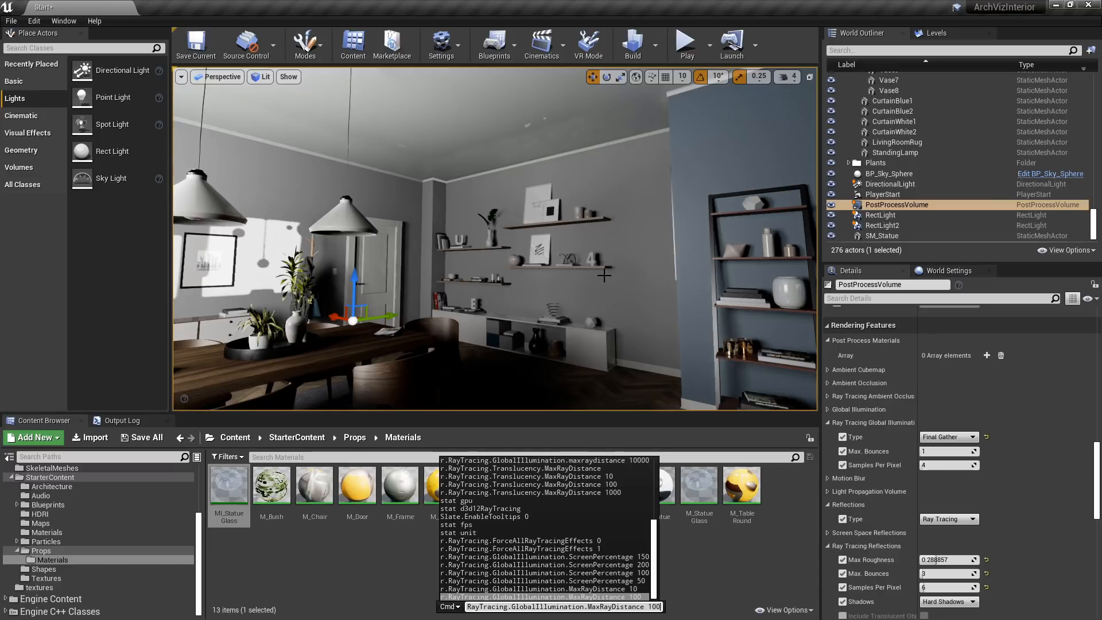
{"action": "key", "text": "Return"}
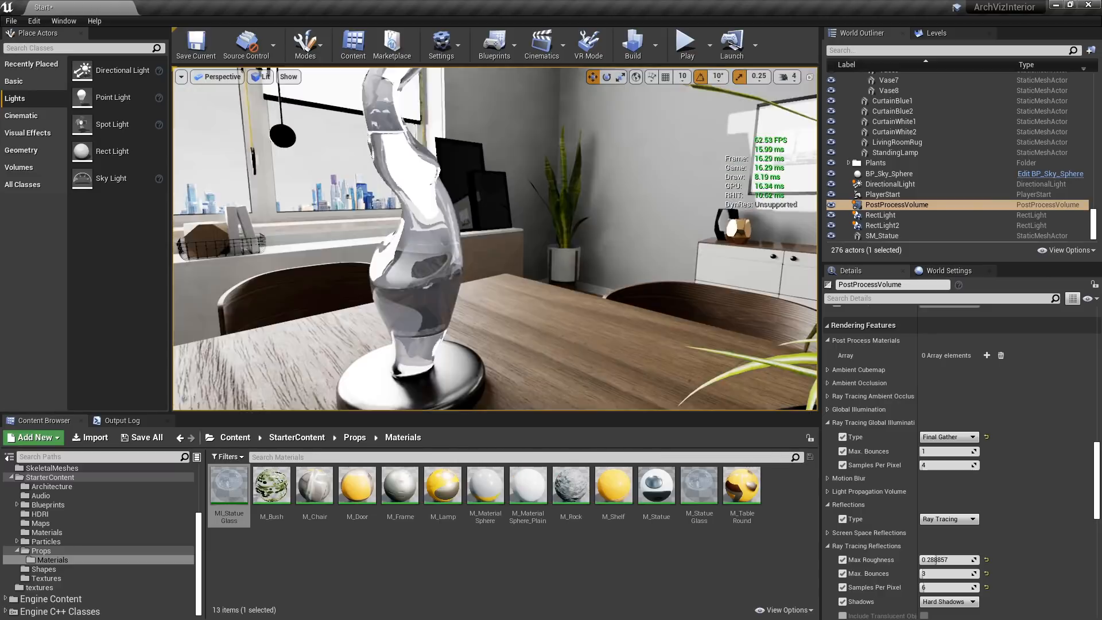
{"action": "right_click_drag", "start_coordinate": [495, 238], "coordinate": [649, 241]}
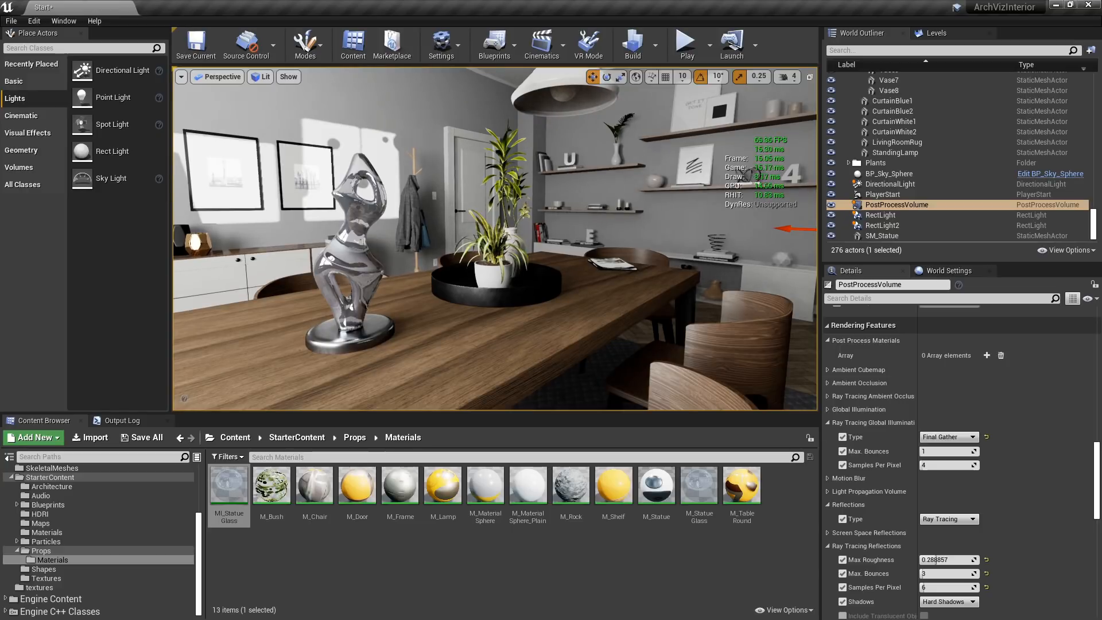
Clear the Content Browser selection and run the console command stat gpu.
{"action": "left_click", "coordinate": [691, 556]}
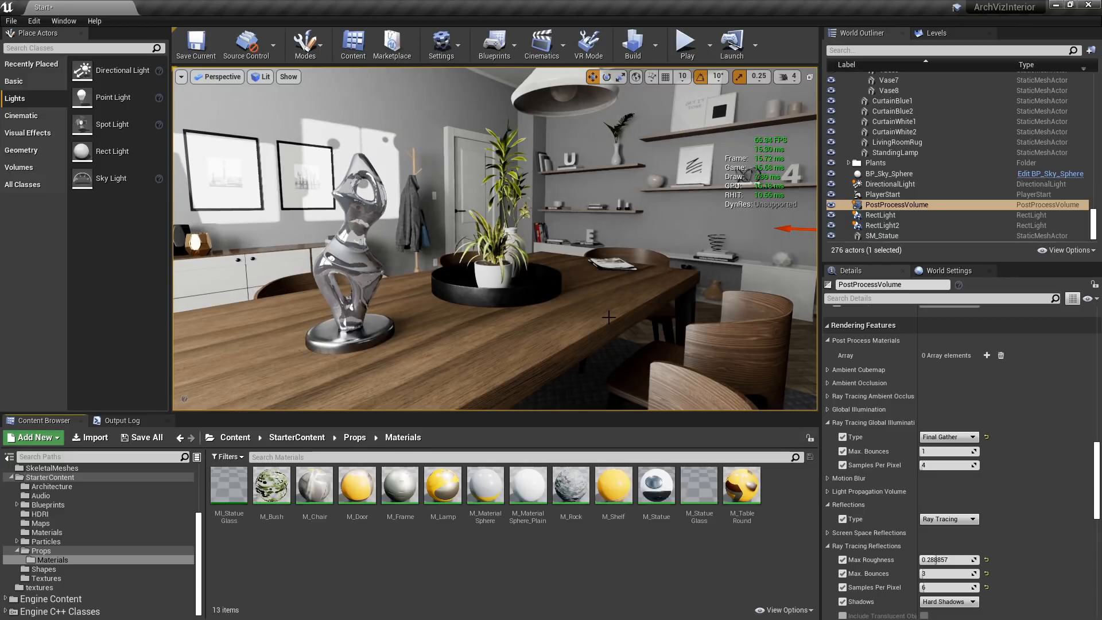
{"action": "key", "text": "grave"}
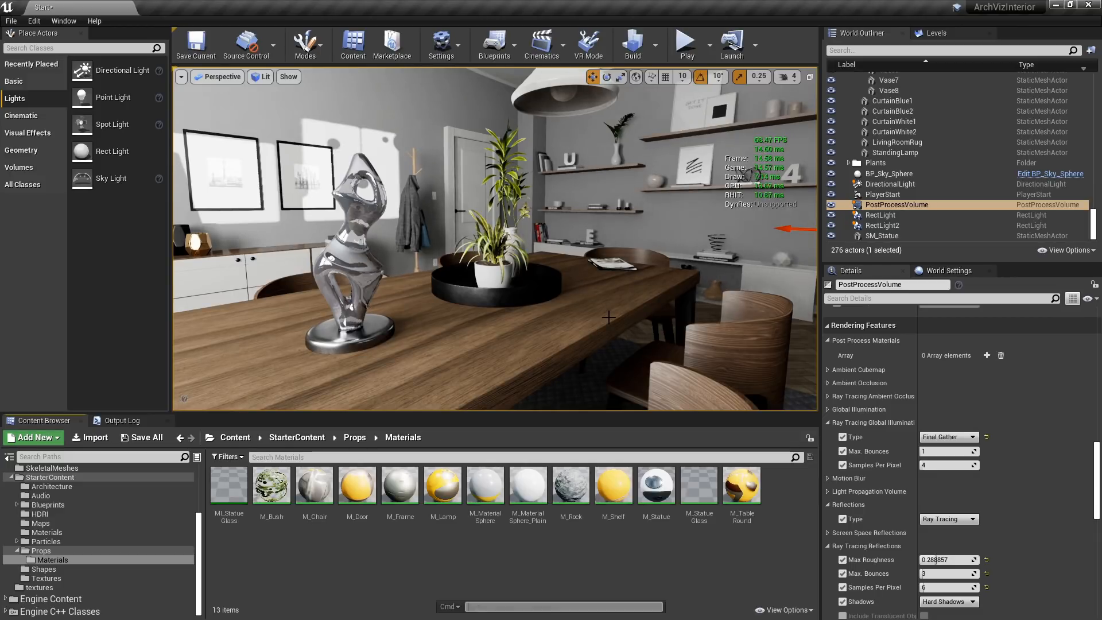
{"action": "type", "text": "stat gpu"}
{"action": "key", "text": "Return"}
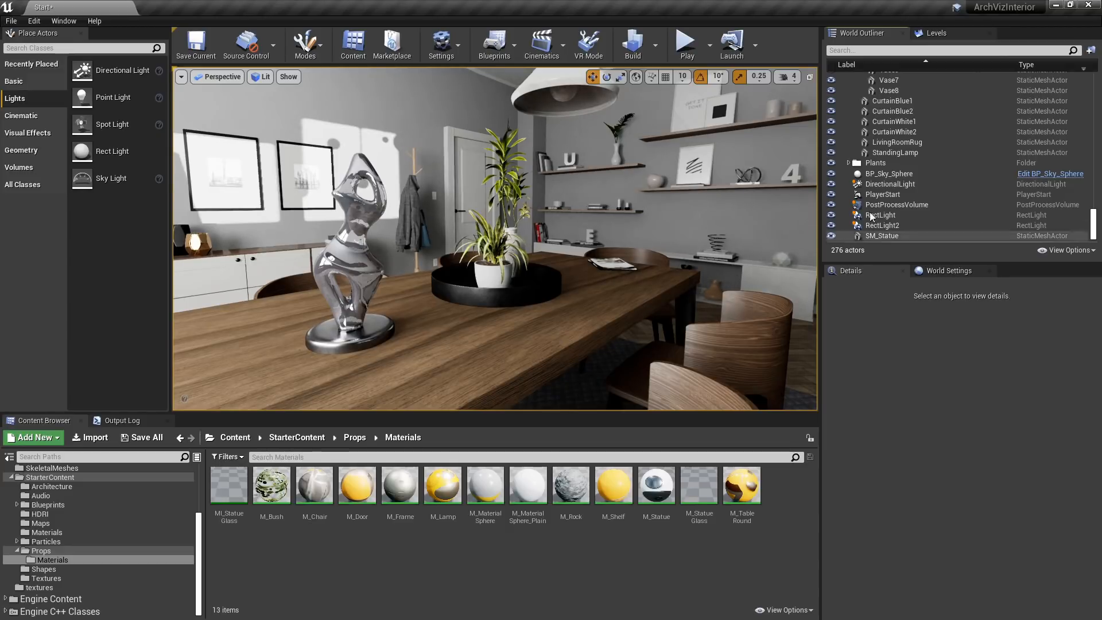
Enable the PostProcessVolume's PathTracing Max. Bounces and Samples Per Pixel overrides, and switch the viewport to the Path Tracing view mode.
{"action": "left_click", "coordinate": [901, 206]}
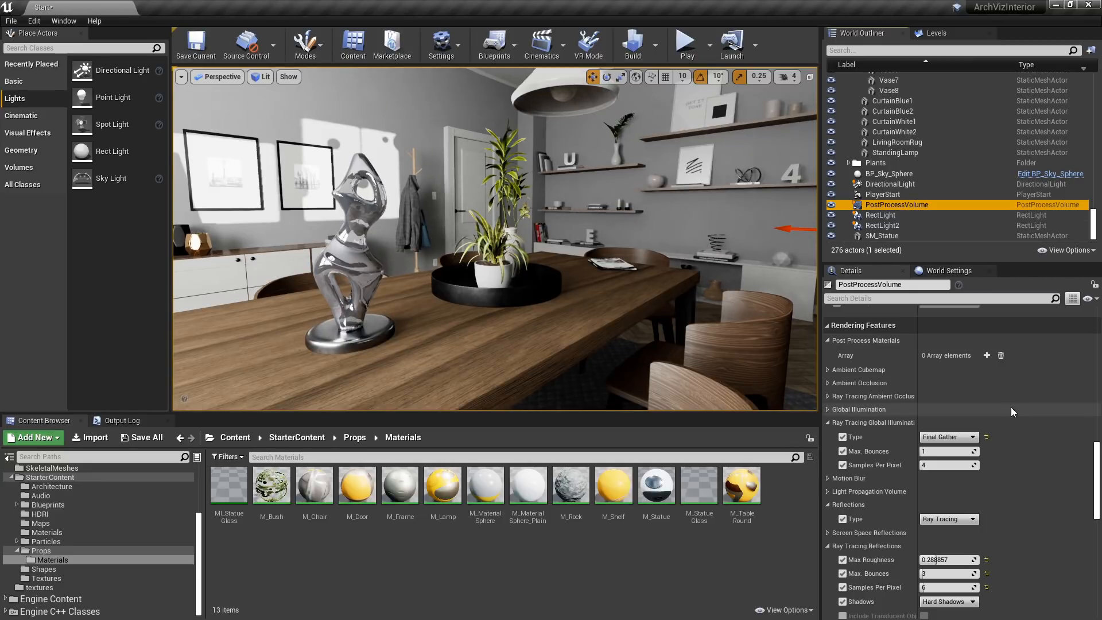
{"action": "scroll", "coordinate": [1011, 408], "scroll_direction": "down", "scroll_amount": 8}
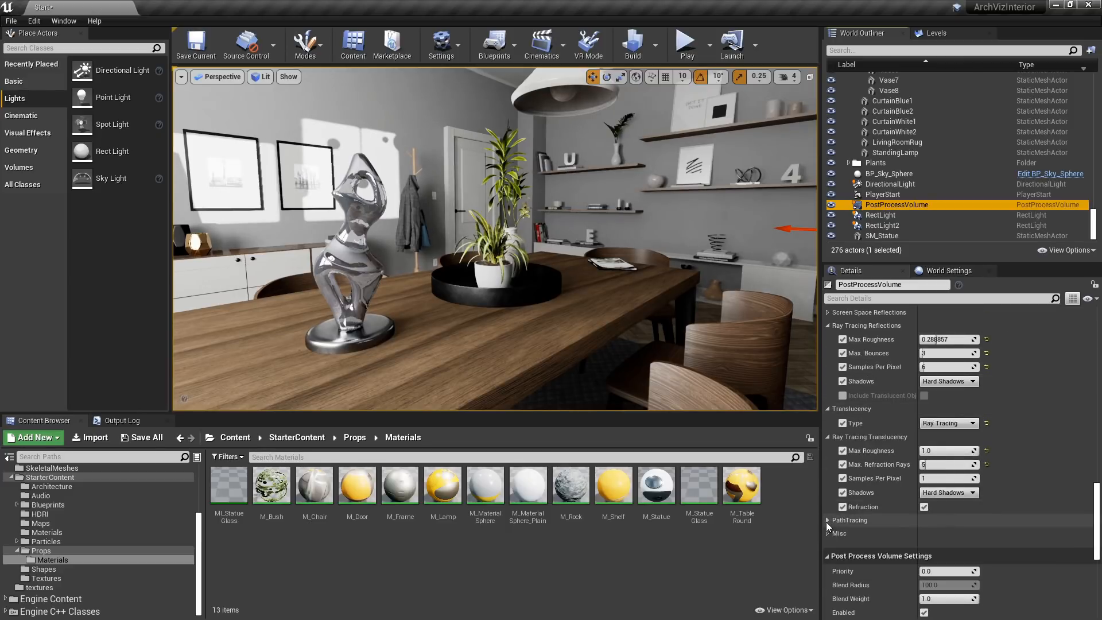
{"action": "left_click", "coordinate": [827, 521]}
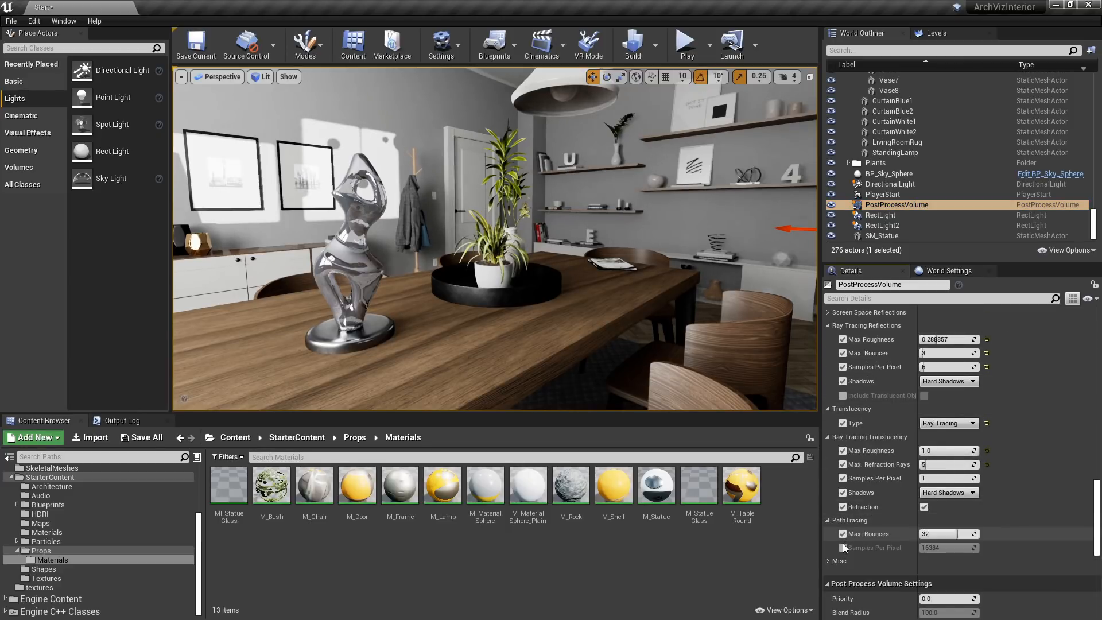
{"action": "left_click", "coordinate": [843, 548]}
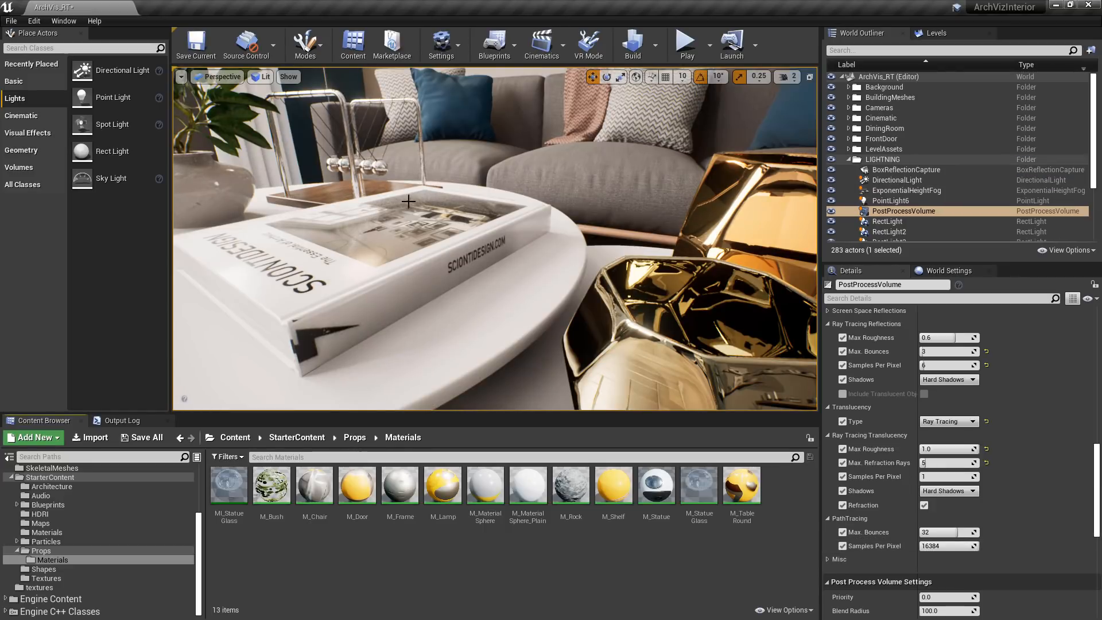
{"action": "left_click", "coordinate": [263, 79]}
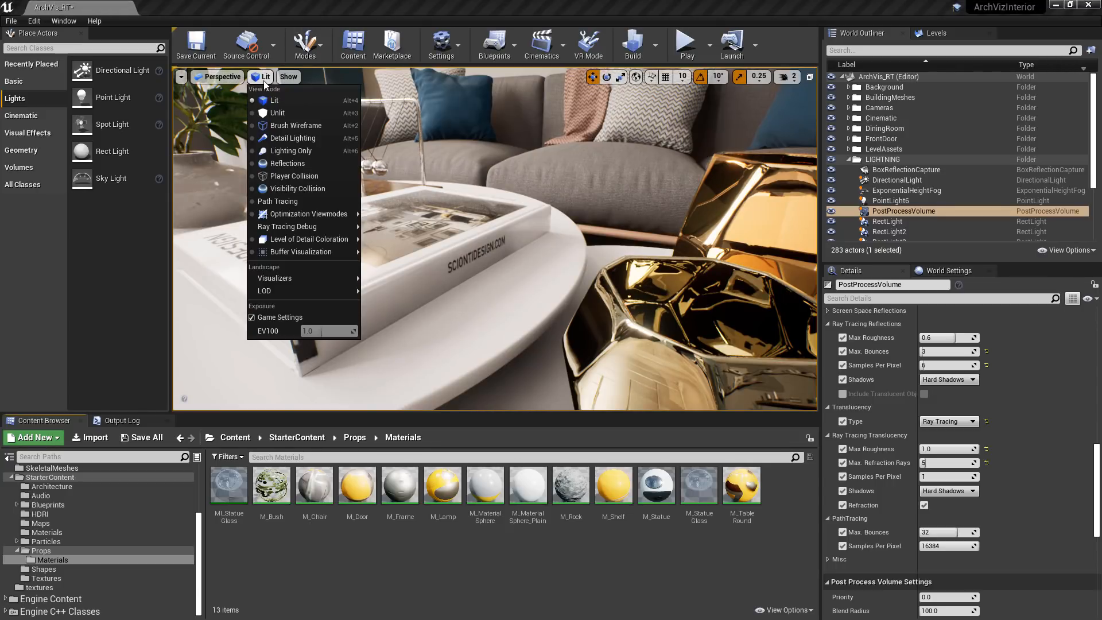
{"action": "left_click", "coordinate": [277, 202]}
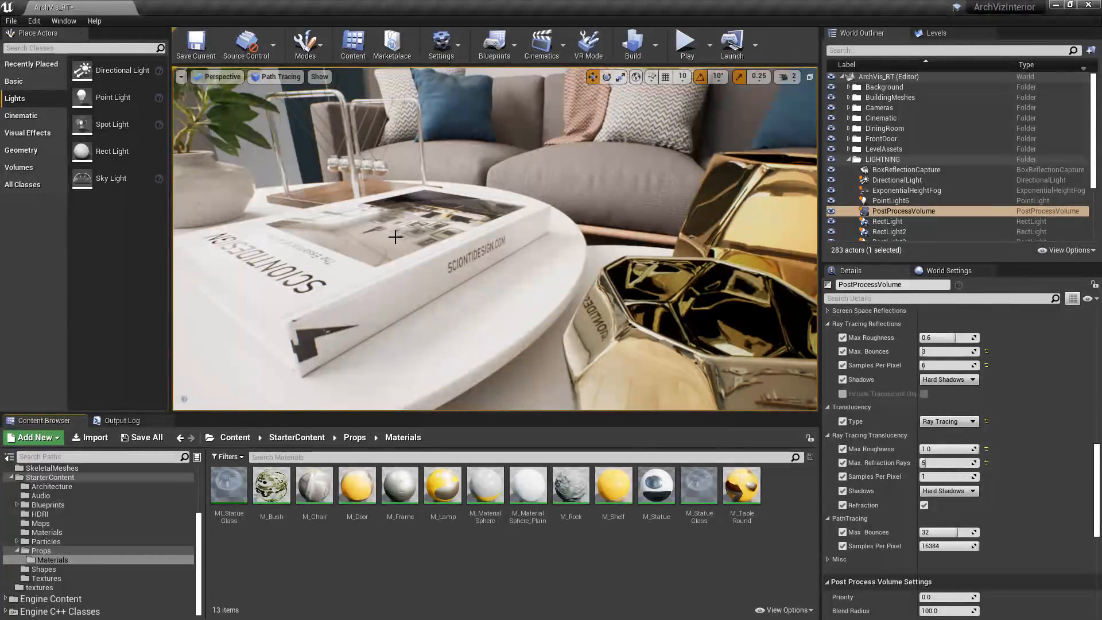
Capture the path-traced view with the console command highresshot 1920x1080 and view the saved HighresScreenshot00000.png.
{"action": "key", "text": "grave"}
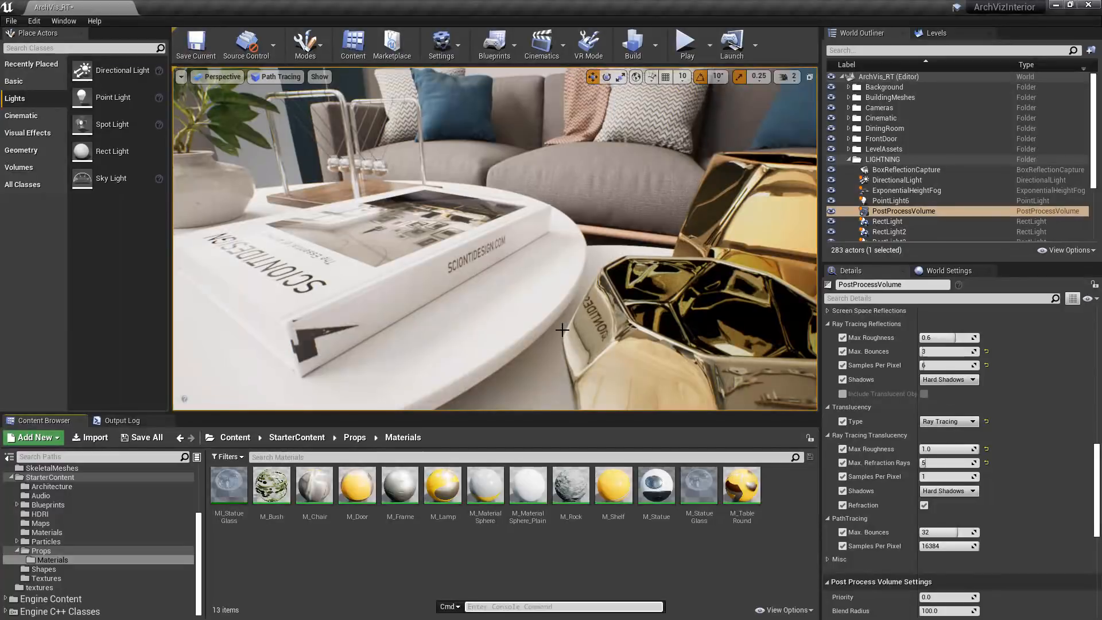
{"action": "type", "text": "hi"}
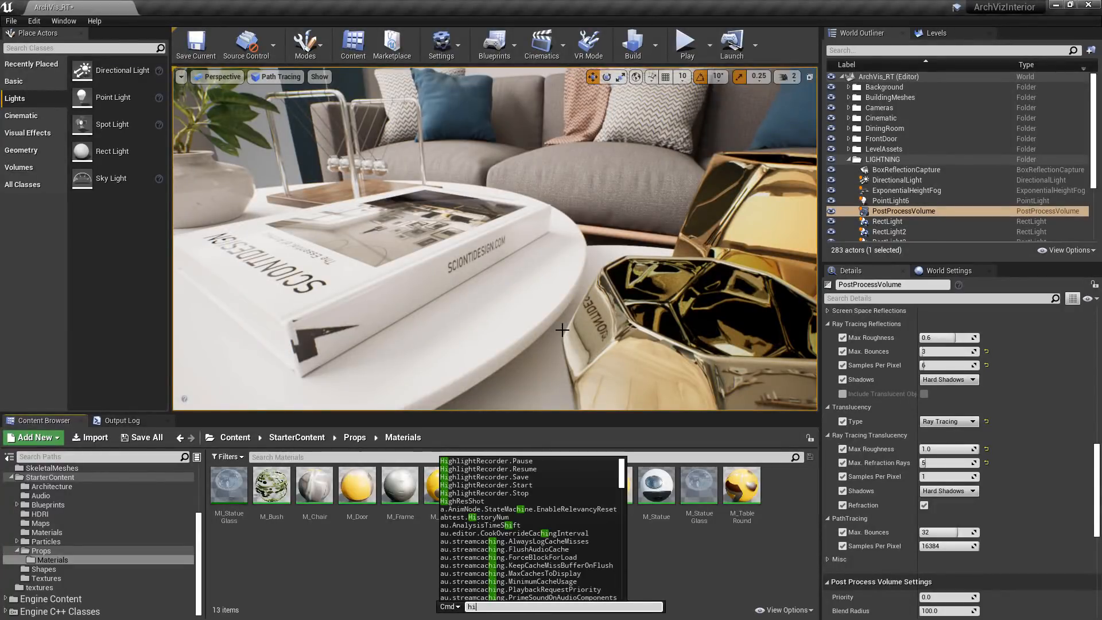
{"action": "type", "text": "ghresshot"}
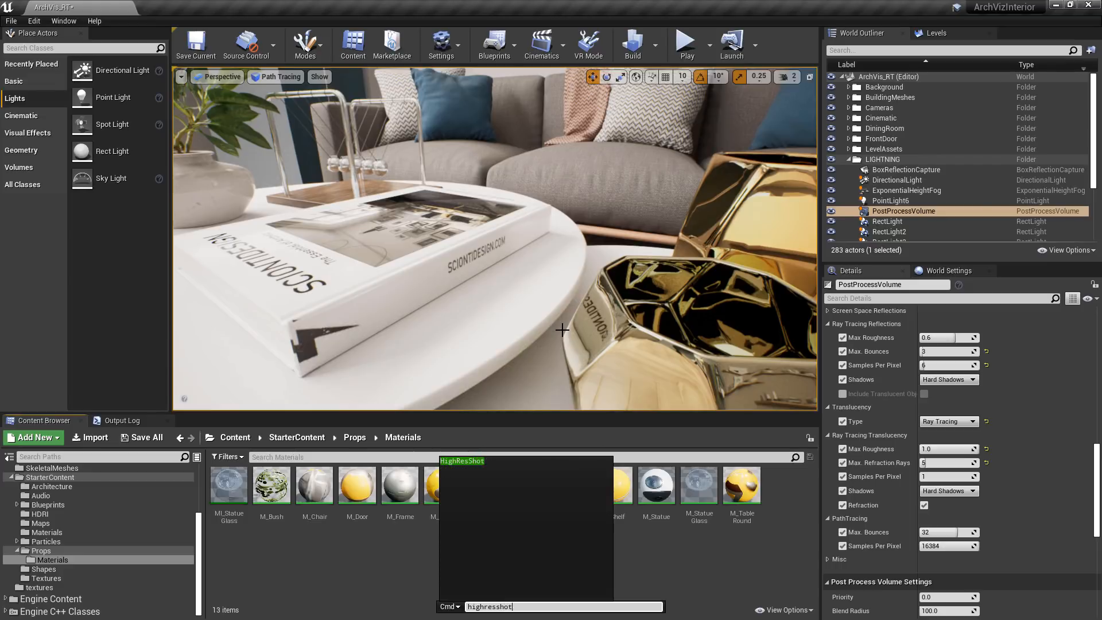
{"action": "type", "text": " 192"}
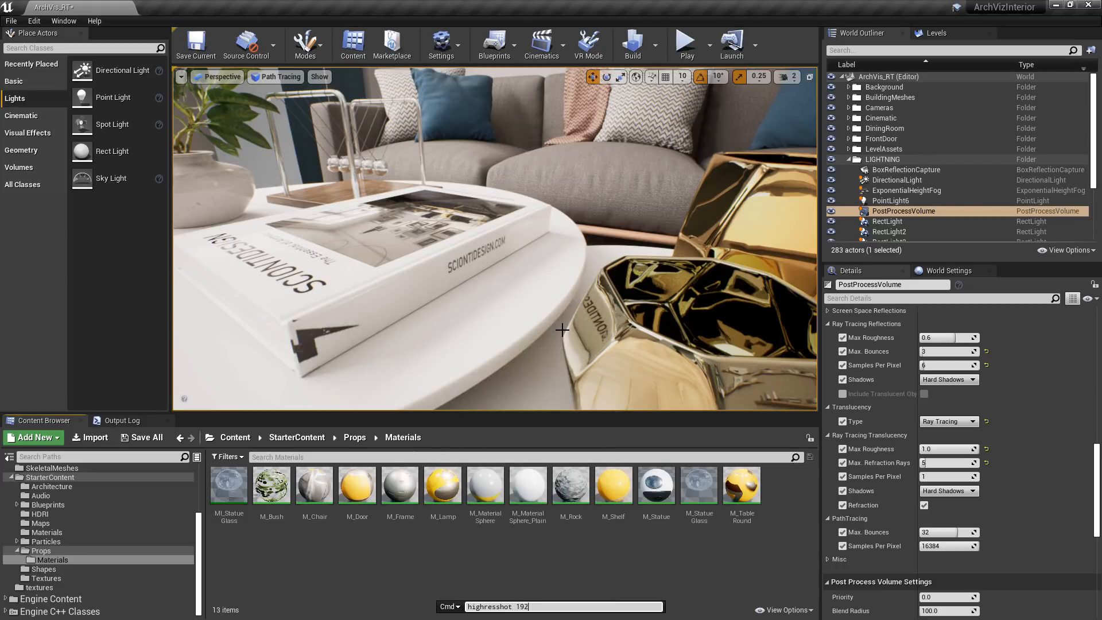
{"action": "type", "text": "0x1080"}
{"action": "key", "text": "Return"}
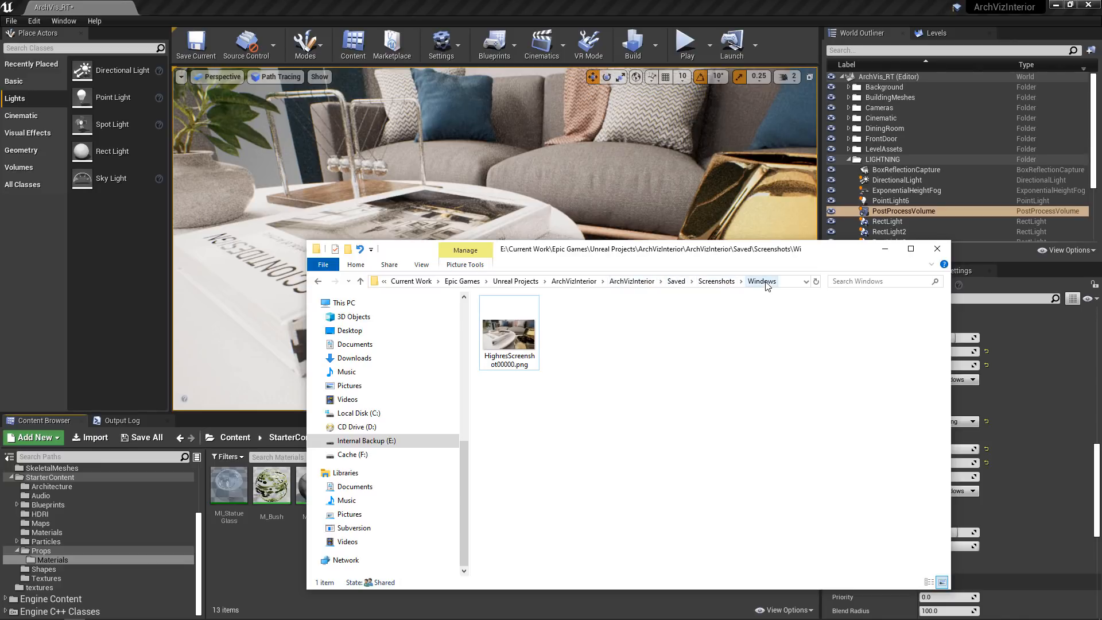
{"action": "double_click", "coordinate": [499, 336]}
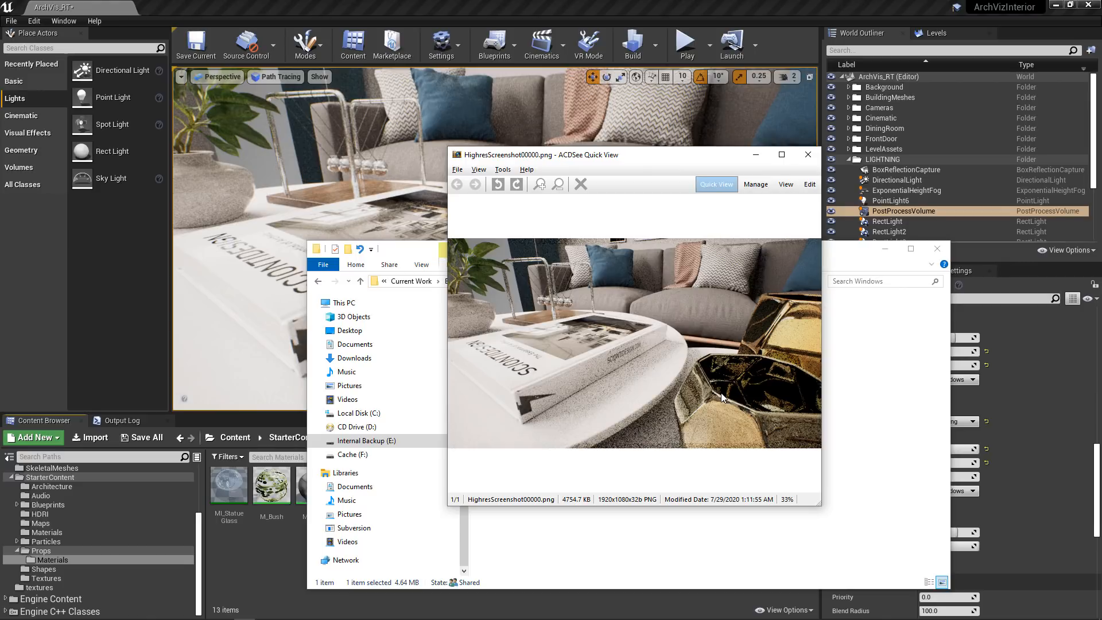
{"action": "key", "text": "alt+Tab"}
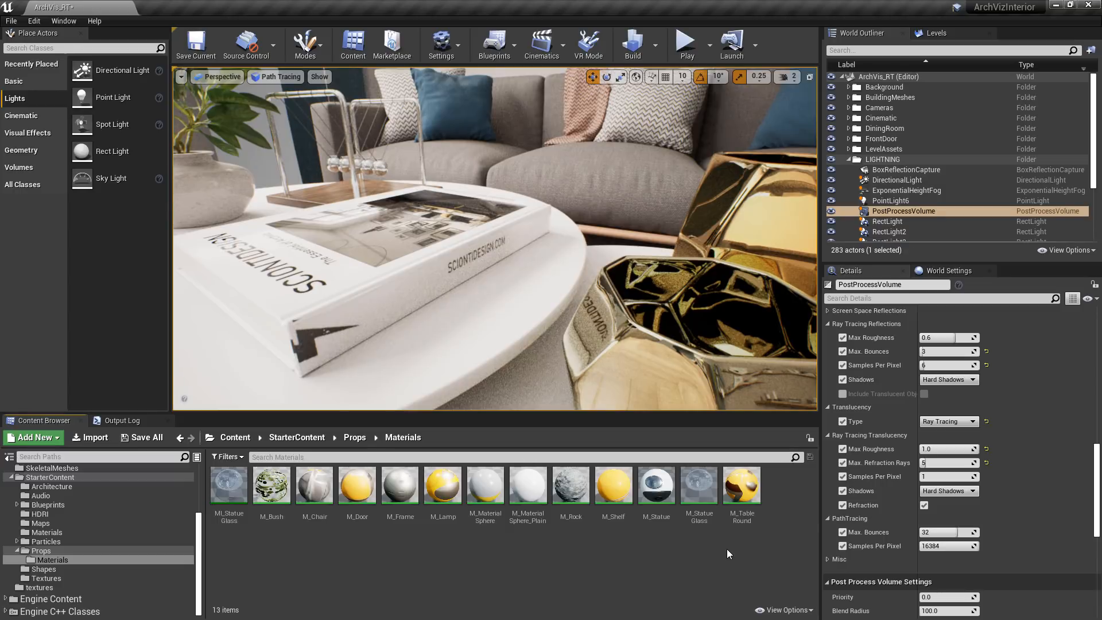
Run the console command r.HighResScreenshotDelay with the value 10.
{"action": "key", "text": "grave"}
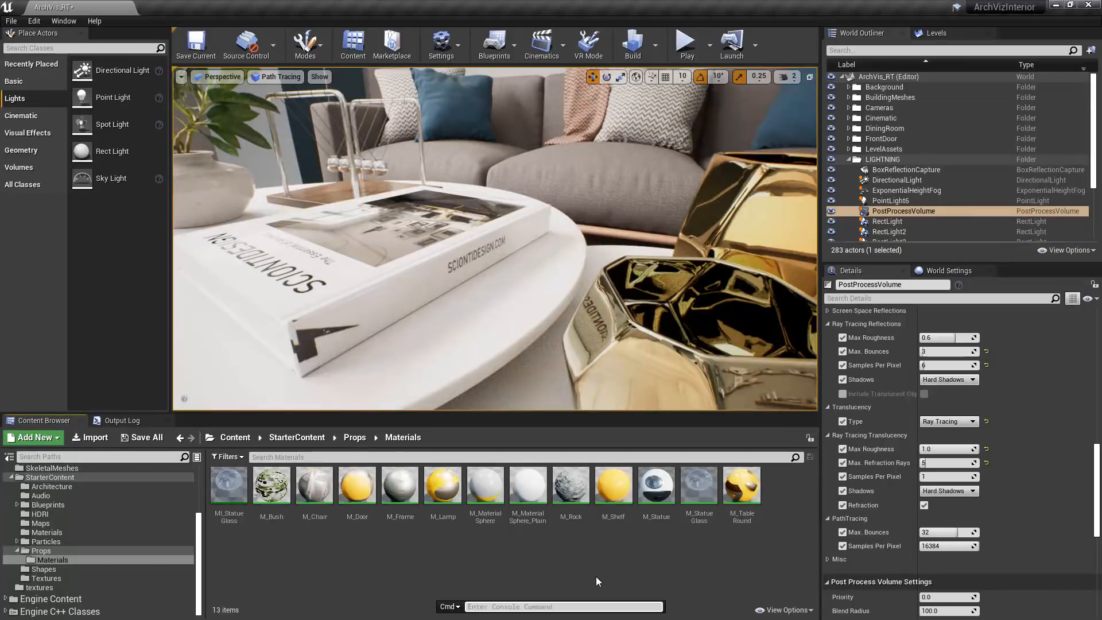
{"action": "type", "text": "highre"}
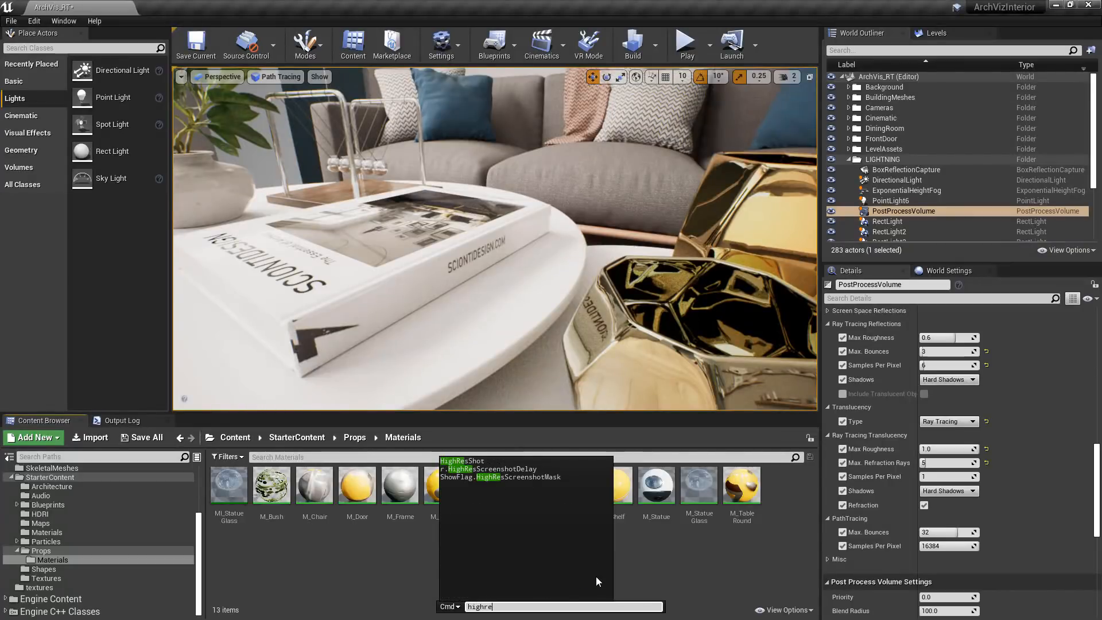
{"action": "key", "text": "Down"}
{"action": "key", "text": "Down"}
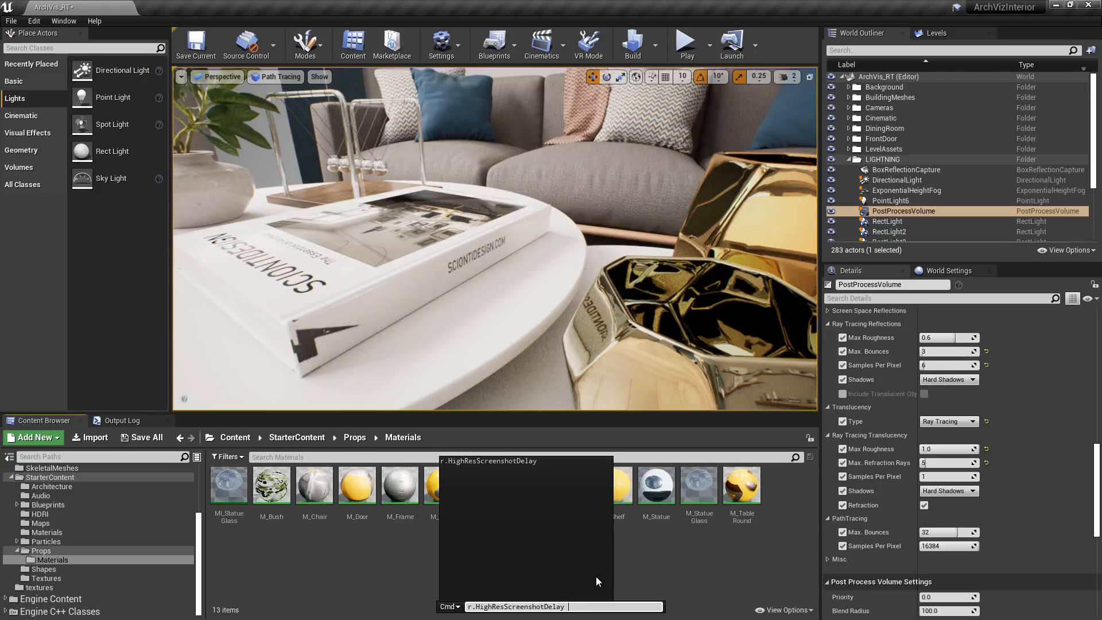
{"action": "type", "text": "10"}
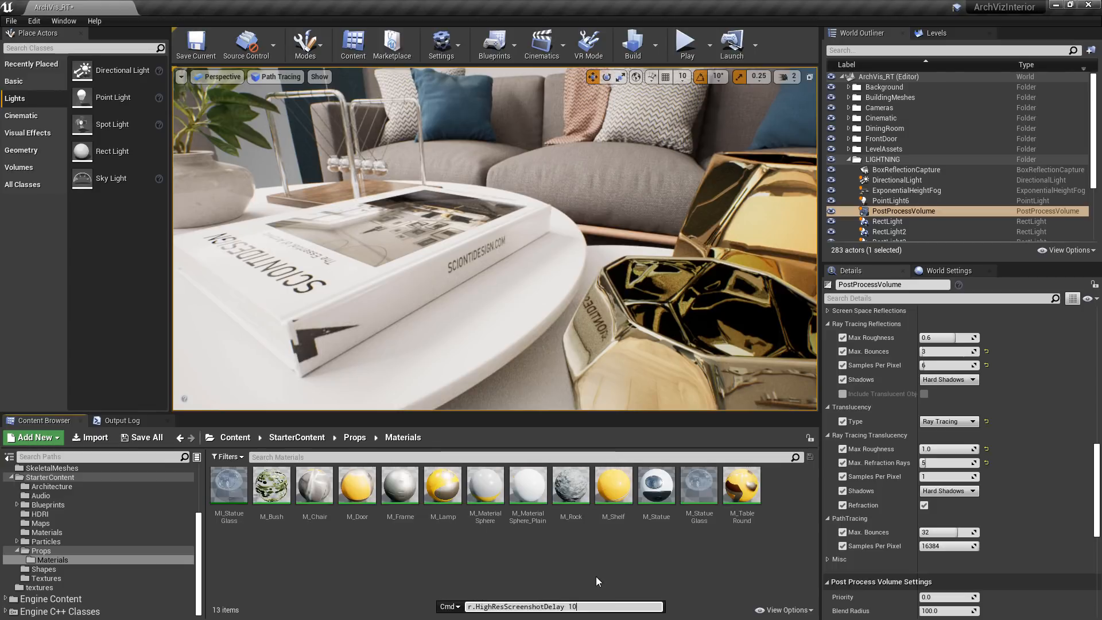
{"action": "key", "text": "Return"}
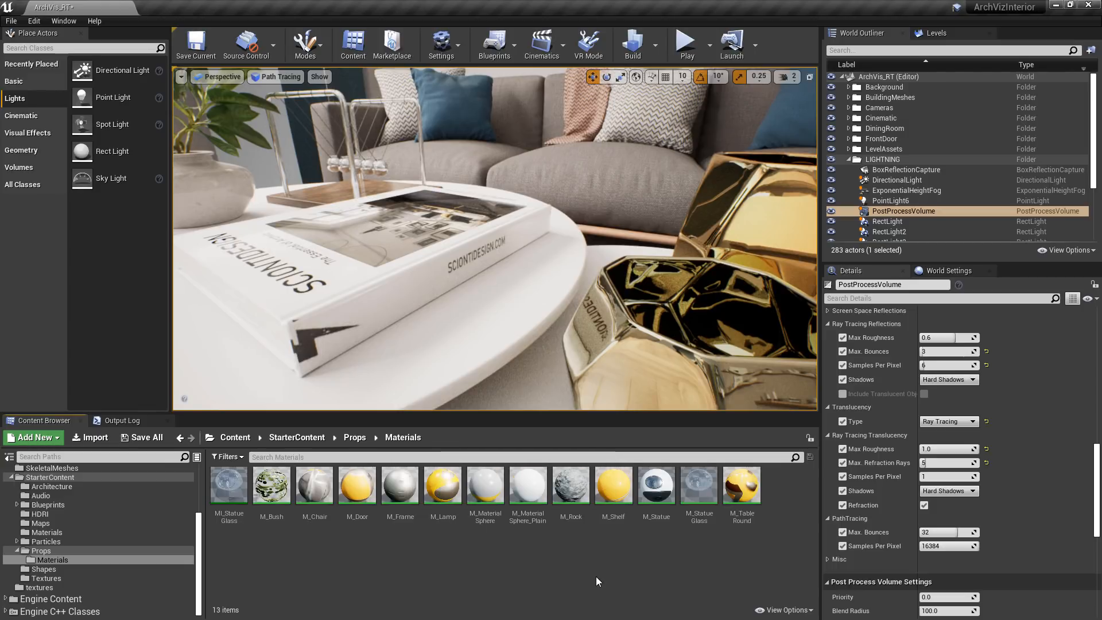
Capture the path-traced view again with highresshot 1920x1080 and compare HighresScreenshot00001.png with HighresScreenshot00000.png.
{"action": "key", "text": "Up"}
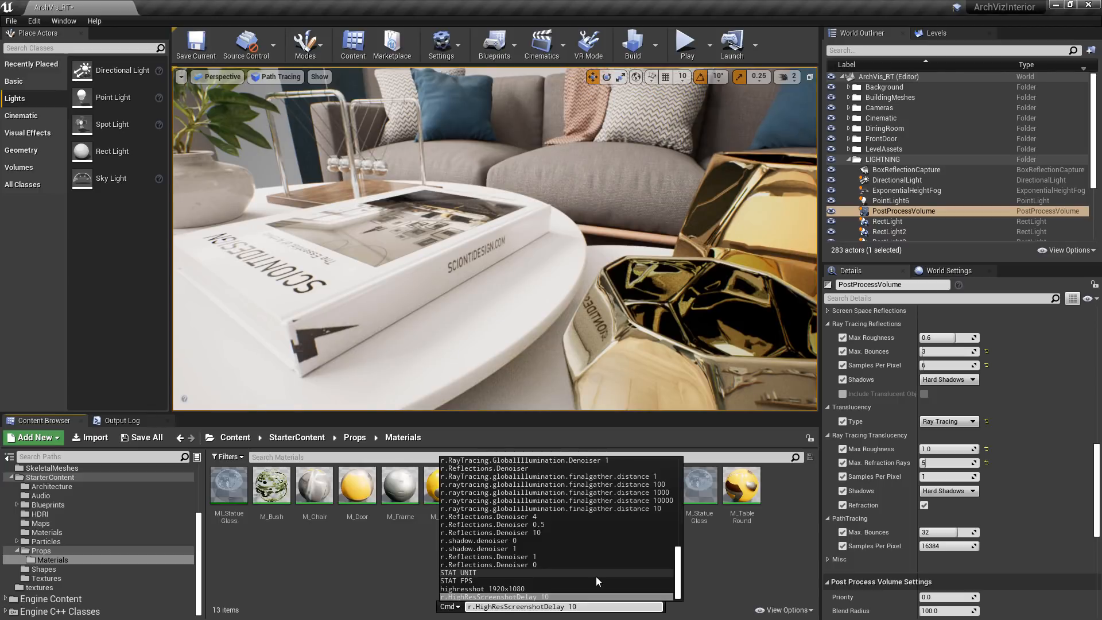
{"action": "key", "text": "Up"}
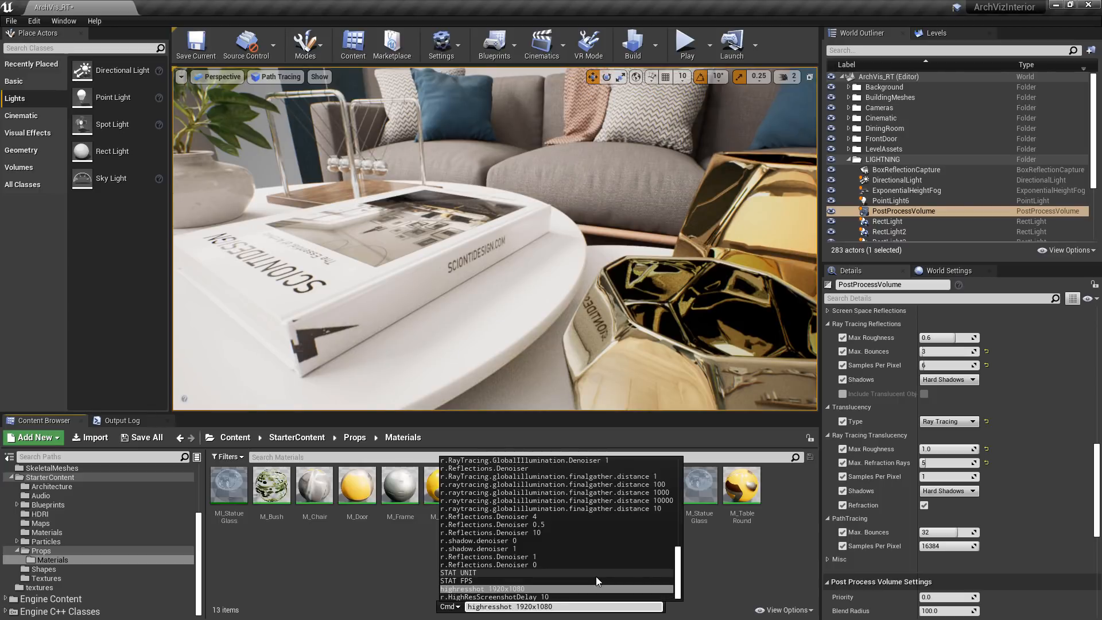
{"action": "key", "text": "Return"}
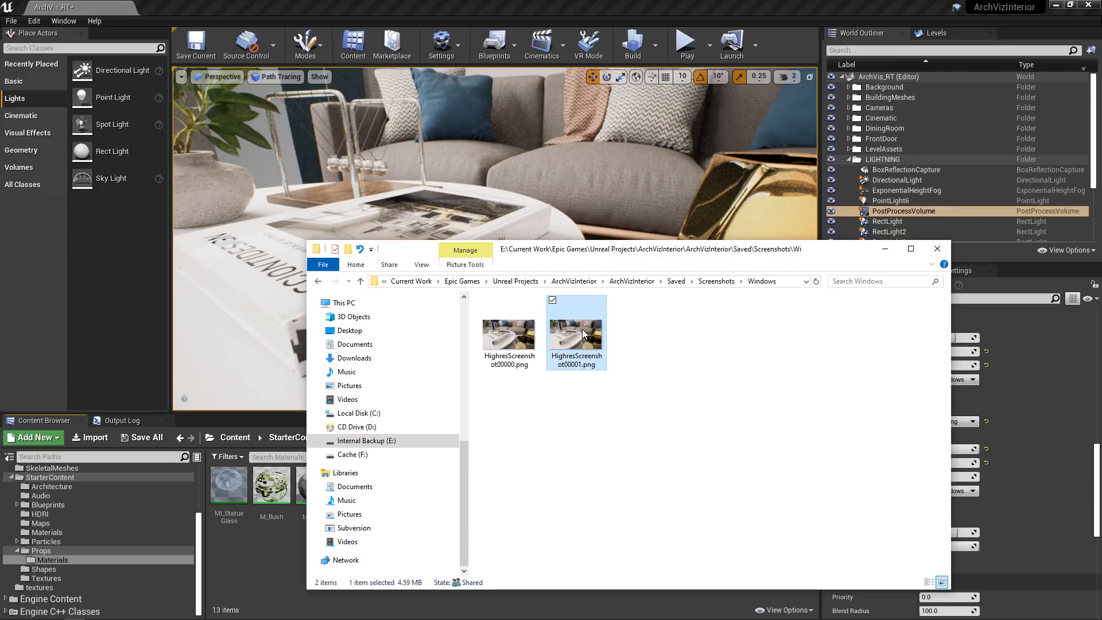
{"action": "double_click", "coordinate": [582, 330]}
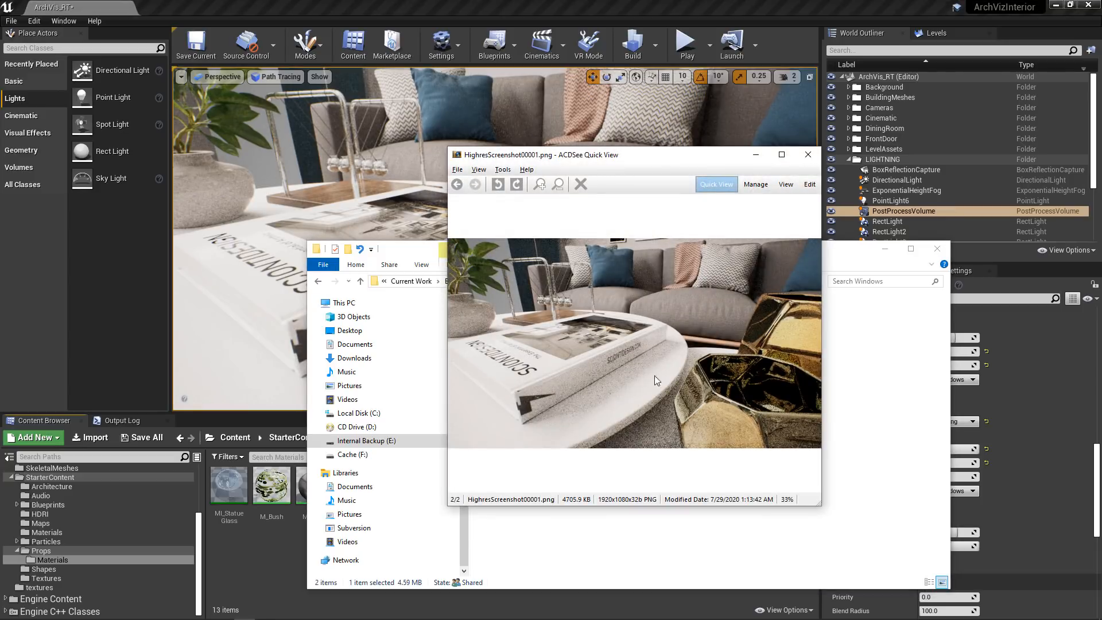
{"action": "scroll", "coordinate": [797, 419], "scroll_direction": "up", "scroll_amount": 1}
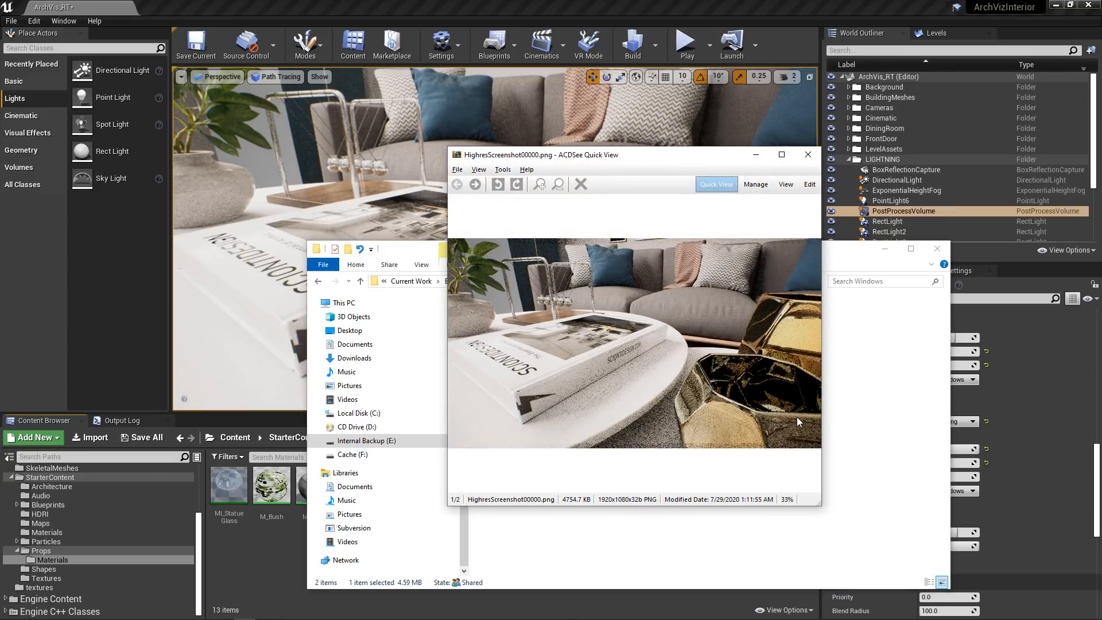
{"action": "scroll", "coordinate": [797, 421], "scroll_direction": "down", "scroll_amount": 1}
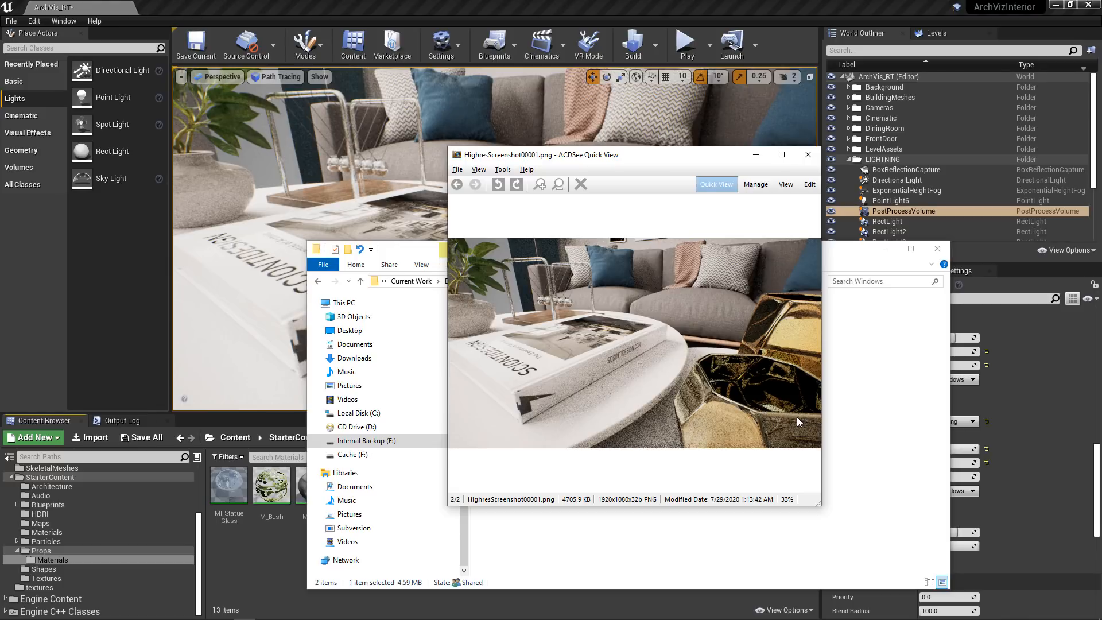
{"action": "key", "text": "alt+Tab"}
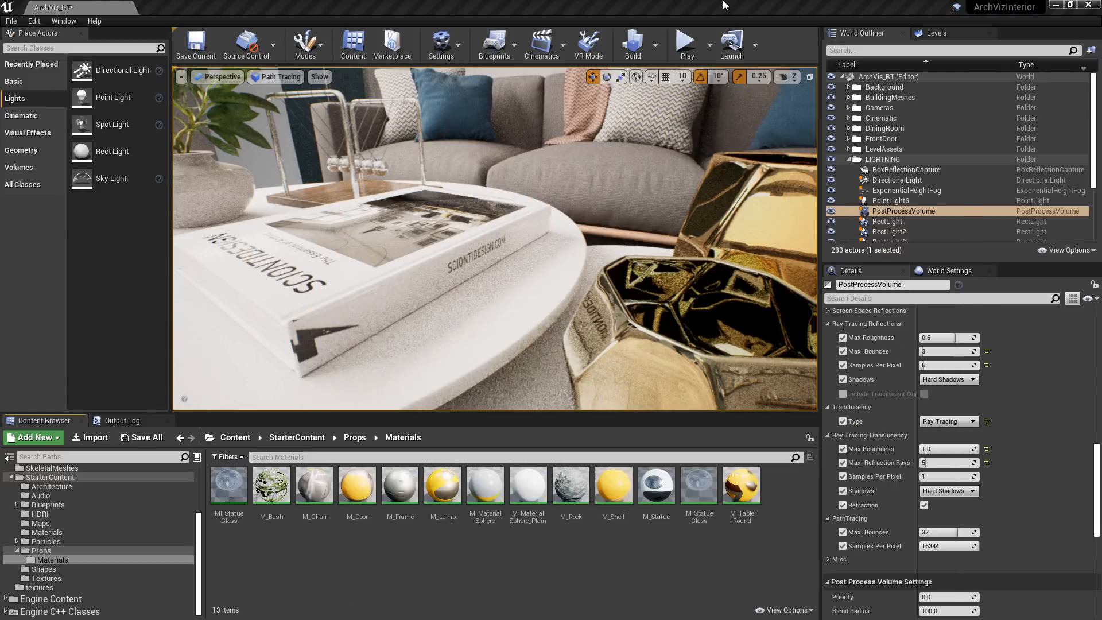
Run the console command r.HighResScreenshotDelay with the value 100.
{"action": "key", "text": "grave"}
{"action": "key", "text": "Up"}
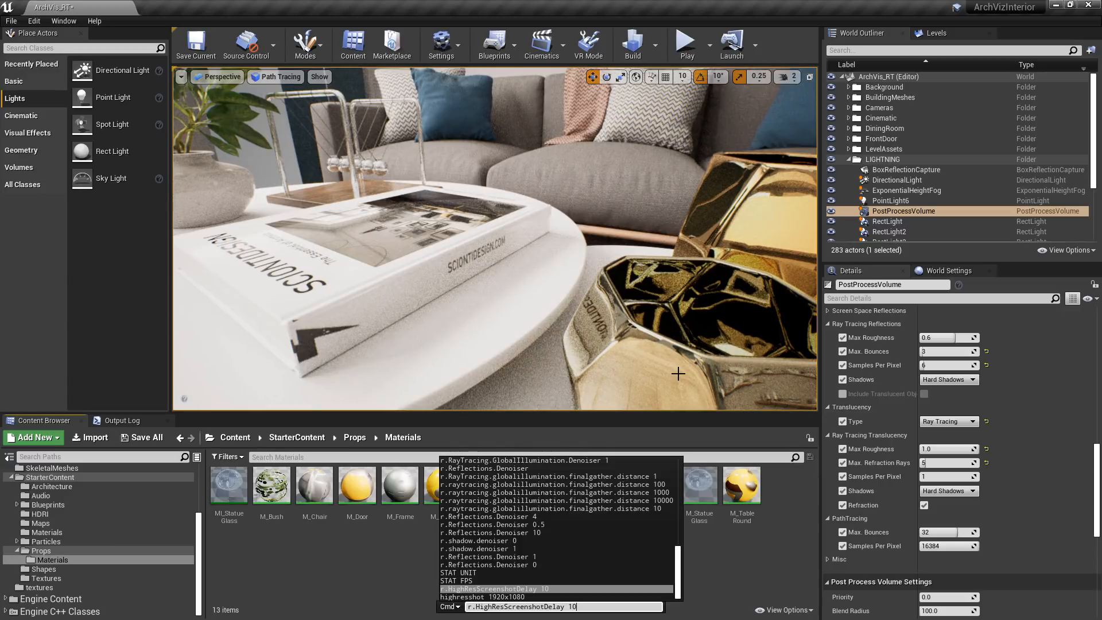
{"action": "type", "text": "0"}
{"action": "key", "text": "Return"}
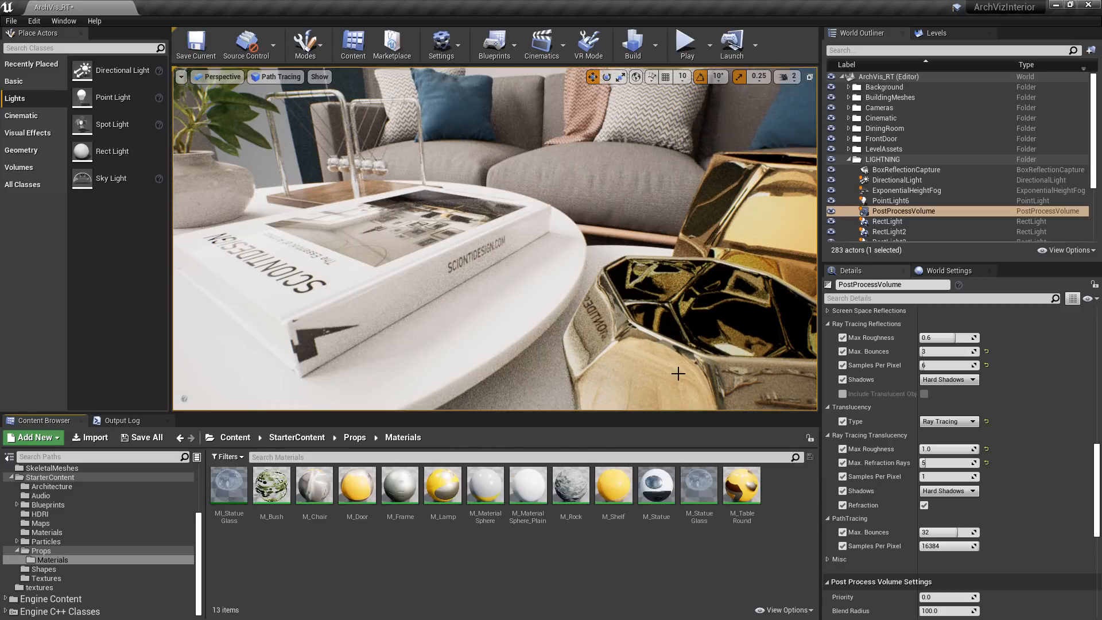
Capture the view with the console command highresshot 1920x1080, view HighresScreenshot00002.png and compare it with the previous screenshot.
{"action": "key", "text": "Up"}
{"action": "key", "text": "Up"}
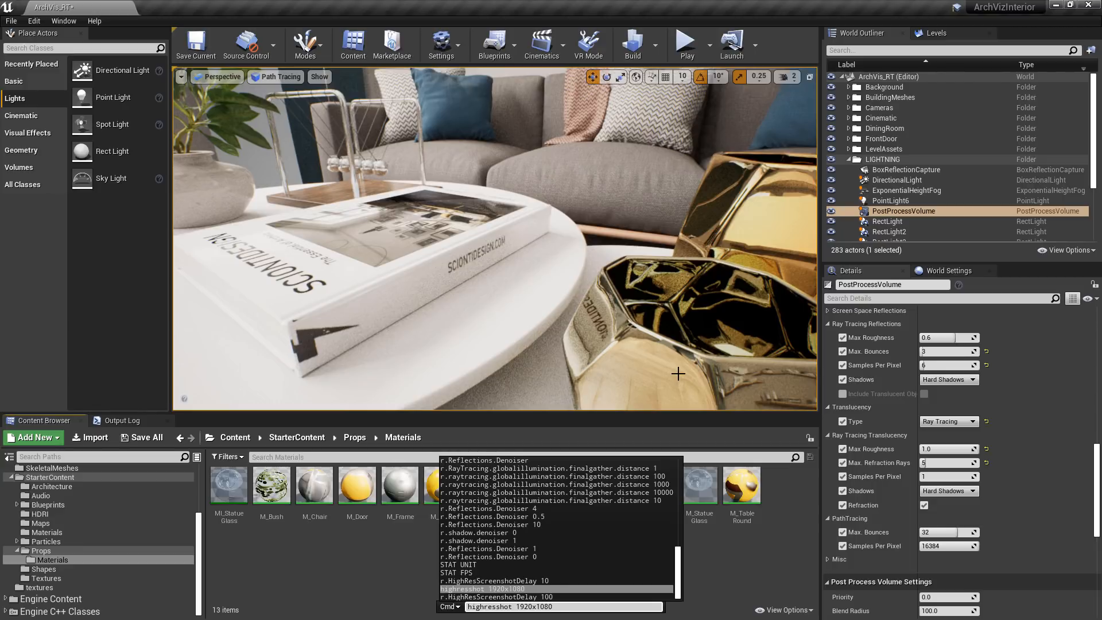
{"action": "key", "text": "Return"}
{"action": "key", "text": "alt+Tab"}
{"action": "double_click", "coordinate": [657, 337]}
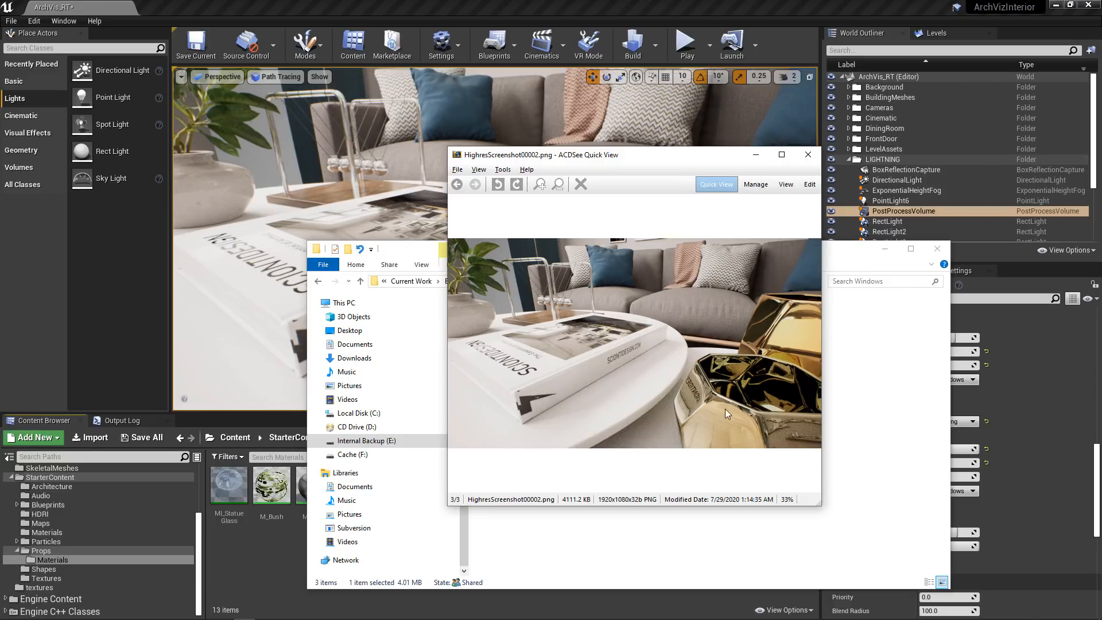
{"action": "key", "text": "Left"}
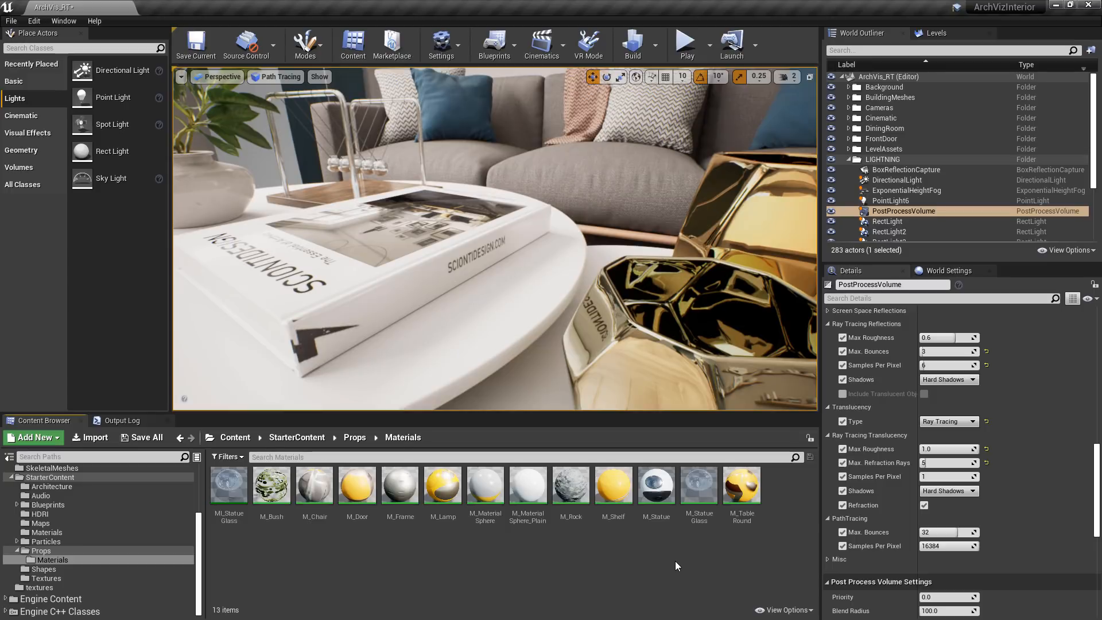
Open the Movie Render Queue and add the archviz_cine_MASTER level sequence as a render job.
{"action": "left_click", "coordinate": [61, 22]}
{"action": "mouse_move", "coordinate": [77, 43]}
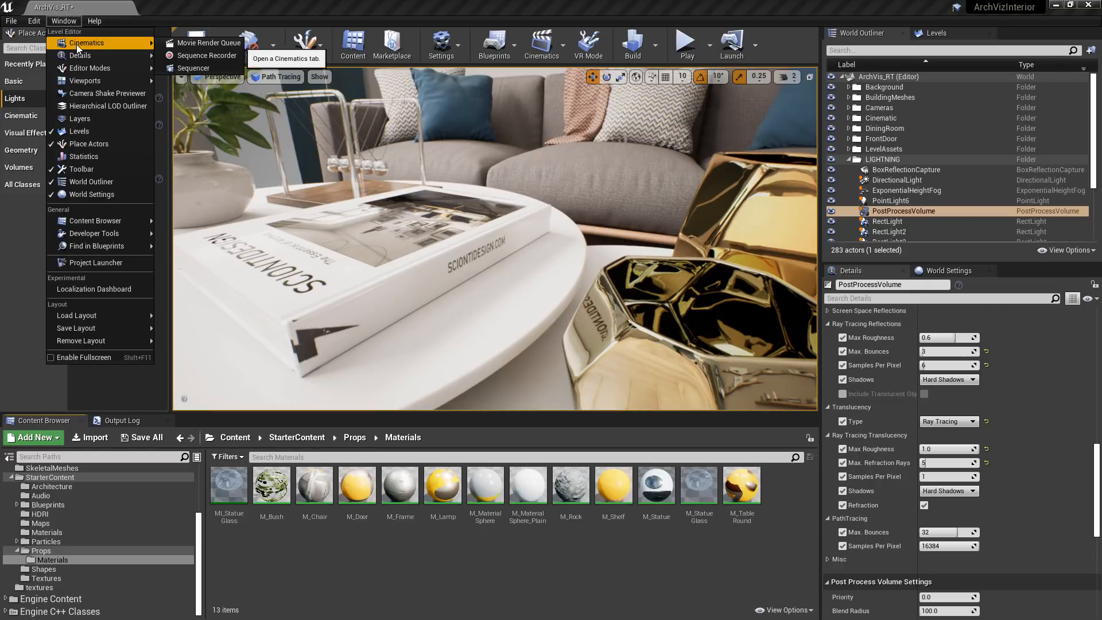
{"action": "left_click", "coordinate": [215, 44]}
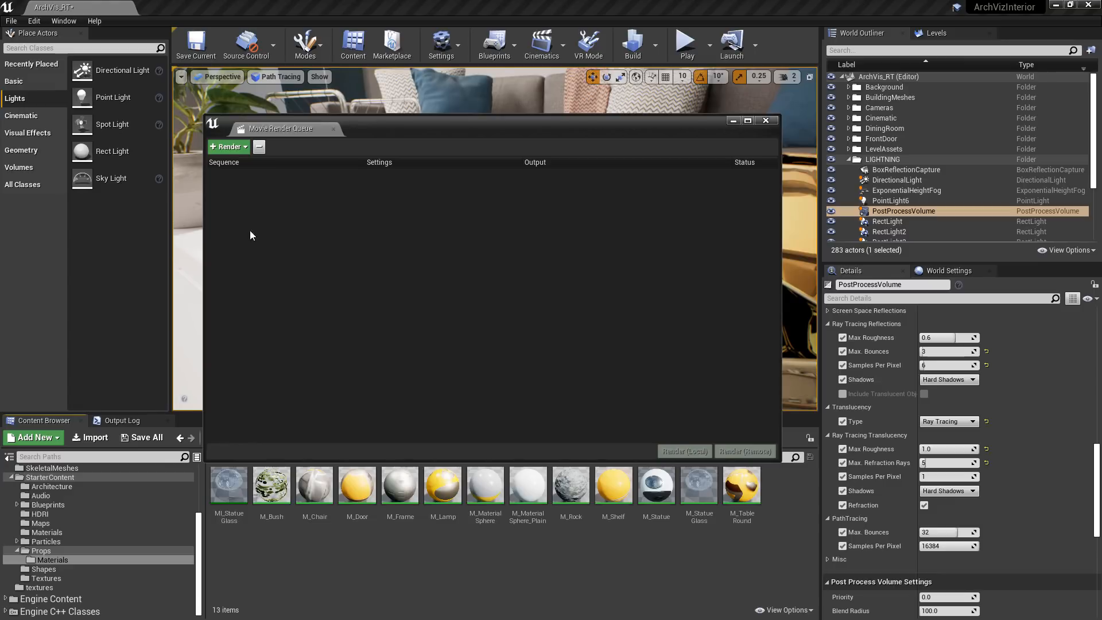
{"action": "left_click", "coordinate": [243, 147]}
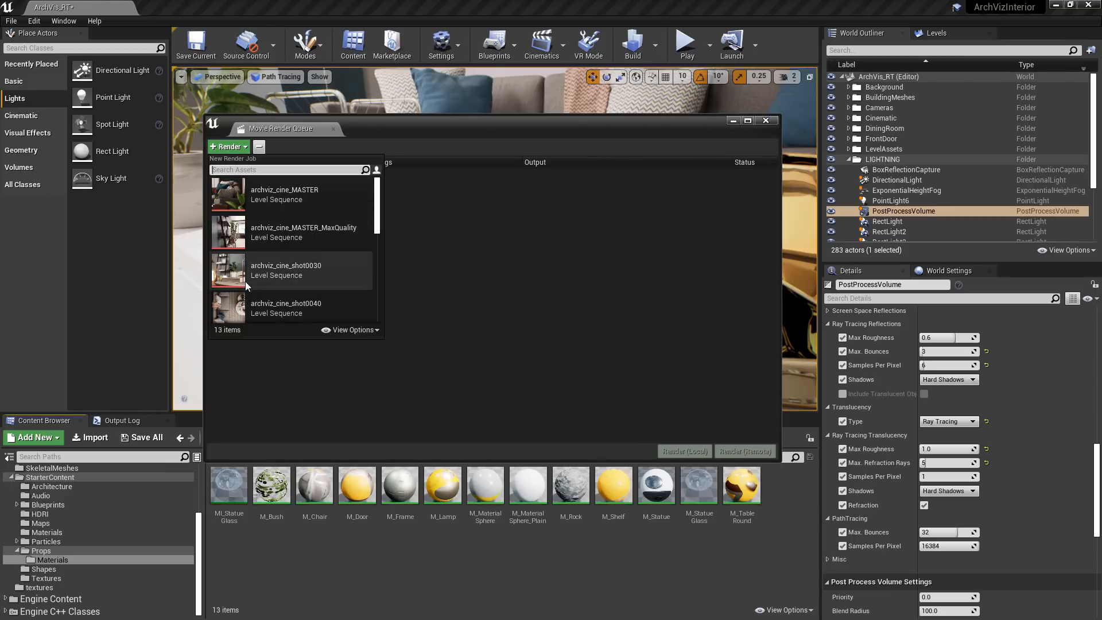
{"action": "left_click", "coordinate": [234, 195]}
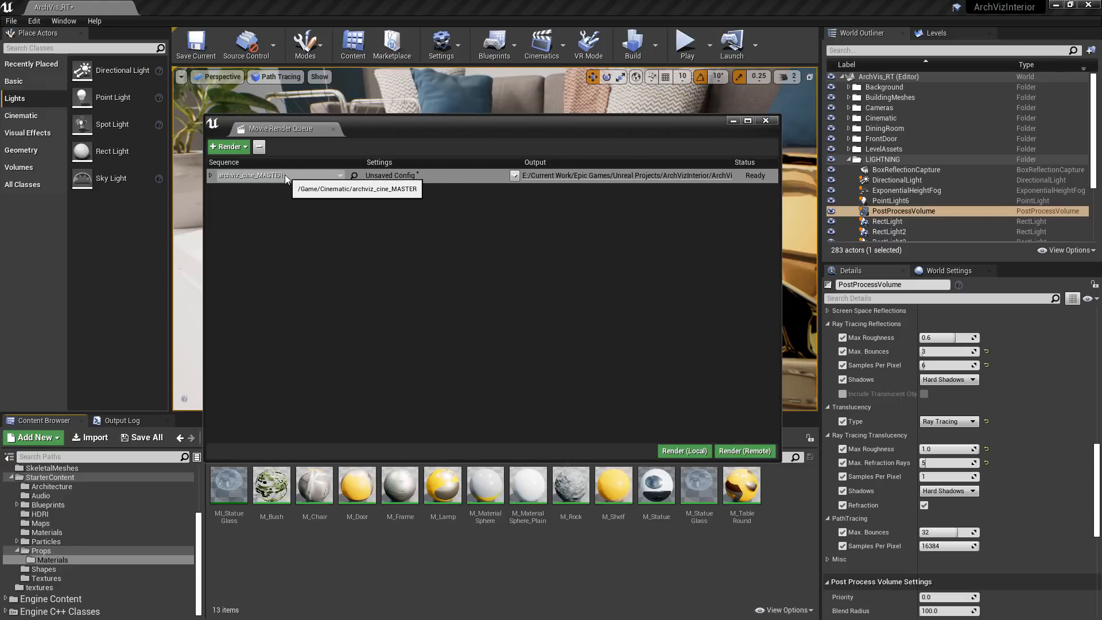
{"action": "left_click", "coordinate": [340, 175]}
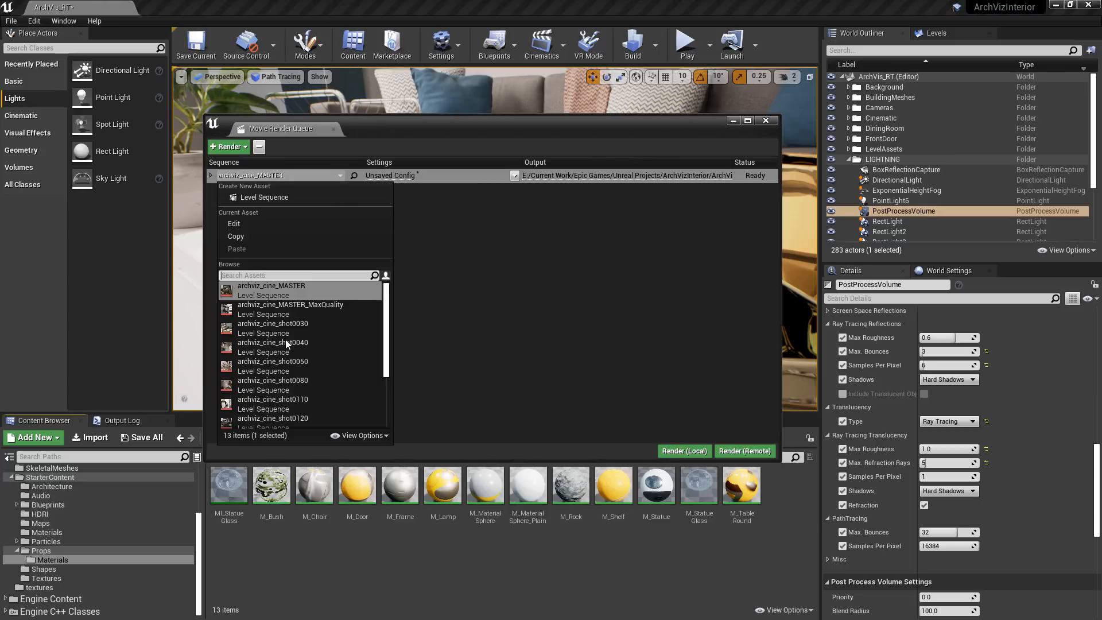
{"action": "left_click", "coordinate": [392, 177]}
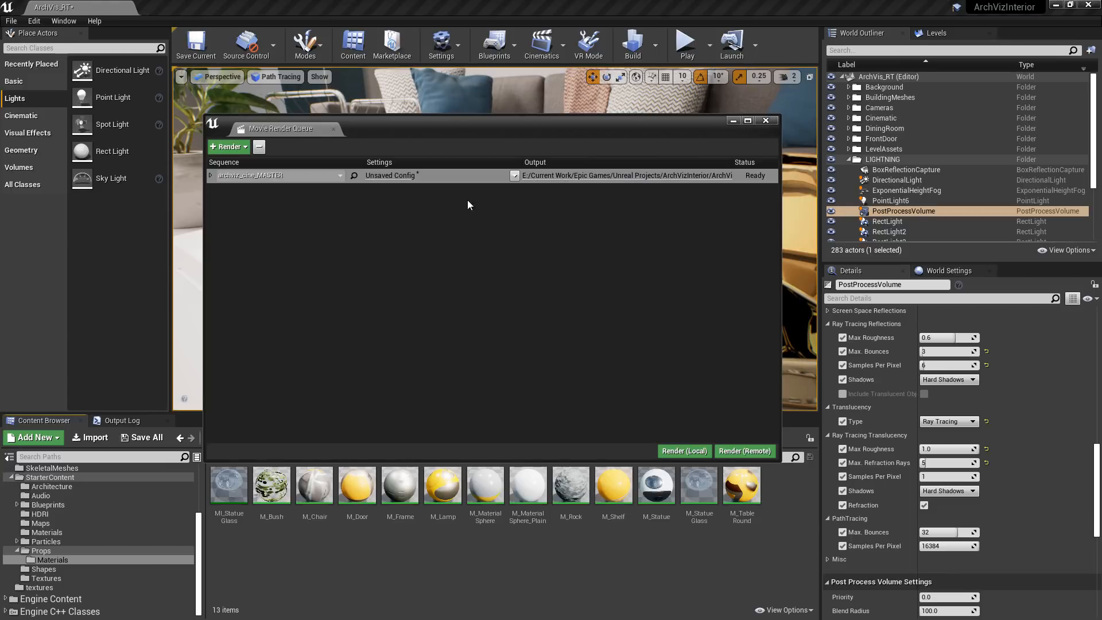
In the archviz_cine_MASTER job's configuration, add a .png Sequence [8bit] output and disable the .jpg Sequence [8bit] output.
{"action": "left_click", "coordinate": [404, 180]}
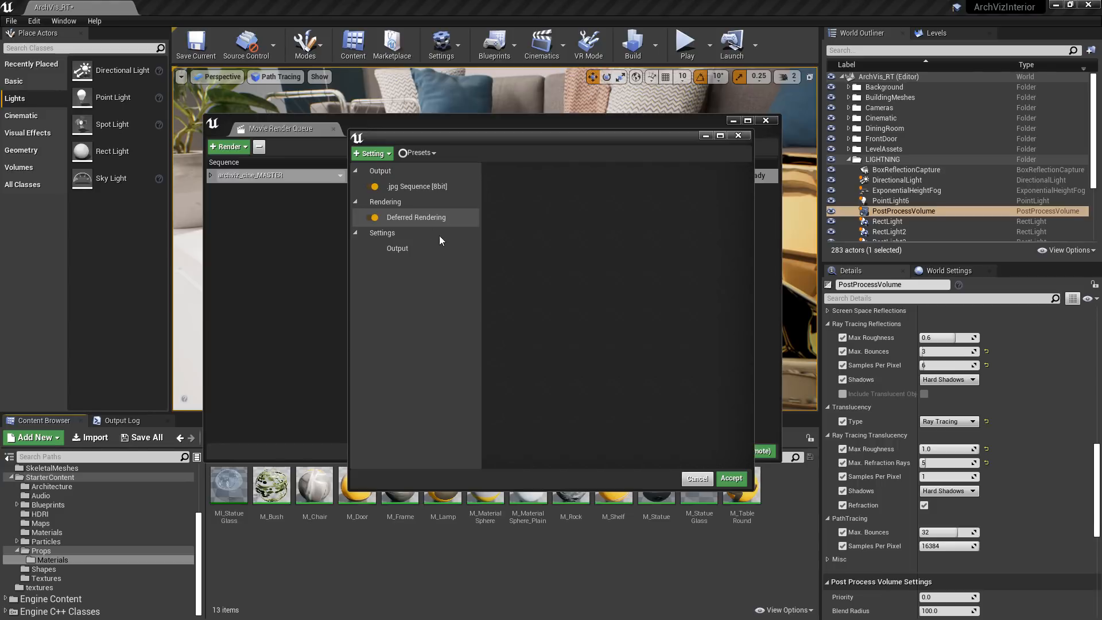
{"action": "left_click", "coordinate": [394, 249]}
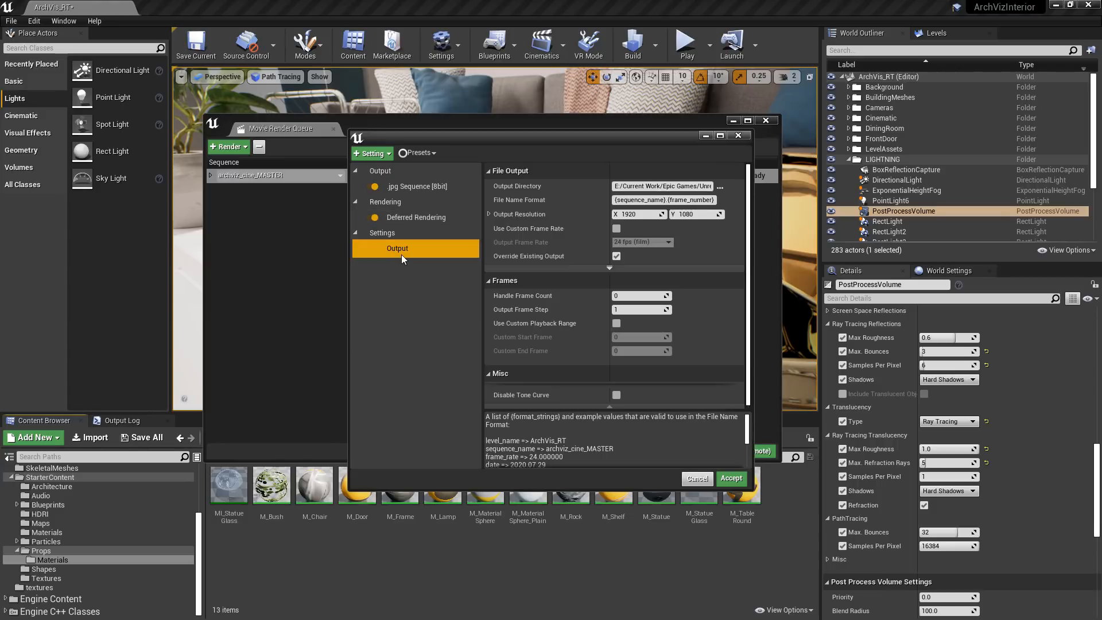
{"action": "left_click", "coordinate": [388, 153]}
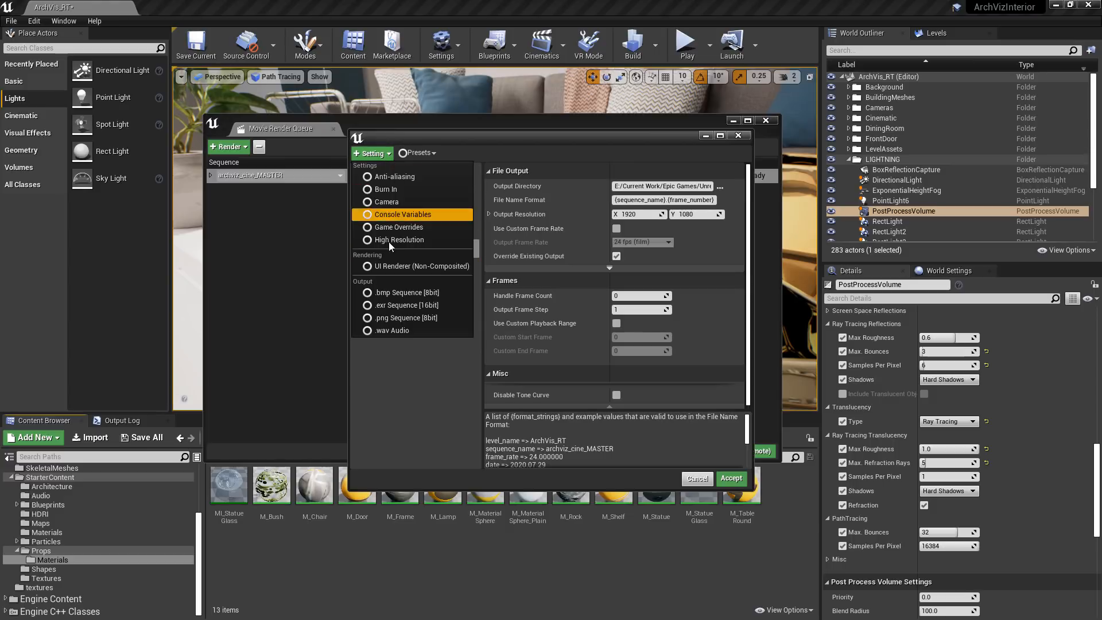
{"action": "left_click", "coordinate": [401, 312]}
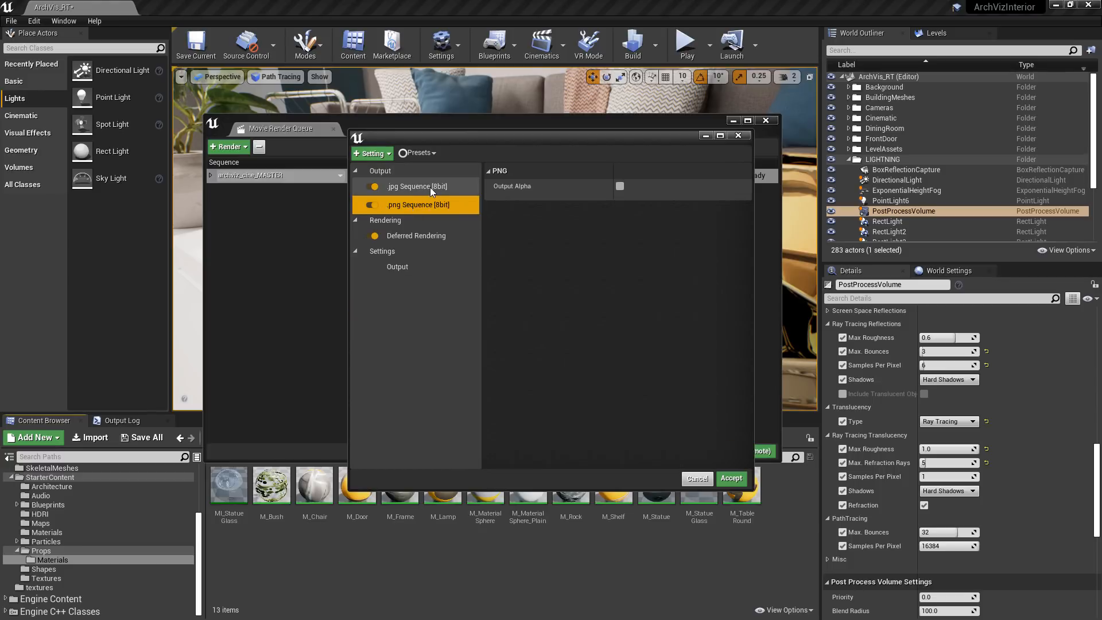
{"action": "left_click", "coordinate": [360, 188]}
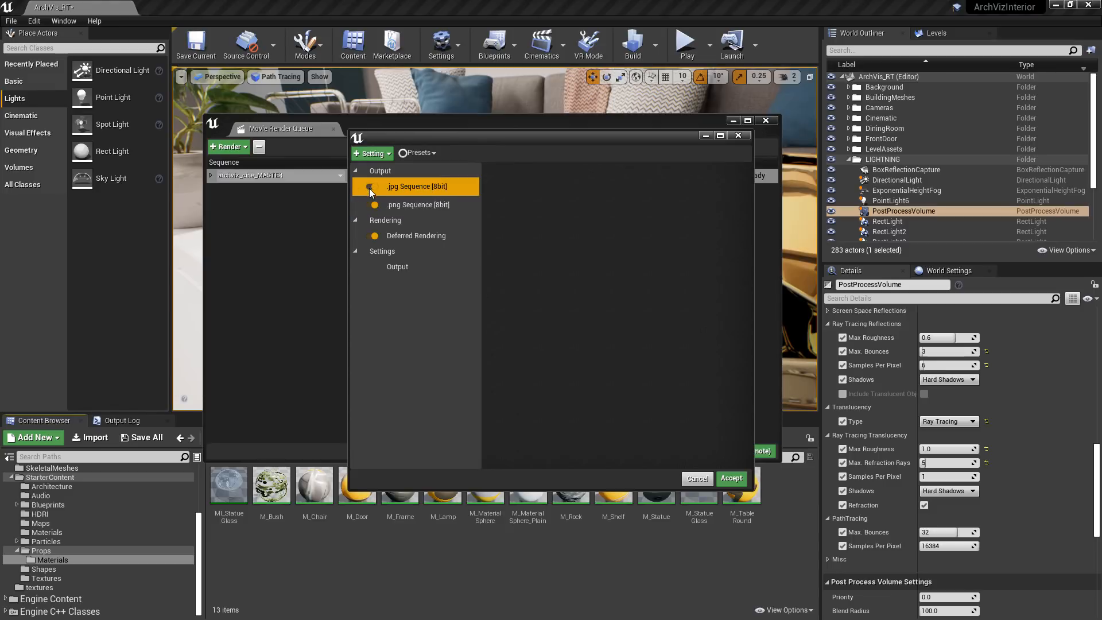
{"action": "left_click", "coordinate": [371, 188]}
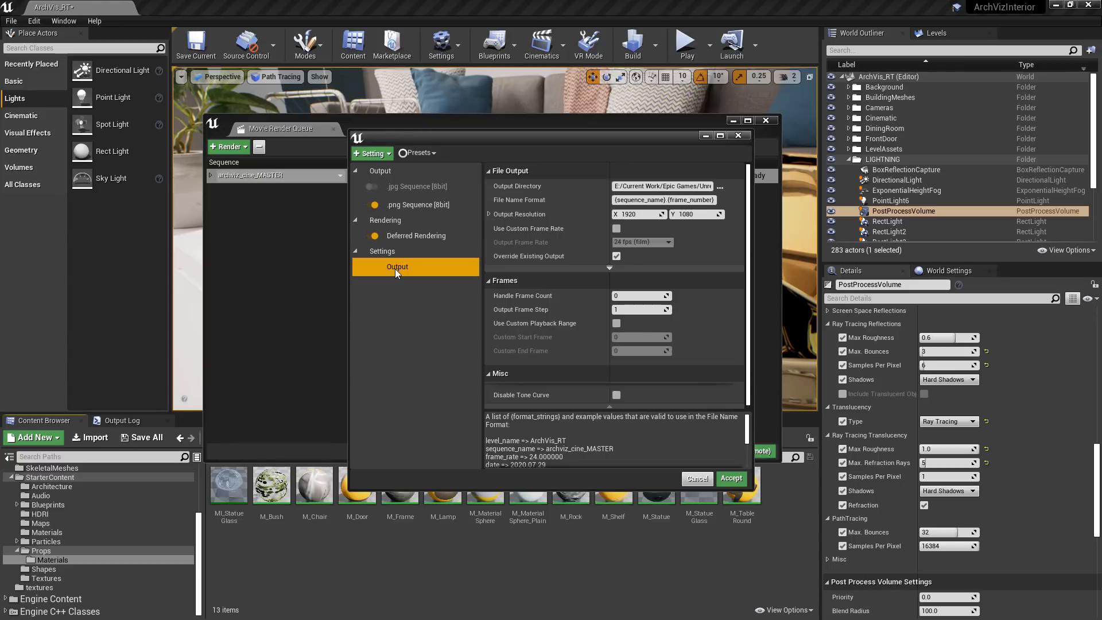
Set the render job's Output Resolution to 3840 x 2160.
{"action": "left_click", "coordinate": [641, 214]}
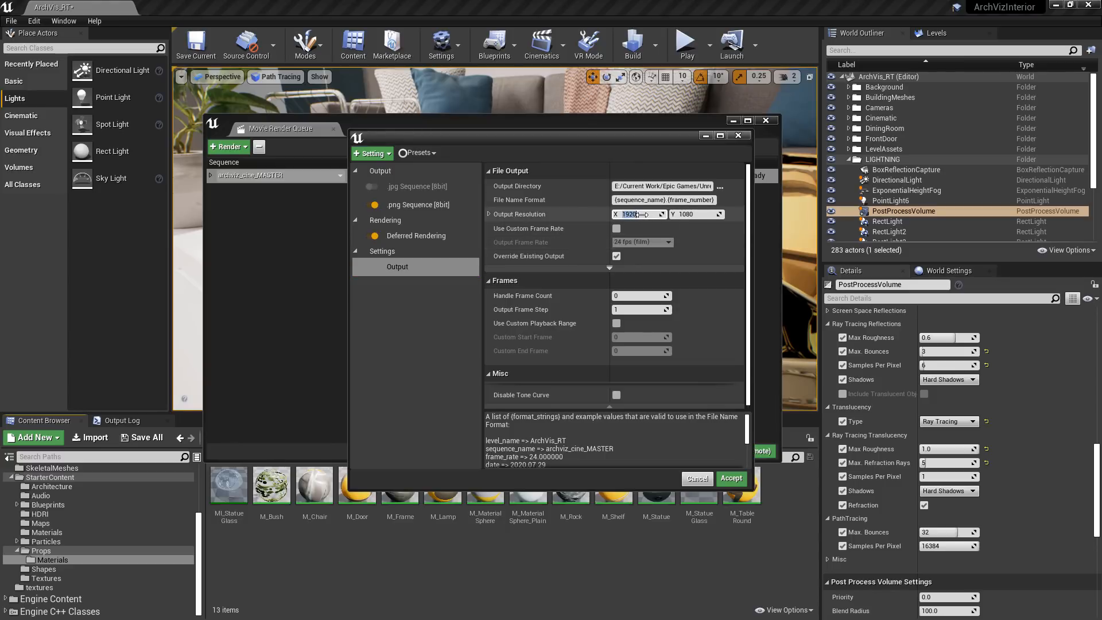
{"action": "type", "text": "3840"}
{"action": "key", "text": "Tab"}
{"action": "type", "text": "2160"}
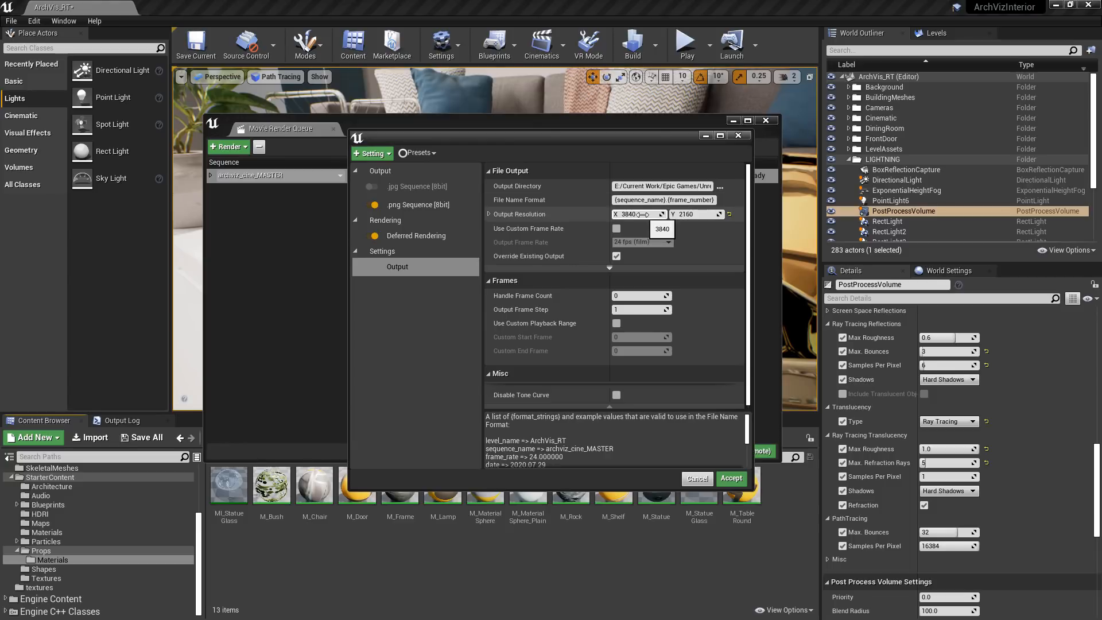
Add the High Resolution setting to the render job and set its Tile Count to 2.
{"action": "left_click", "coordinate": [376, 152]}
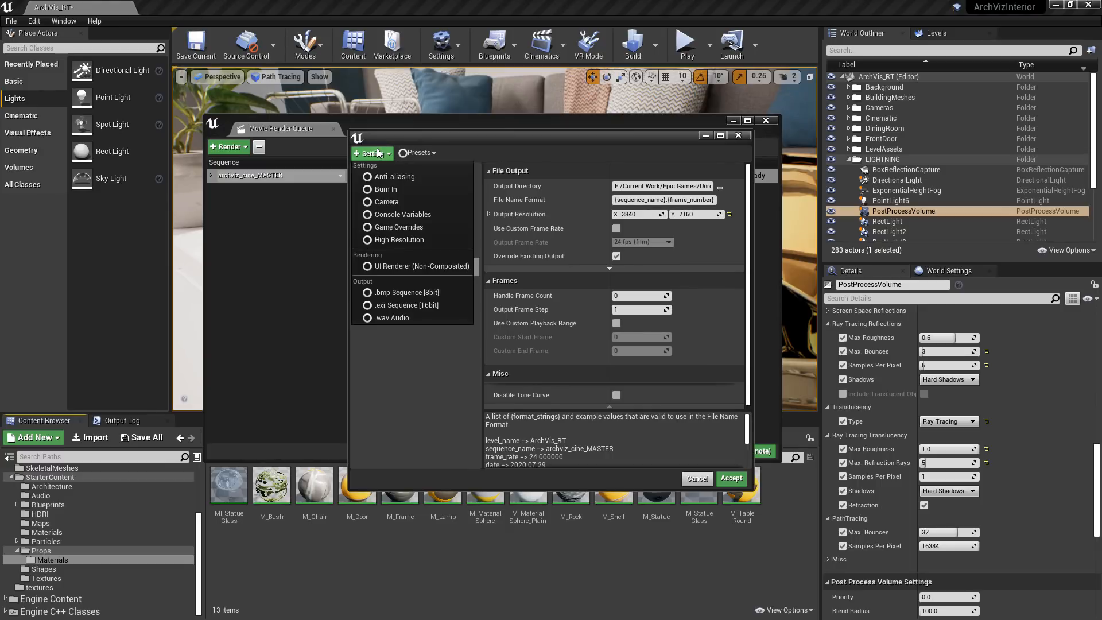
{"action": "left_click", "coordinate": [393, 241]}
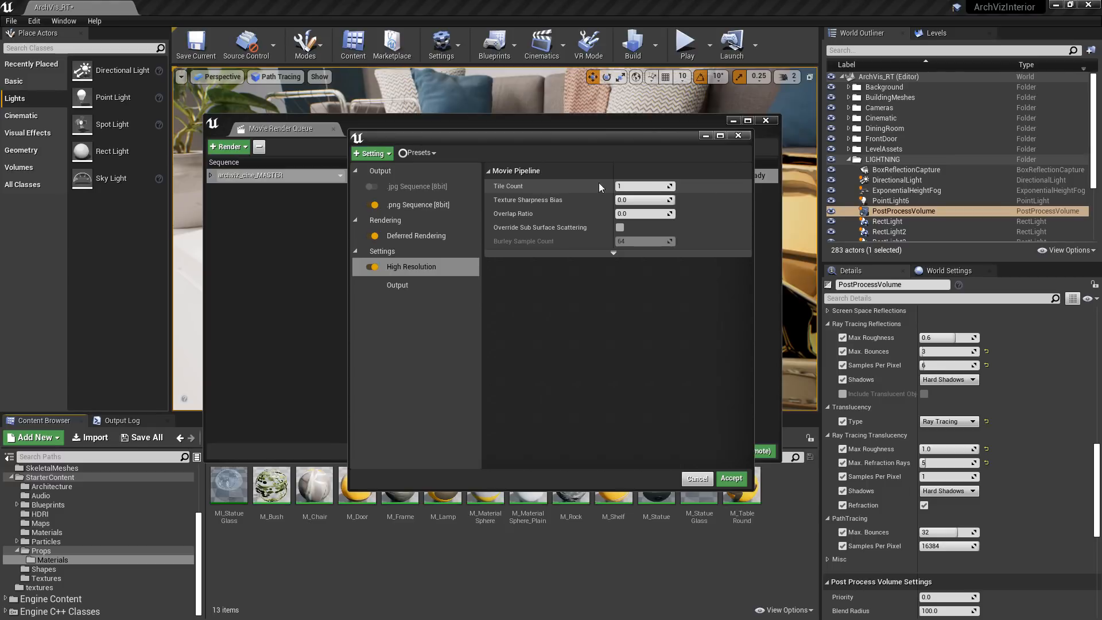
{"action": "left_click", "coordinate": [652, 186]}
{"action": "type", "text": "2"}
{"action": "key", "text": "Tab"}
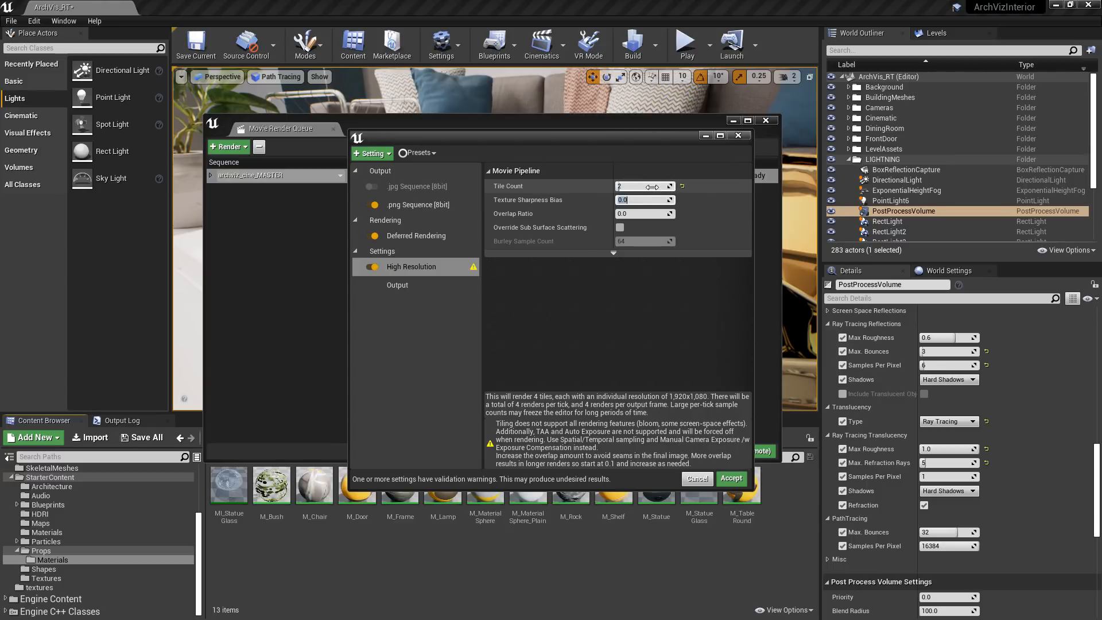
{"action": "key", "text": "Tab"}
{"action": "type", "text": "0.1"}
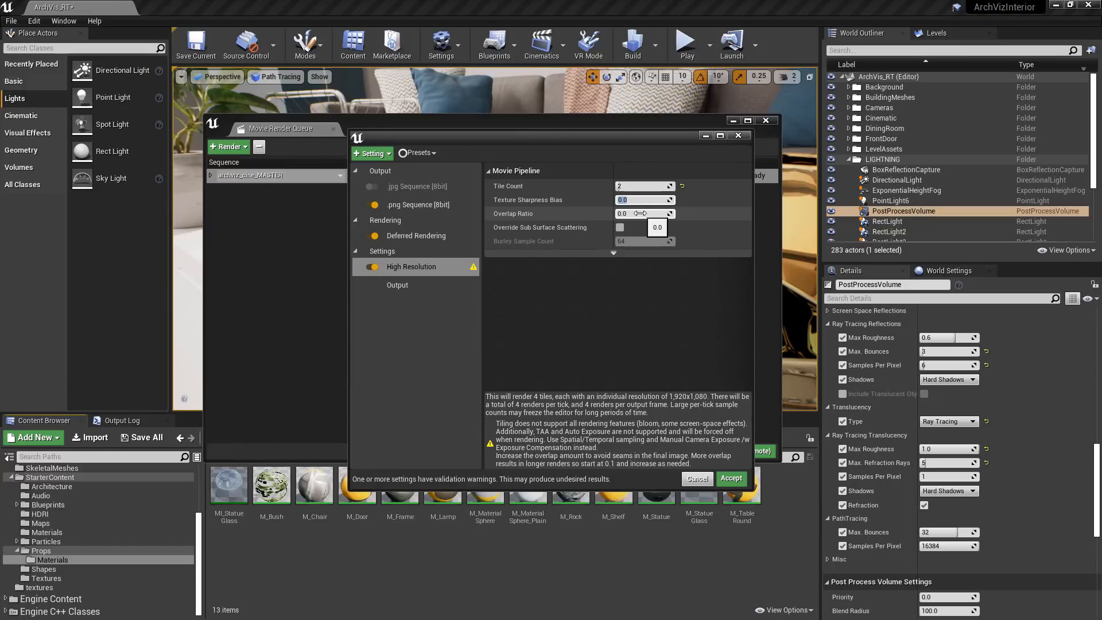
Try a High Resolution Overlap Ratio of 0.5 and reset it to 0.
{"action": "left_click", "coordinate": [640, 213]}
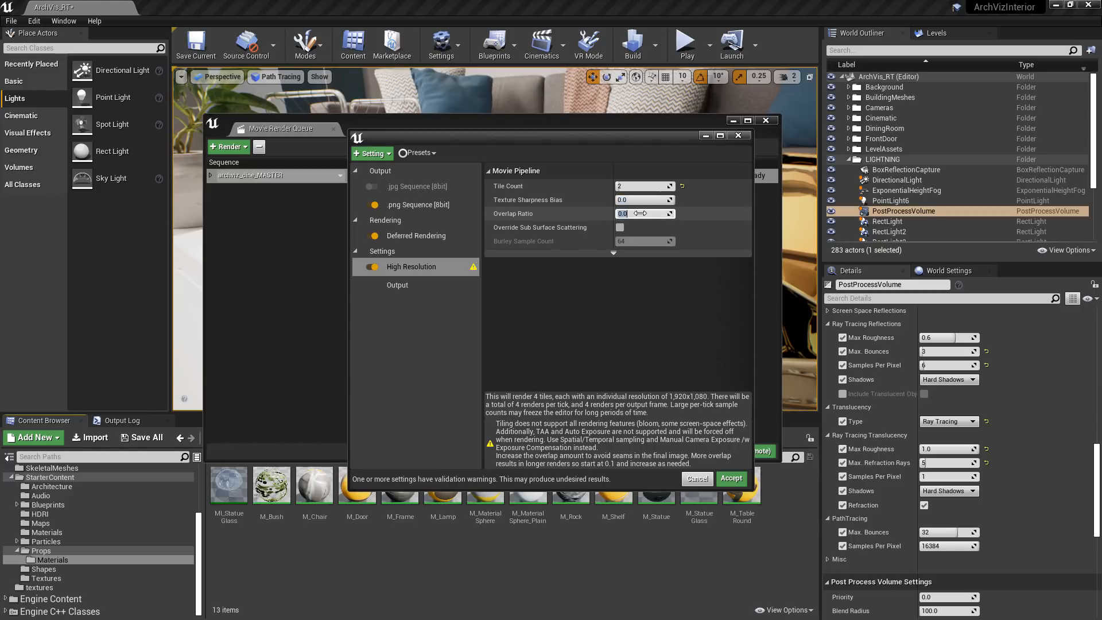
{"action": "type", "text": "0.5"}
{"action": "key", "text": "Return"}
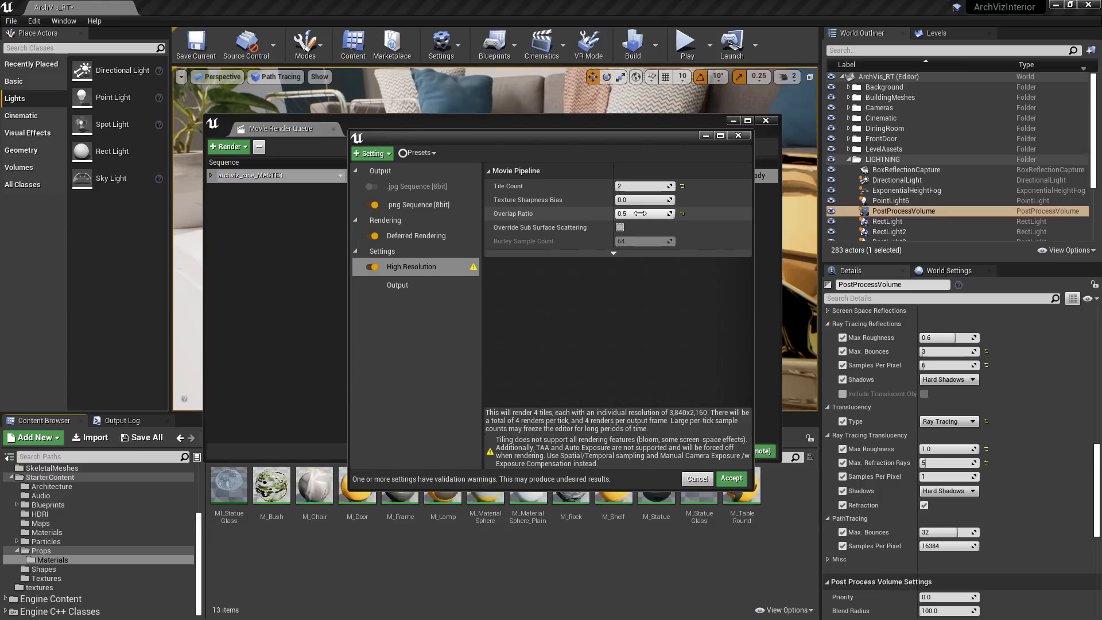
{"action": "left_click", "coordinate": [640, 213]}
{"action": "type", "text": "0"}
{"action": "key", "text": "Return"}
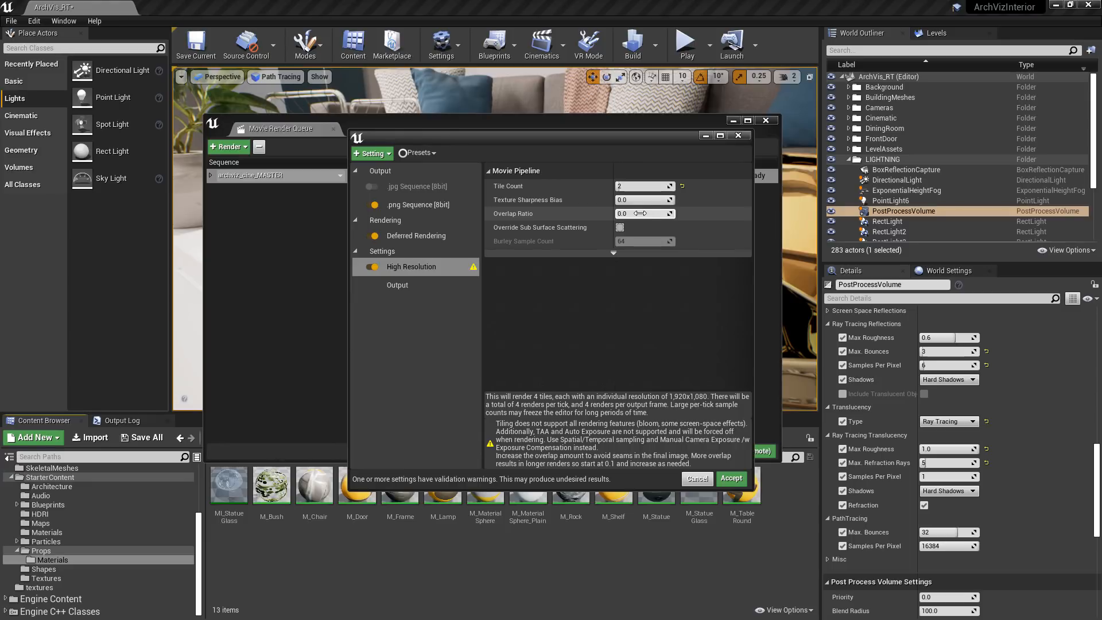
Set the High Resolution Overlap Ratio to 0.1.
{"action": "left_click", "coordinate": [640, 213]}
{"action": "type", "text": "0.1"}
{"action": "key", "text": "Return"}
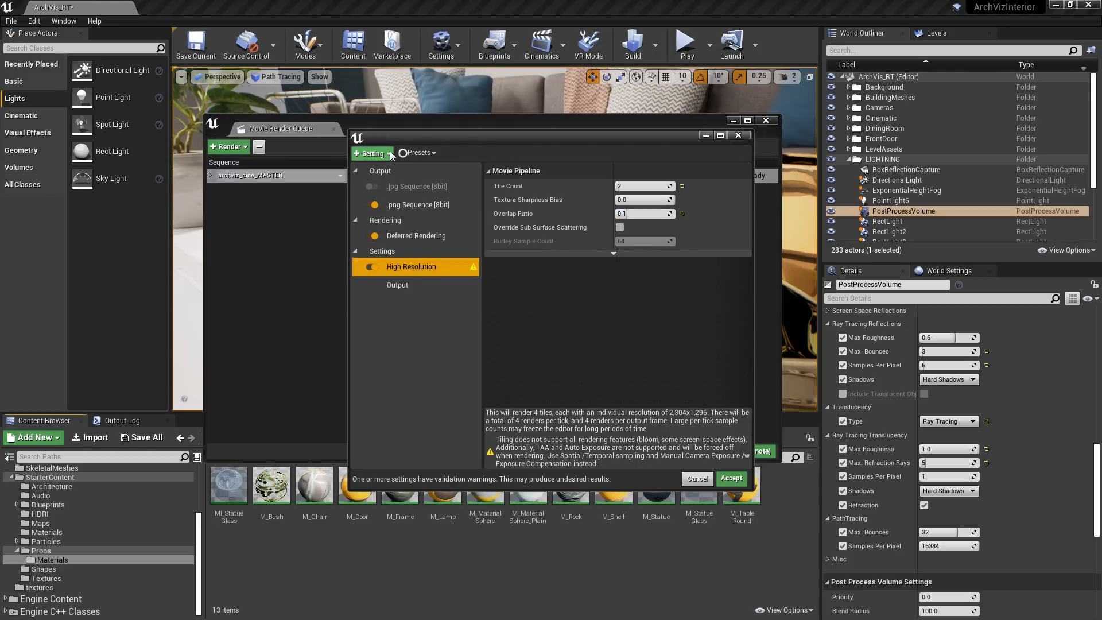
{"action": "left_click", "coordinate": [388, 154]}
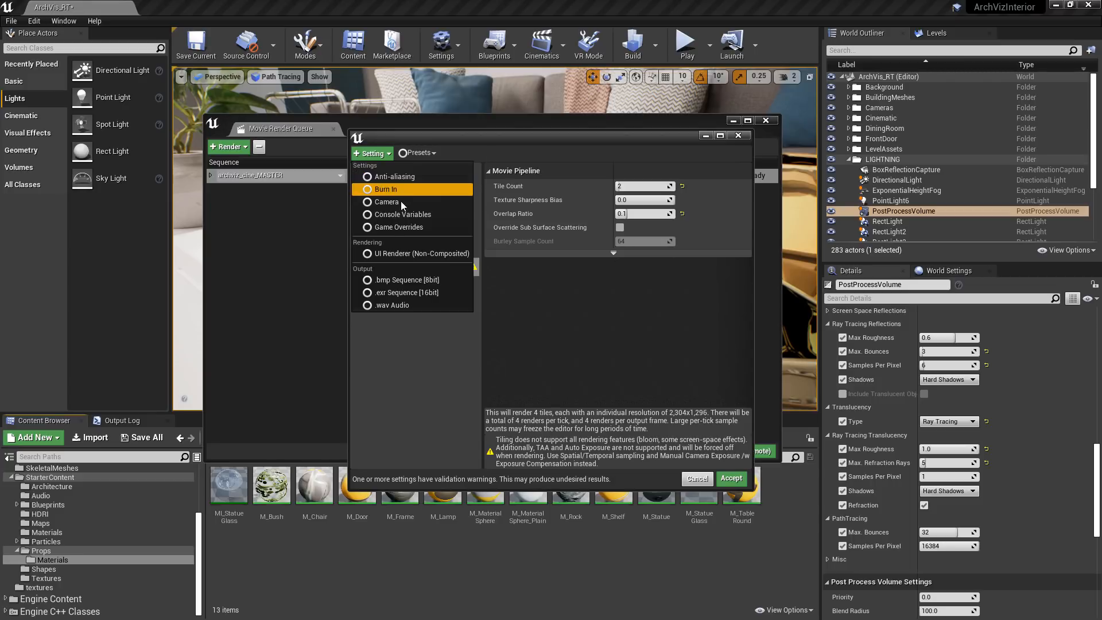
{"action": "left_click", "coordinate": [390, 156]}
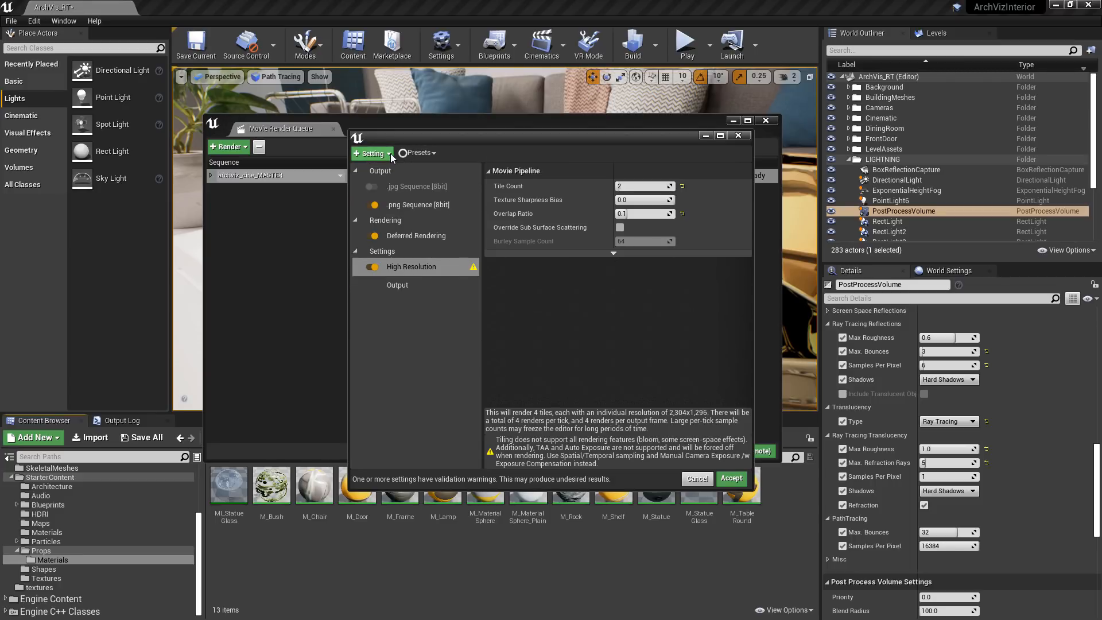
Start saving the render configuration as a preset and choose the Cinematics/MoviePipeline/Presets folder as its location.
{"action": "left_click", "coordinate": [427, 153]}
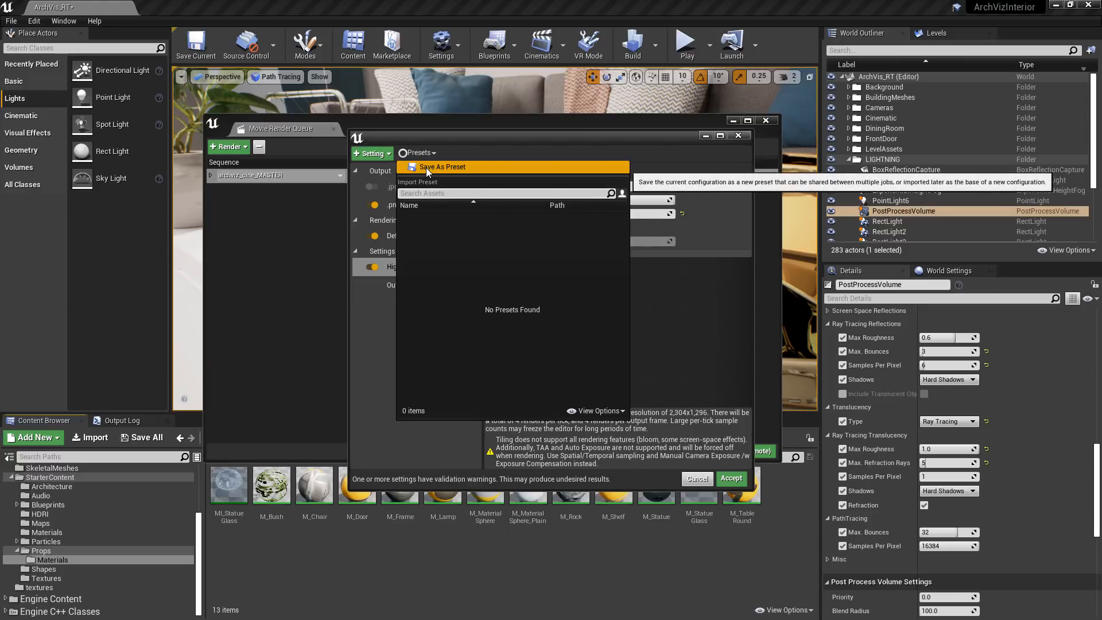
{"action": "left_click", "coordinate": [426, 168]}
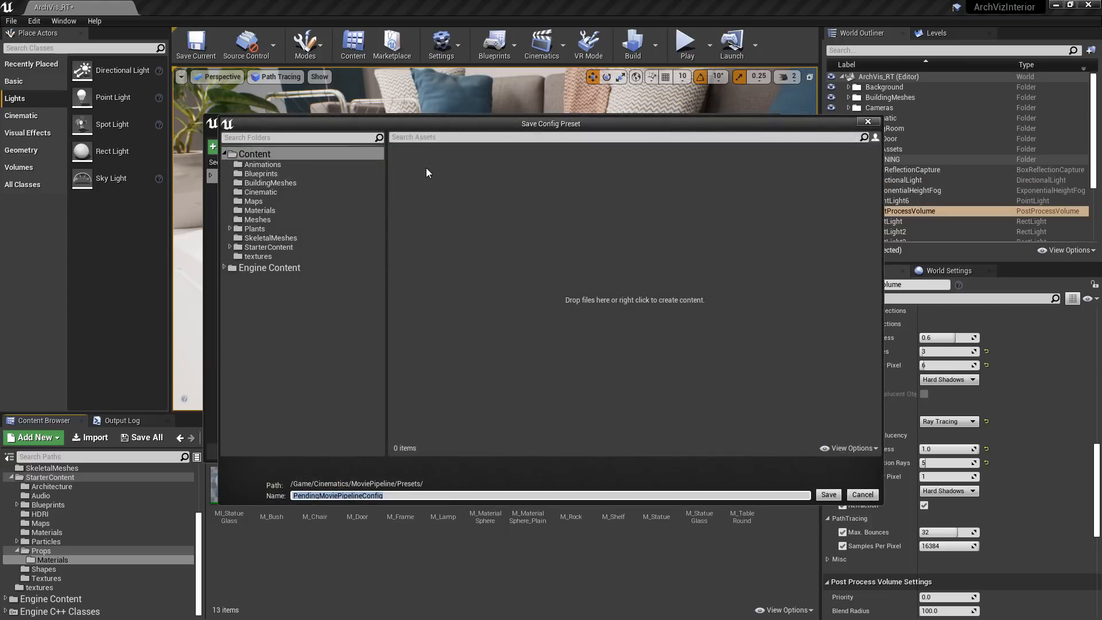
{"action": "right_click", "coordinate": [280, 298]}
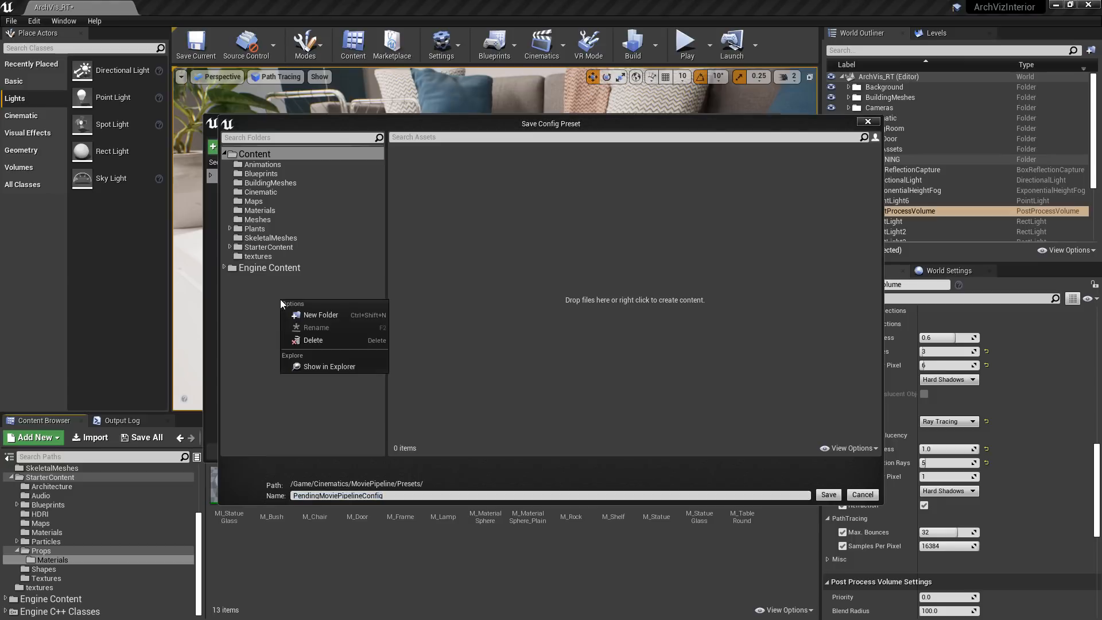
{"action": "left_click", "coordinate": [329, 312]}
{"action": "left_click", "coordinate": [229, 201]}
{"action": "left_click", "coordinate": [225, 199]}
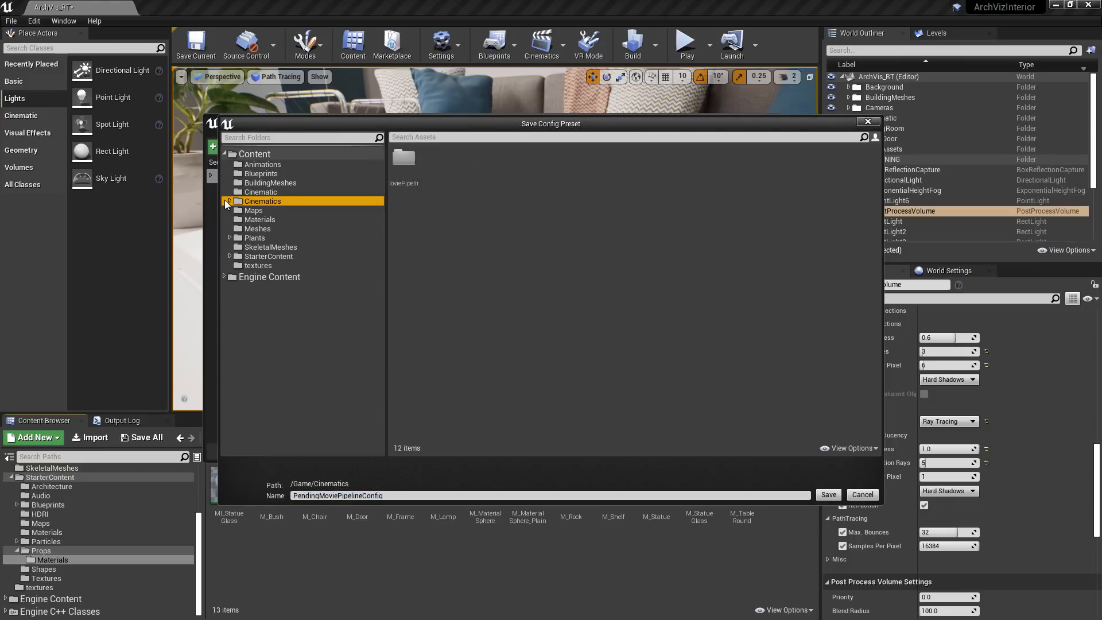
{"action": "left_click", "coordinate": [229, 200]}
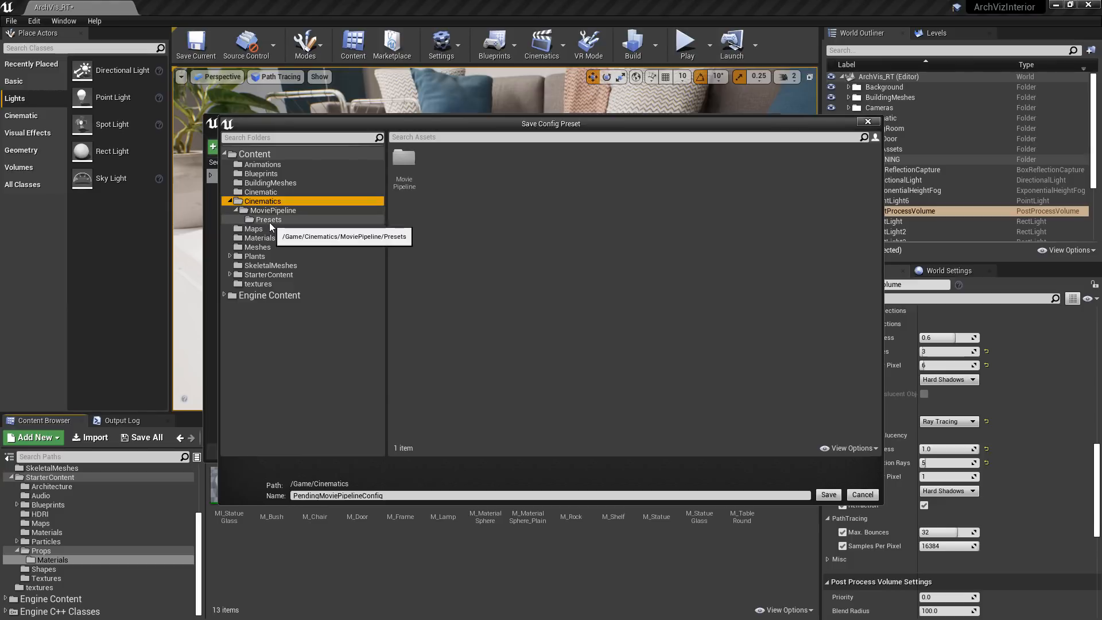
{"action": "left_click", "coordinate": [269, 220]}
Name the render configuration preset MyPreset and save it.
{"action": "left_click", "coordinate": [410, 496]}
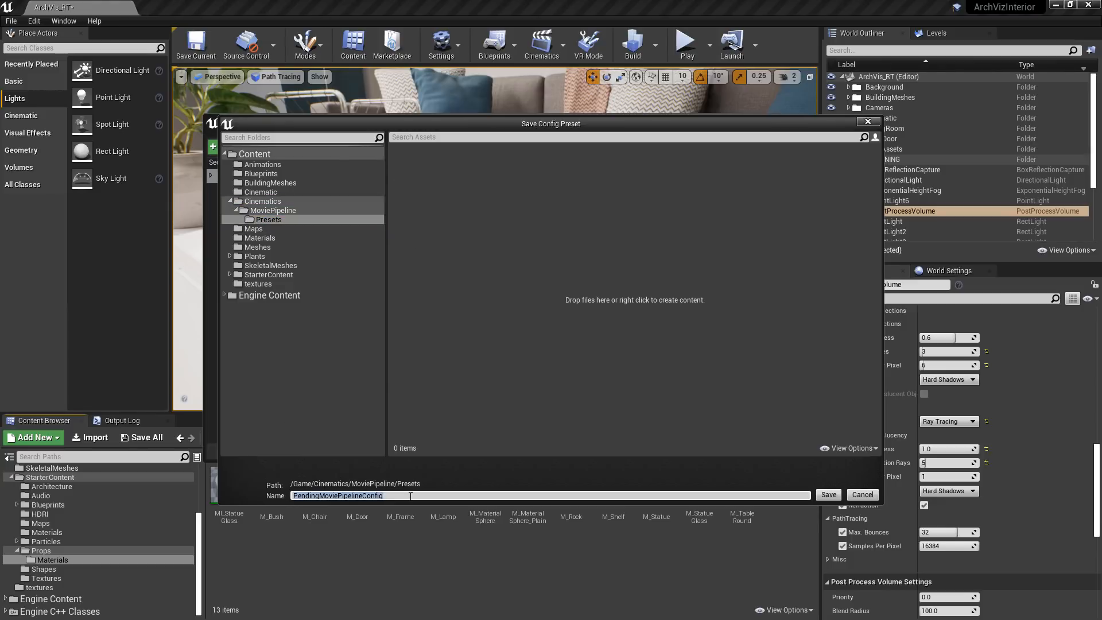
{"action": "type", "text": "MyPreset"}
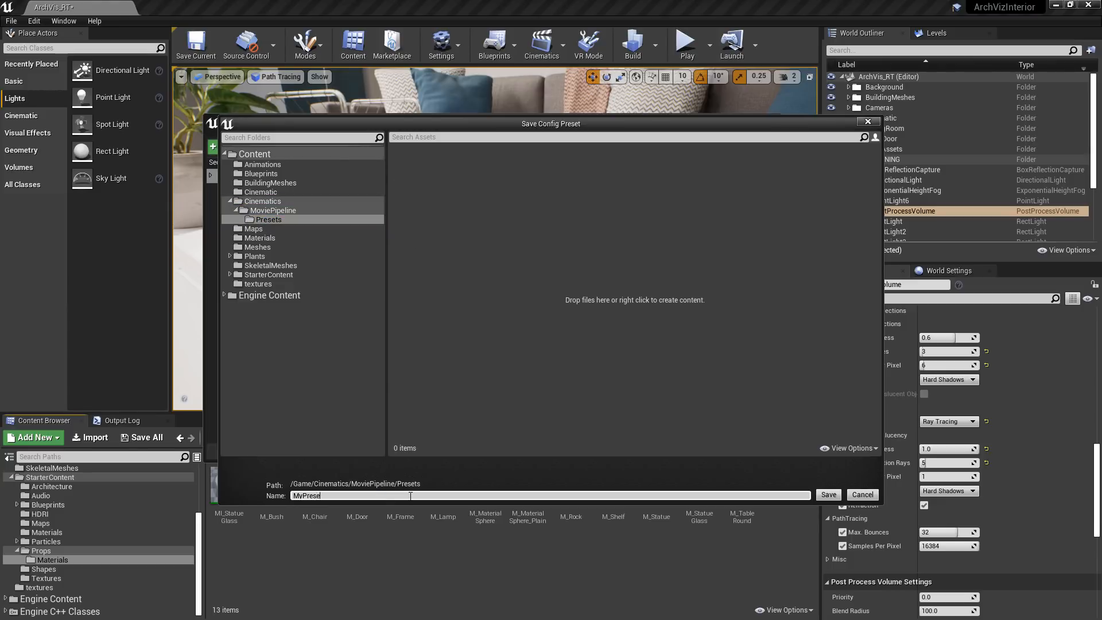
{"action": "key", "text": "Return"}
Accept the render job's settings and start rendering the archviz_cine_MASTER queue locally.
{"action": "left_click", "coordinate": [732, 478]}
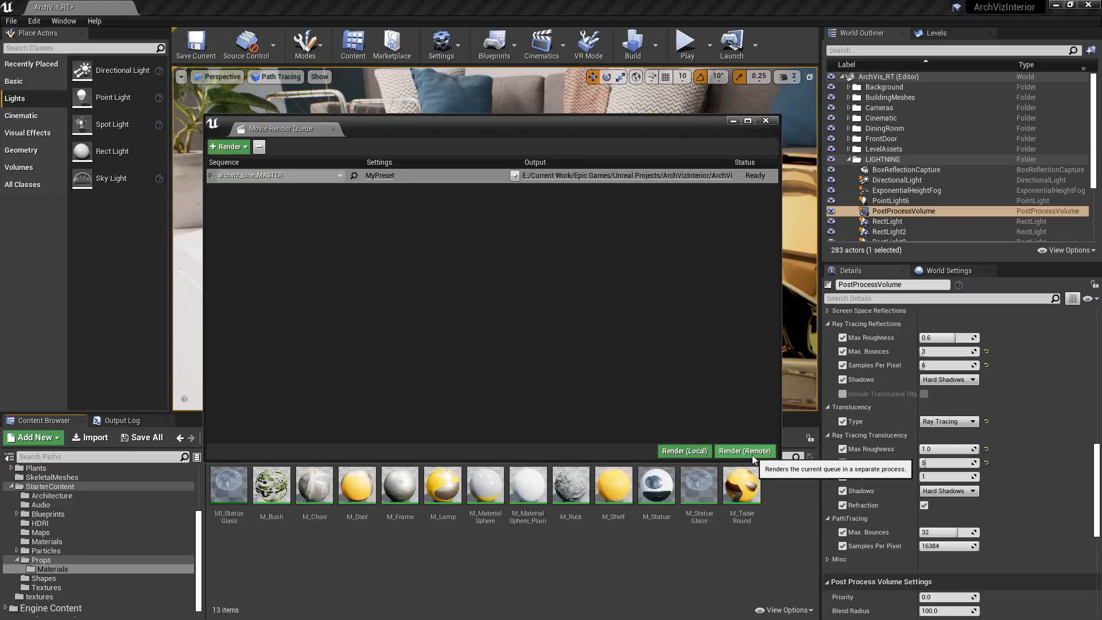
{"action": "left_click", "coordinate": [666, 451]}
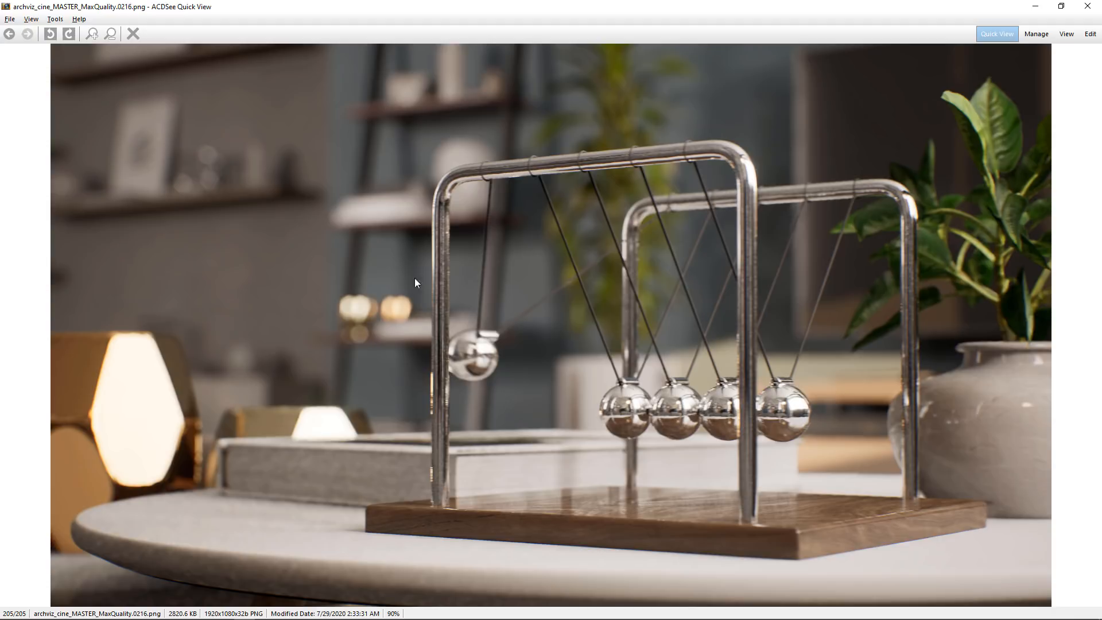
In ACDSee Quick View, step backward through the rendered archviz_cine_MASTER_MaxQuality frames from 0216 to examine the Newton's cradle shot's quality and motion blur.
{"action": "key", "text": "Left"}
{"action": "key", "text": "Left"}
{"action": "key", "text": "Left"}
{"action": "key", "text": "Left"}
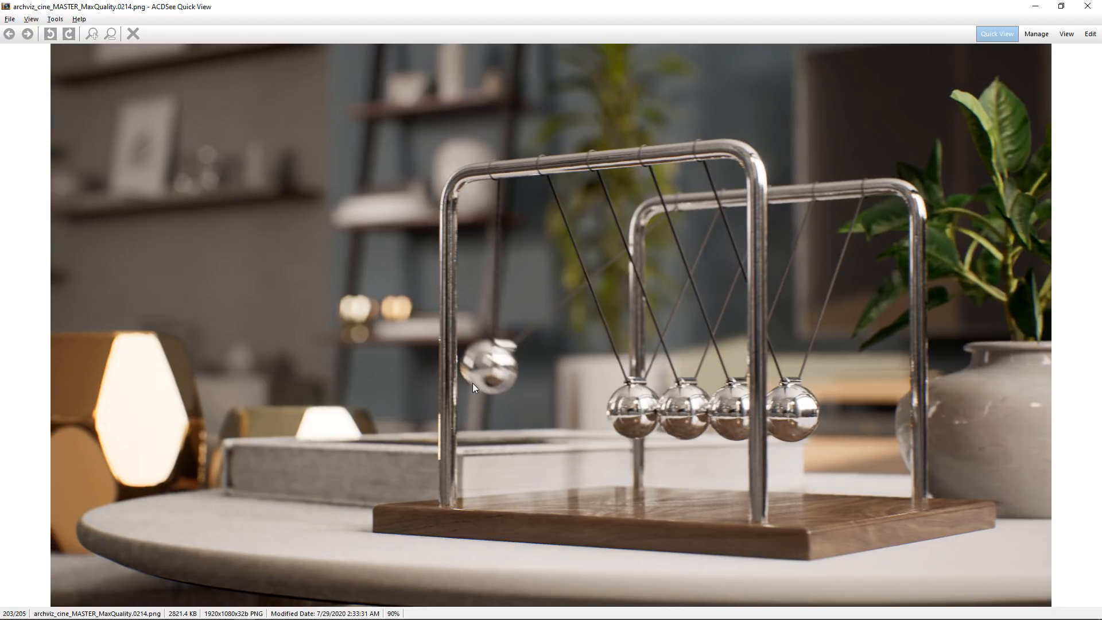
{"action": "key", "text": "Left"}
{"action": "key", "text": "Left"}
{"action": "key", "text": "Left"}
{"action": "key", "text": "Left"}
{"action": "key", "text": "Left"}
{"action": "key", "text": "Left"}
{"action": "key", "text": "Left"}
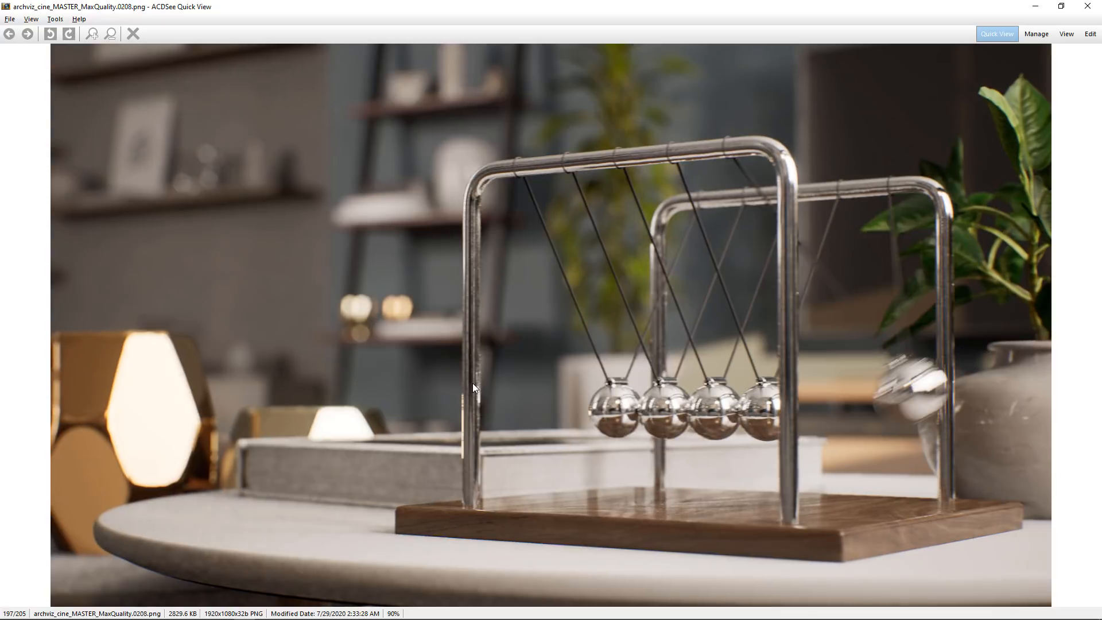
{"action": "key", "text": "Left"}
{"action": "key", "text": "Left"}
{"action": "key", "text": "Left"}
{"action": "key", "text": "Left"}
{"action": "key", "text": "Left"}
{"action": "key", "text": "Left"}
{"action": "key", "text": "Left"}
{"action": "key", "text": "Left"}
{"action": "key", "text": "Left"}
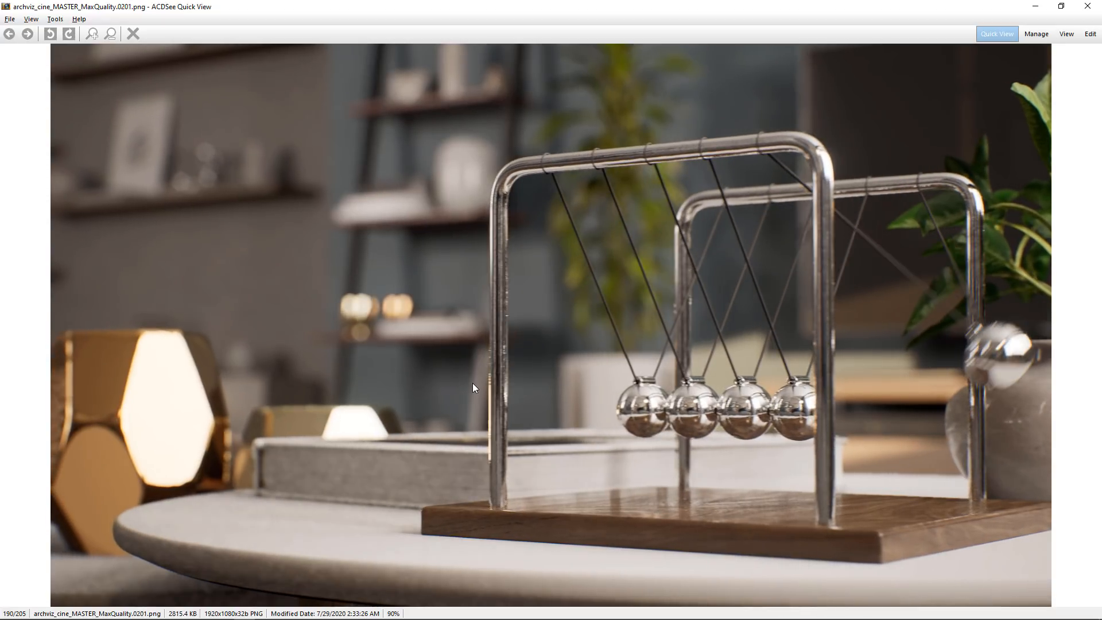
{"action": "key", "text": "Left"}
{"action": "key", "text": "Left"}
{"action": "key", "text": "Left"}
{"action": "key", "text": "Left"}
{"action": "key", "text": "Left"}
{"action": "key", "text": "Left"}
{"action": "key", "text": "Left"}
{"action": "key", "text": "Left"}
{"action": "key", "text": "Left"}
{"action": "key", "text": "Left"}
{"action": "key", "text": "Left"}
{"action": "key", "text": "Left"}
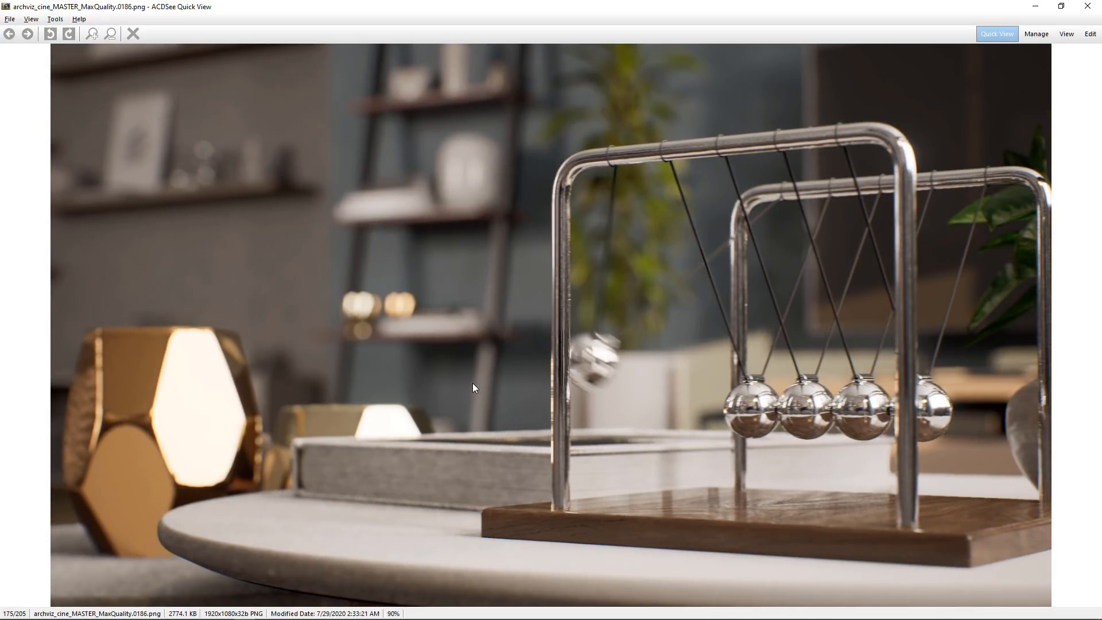
{"action": "key", "text": "Left"}
{"action": "key", "text": "Left"}
{"action": "key", "text": "Left"}
{"action": "key", "text": "Left"}
{"action": "key", "text": "Left"}
{"action": "key", "text": "Left"}
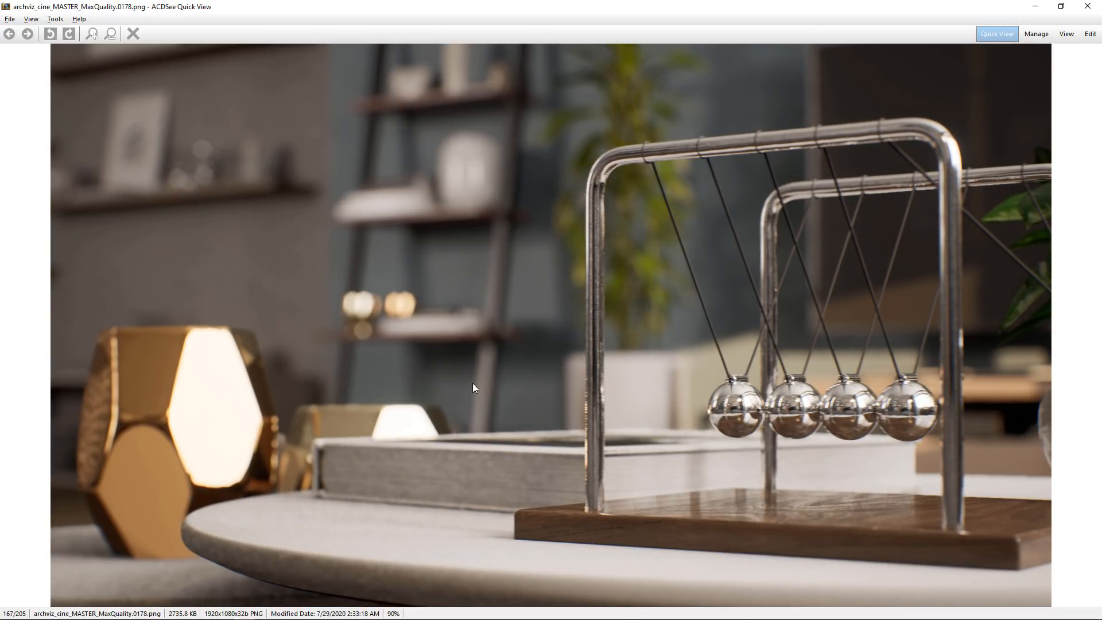
{"action": "key", "text": "Left"}
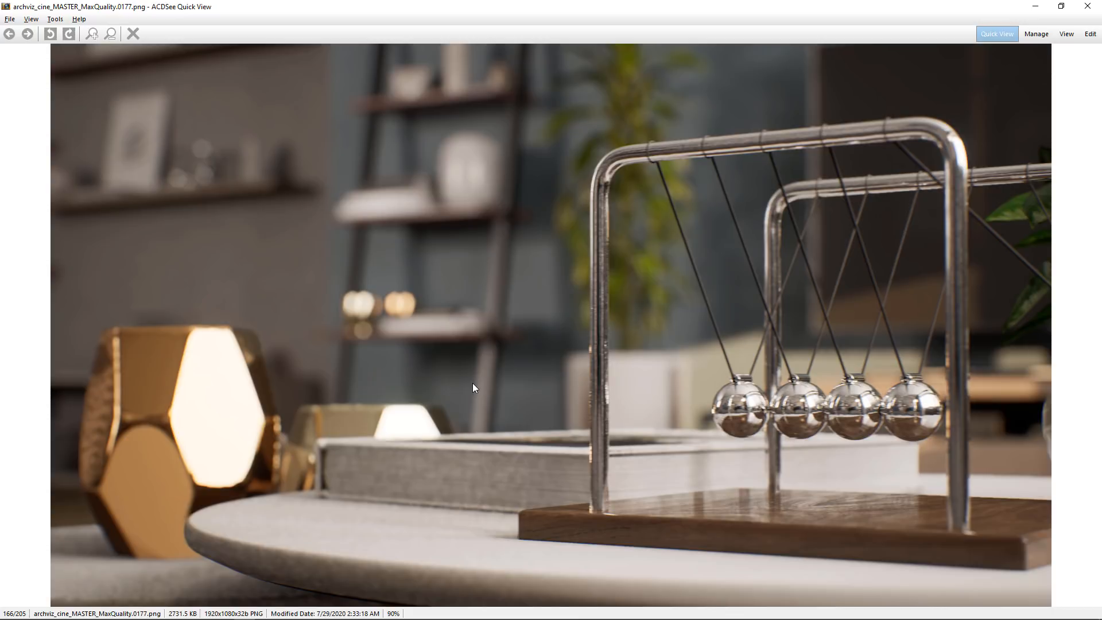
{"action": "key", "text": "Left"}
{"action": "key", "text": "Left"}
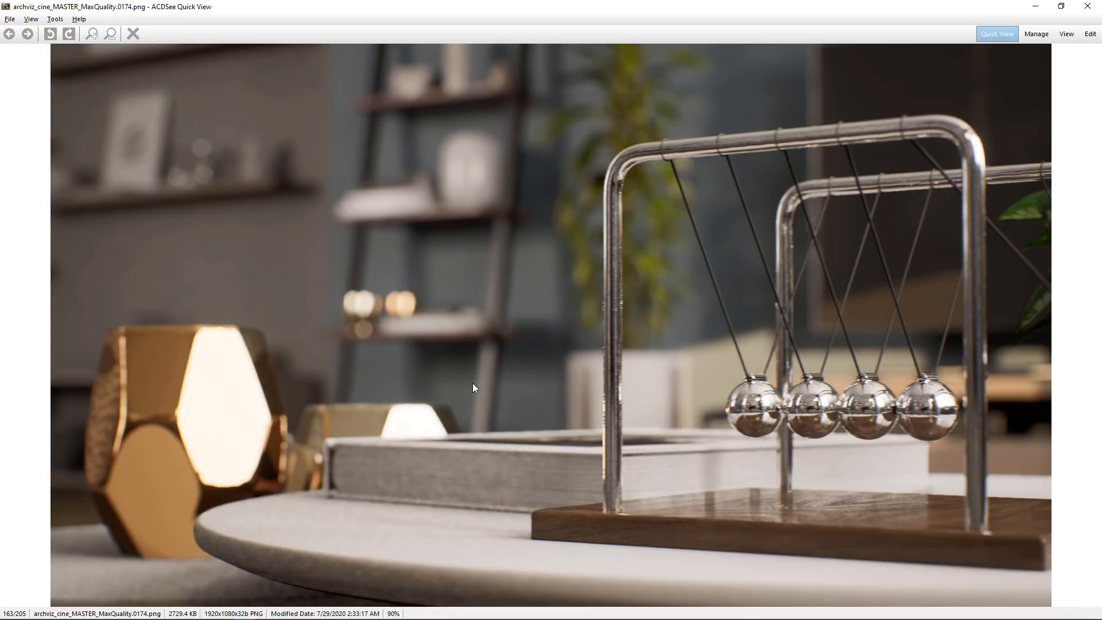
{"action": "key", "text": "Left"}
{"action": "key", "text": "Left"}
{"action": "key", "text": "Left"}
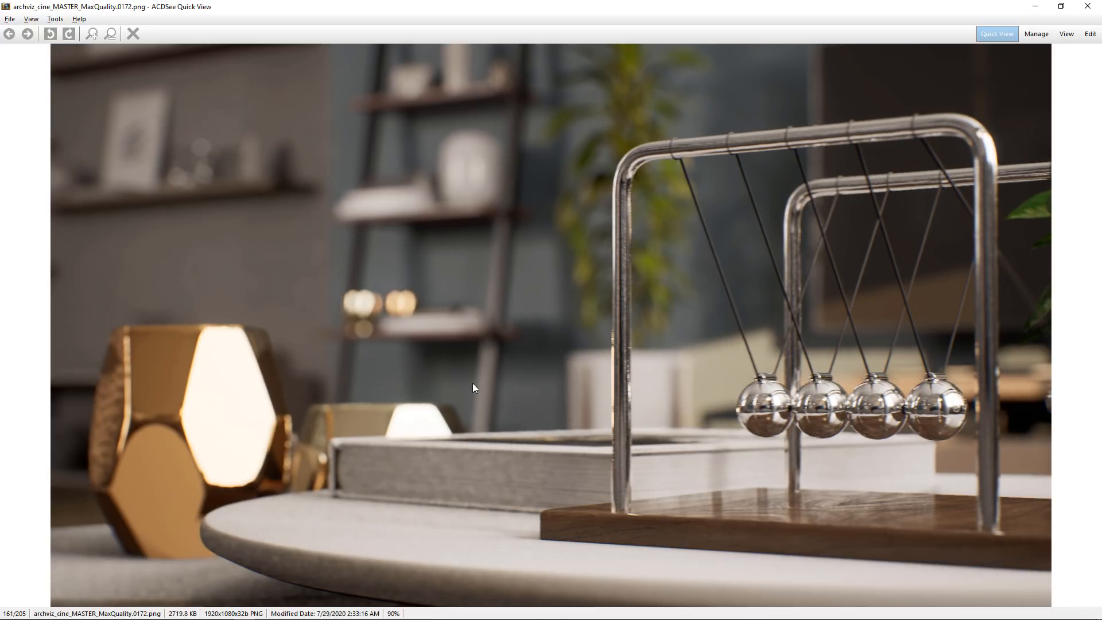
{"action": "key", "text": "Left"}
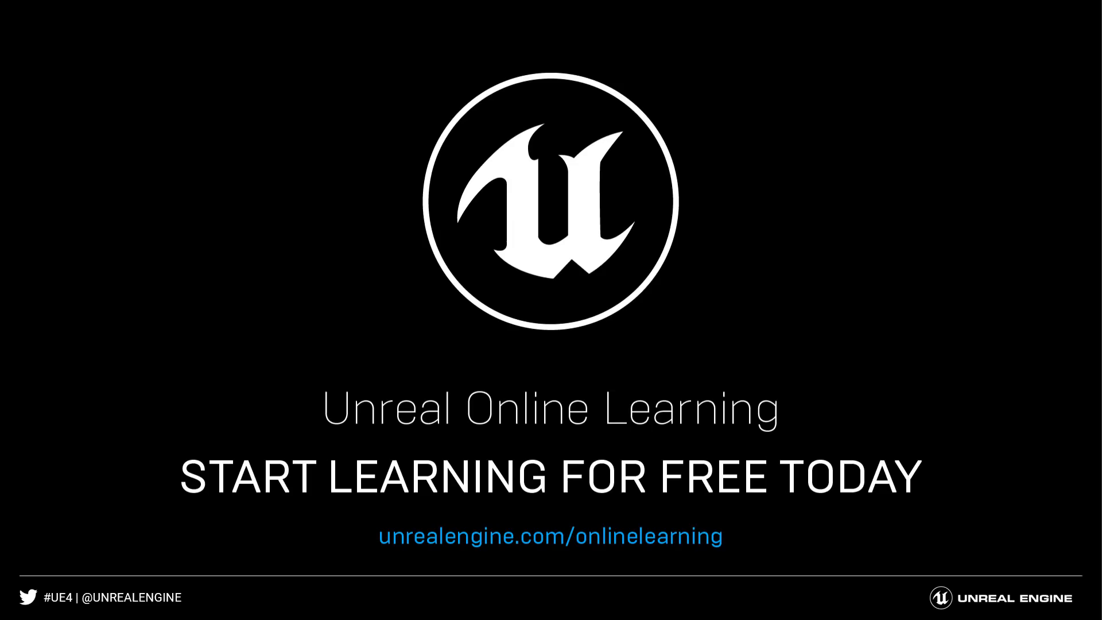